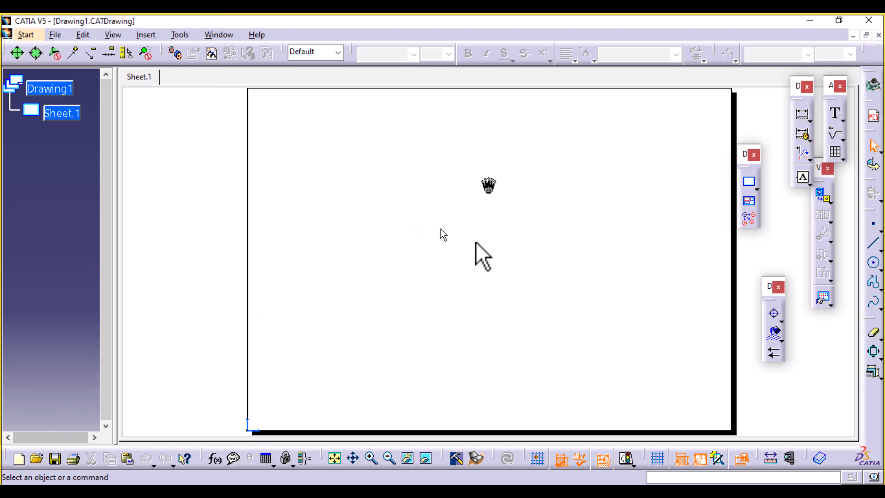
Step: Examine the crown drawing, the reference photo of the watch clasp, and the raised middle face of the clasp safety cover
middle_drag(561, 281, 526, 243)
click(565, 281)
click(513, 310)
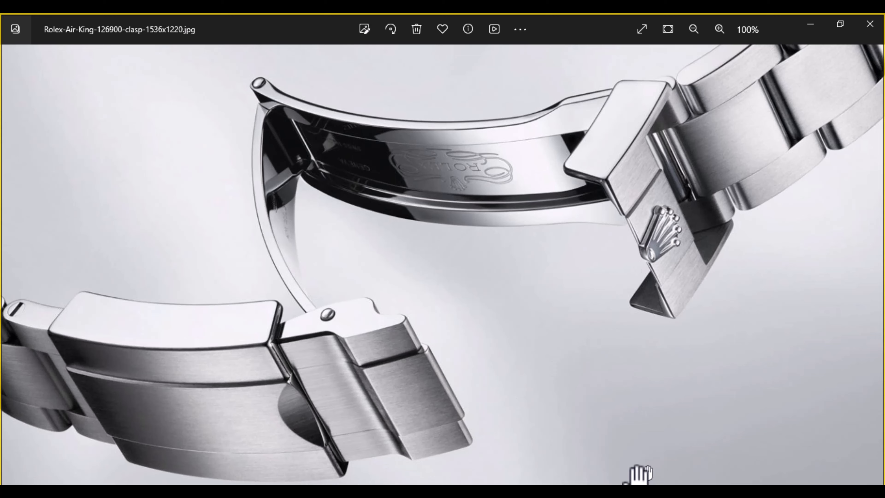
click(622, 451)
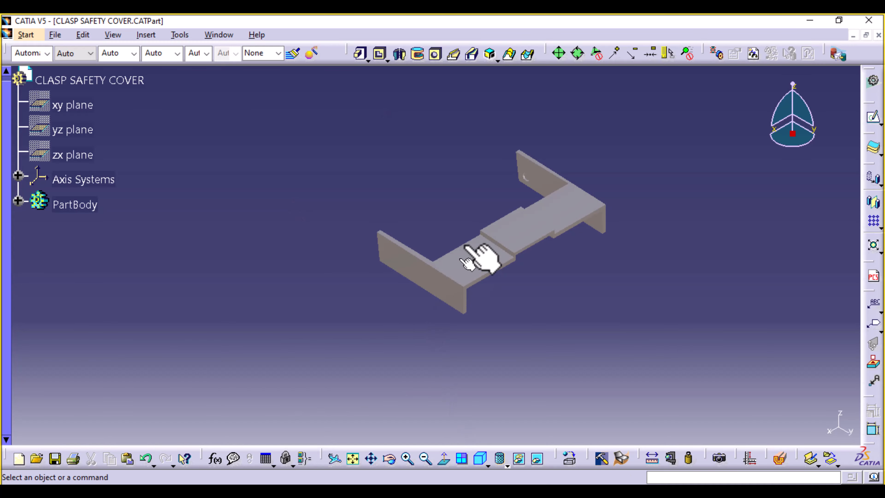
click(534, 233)
middle_drag(567, 312, 511, 378)
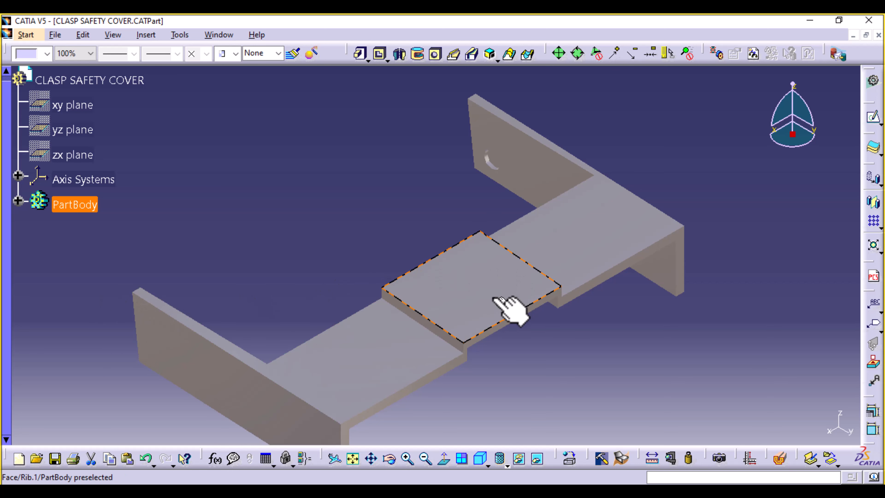
middle_click(624, 340)
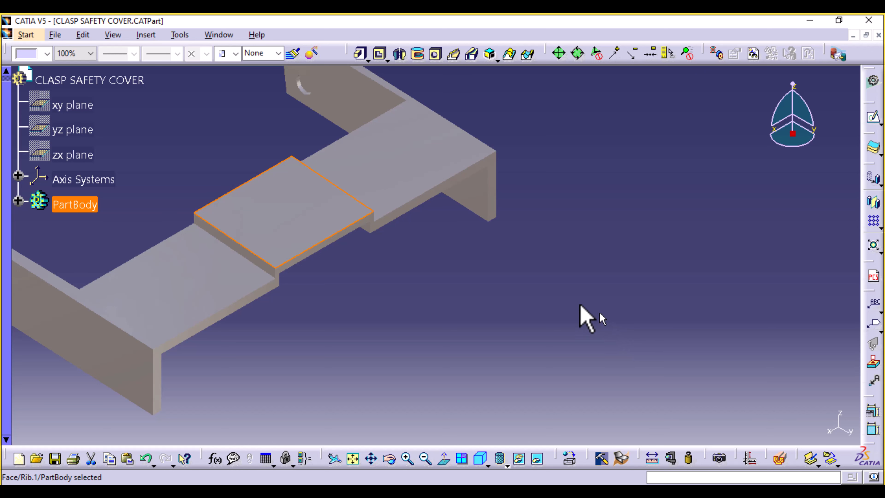
middle_drag(437, 287, 612, 324)
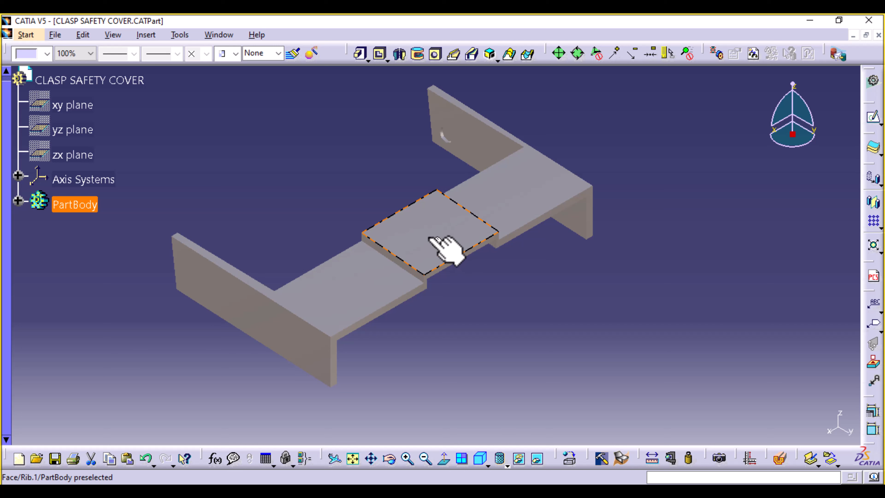
click(506, 316)
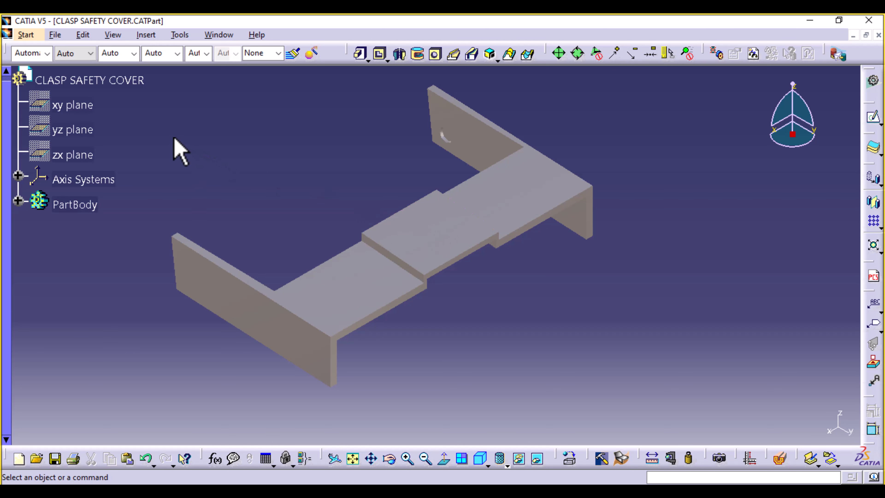
Step: In Generative Shape Design, create a point on the raised middle face at 0 mm from its default middle reference
click(25, 35)
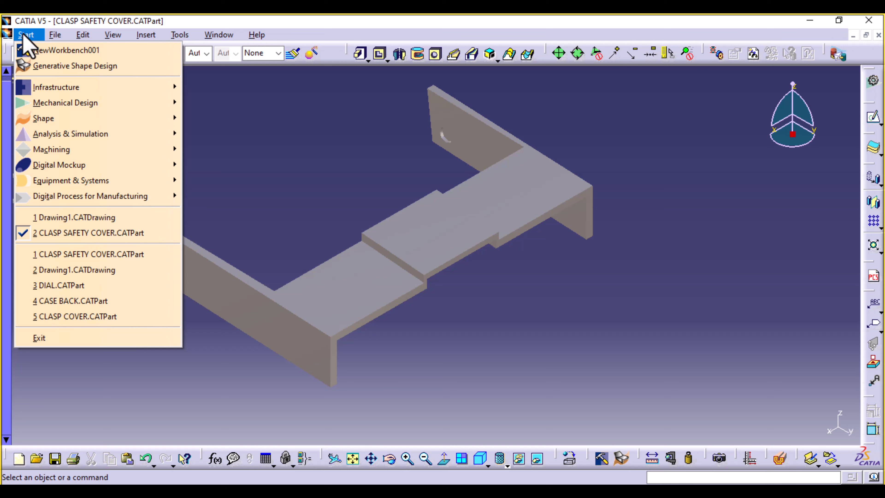
click(56, 66)
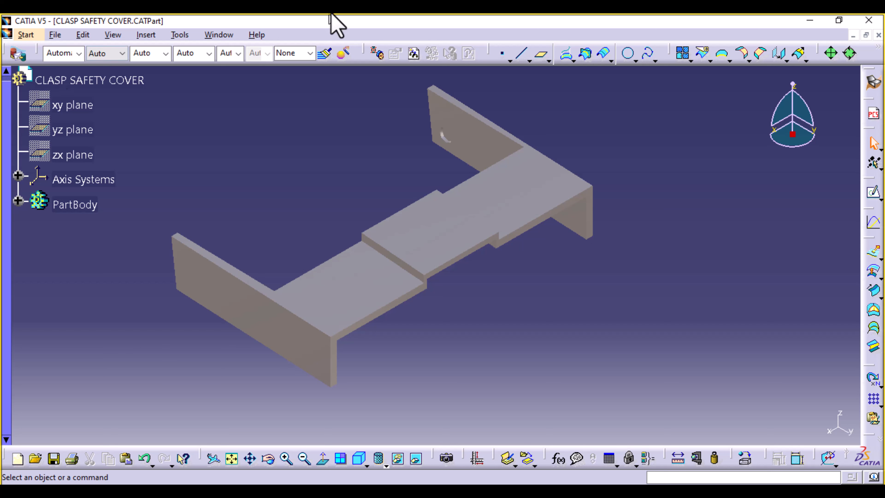
click(503, 54)
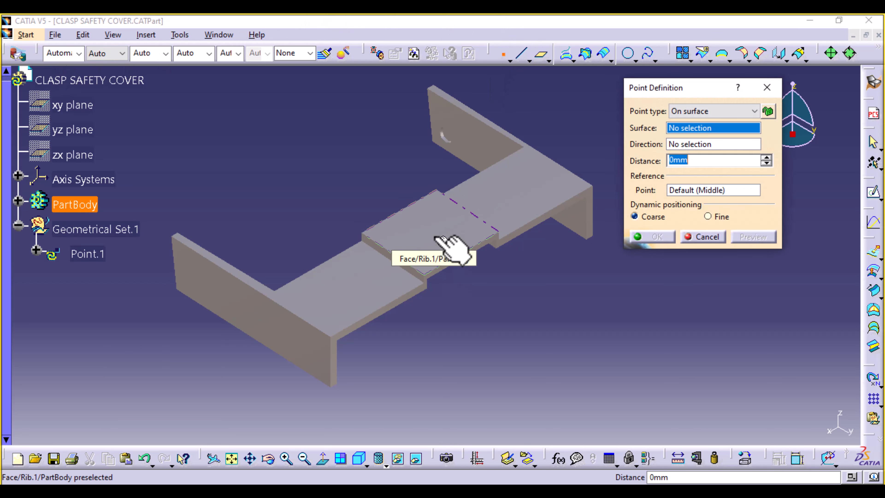
click(434, 237)
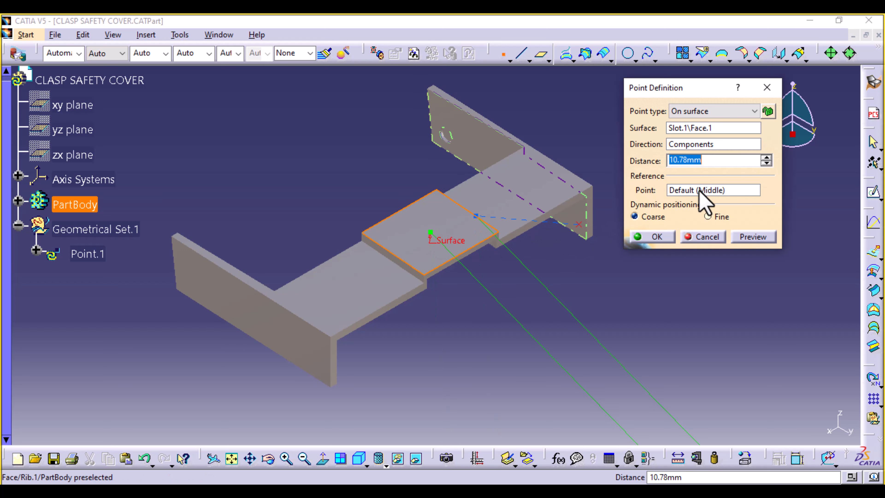
click(682, 164)
text(0)
click(763, 234)
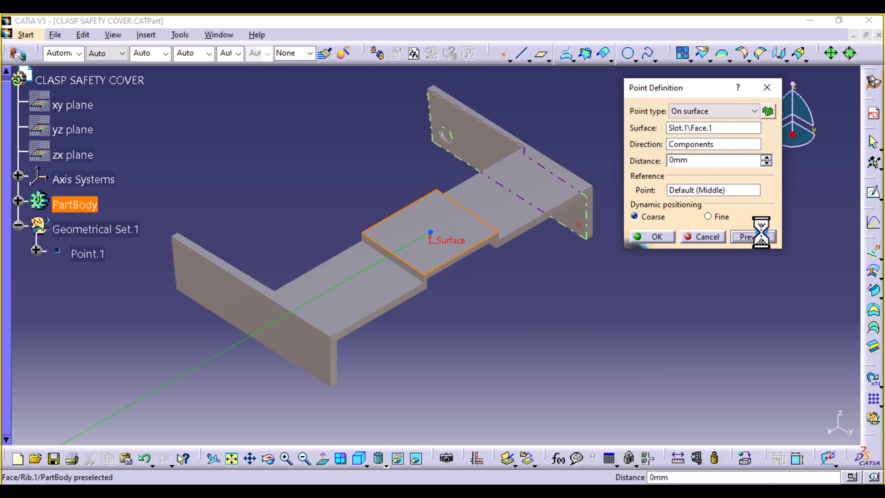
click(655, 237)
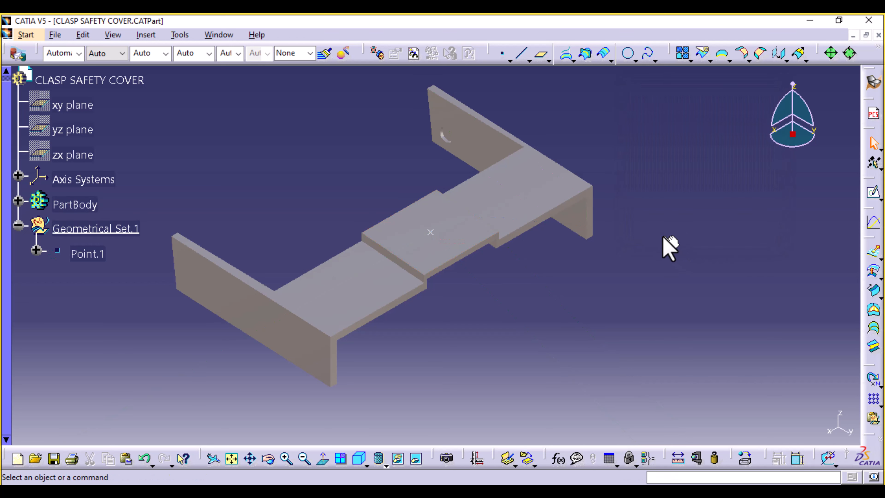
Step: Create a plane tangent to the raised middle face through its centre point, and hide the point
click(542, 56)
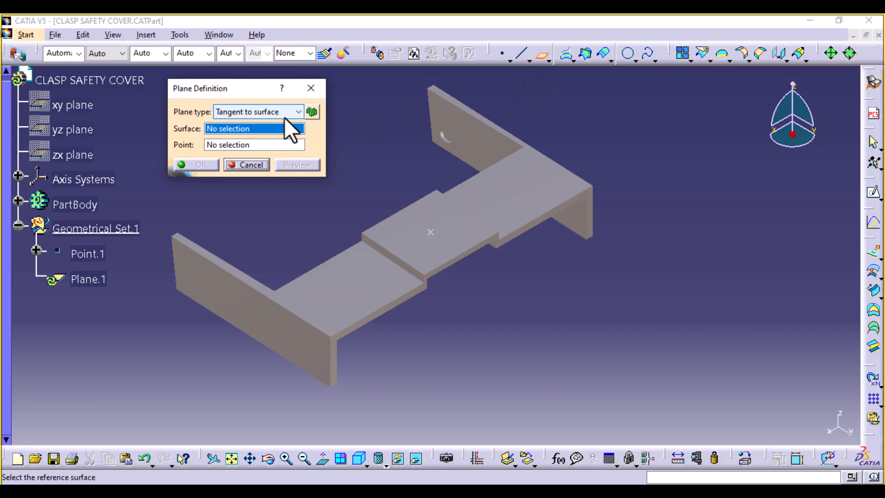
click(460, 233)
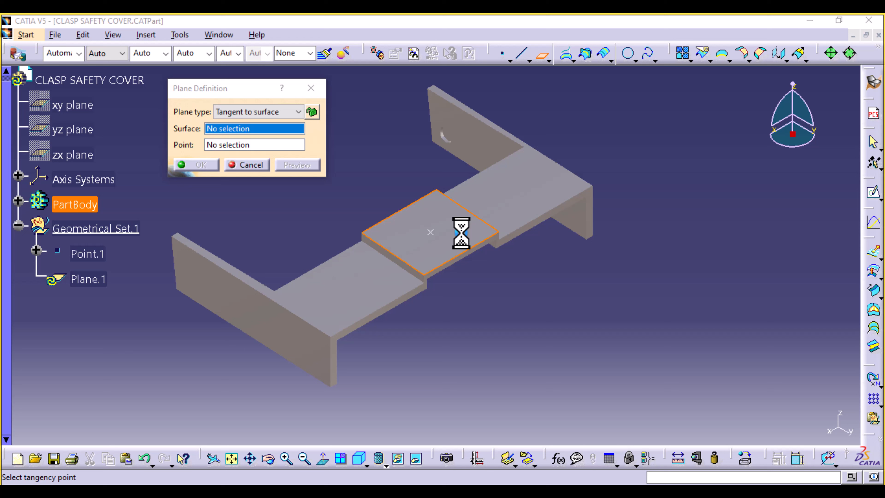
click(432, 232)
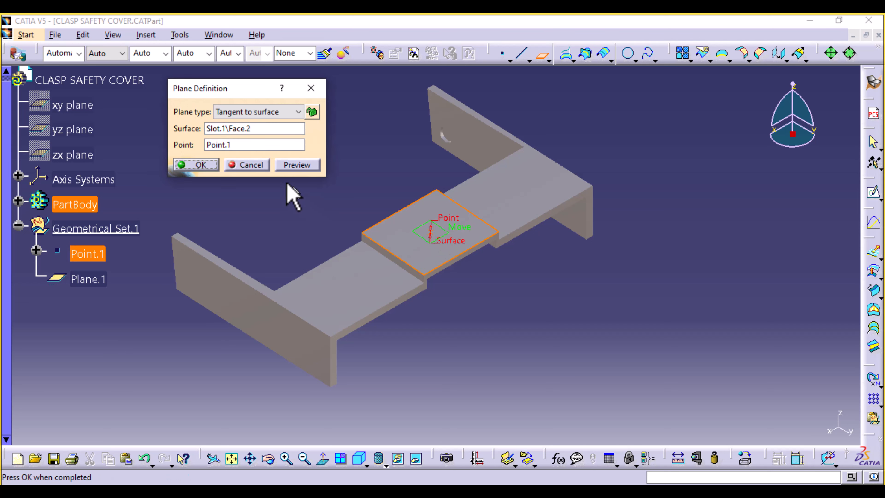
click(197, 165)
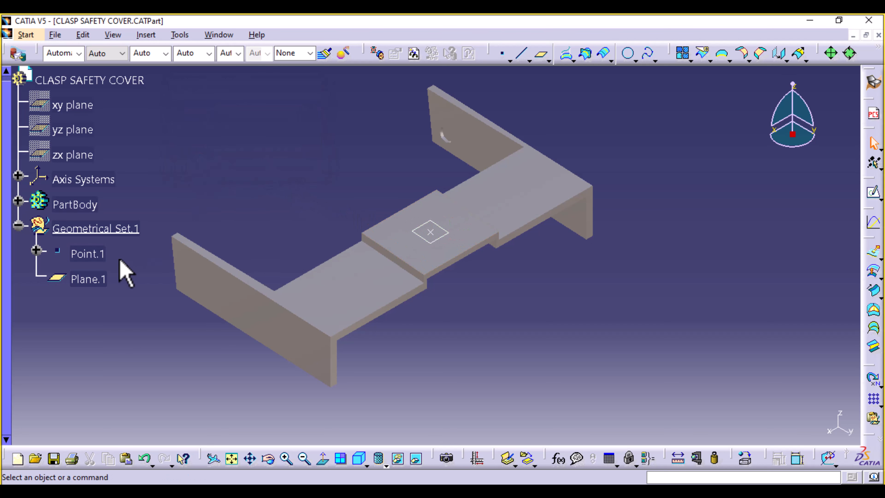
right_click(87, 254)
click(128, 260)
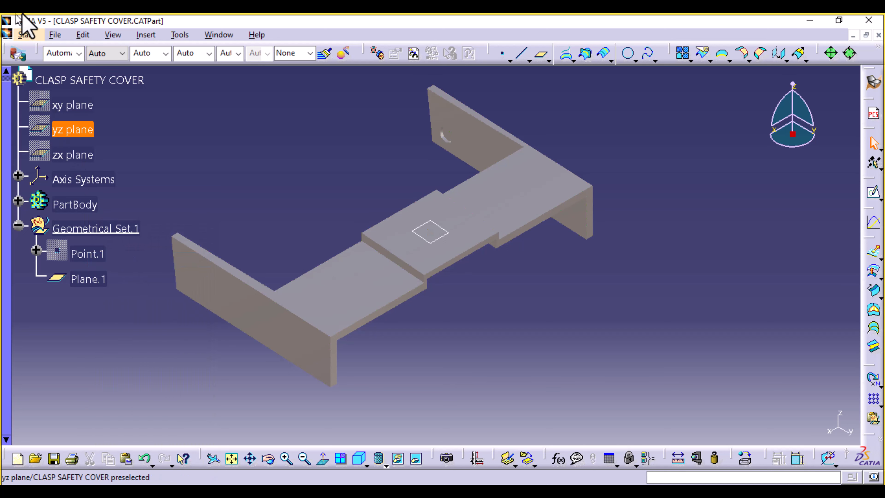
Step: Return to the Part Design workbench and define PartBody as the work object
click(33, 35)
mouse_move(89, 102)
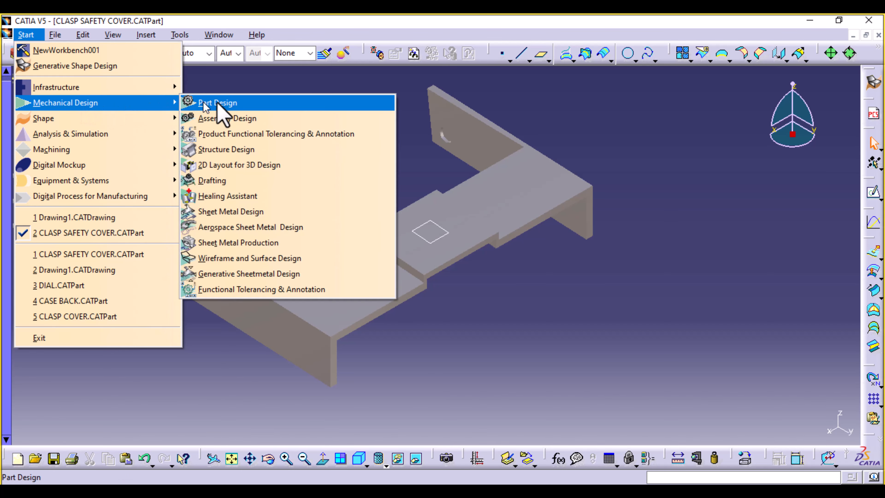
click(220, 104)
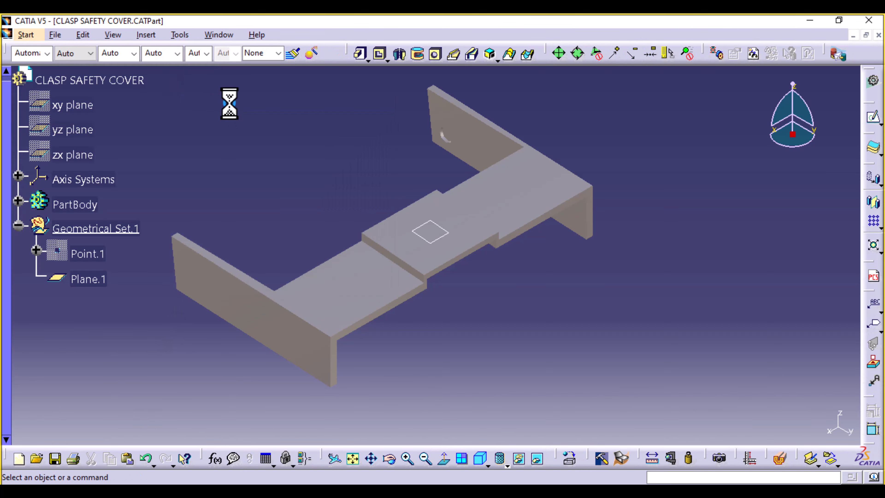
right_click(72, 204)
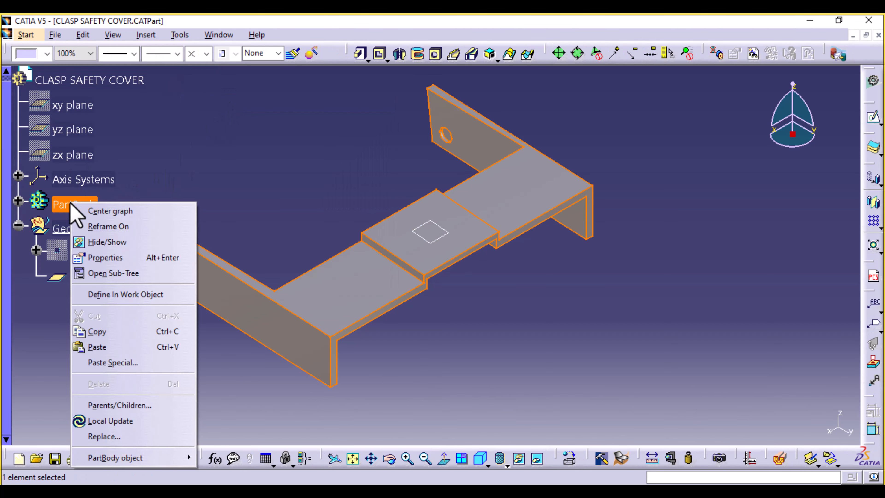
click(115, 296)
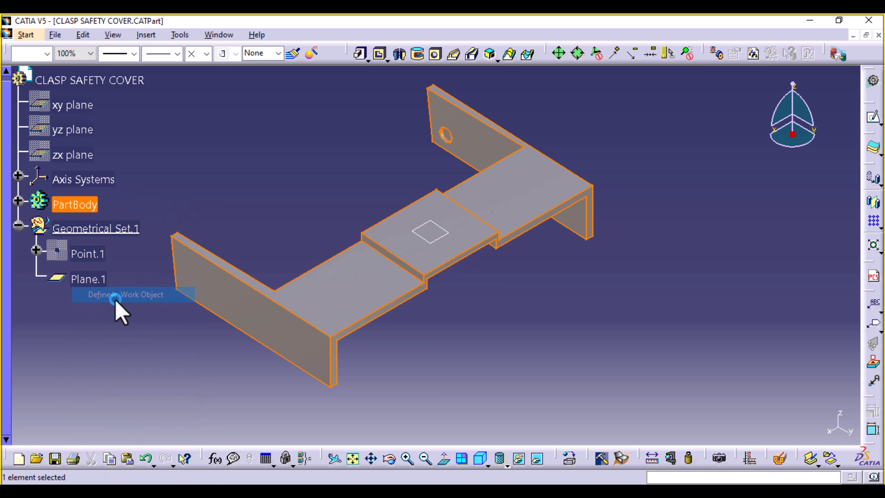
click(310, 179)
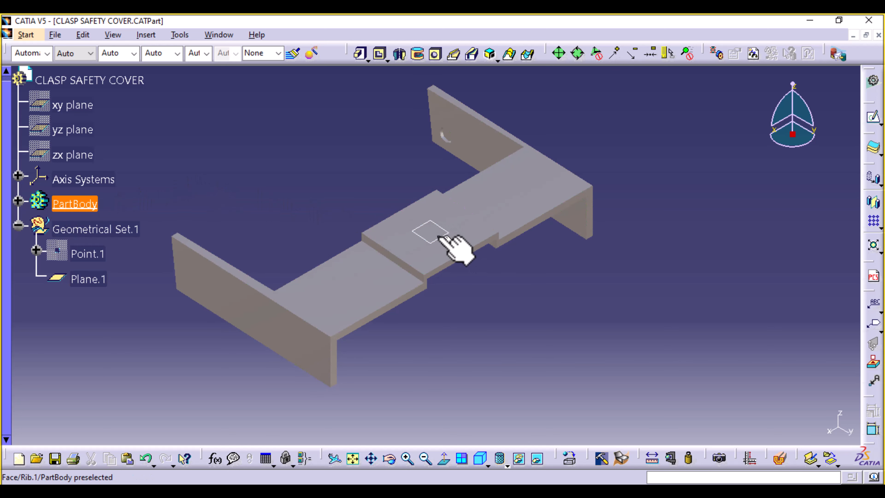
Step: Start a sketch on the tangent plane at the centre of the raised middle face
click(445, 234)
click(873, 117)
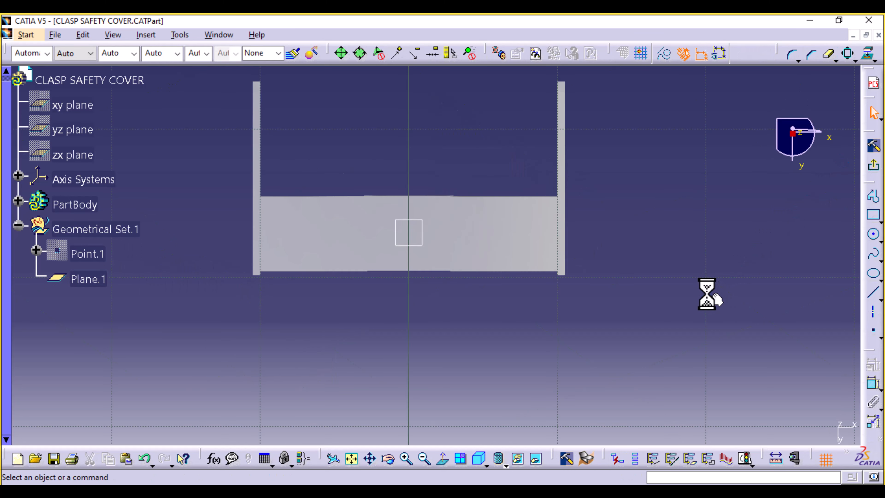
mouse_move(397, 355)
middle_down()
mouse_move(418, 381)
mouse_move(433, 363)
mouse_move(437, 401)
mouse_move(453, 392)
mouse_move(451, 368)
mouse_move(470, 378)
middle_up()
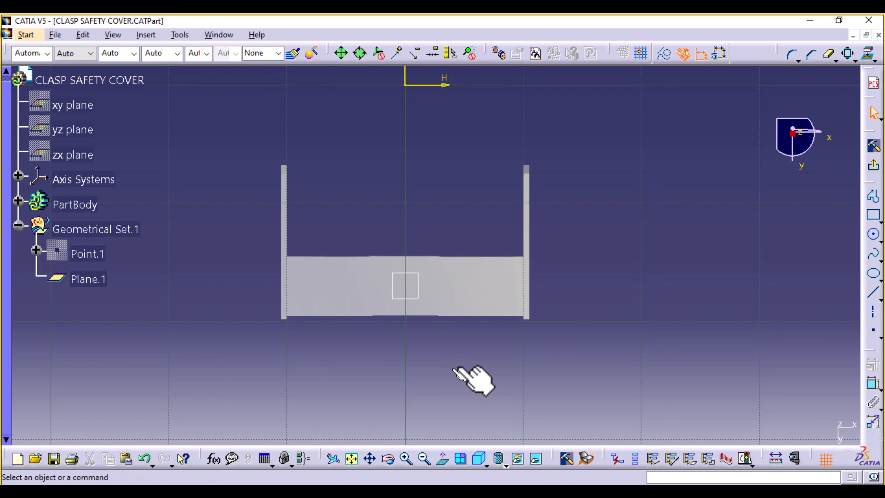
Step: Switch to Drawing1 and copy the entire crown outline from Sheet.1
click(853, 35)
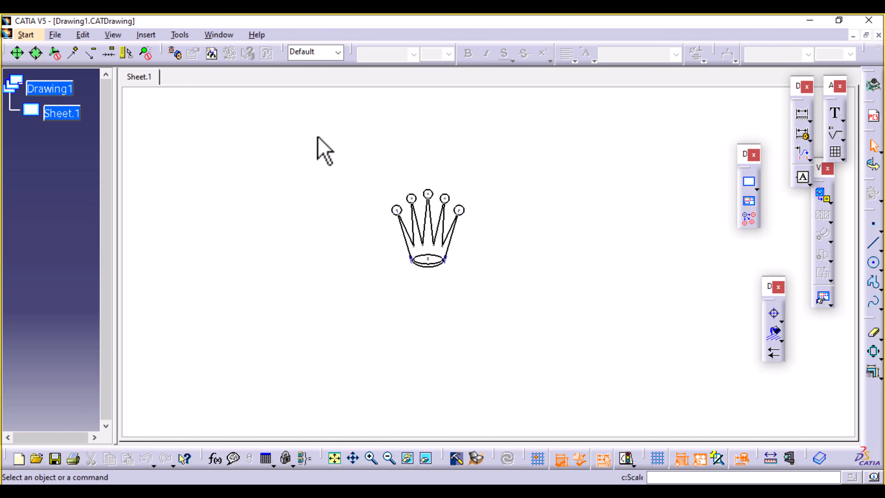
drag(313, 135, 566, 341)
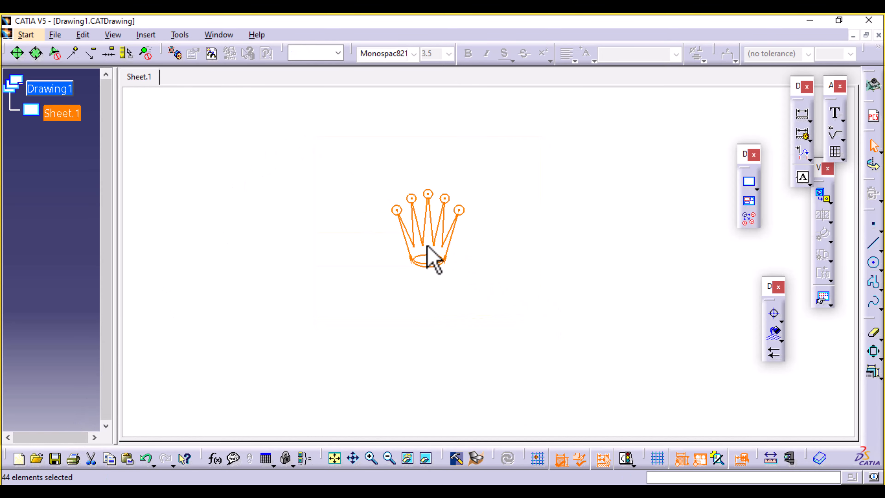
right_click(425, 239)
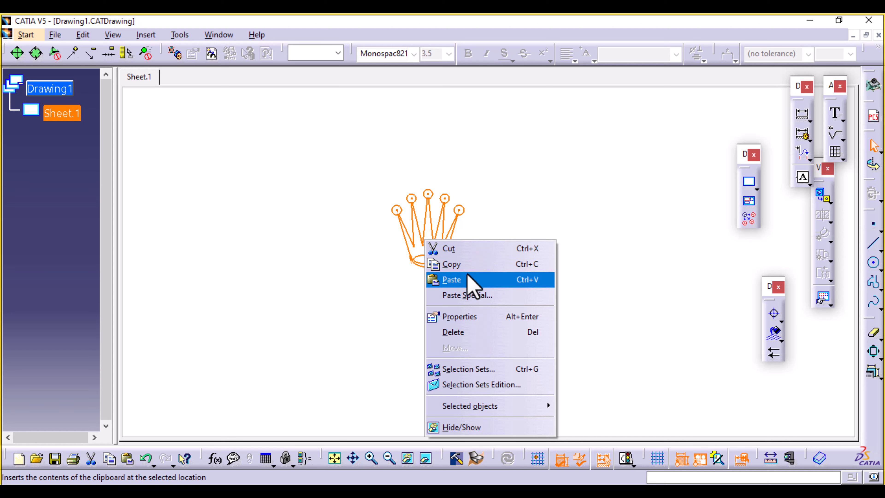
click(468, 264)
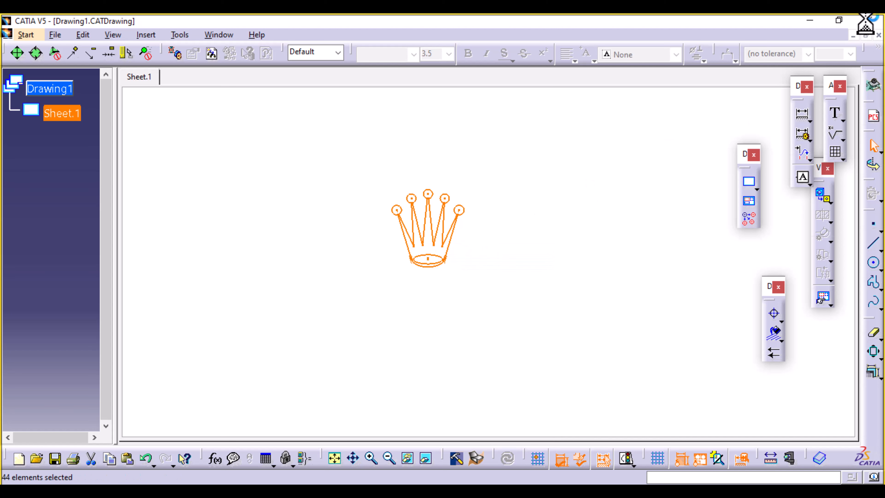
Step: Paste the crown outline into the open sketch of the clasp safety cover and move it to the sketch origin
click(852, 35)
click(172, 436)
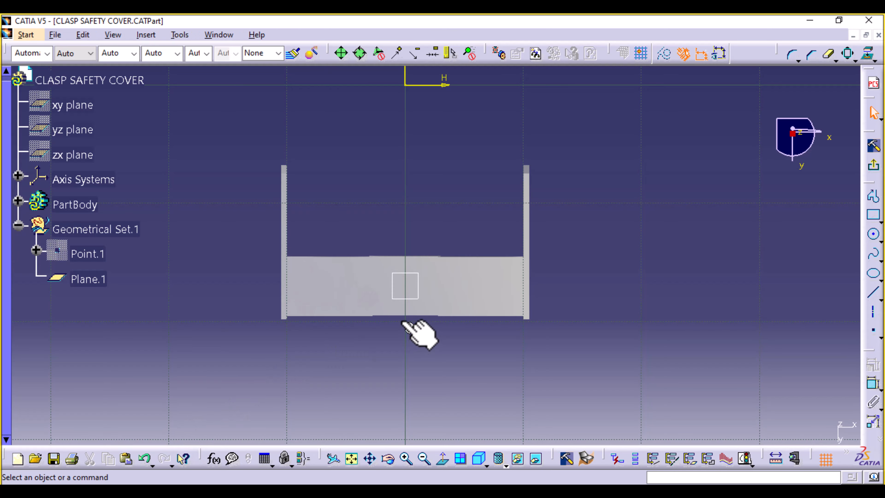
right_click(419, 281)
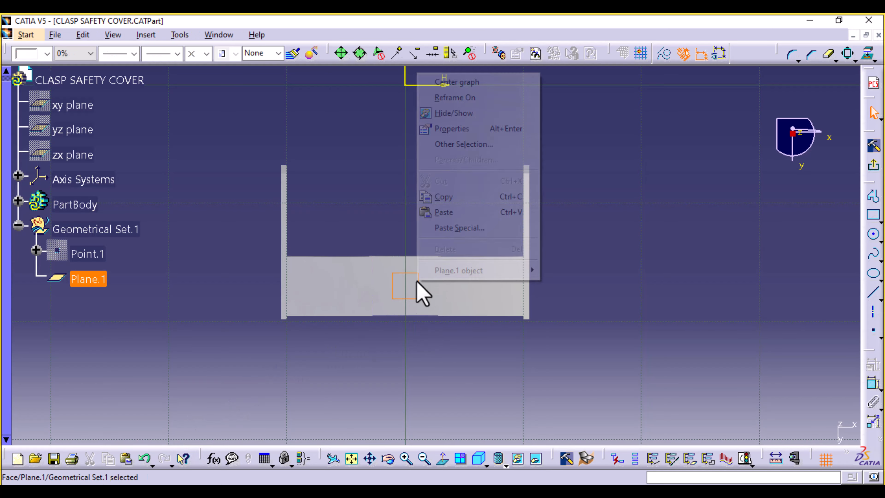
click(458, 212)
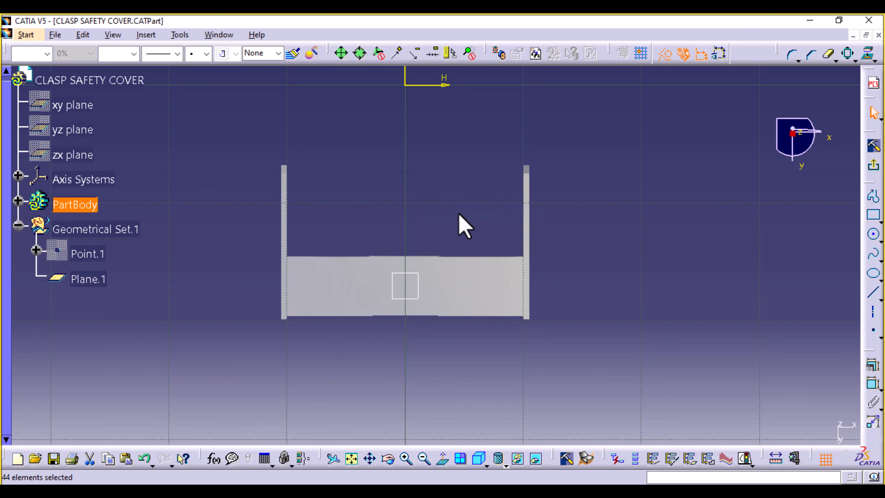
click(352, 459)
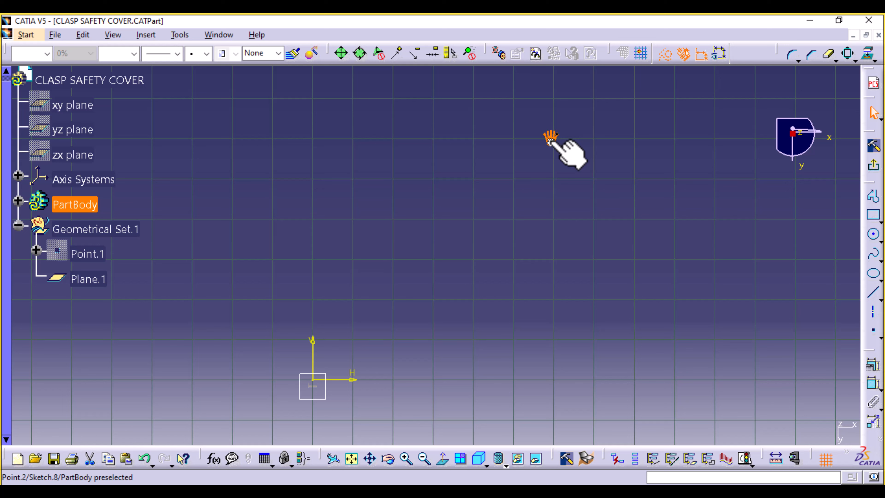
drag(550, 136, 312, 379)
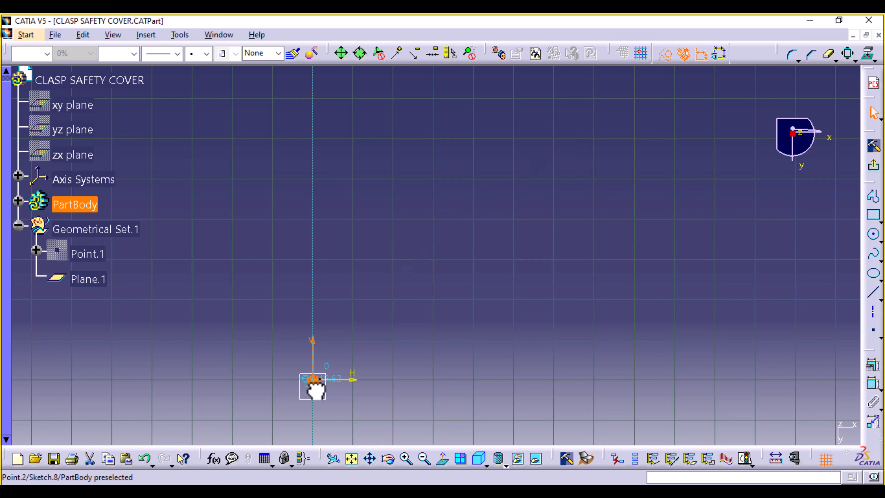
Step: Select the whole pasted crown outline and scale it by 0.1 about the point at the centre of the raised middle face
mouse_move(365, 400)
middle_down()
mouse_move(543, 339)
mouse_move(535, 354)
mouse_move(525, 189)
middle_up()
mouse_move(550, 386)
middle_down()
mouse_move(296, 113)
mouse_move(241, 80)
middle_up()
mouse_move(391, 314)
middle_down()
mouse_move(423, 345)
mouse_move(415, 237)
mouse_move(429, 310)
middle_up()
mouse_move(314, 126)
mouse_down()
mouse_move(527, 257)
mouse_move(571, 351)
mouse_up()
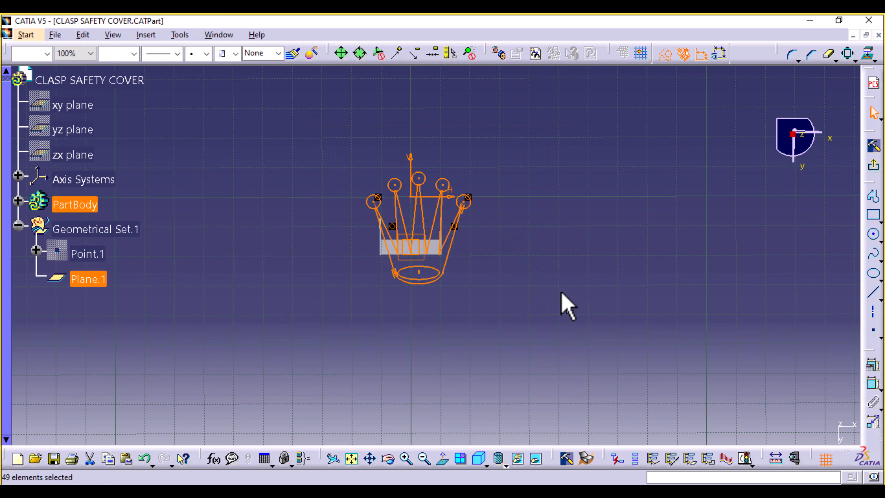
click(849, 54)
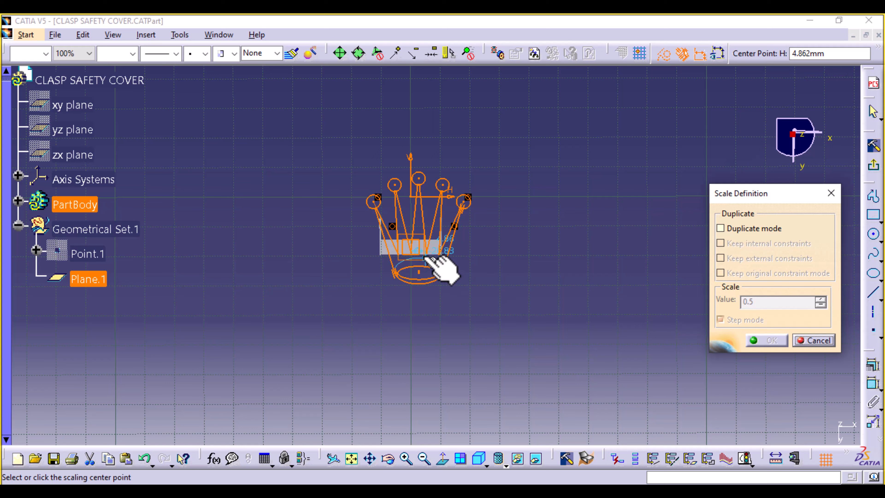
click(417, 248)
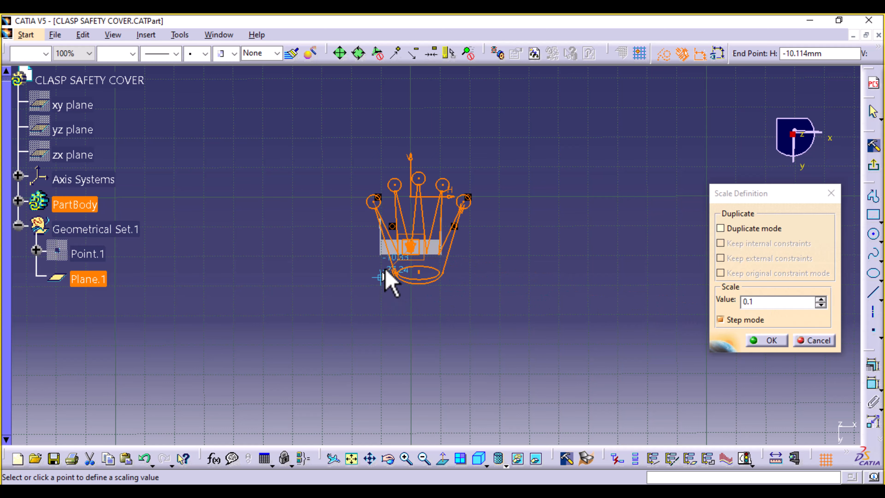
click(385, 270)
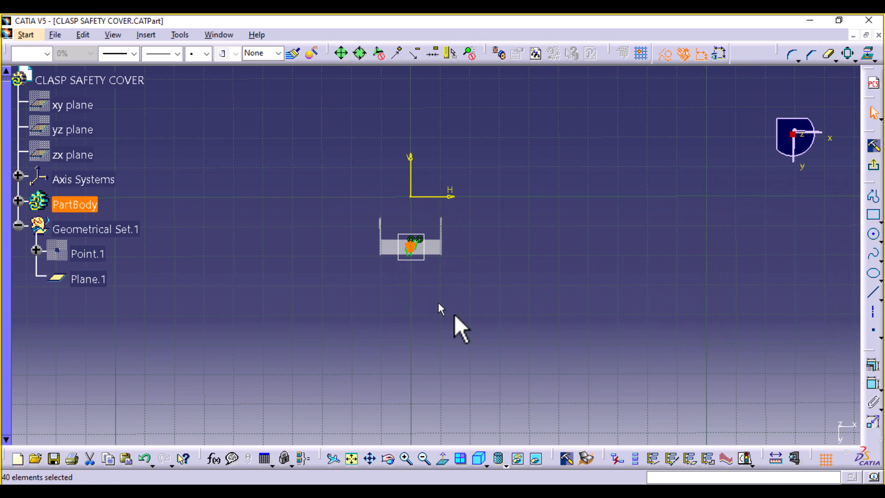
Step: Project the raised middle face's outline into the sketch and convert the projected edges to construction geometry
middle_drag(469, 244, 490, 165)
mouse_move(349, 336)
middle_down()
mouse_move(411, 413)
mouse_move(449, 401)
middle_up()
click(451, 308)
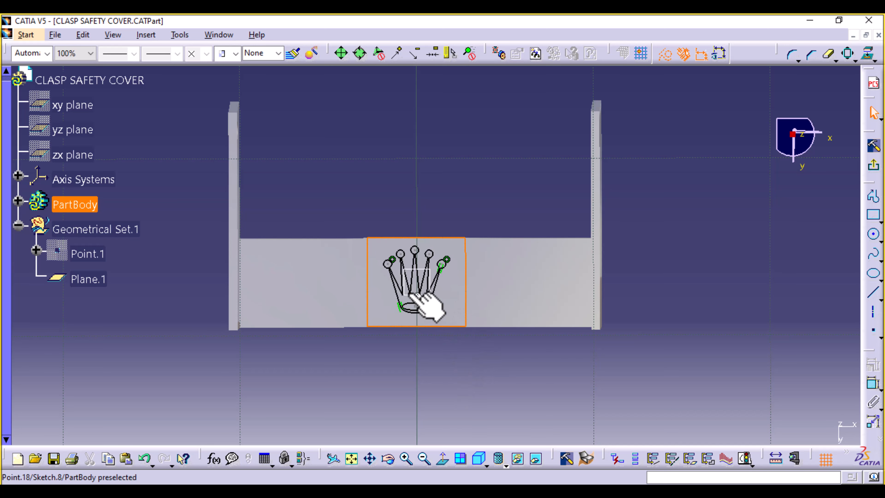
click(867, 53)
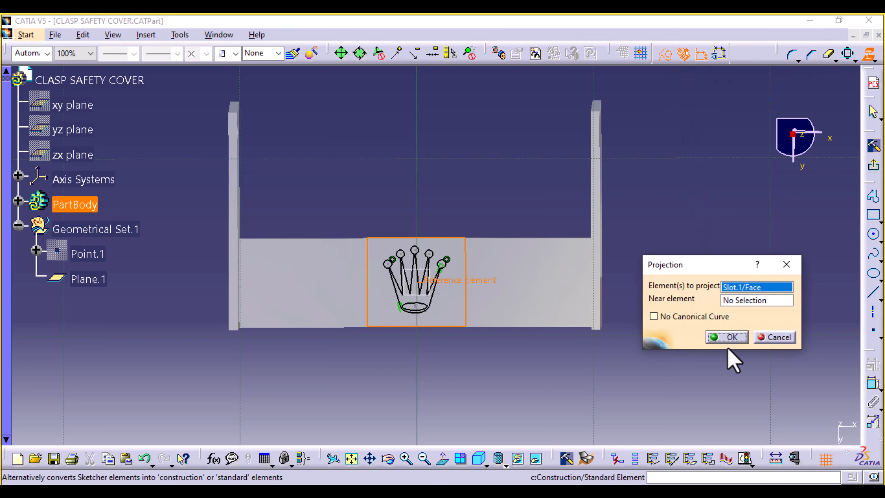
click(727, 336)
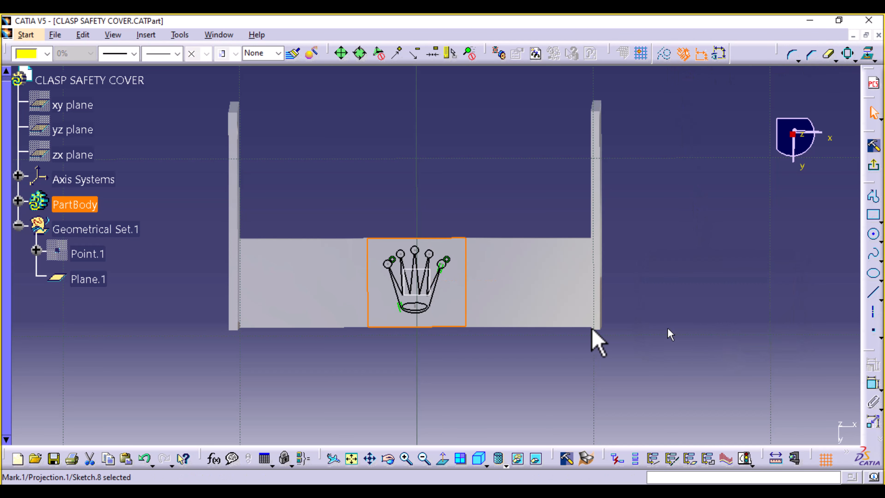
click(473, 313)
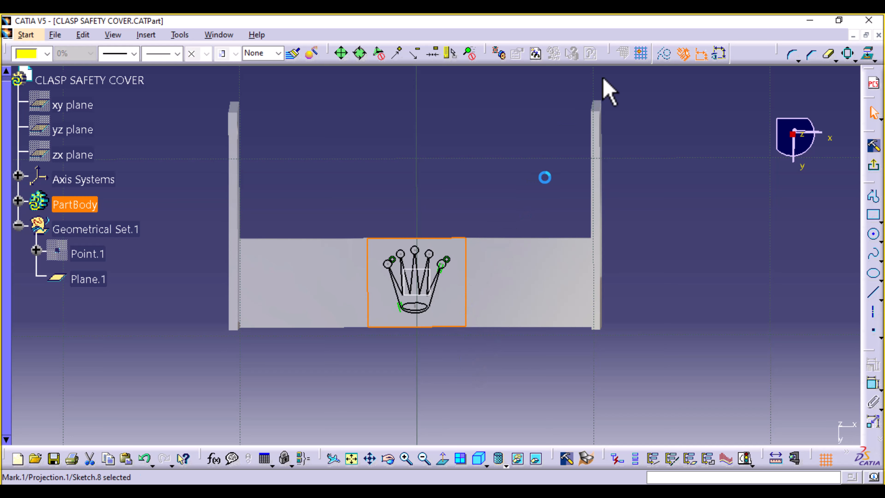
click(666, 57)
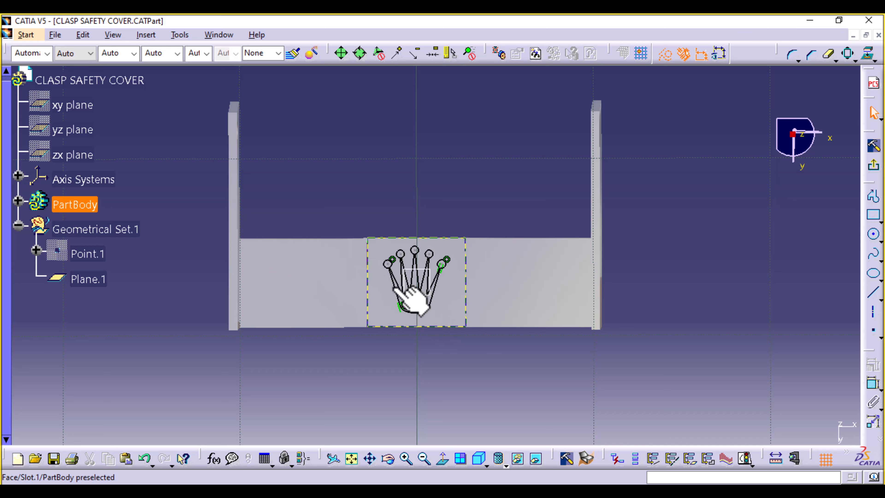
Step: Move the entire crown outline so the centre of its base ellipse lies on the projected front edge of the raised face
mouse_move(356, 190)
mouse_down()
mouse_move(453, 334)
mouse_move(420, 335)
mouse_up()
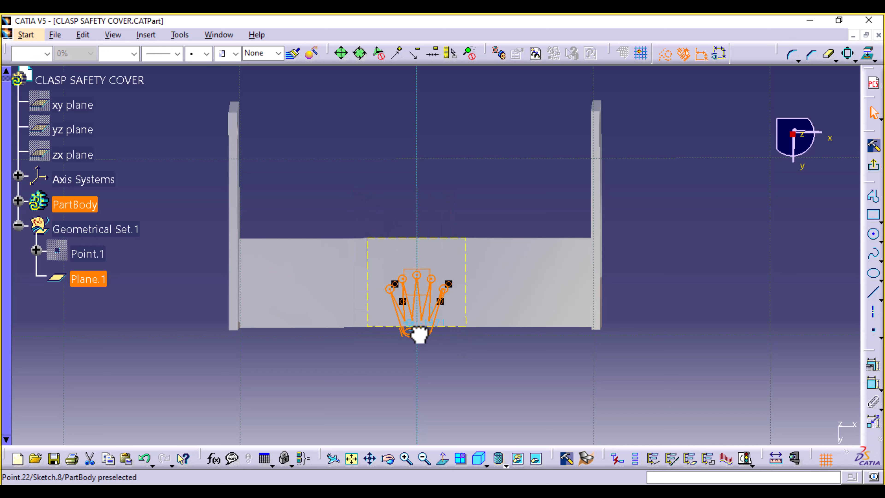
mouse_move(453, 433)
middle_down()
mouse_move(474, 398)
mouse_move(496, 307)
middle_up()
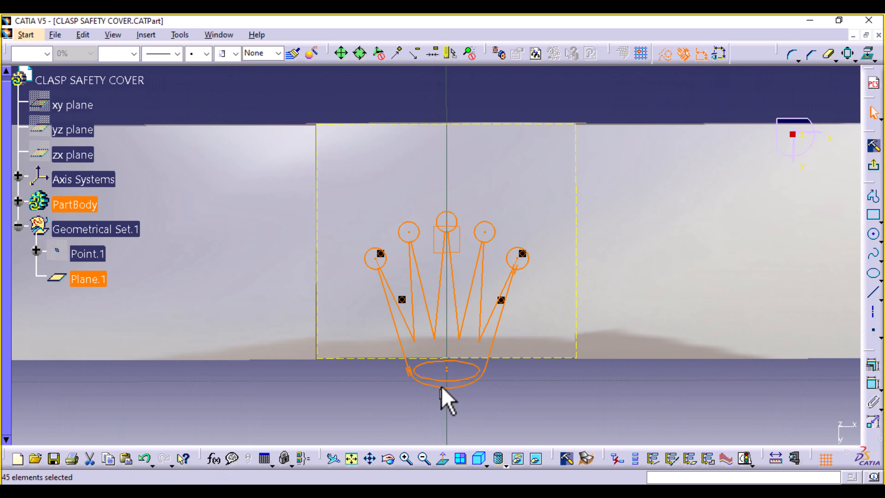
drag(447, 369, 446, 360)
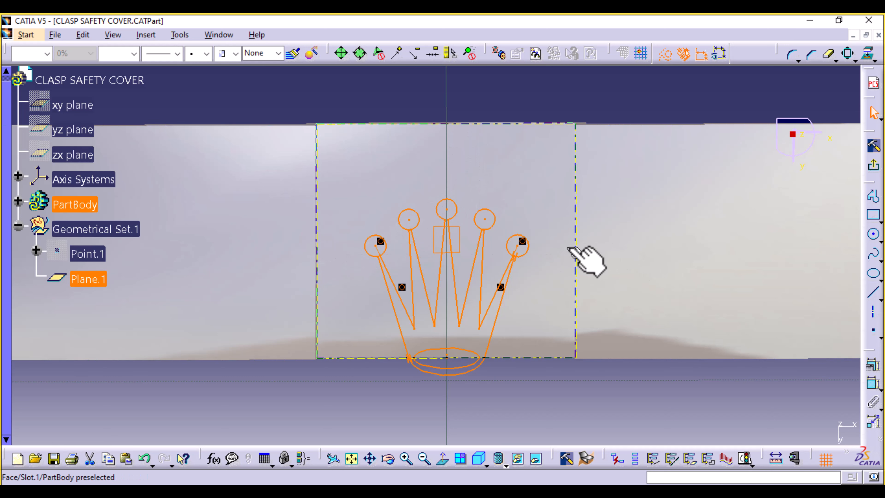
click(517, 411)
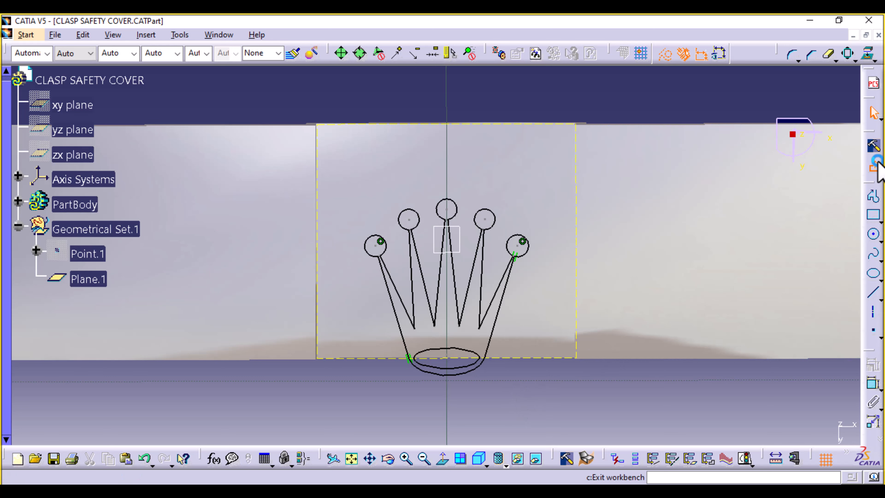
Step: Exit the crown sketch and hide Plane.1
click(876, 161)
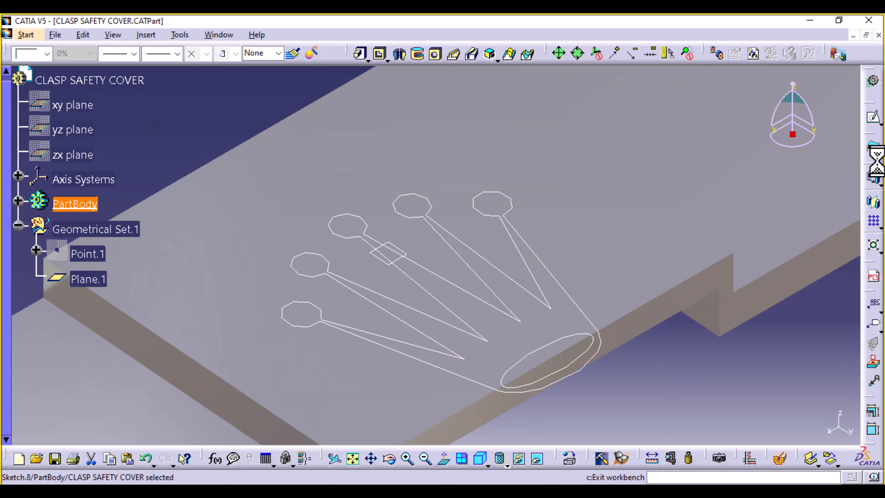
right_click(400, 256)
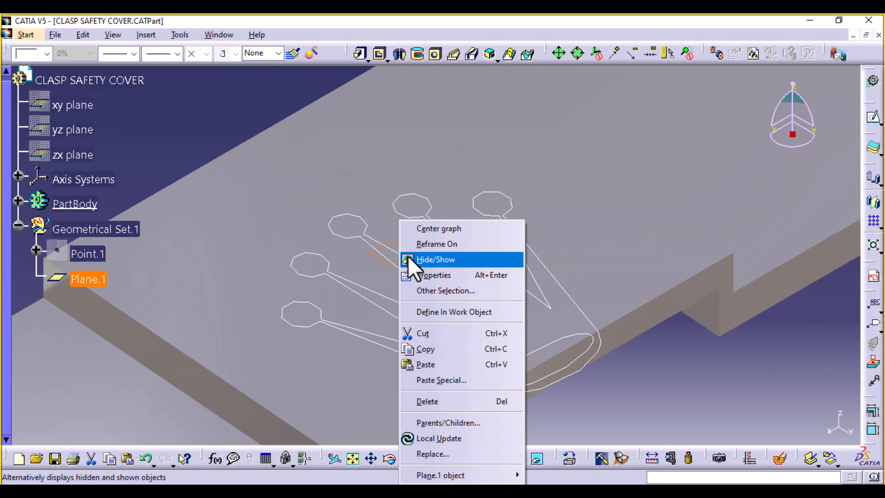
click(436, 262)
middle_drag(207, 157, 254, 284)
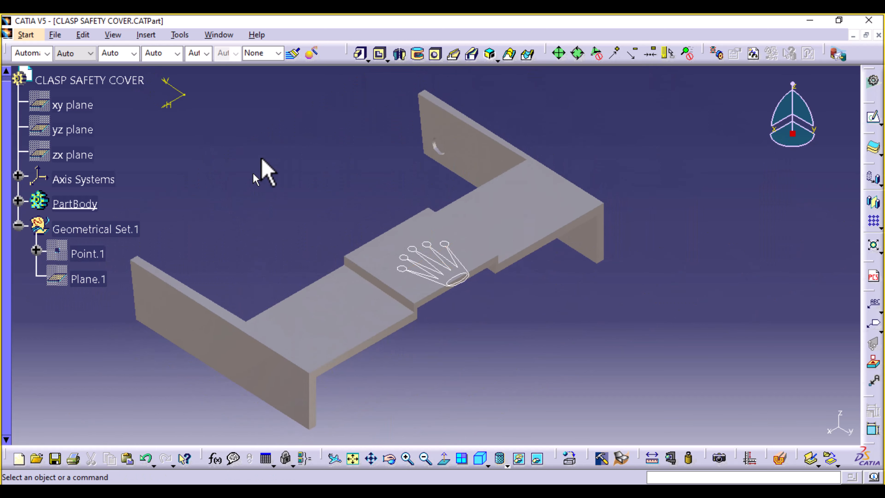
Step: Pad the crown sketch with a length of 0.2 mm on the raised middle face
click(362, 57)
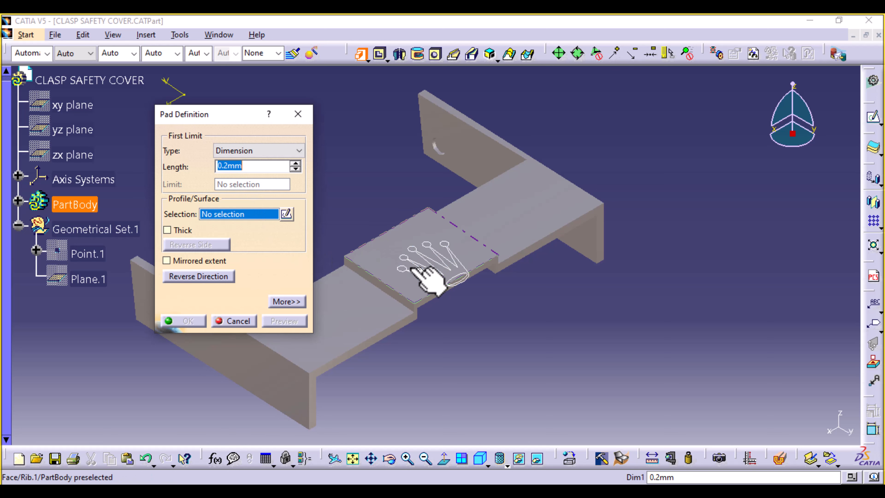
click(418, 262)
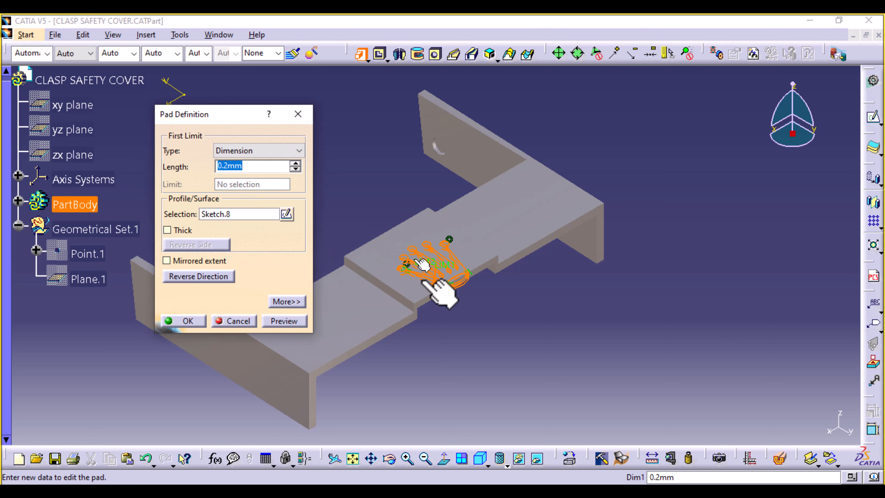
click(434, 292)
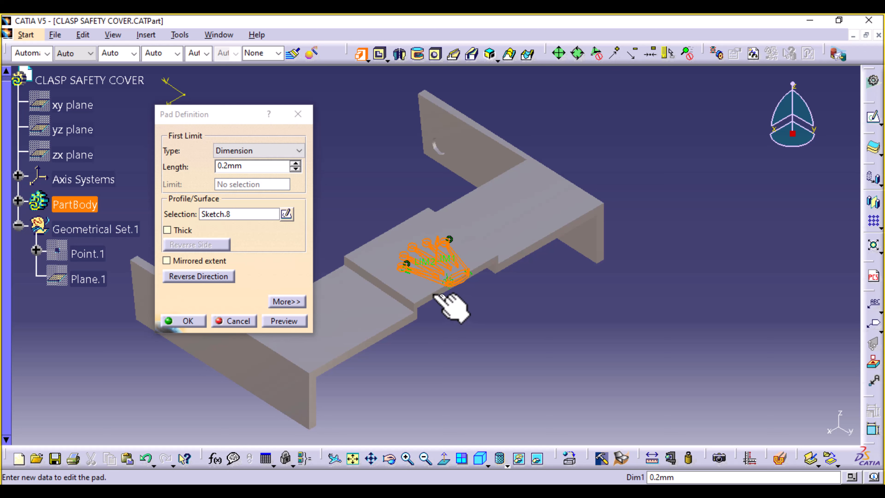
click(289, 323)
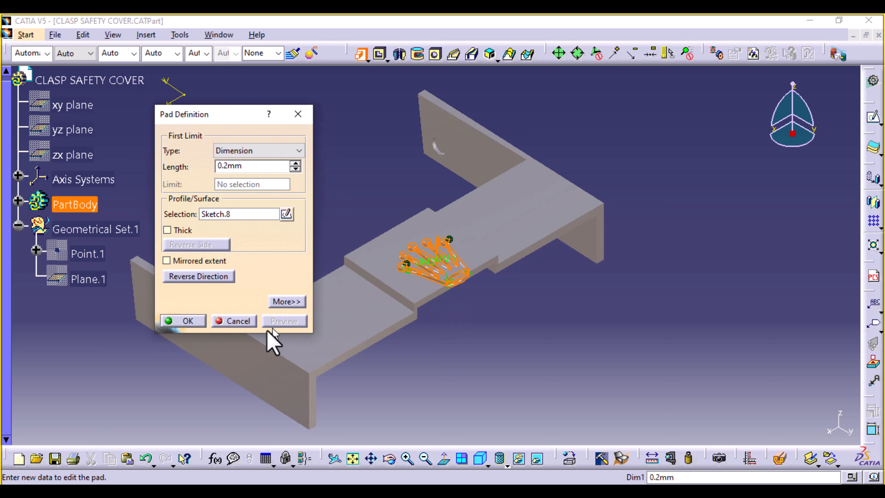
click(195, 322)
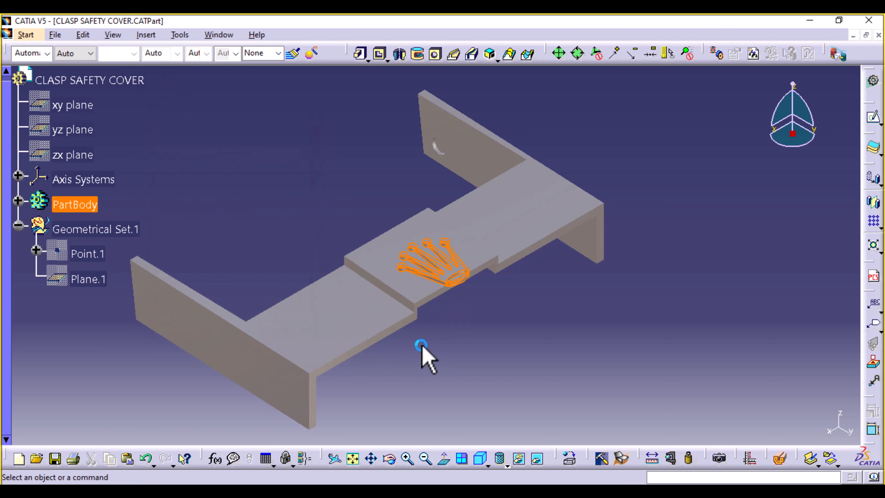
Step: Fillet the top circular edges of the crown's five round tips with a 0.18 mm radius
middle_drag(489, 359, 522, 182)
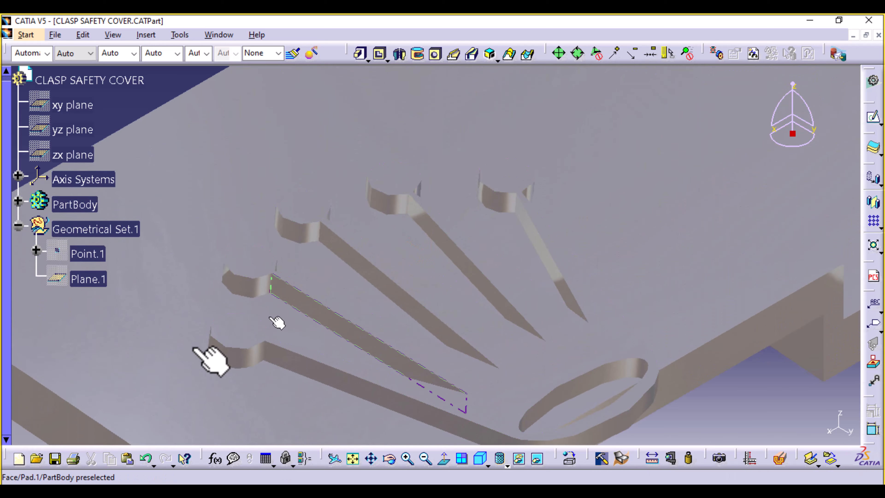
click(231, 349)
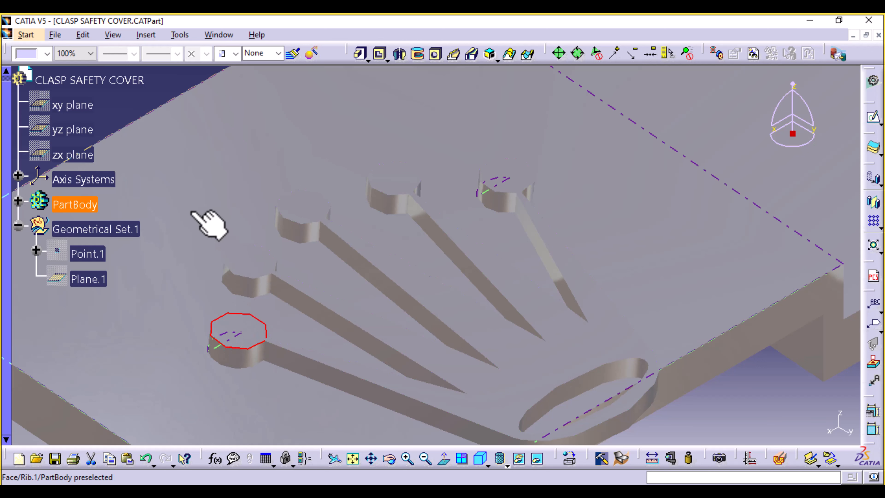
click(146, 34)
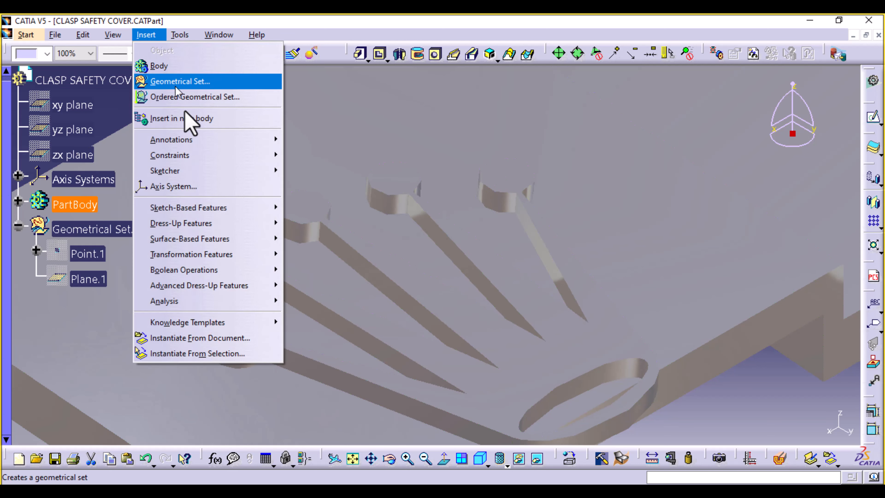
mouse_move(235, 220)
click(335, 224)
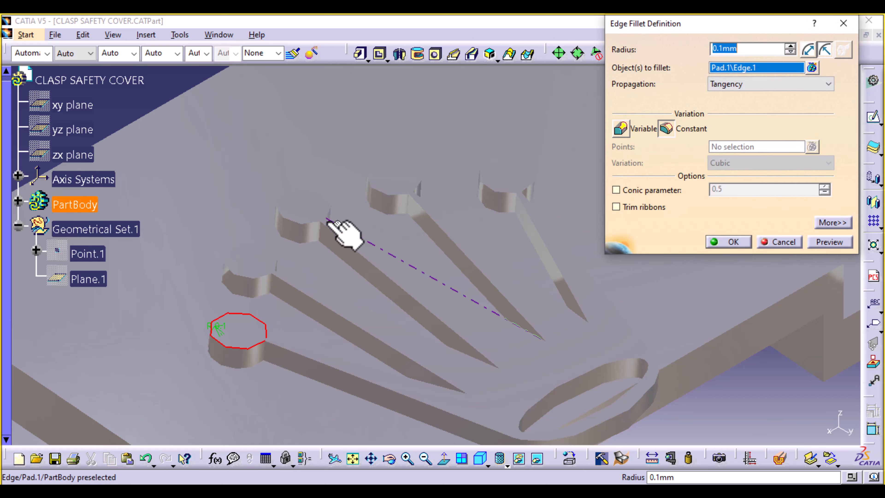
click(261, 279)
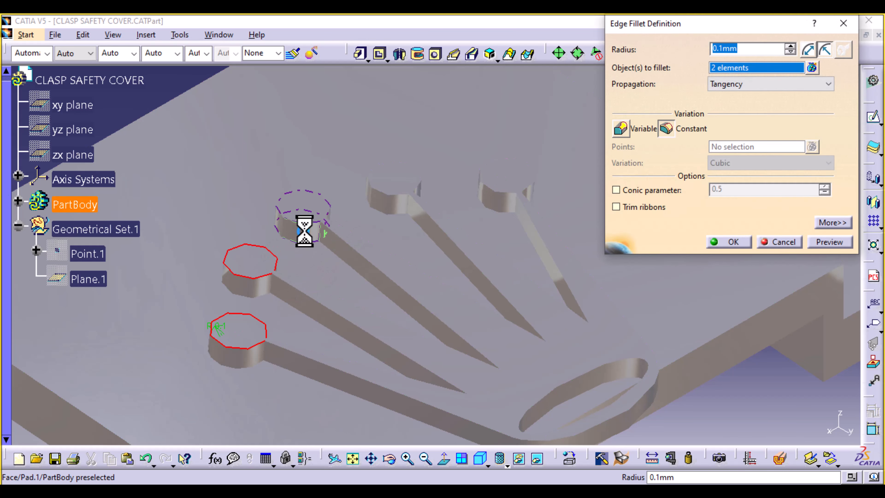
click(312, 227)
click(409, 204)
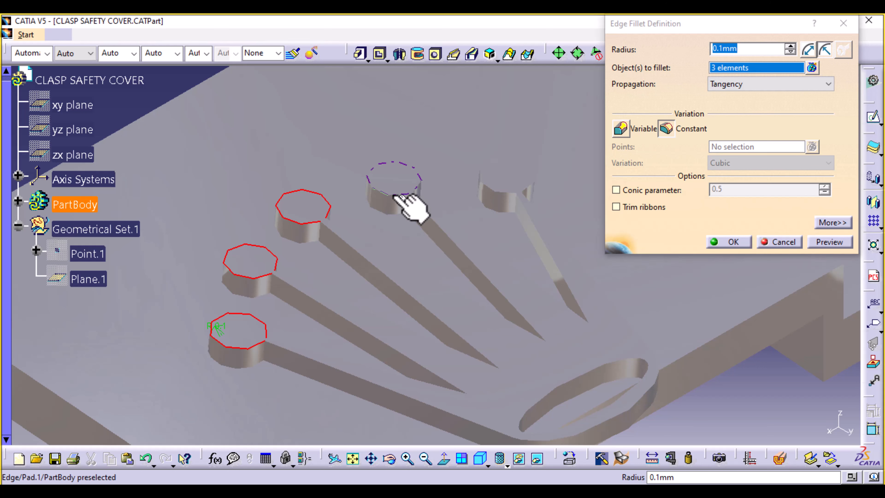
click(491, 189)
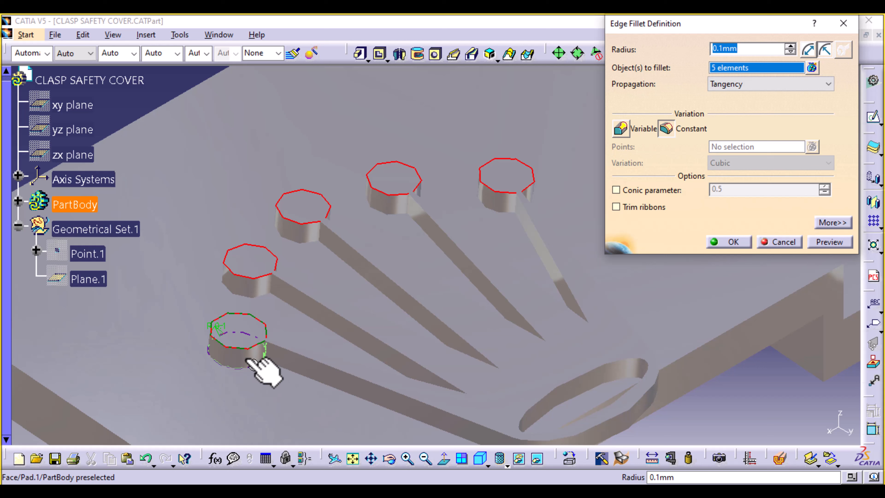
click(723, 49)
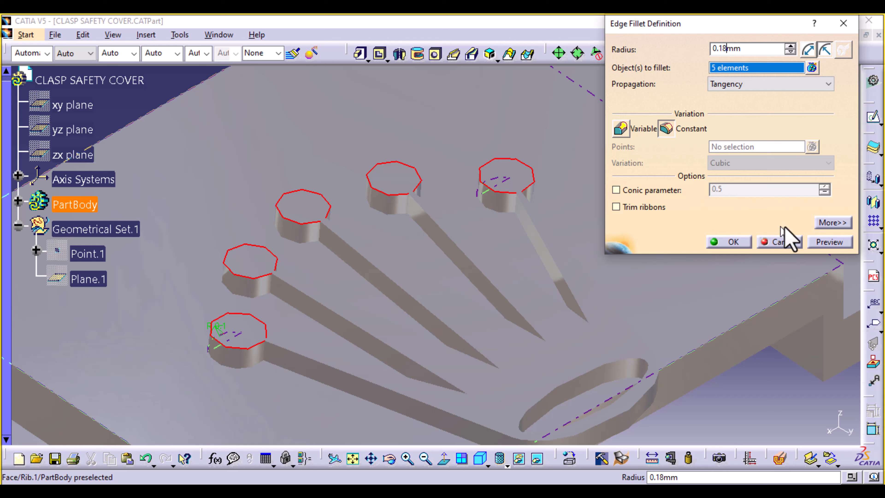
click(831, 244)
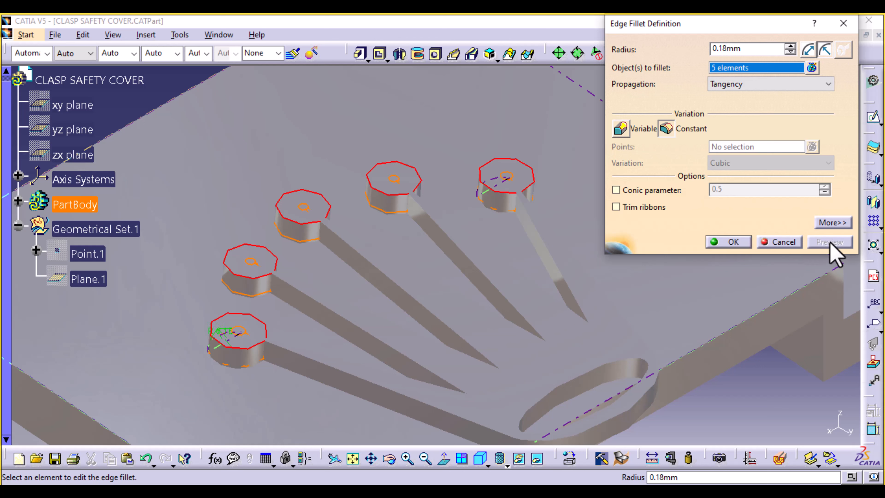
click(728, 242)
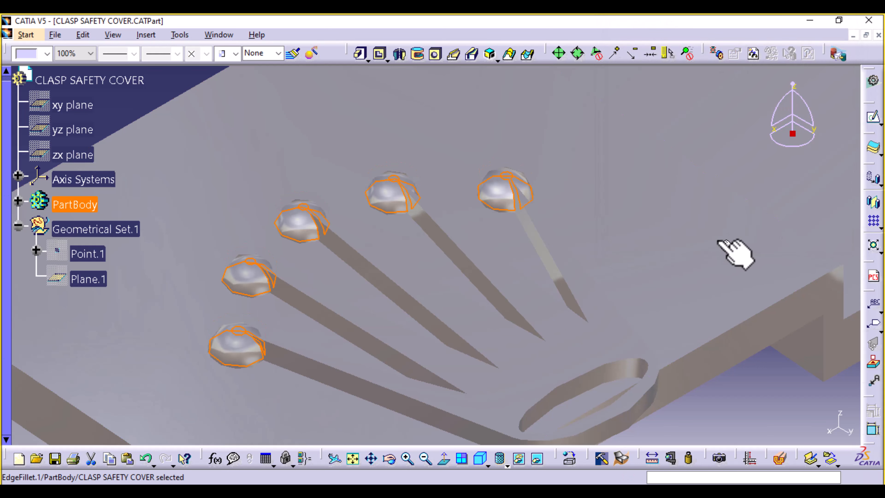
Step: Try to fillet the crown's two outermost side edges with a 0.01 mm chordal length and trimmed ribbons
middle_drag(701, 237, 660, 377)
middle_drag(533, 421, 525, 351)
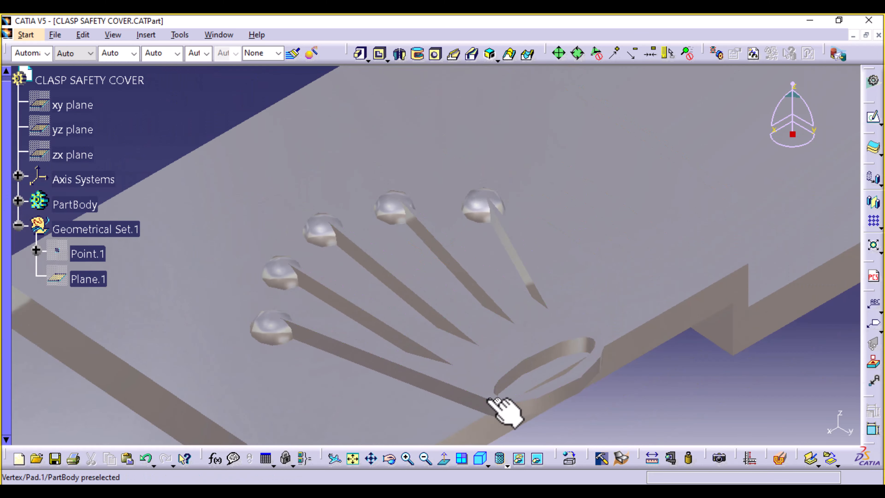
click(453, 385)
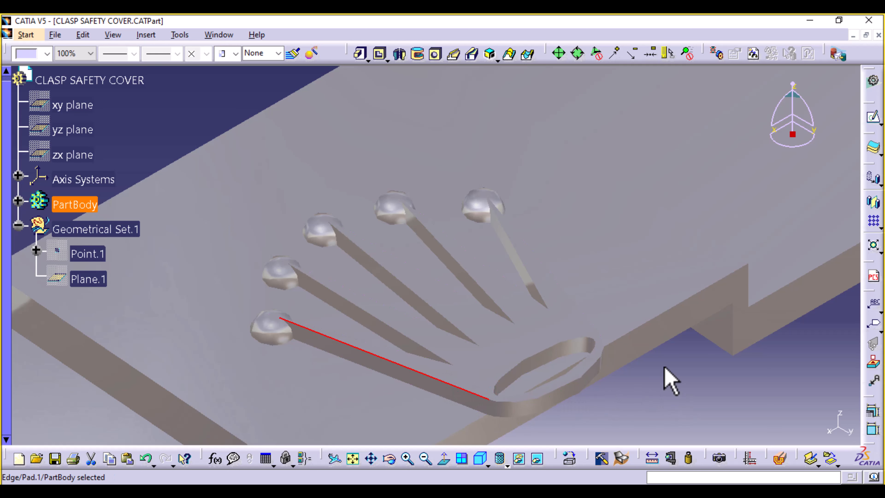
ctrl+click(588, 321)
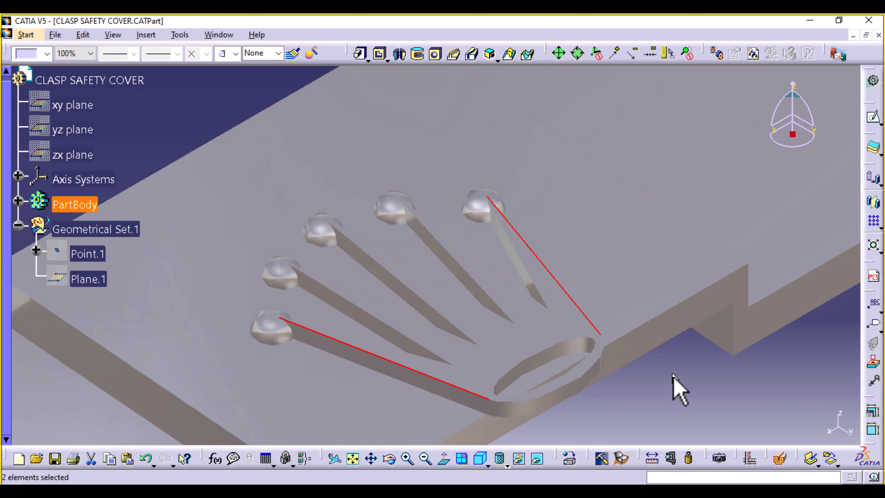
middle_drag(673, 389, 570, 391)
click(140, 34)
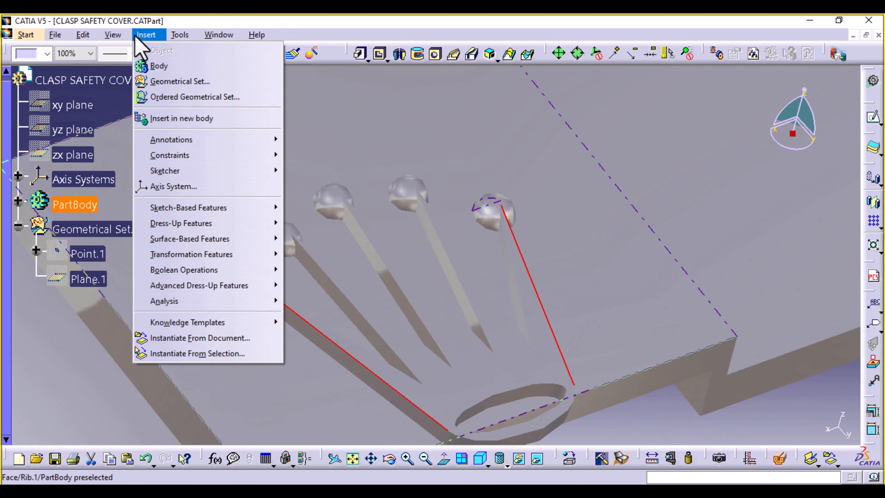
mouse_move(213, 226)
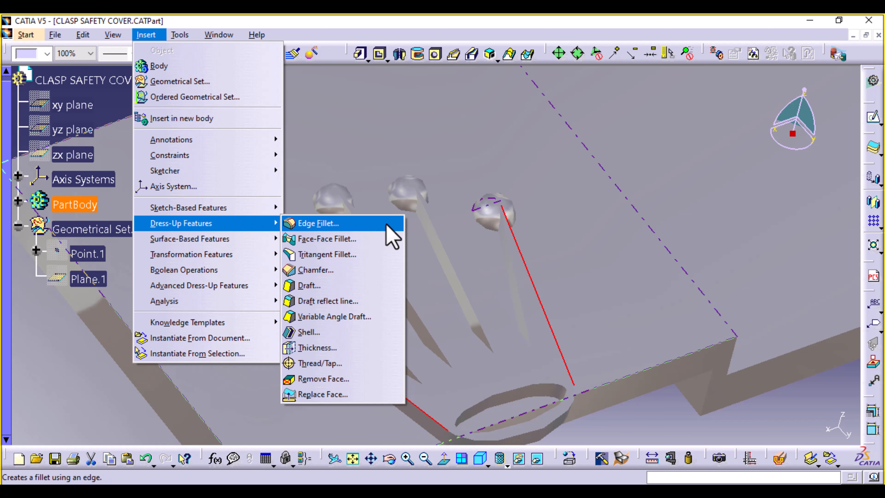
click(379, 225)
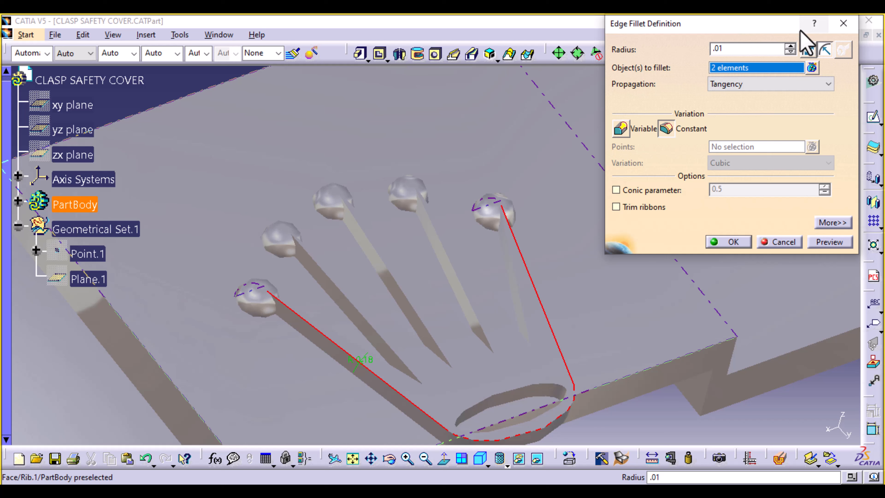
click(810, 53)
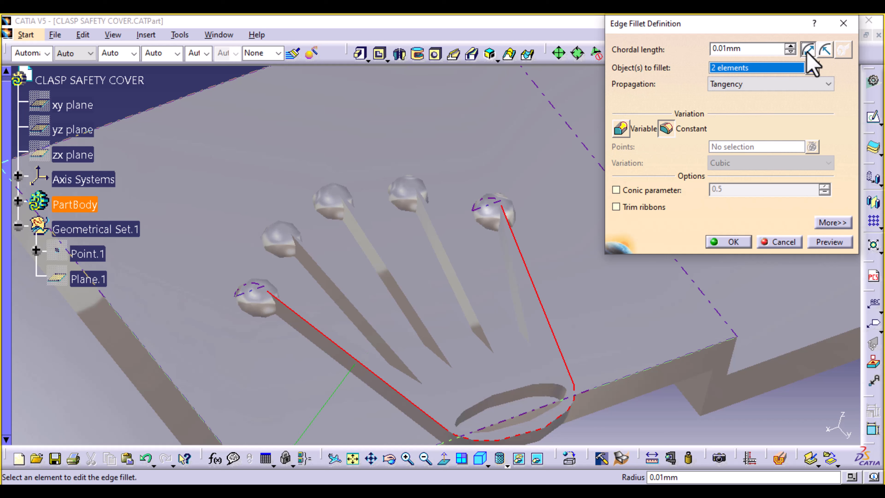
click(615, 208)
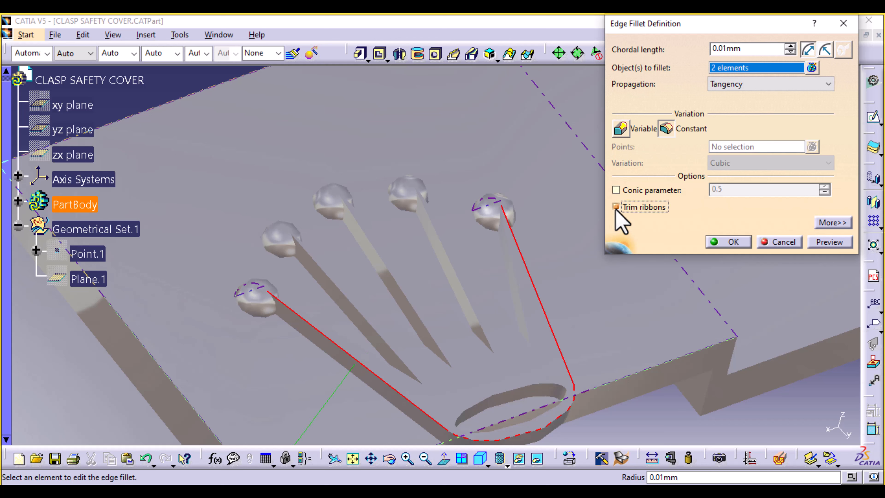
click(829, 243)
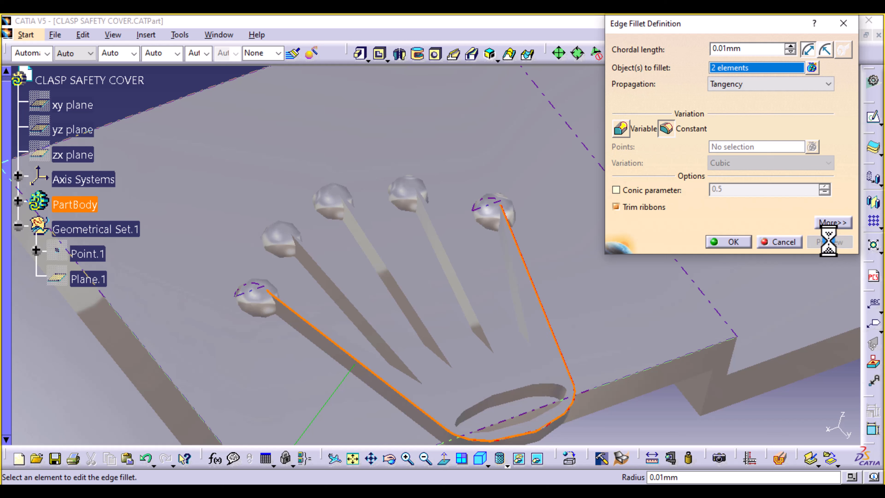
click(732, 241)
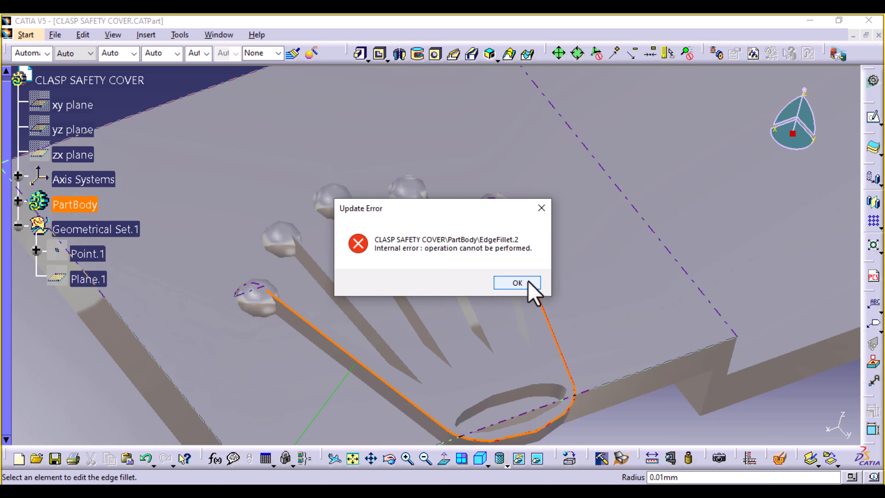
click(528, 281)
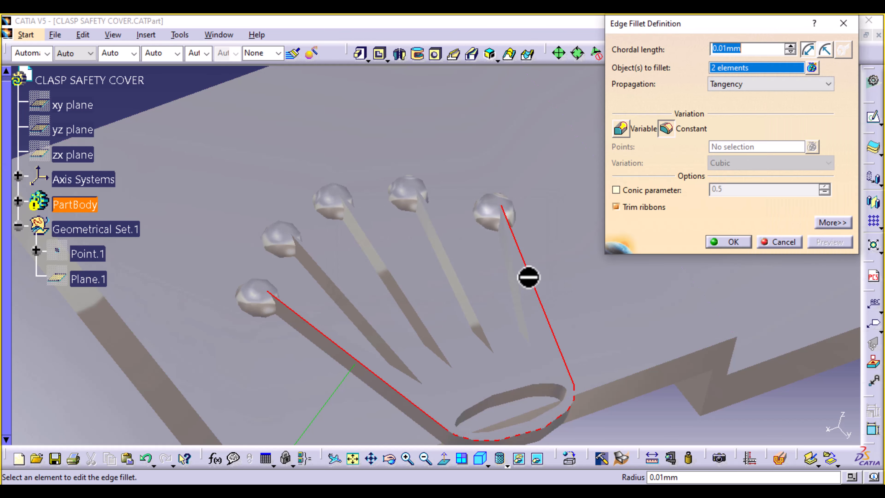
Step: Try the same crown edge fillet without trimmed ribbons and cancel it
click(630, 207)
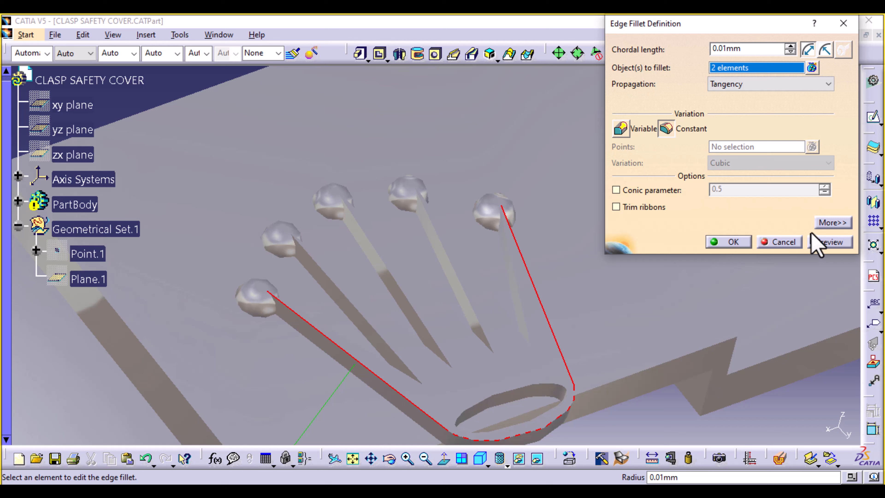
click(829, 242)
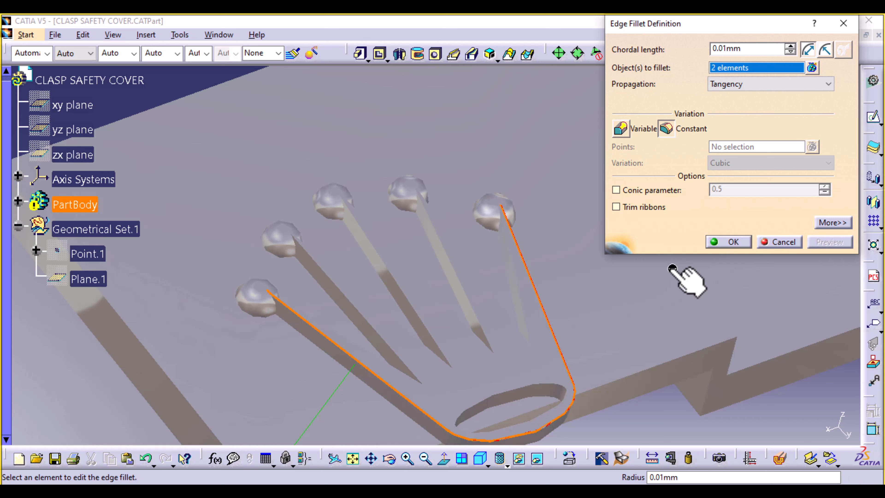
click(729, 242)
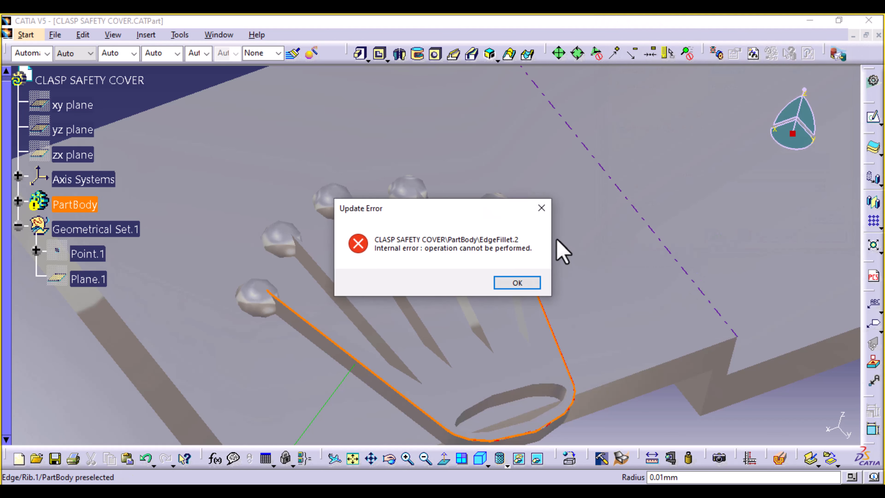
click(541, 208)
click(778, 242)
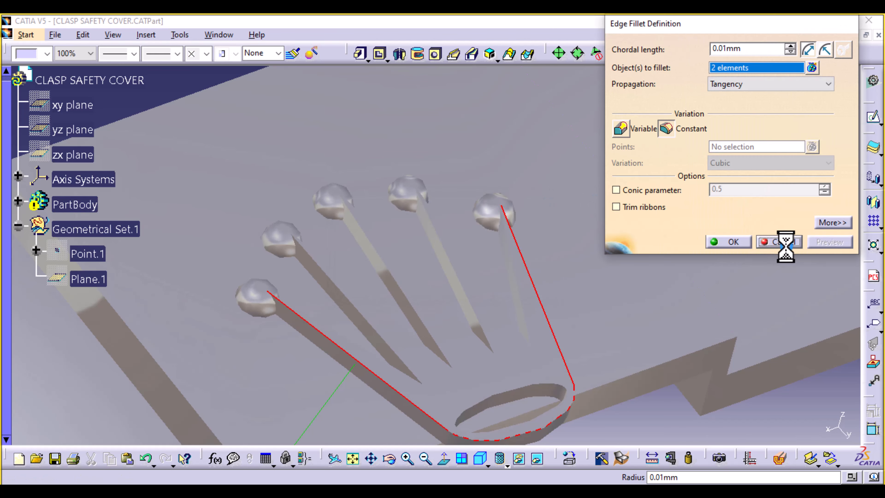
Step: Copy the crown pad's profile sketch, Sketch.8, and paste it into PartBody
middle_drag(596, 205, 579, 266)
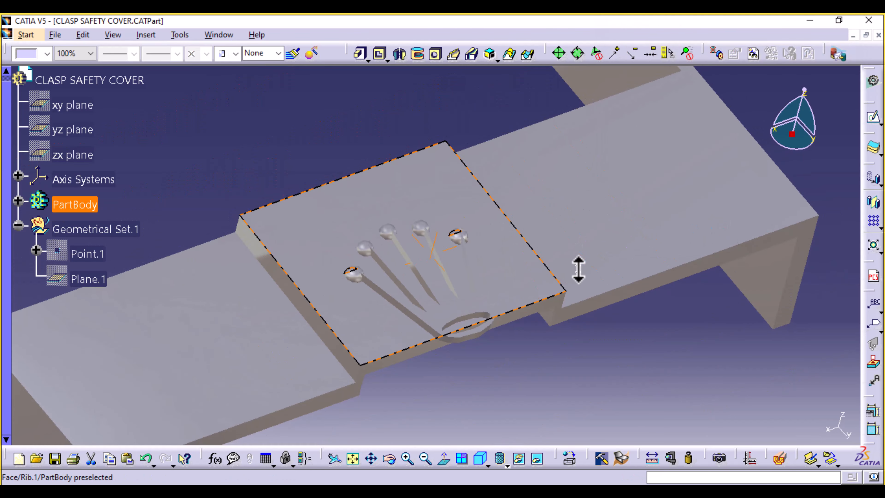
middle_drag(357, 126, 410, 186)
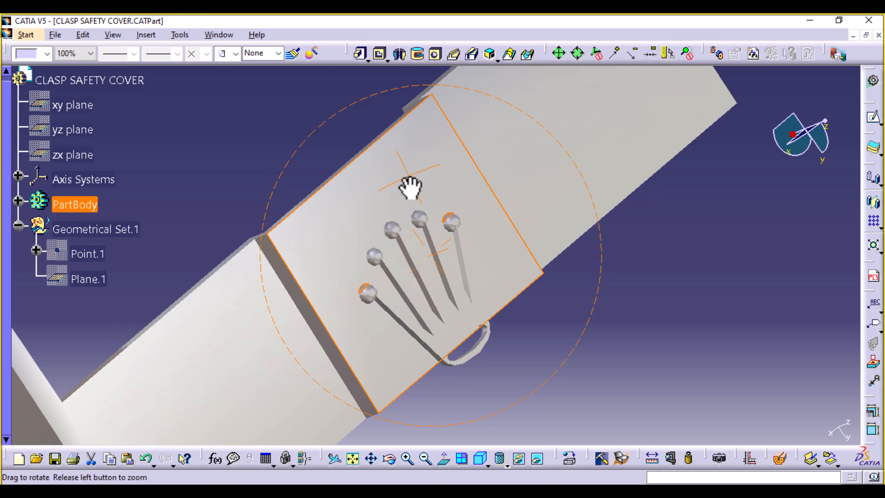
click(477, 359)
middle_drag(548, 381, 526, 362)
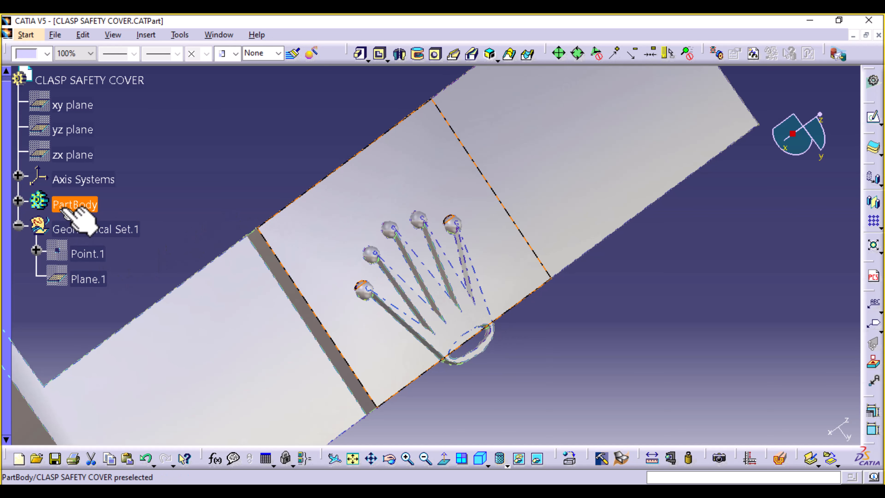
click(19, 201)
scroll(39, 220, down, 5)
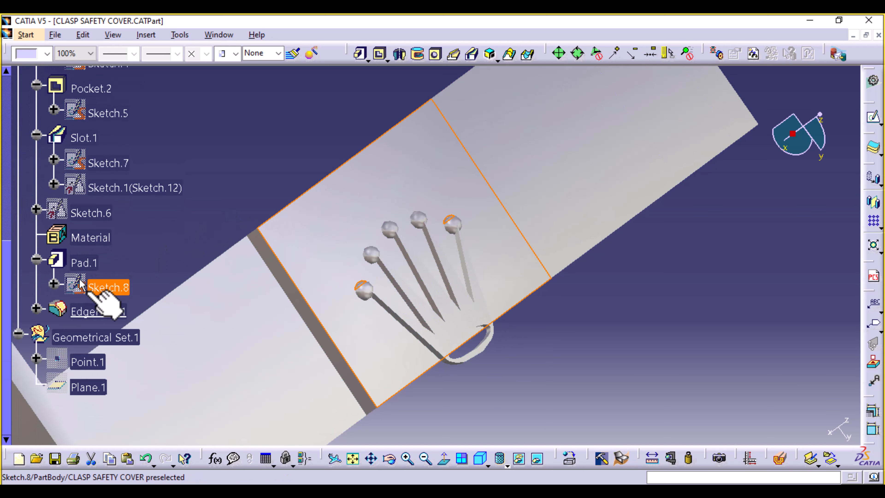
double_click(109, 286)
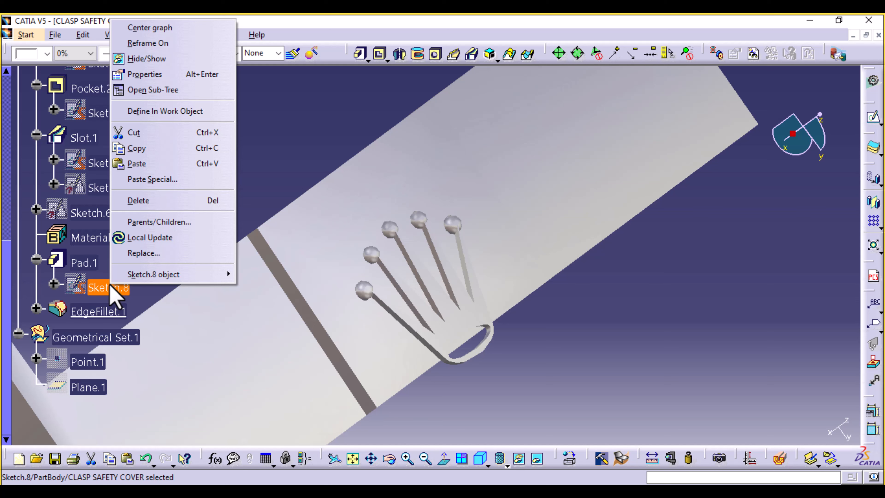
click(139, 149)
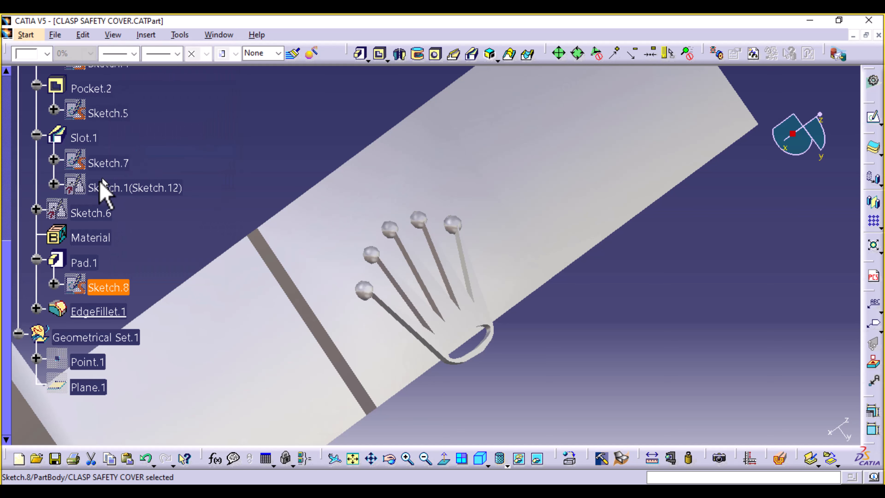
scroll(105, 190, up, 10)
right_click(97, 194)
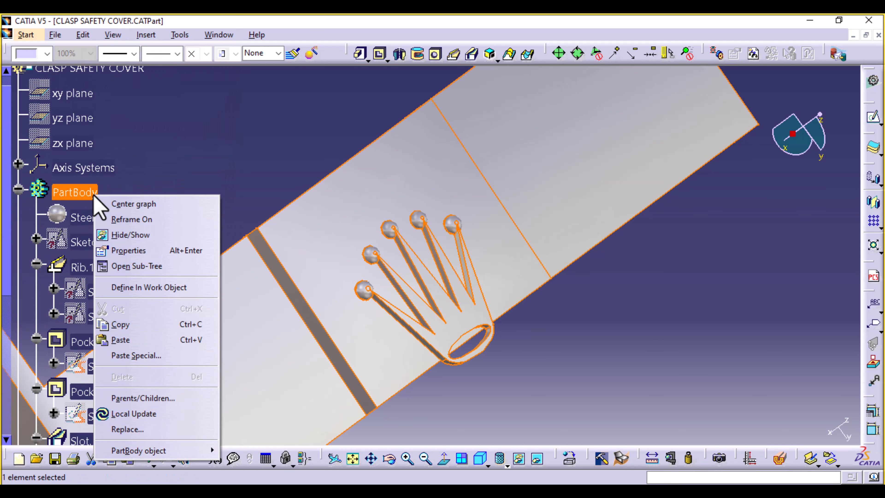
click(134, 342)
scroll(125, 326, down, 8)
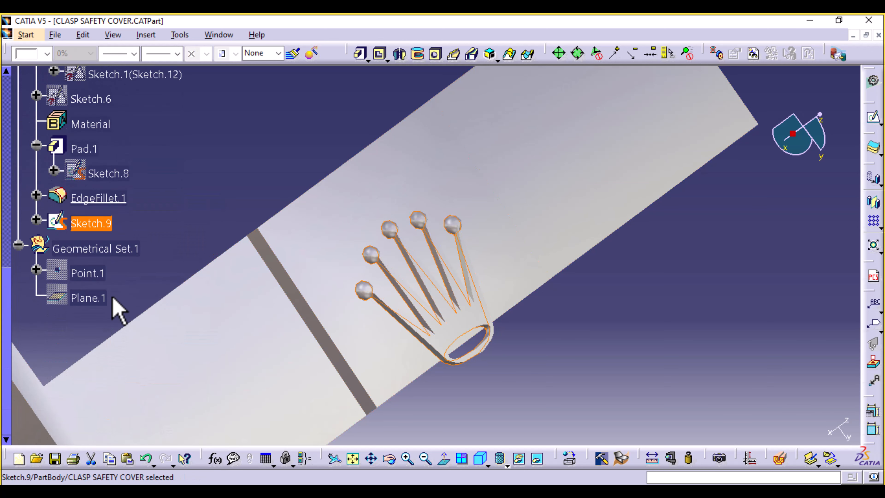
Step: In the pasted crown sketch, convert all geometry to construction elements except the inner base ellipse, and exit the sketch
double_click(99, 223)
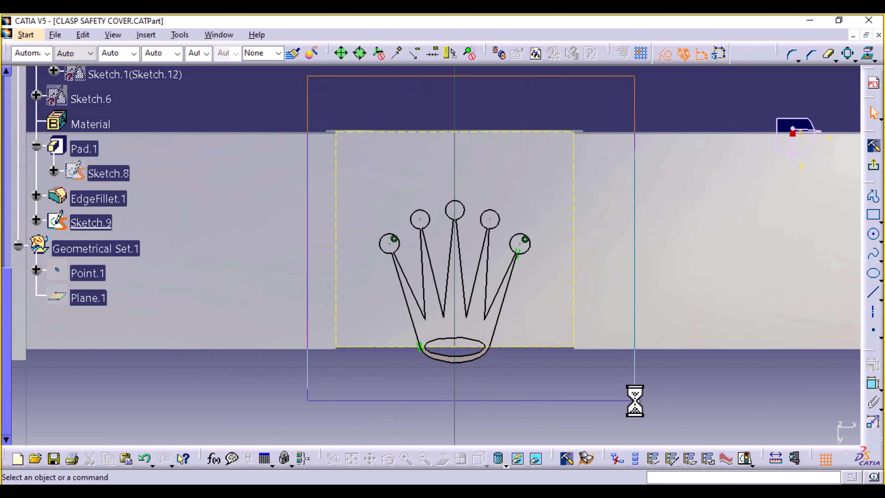
key(ctrl+a)
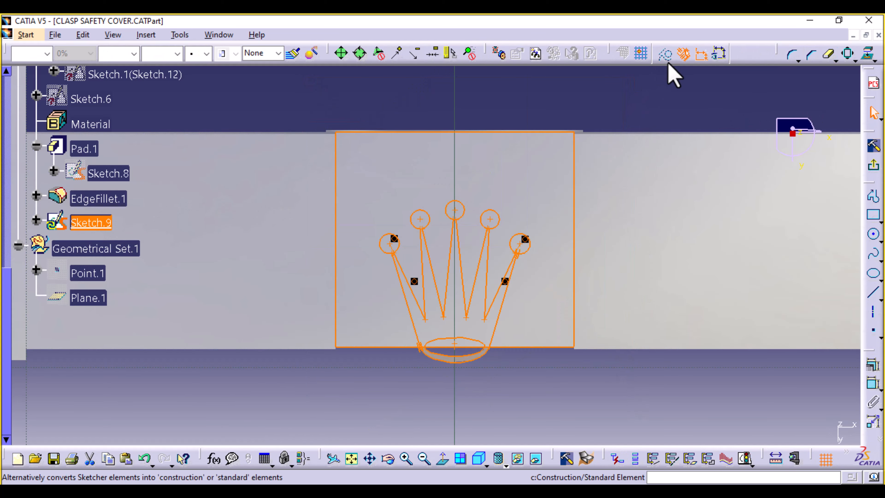
click(665, 56)
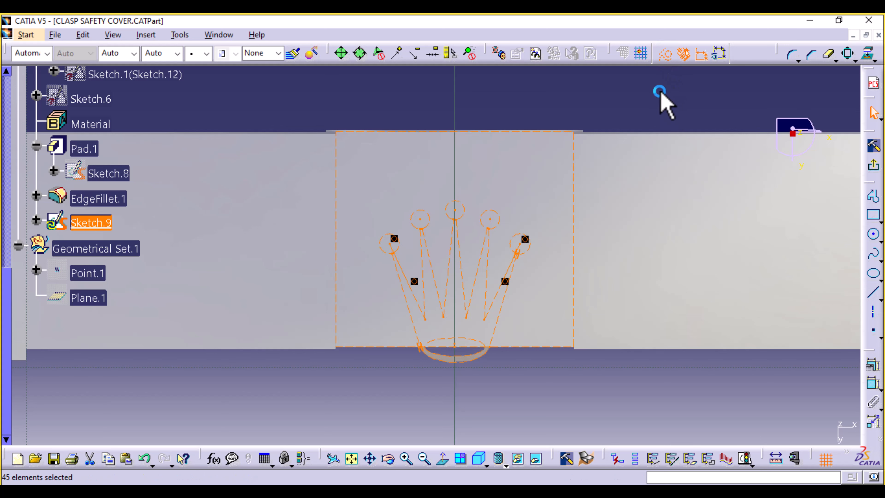
click(456, 339)
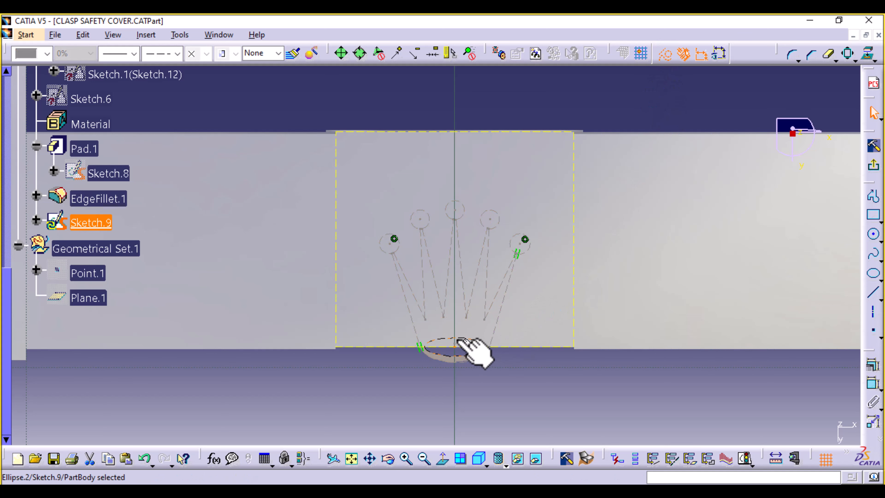
click(665, 57)
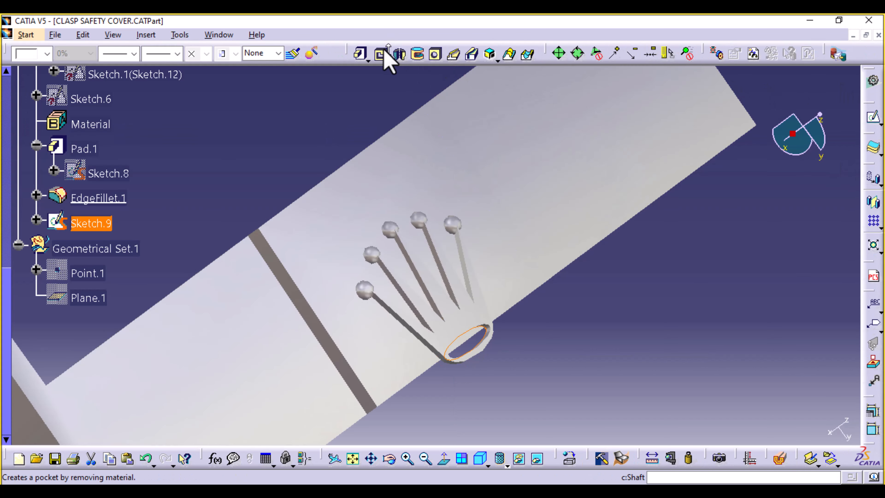
Step: Pad the inner base ellipse sketch with a length of 0.1 mm in the reversed direction
click(361, 54)
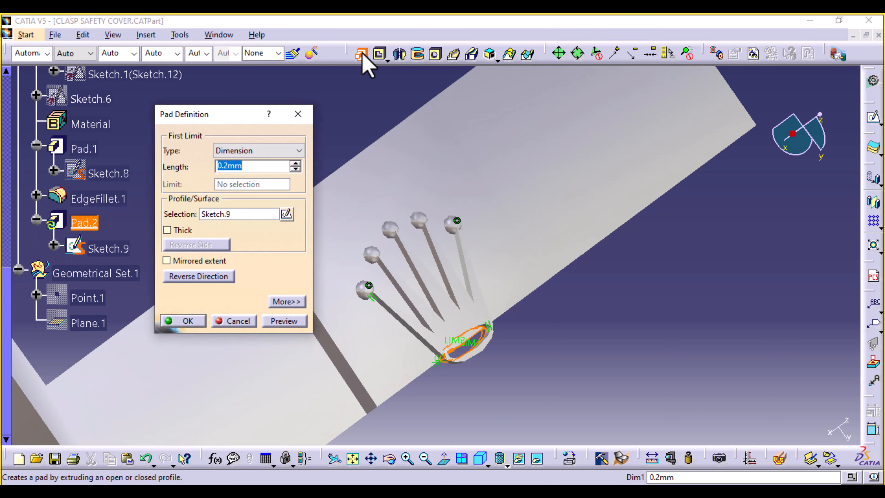
click(194, 276)
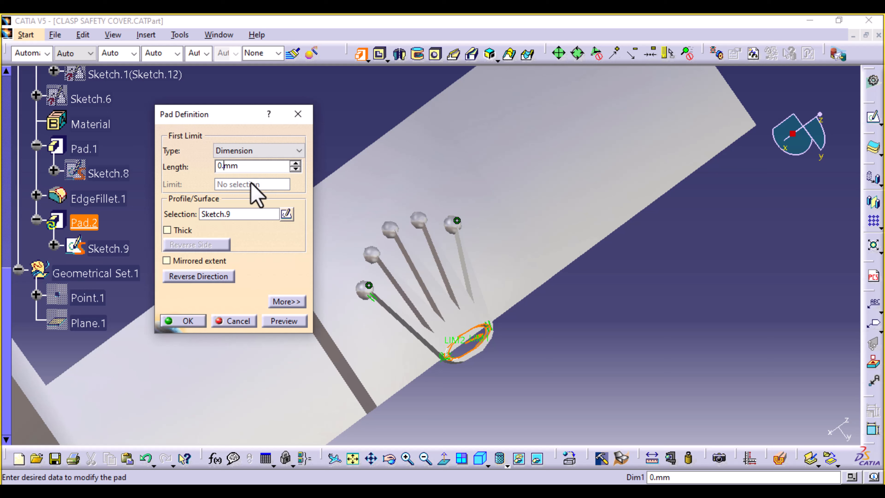
click(288, 320)
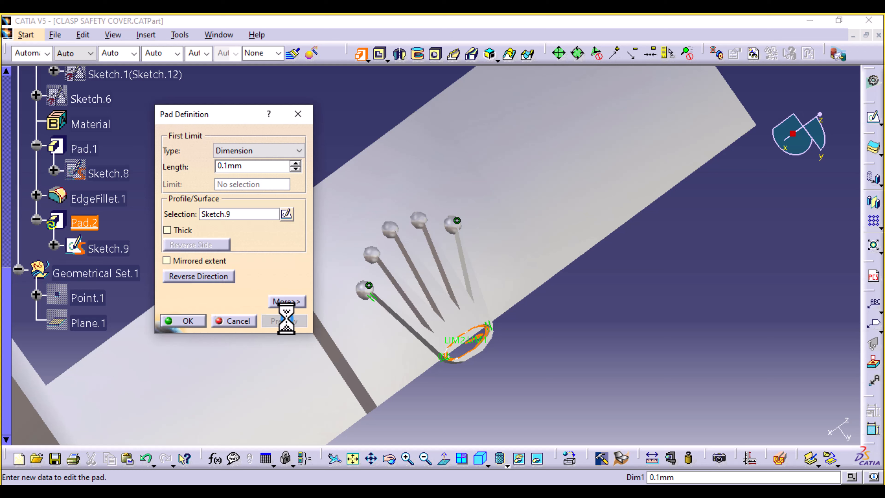
click(201, 323)
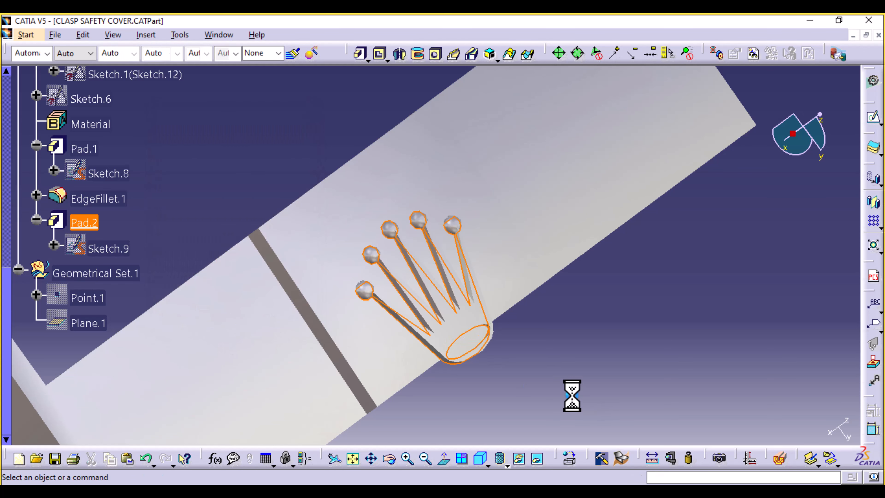
Step: Save the clasp safety cover part
middle_drag(573, 395, 405, 331)
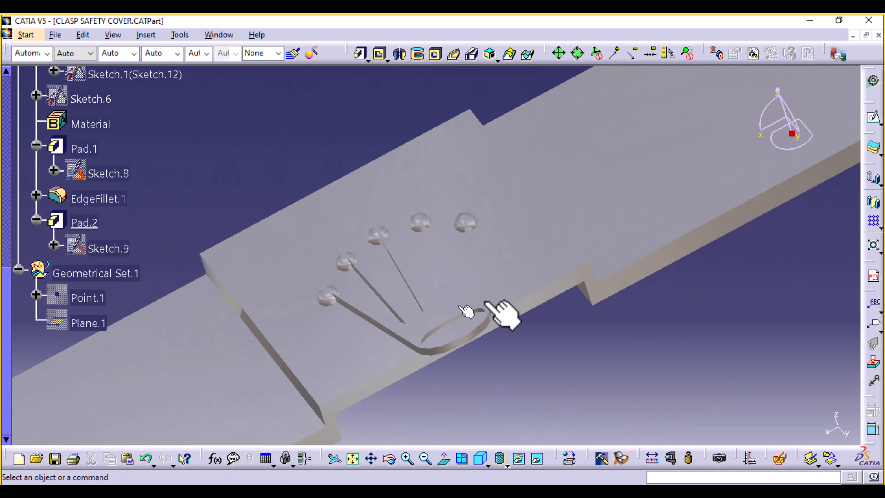
middle_drag(560, 363, 316, 222)
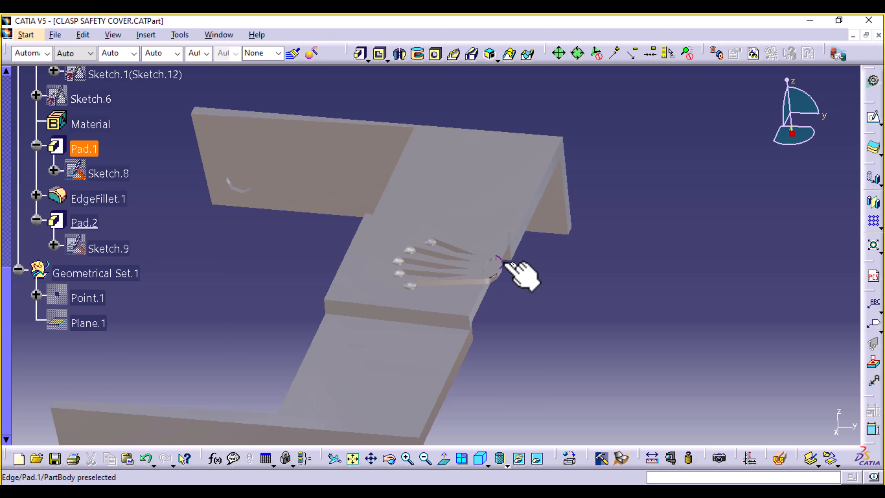
key(ctrl+s)
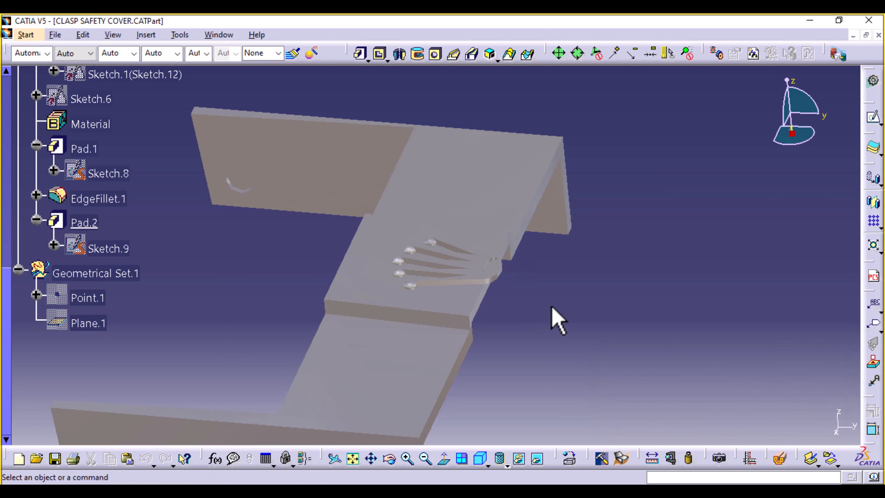
Step: Open the CLASP COVER part from the ROLEX AIR KING YOUTUBEPROJECT folder
middle_drag(557, 320, 554, 364)
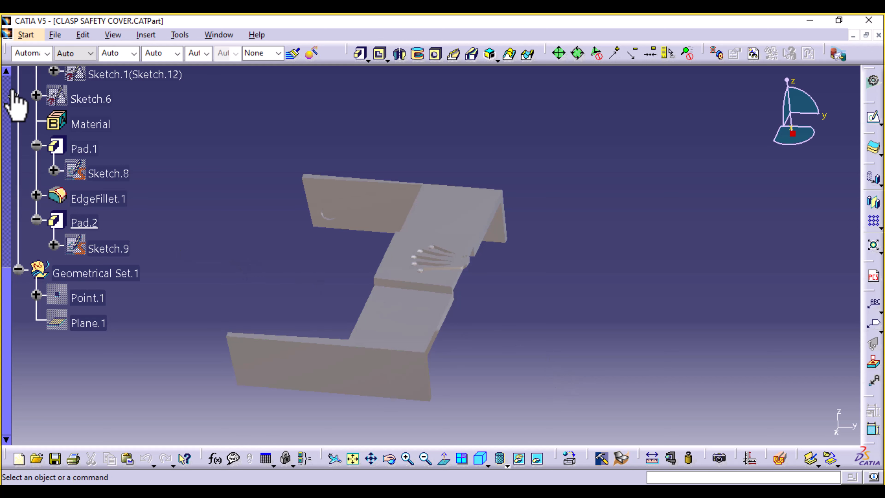
click(26, 35)
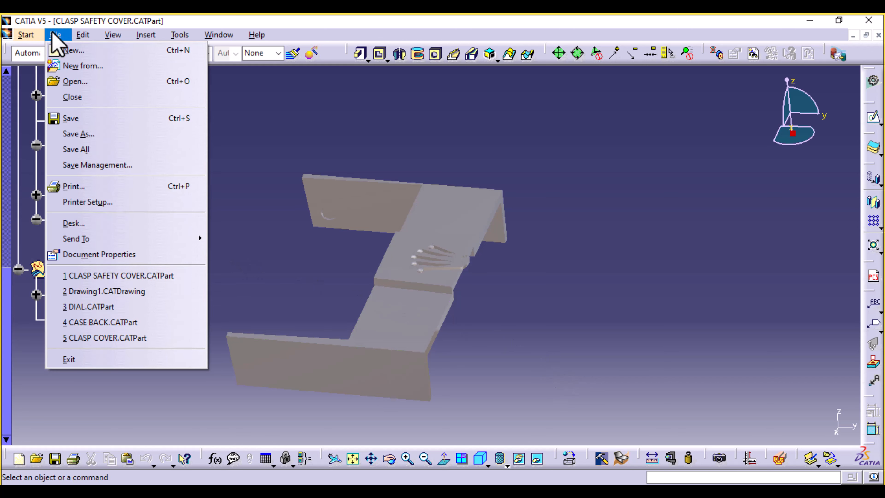
click(70, 83)
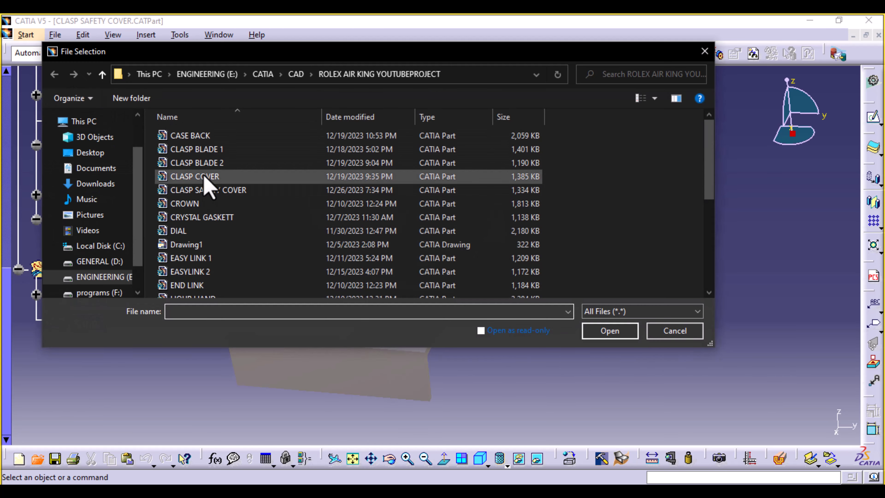
click(208, 179)
click(627, 335)
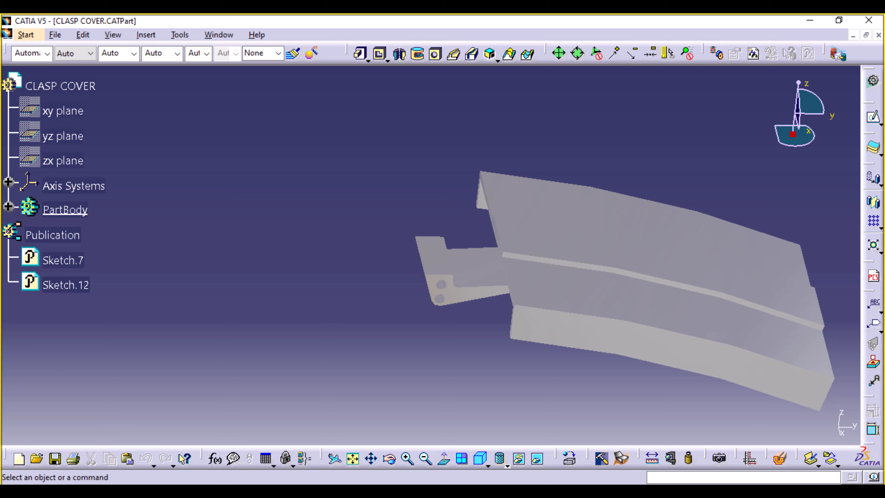
click(619, 484)
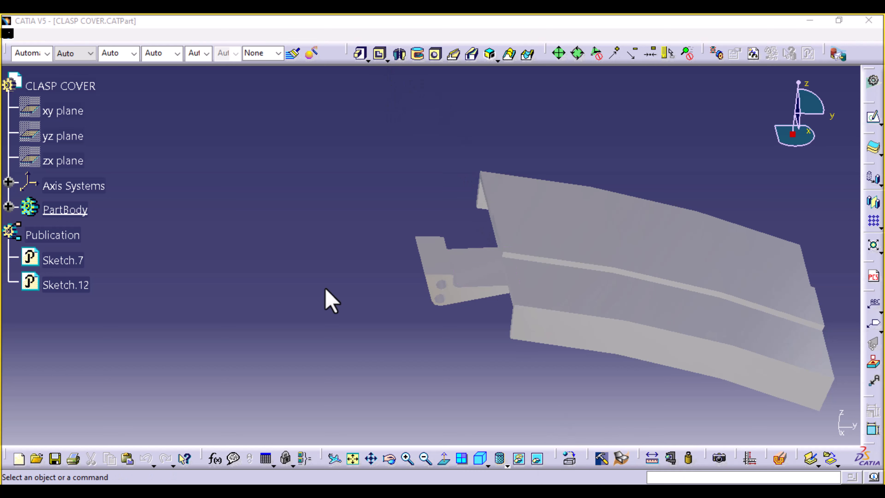
Step: Start a sketch on the clasp cover's end face, at the side with the raised middle section and protruding tongue
scroll(442, 345, down, 1)
middle_drag(443, 344, 410, 288)
click(353, 224)
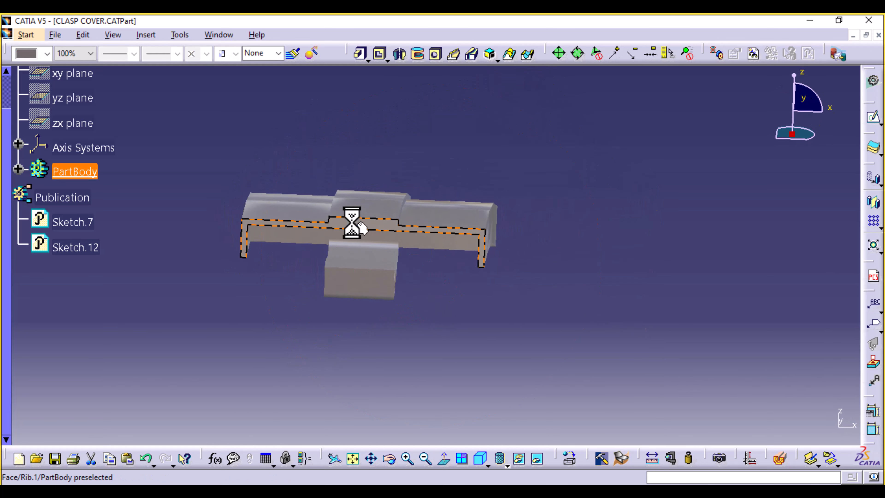
click(873, 117)
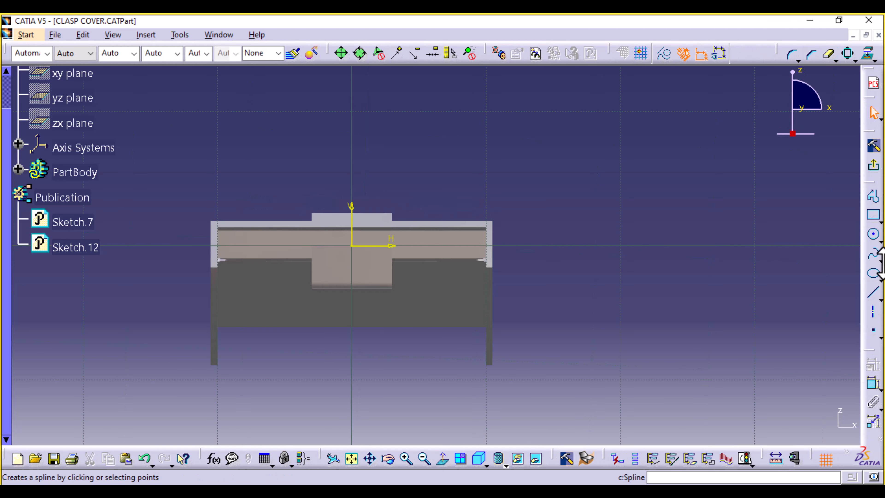
Step: Draw a three-point spline curving from the raised section's upper edge near one corner down to the vertical sketch axis
click(877, 257)
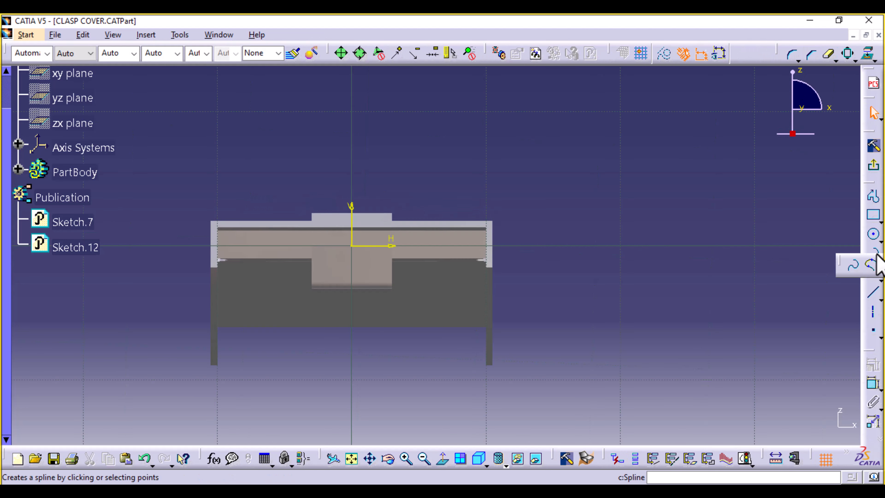
click(853, 270)
mouse_move(318, 361)
middle_down()
mouse_move(320, 295)
mouse_move(339, 244)
middle_up()
mouse_move(339, 122)
middle_down()
mouse_move(552, 180)
mouse_move(629, 258)
middle_up()
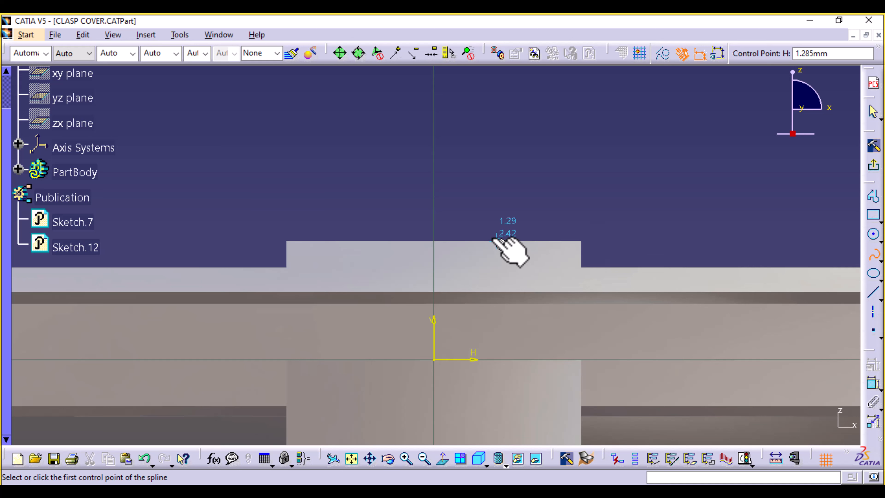
click(294, 240)
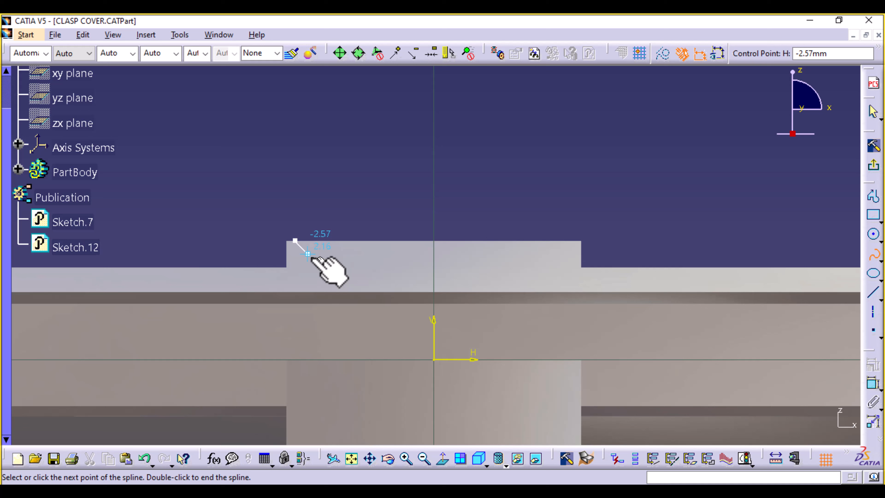
click(338, 261)
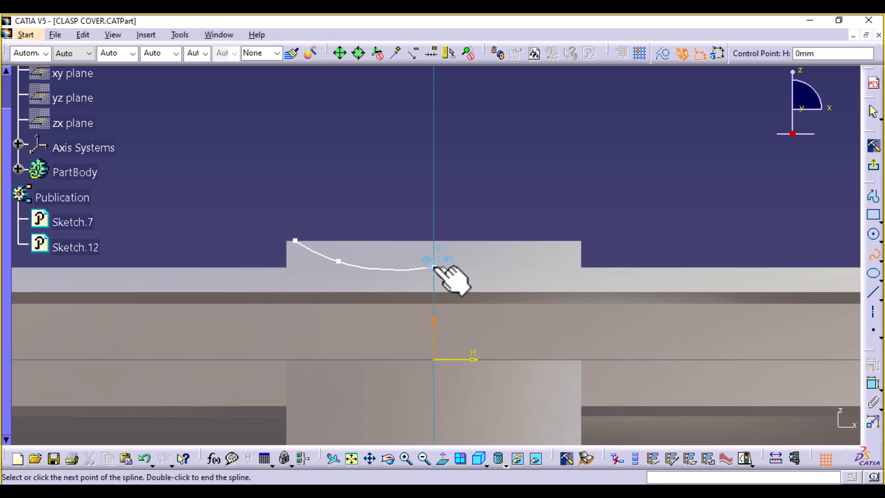
click(433, 261)
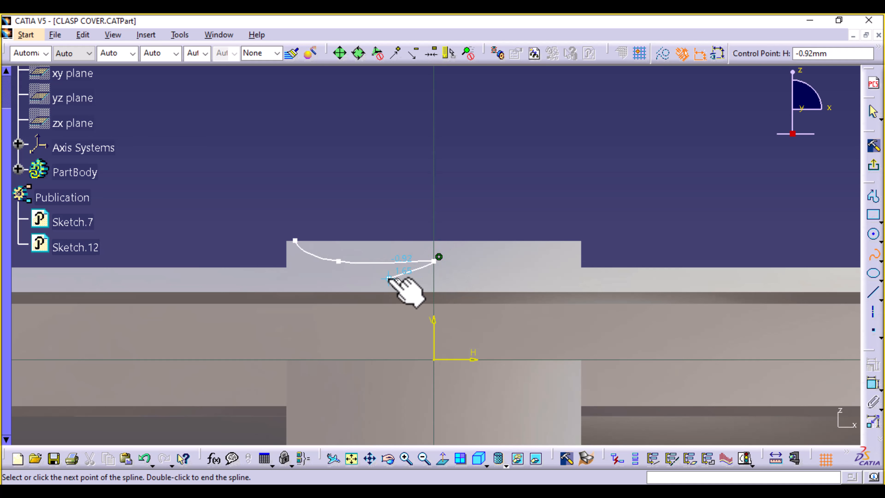
double_click(430, 268)
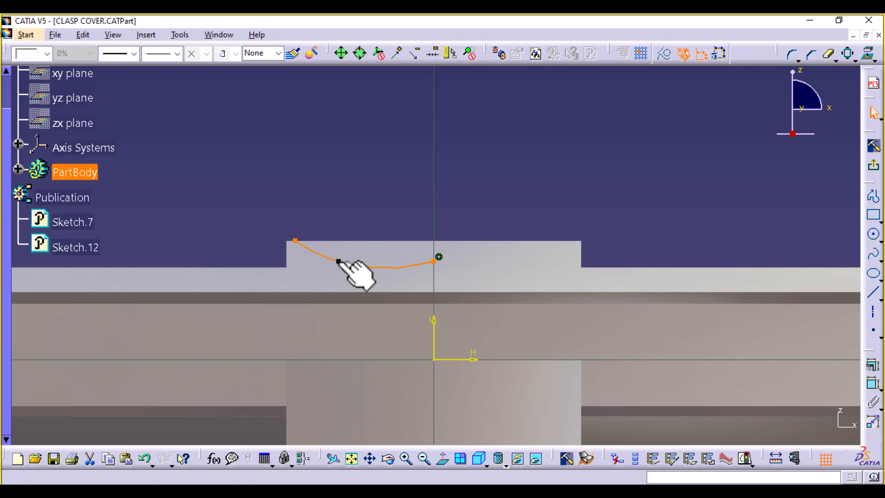
Step: Reshape the spline by moving its middle control point closer to the vertical axis, undo the unwanted curve shift, and exit the sketch
drag(338, 261, 370, 261)
middle_drag(400, 195, 399, 143)
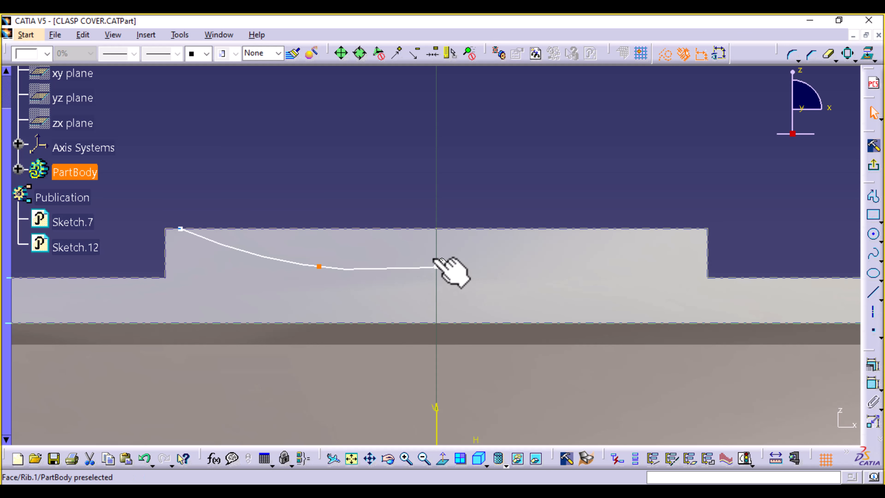
click(316, 266)
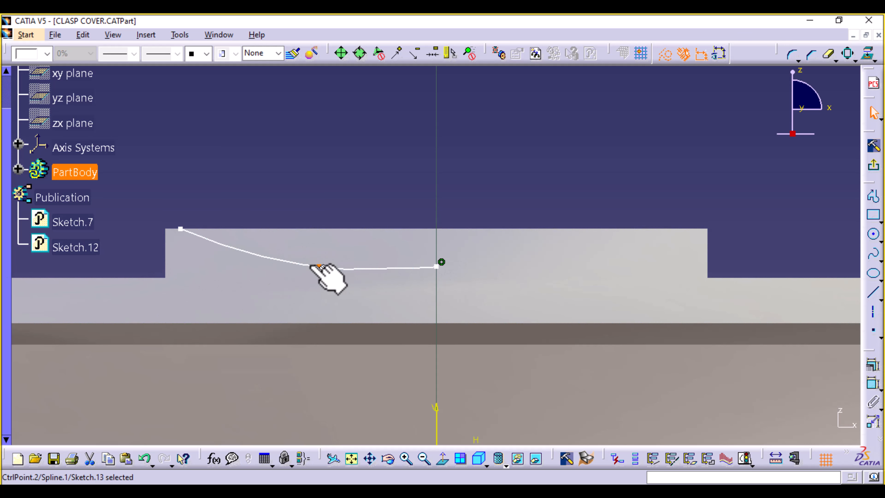
drag(316, 266, 325, 272)
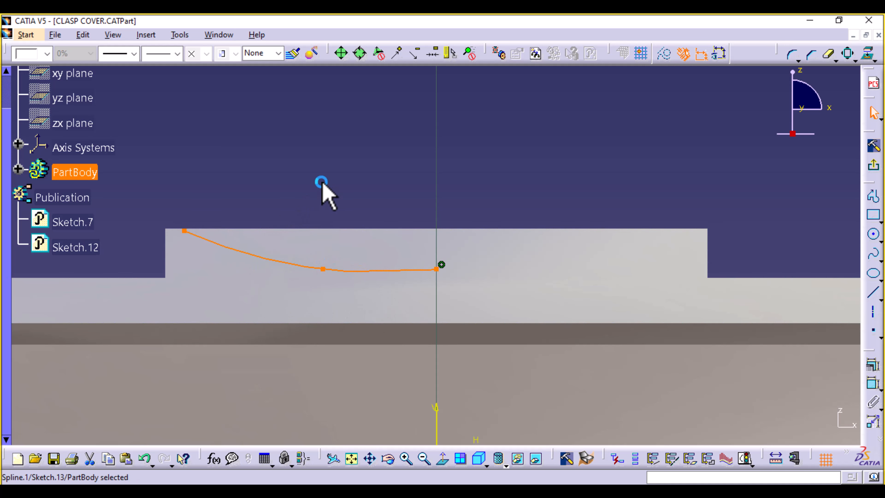
click(321, 193)
click(143, 459)
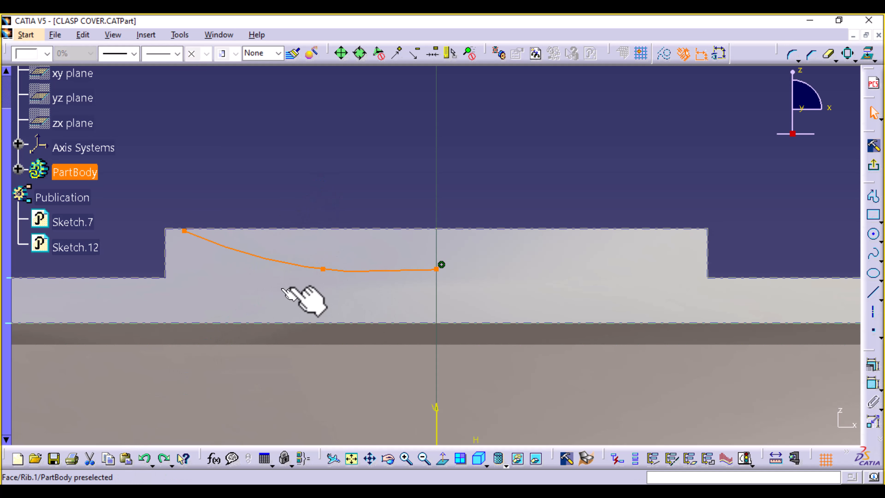
mouse_move(319, 272)
mouse_down()
mouse_move(304, 271)
mouse_move(313, 272)
mouse_up()
click(146, 458)
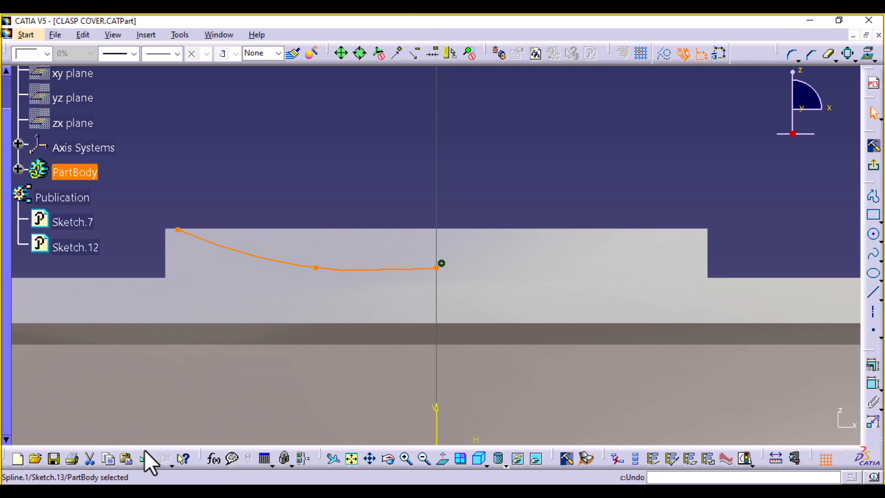
click(378, 147)
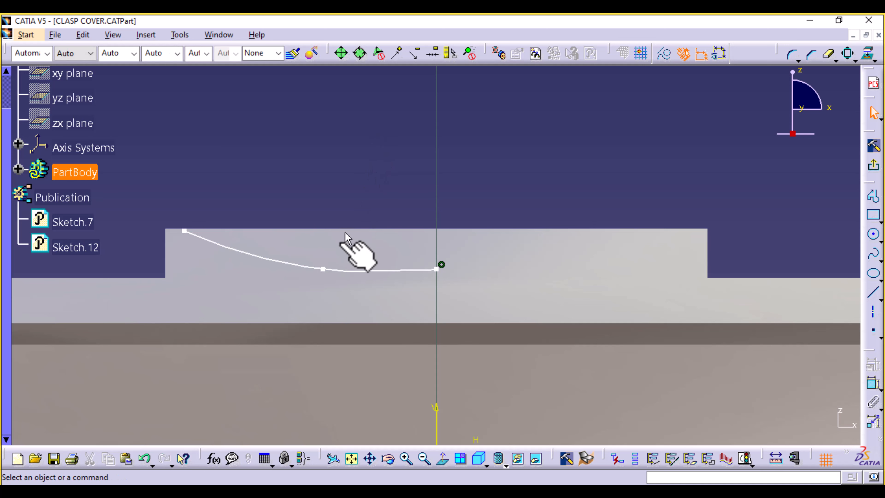
mouse_move(321, 269)
mouse_down()
mouse_move(288, 247)
mouse_move(288, 269)
mouse_move(302, 247)
mouse_move(298, 281)
mouse_move(307, 247)
mouse_move(310, 277)
mouse_move(311, 266)
mouse_up()
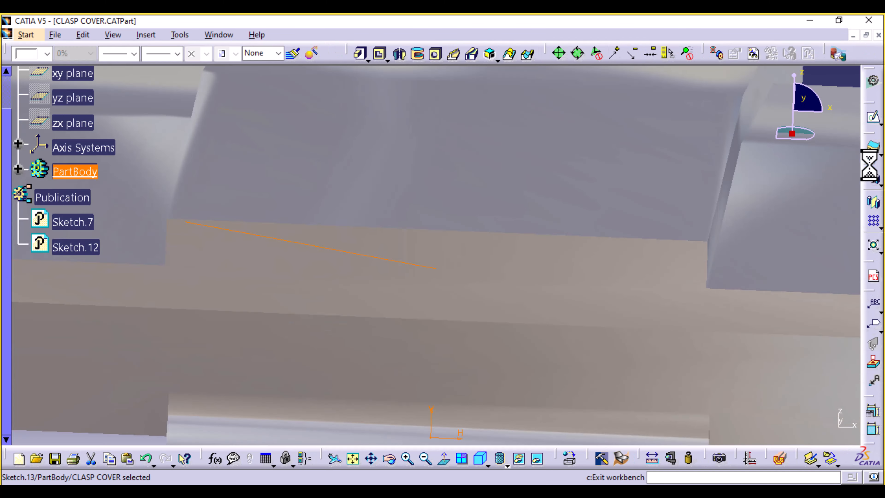
Step: Cut a 360-degree groove into the raised section's end, revolving the spline sketch about its vertical axis
click(422, 62)
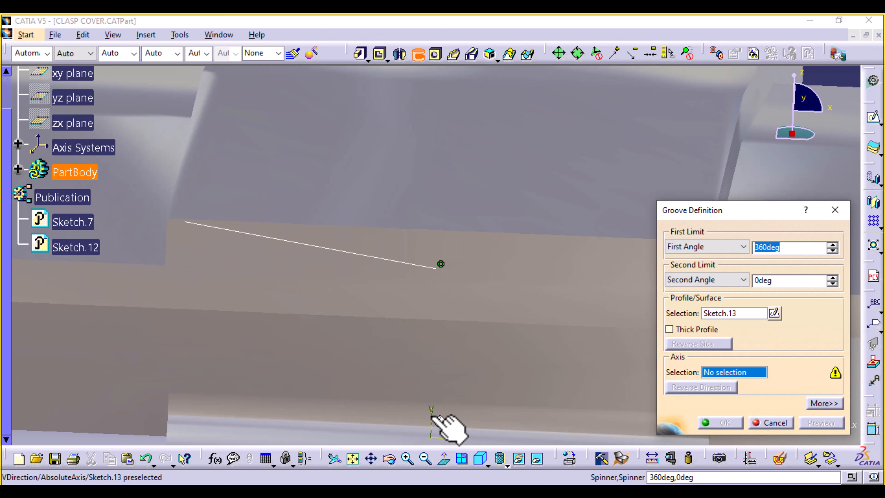
middle_drag(461, 280, 474, 306)
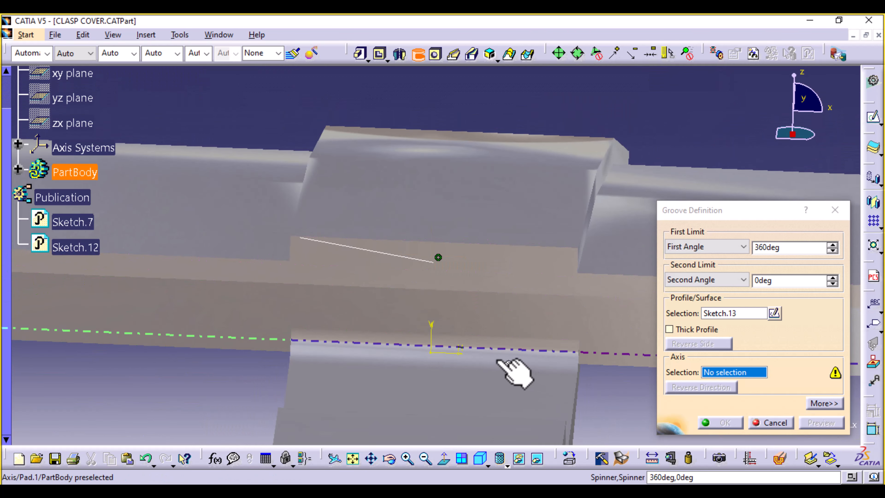
click(432, 329)
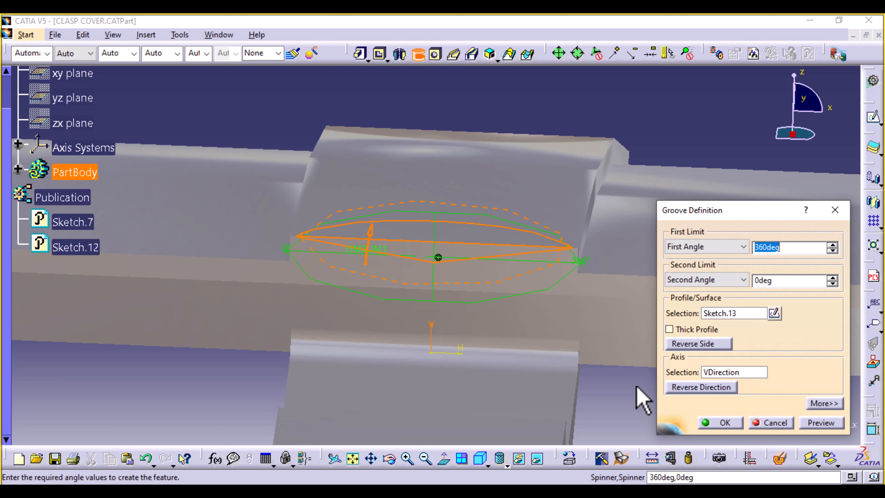
middle_drag(643, 401, 449, 431)
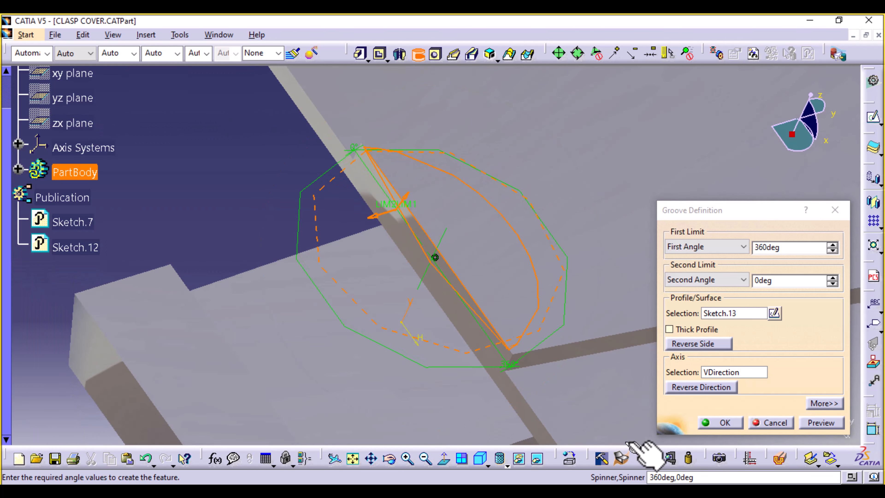
click(726, 421)
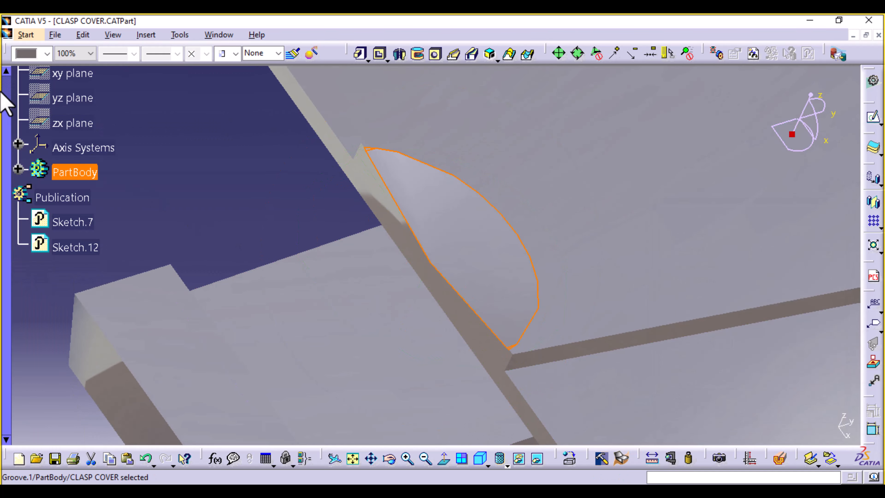
click(223, 164)
middle_drag(257, 174, 559, 300)
middle_drag(519, 332, 589, 178)
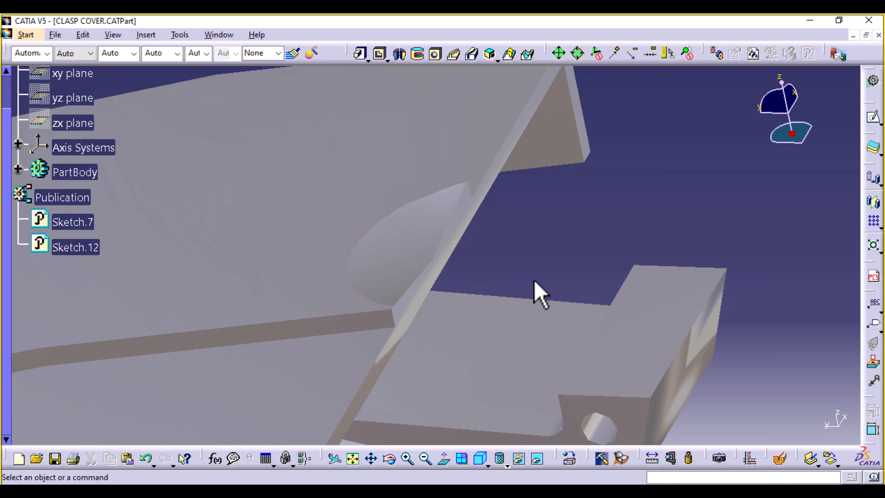
middle_drag(557, 227, 585, 309)
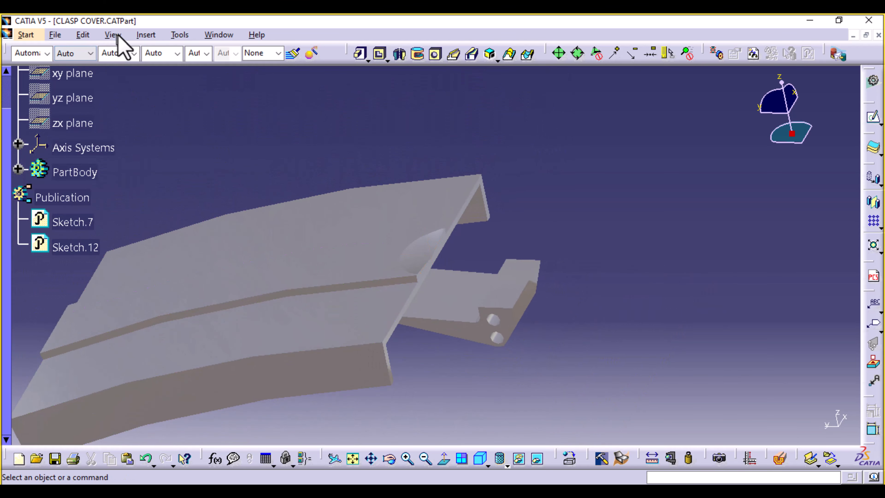
Step: Start an Edge Fillet and select one side wall's lower outer edge plus both short end edges farthest from the tongue
click(146, 35)
mouse_move(223, 226)
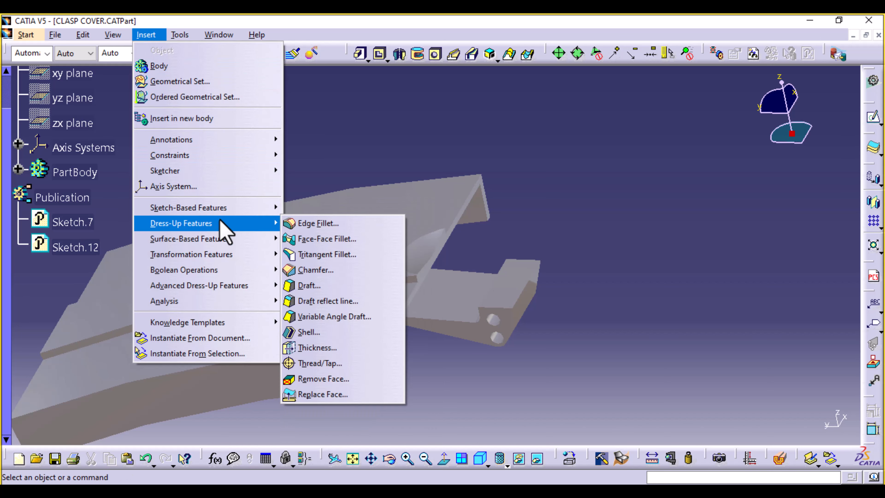
click(303, 223)
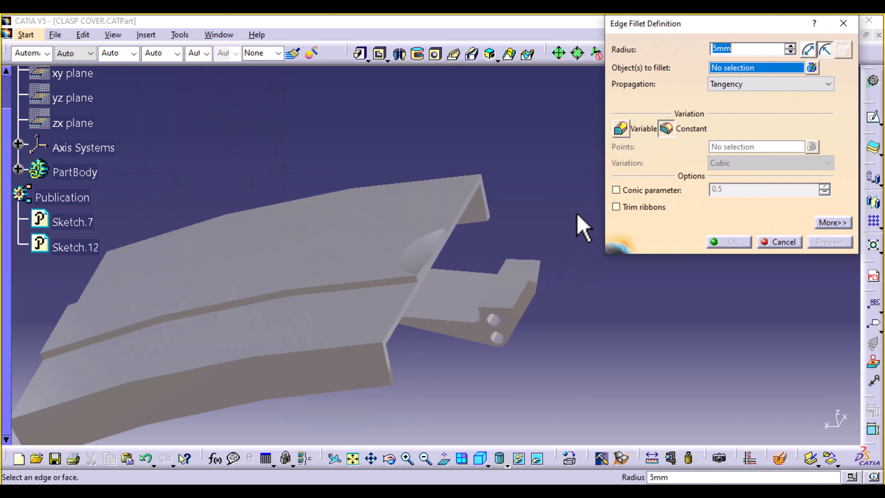
middle_drag(576, 214, 607, 156)
middle_drag(492, 356, 494, 285)
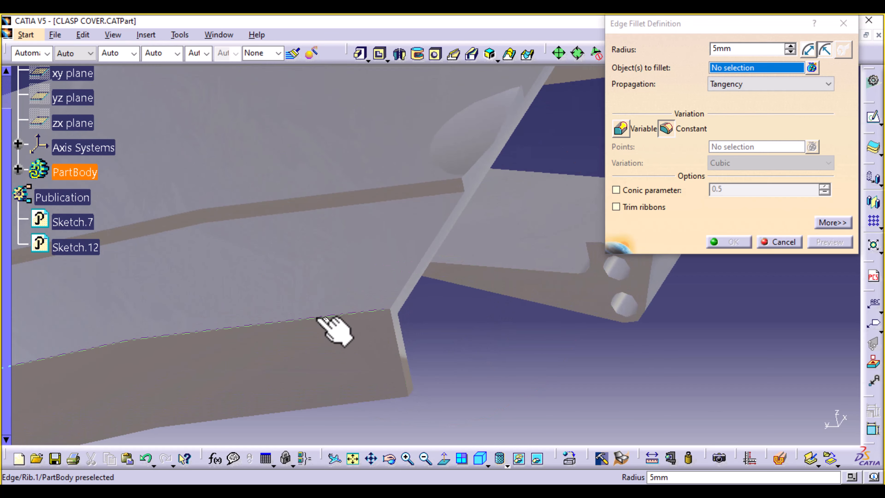
middle_drag(474, 327, 487, 377)
click(413, 329)
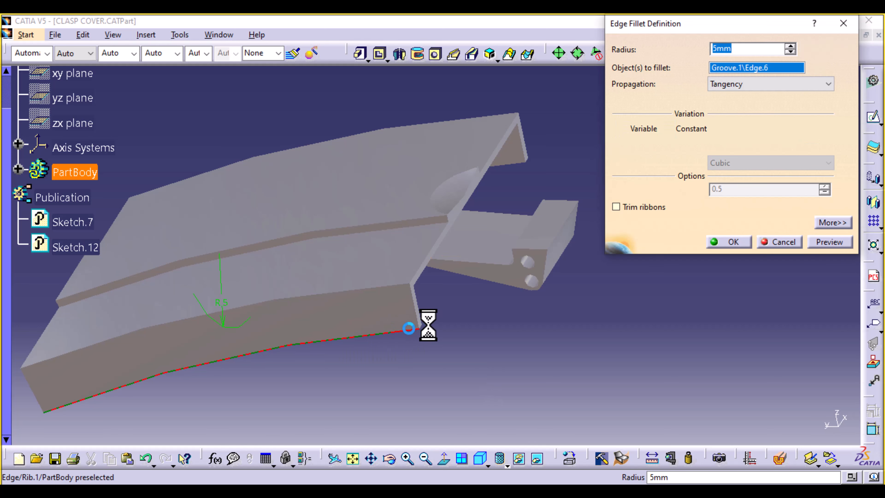
click(418, 318)
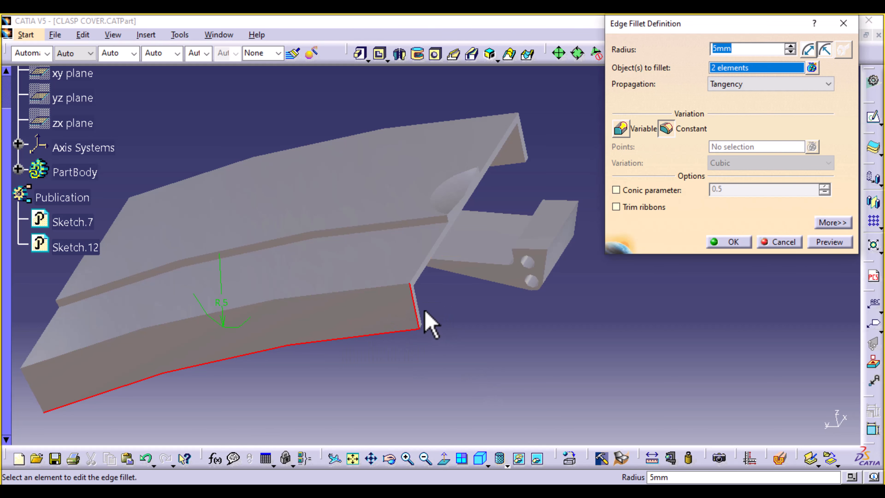
click(426, 314)
Step: Add the same side wall's lower inner edge and both short edges at its other end to the fillet selection
middle_drag(264, 404, 379, 187)
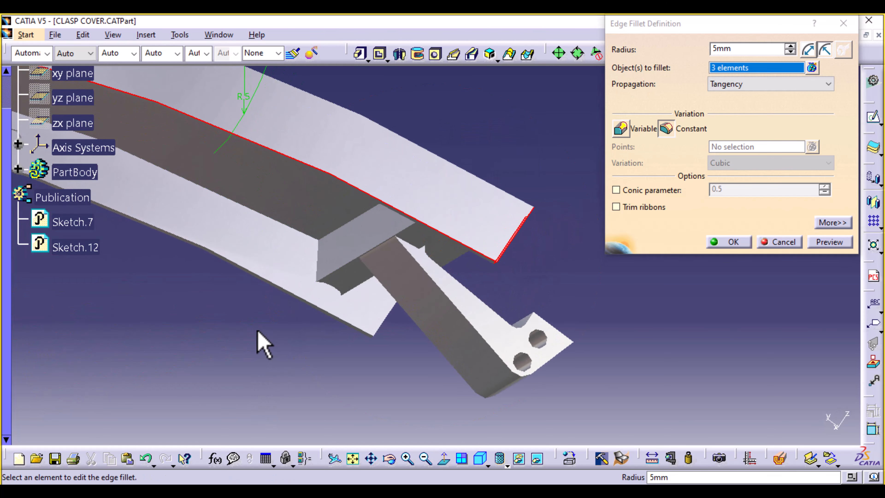
middle_drag(261, 342, 380, 304)
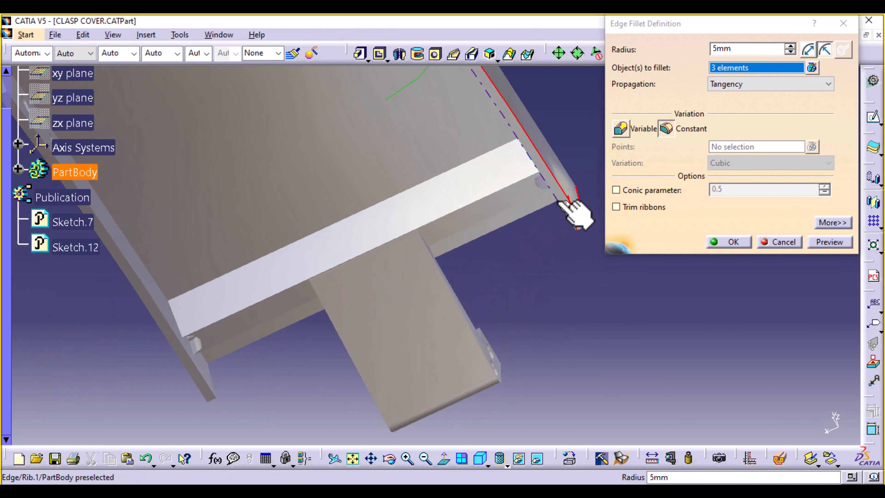
click(565, 203)
middle_drag(559, 276, 534, 308)
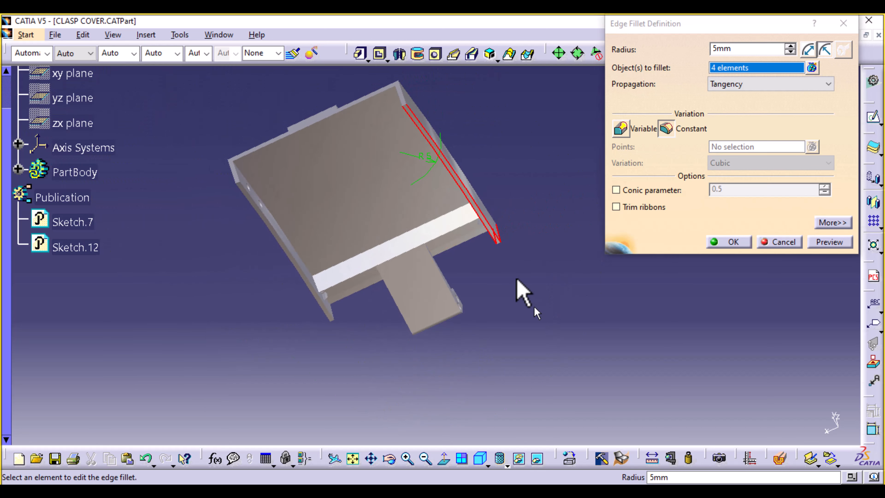
click(405, 99)
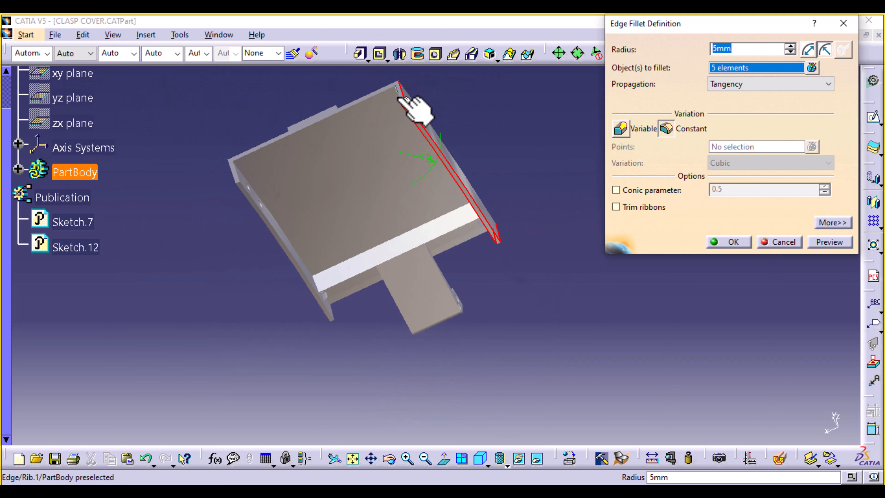
click(413, 104)
Step: Add the inner and outer edges of the end face opposite the tongue, up to the raised section, deselecting the wrongly picked edges
middle_drag(482, 132, 444, 300)
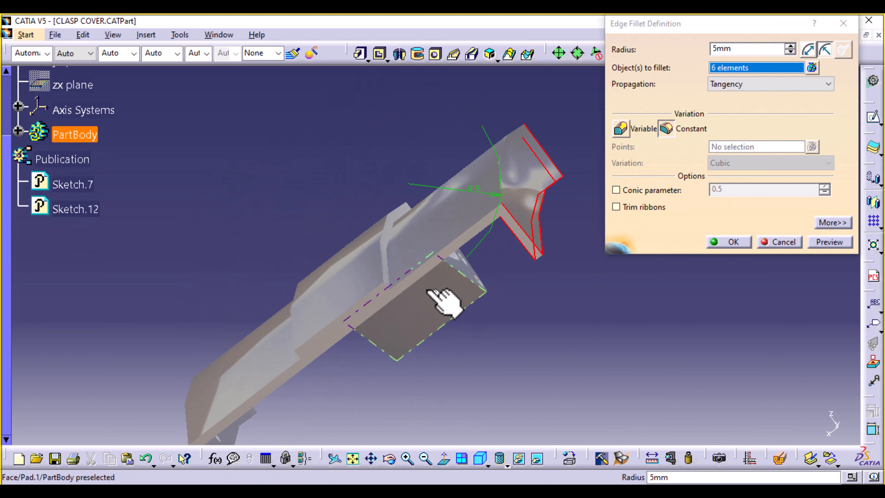
click(434, 262)
click(365, 288)
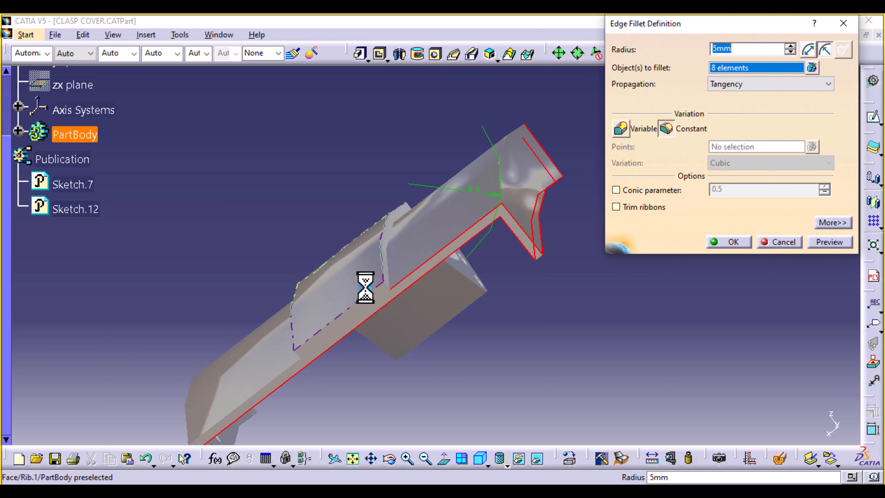
click(386, 284)
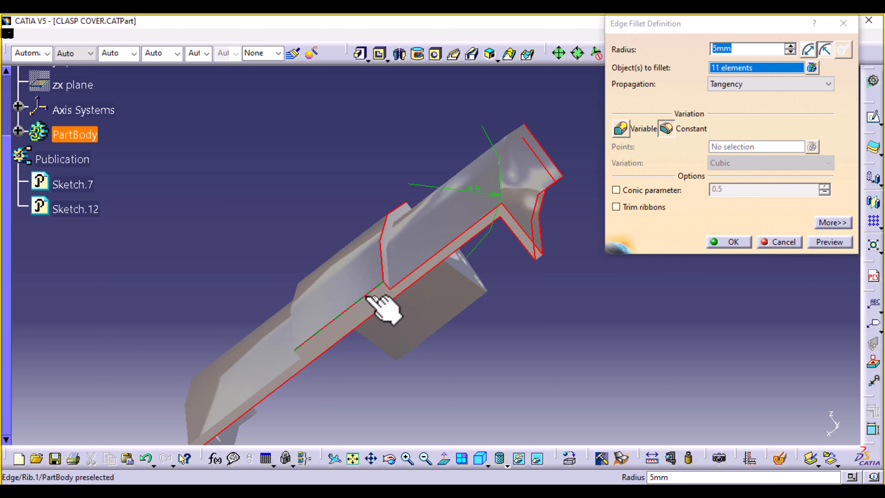
click(369, 296)
click(389, 258)
click(383, 266)
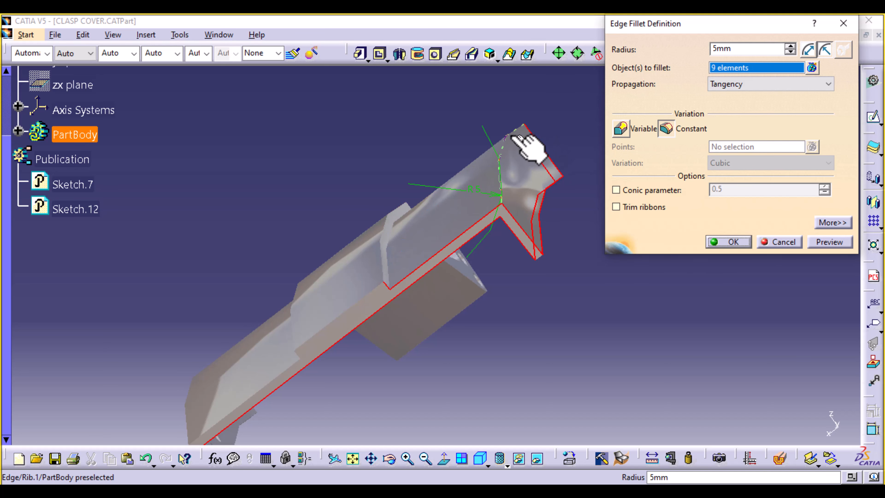
click(362, 297)
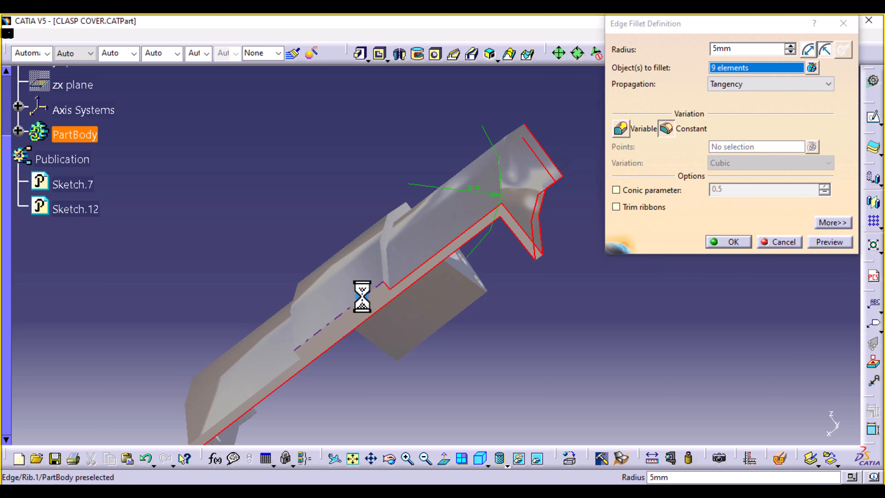
Step: Add the remaining outer edges of that end face, from the raised section's step to the second side wall's short edges
middle_drag(336, 419, 415, 300)
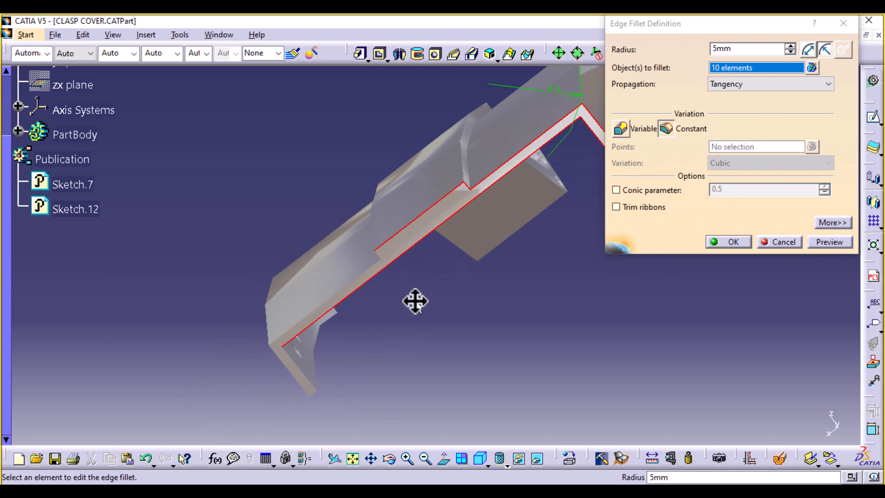
click(379, 255)
click(366, 281)
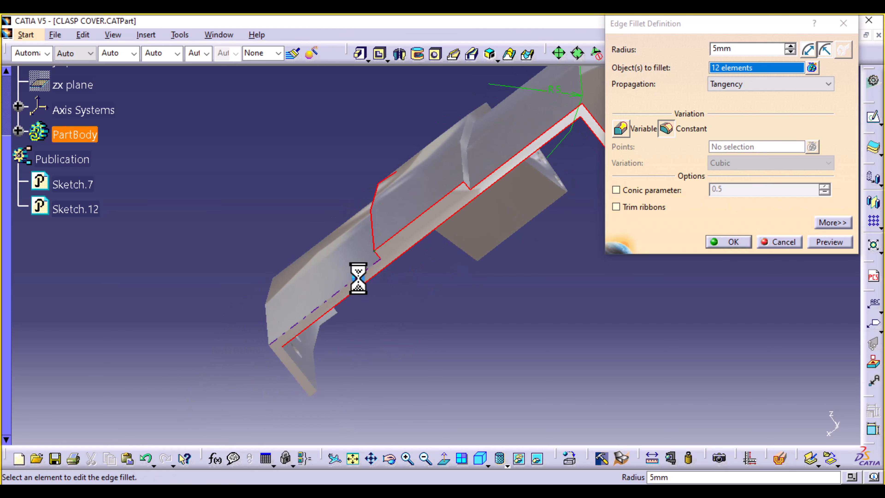
click(303, 374)
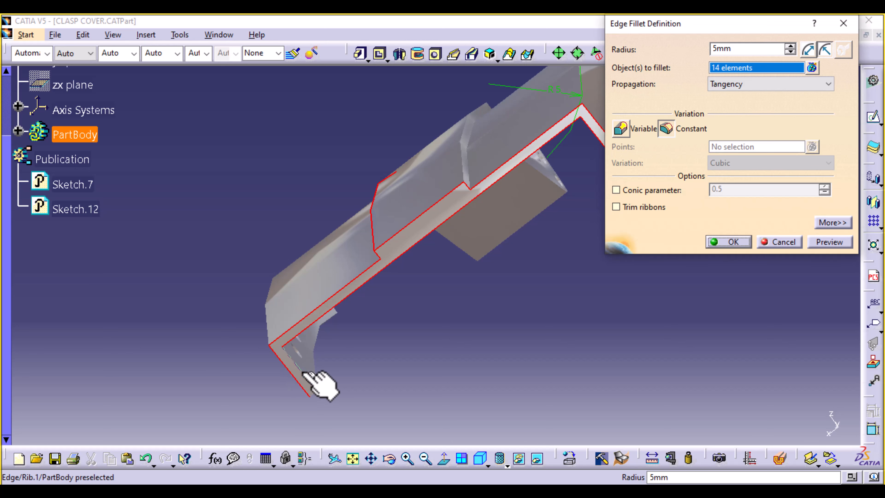
click(306, 373)
Step: Add the second side wall's two long lower edges to the fillet selection
middle_drag(233, 417, 399, 283)
middle_drag(480, 289, 112, 391)
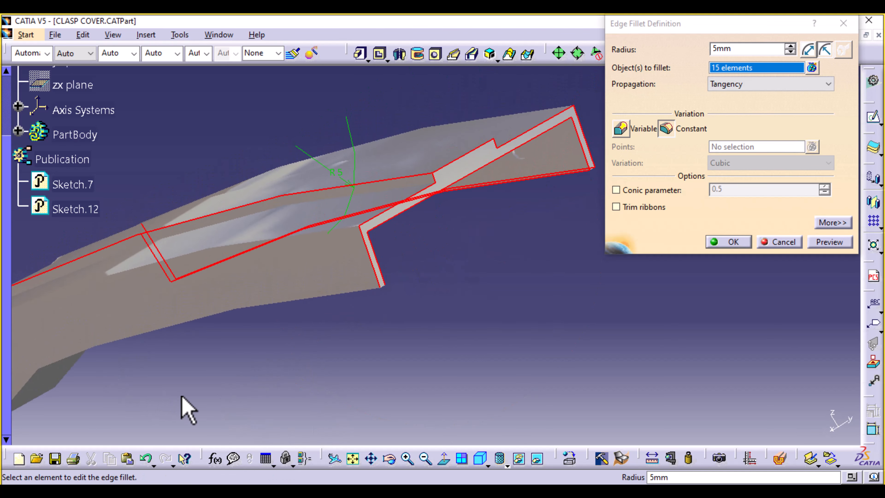
middle_drag(185, 397, 226, 415)
click(560, 322)
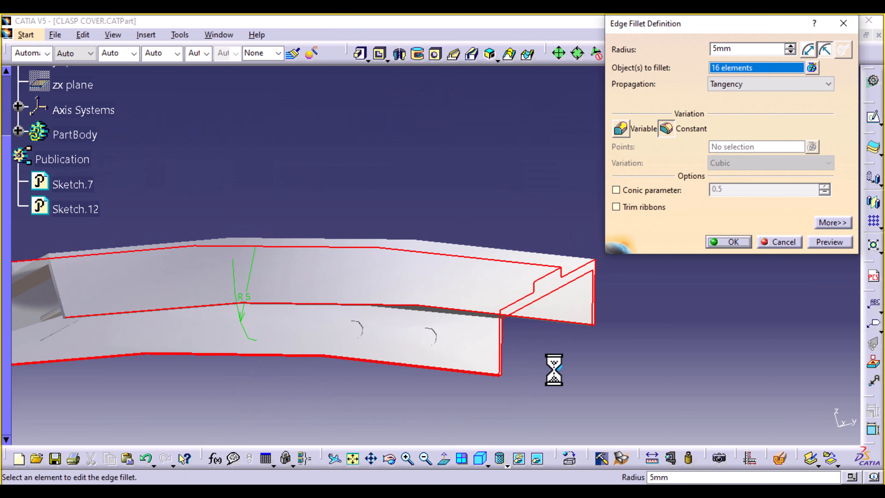
middle_drag(549, 379, 455, 198)
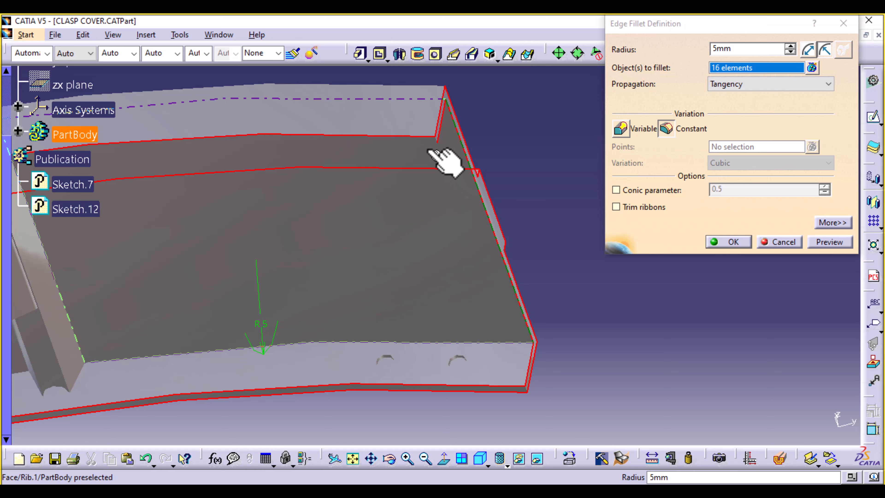
click(428, 142)
Step: Add the second side wall's two short edges at the tongue end to the fillet selection
middle_drag(316, 231, 572, 303)
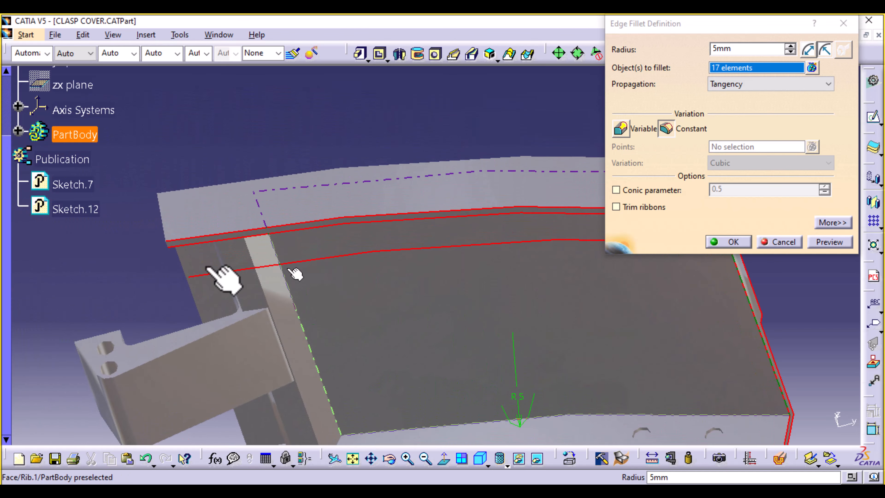
middle_drag(146, 270, 429, 238)
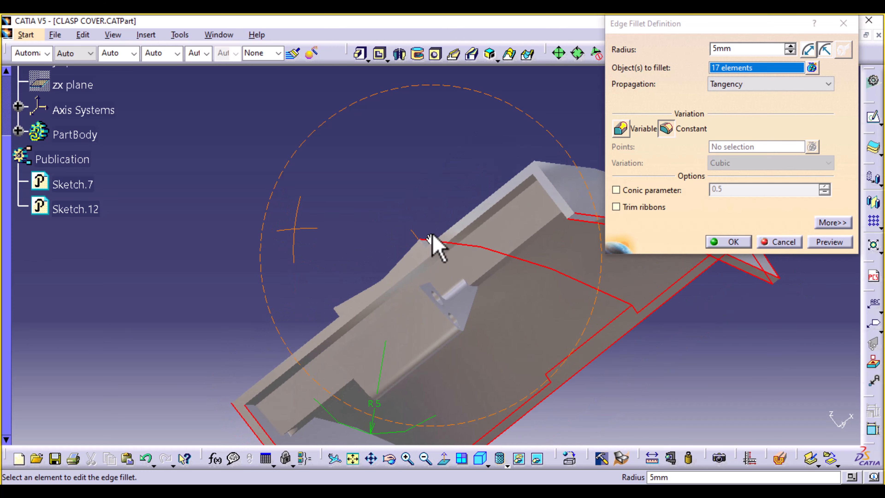
click(562, 200)
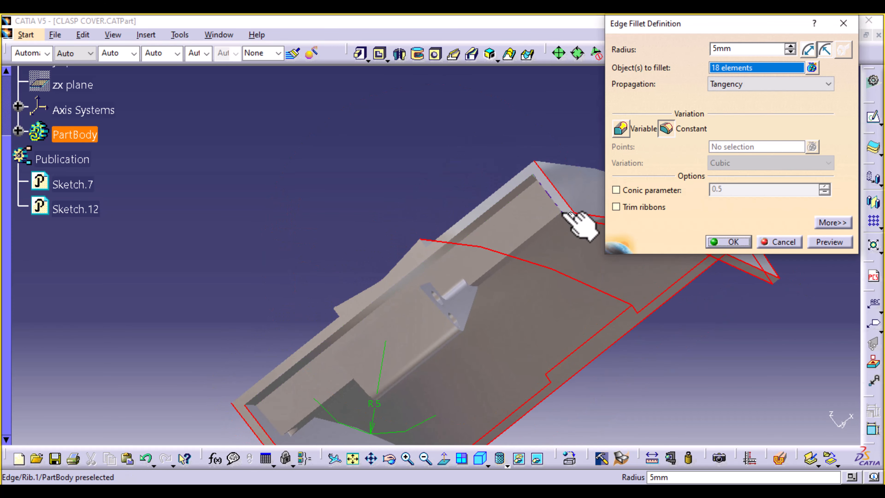
click(564, 213)
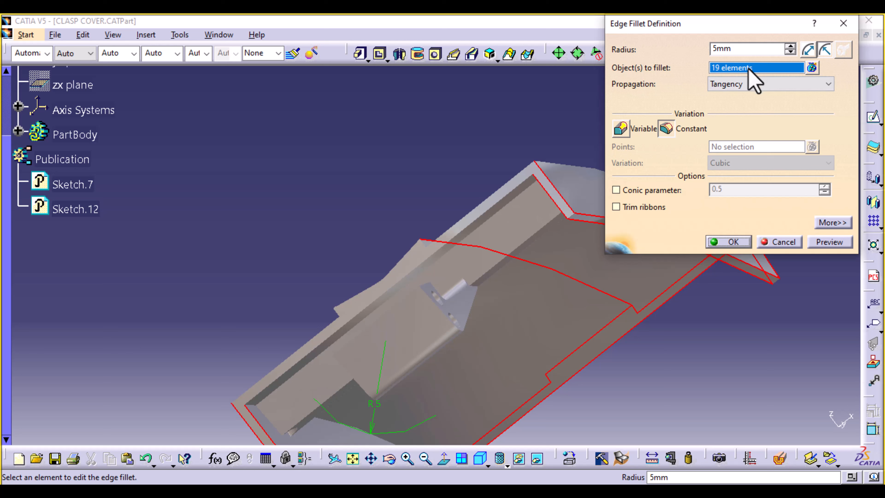
Step: Add the inner and outer edges of the tongue-side end face, including the raised section's small step, to the fillet selection
middle_drag(280, 296, 172, 277)
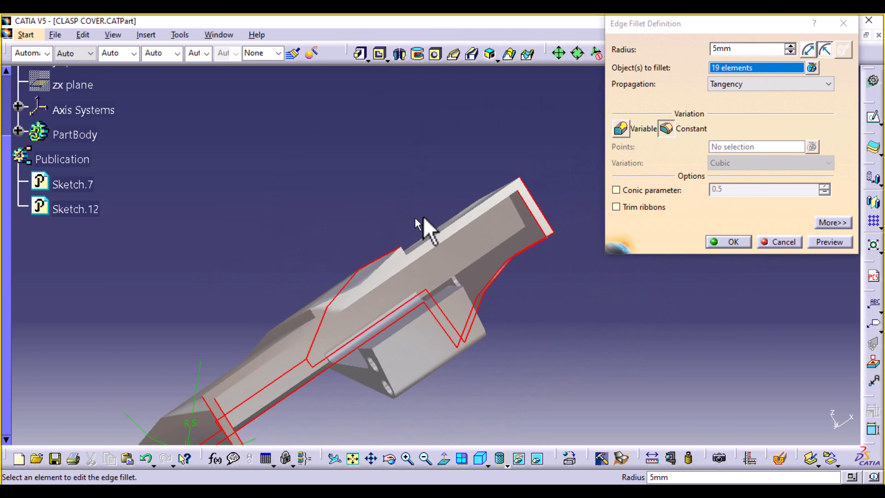
click(477, 209)
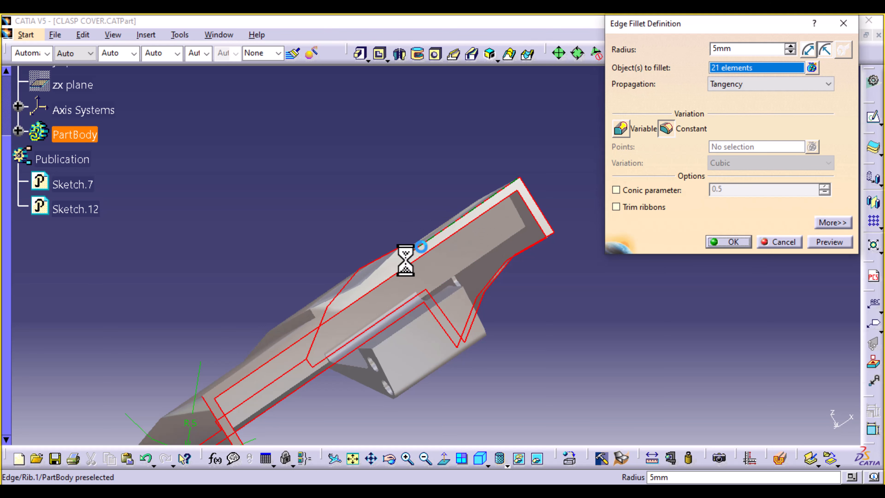
click(283, 340)
click(286, 342)
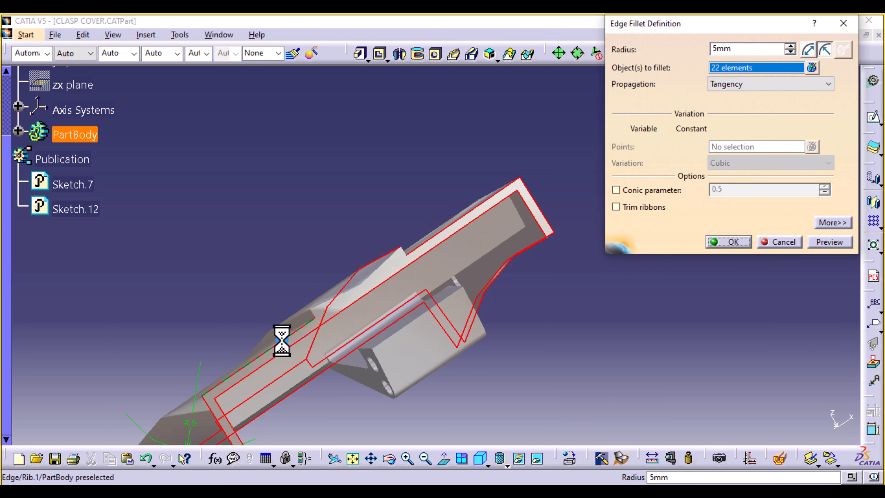
middle_drag(283, 207, 283, 158)
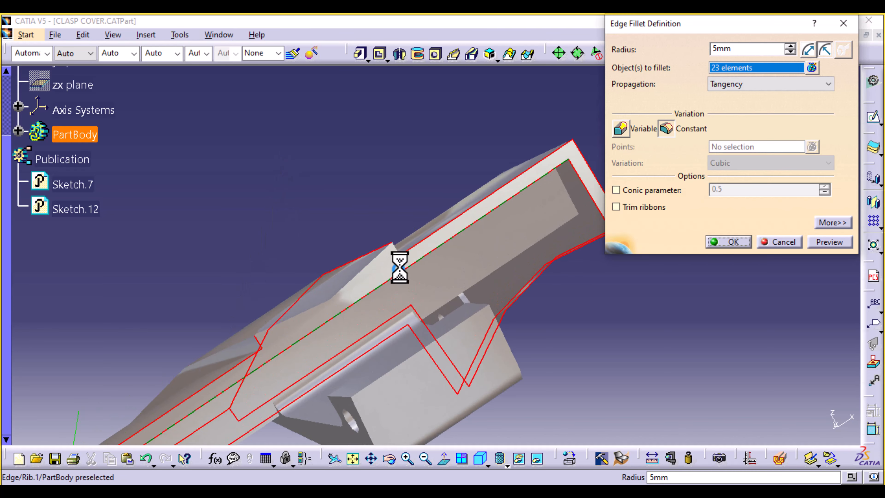
click(396, 250)
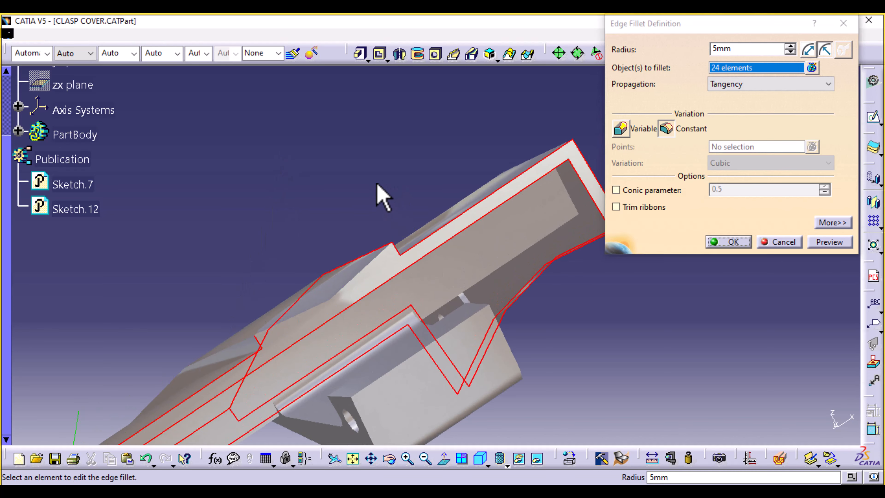
Step: Set the edge fillet radius to 0.5 mm, preview it on the selected edges, and dismiss the warnings
middle_drag(377, 193, 412, 279)
middle_drag(273, 234, 236, 264)
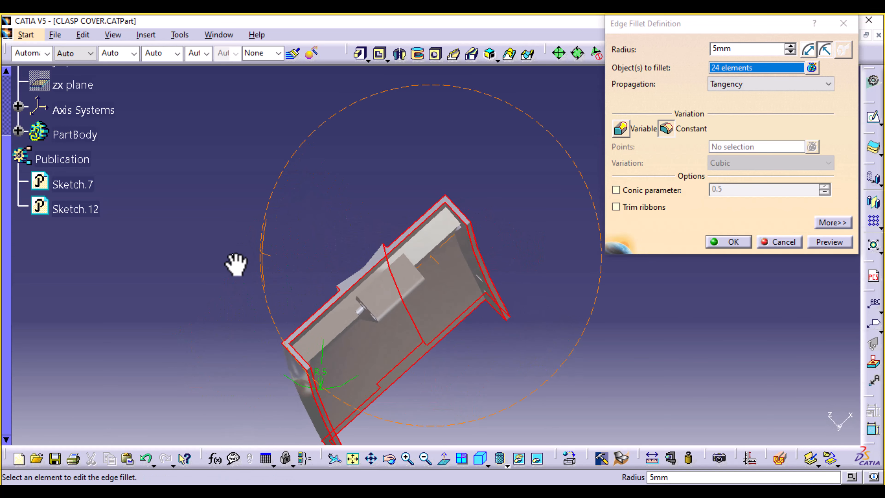
click(718, 48)
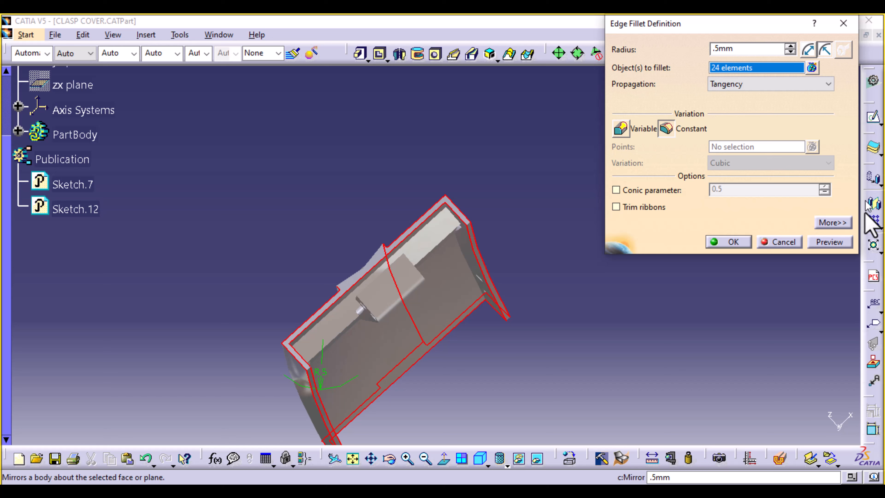
click(829, 243)
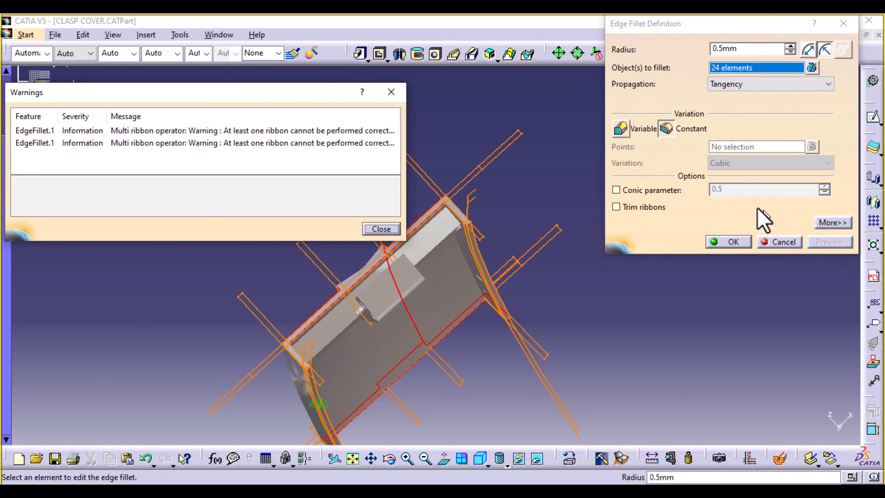
click(391, 91)
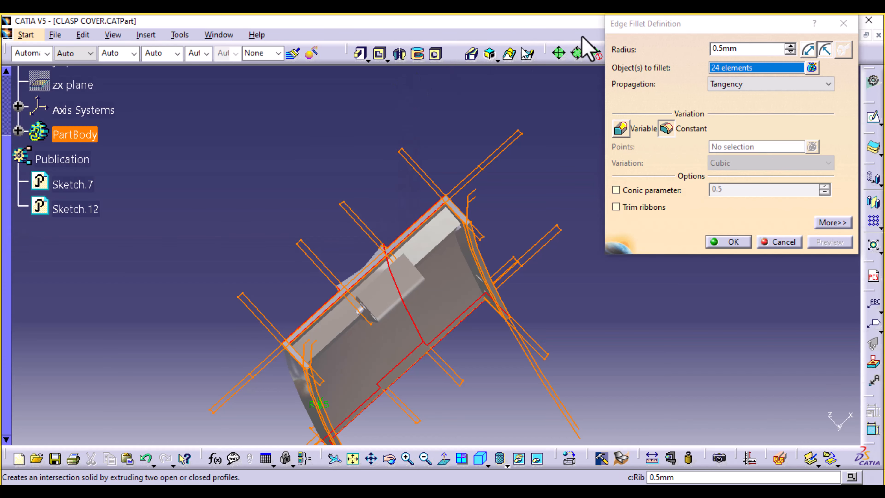
Step: Switch the fillet's size definition from radius to chordal length and inspect the side wall edges
click(807, 52)
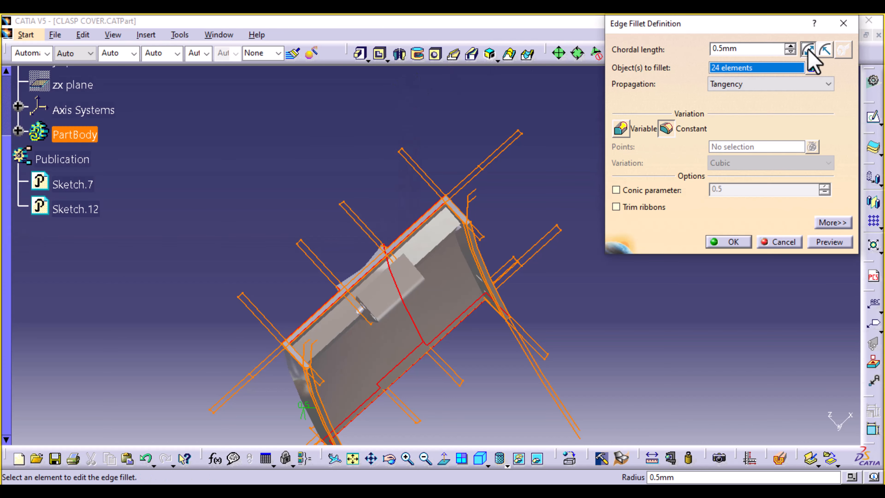
middle_drag(555, 133, 453, 254)
middle_drag(493, 333, 463, 244)
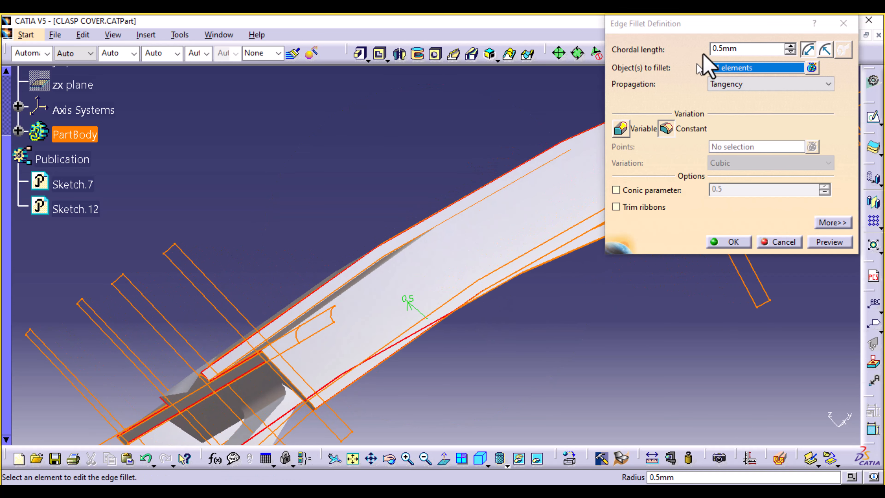
Step: Set the fillet's chordal length to 0.1 mm, preview it, and inspect the result along the tongue-side end face
click(724, 48)
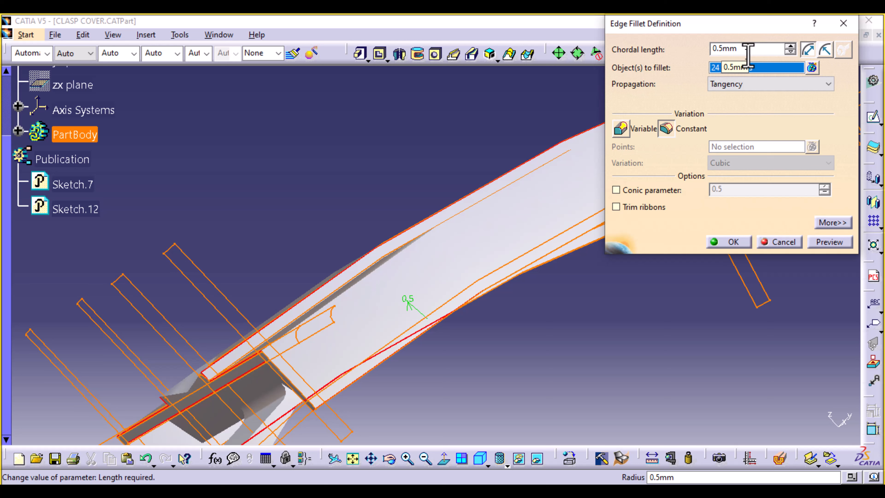
click(823, 244)
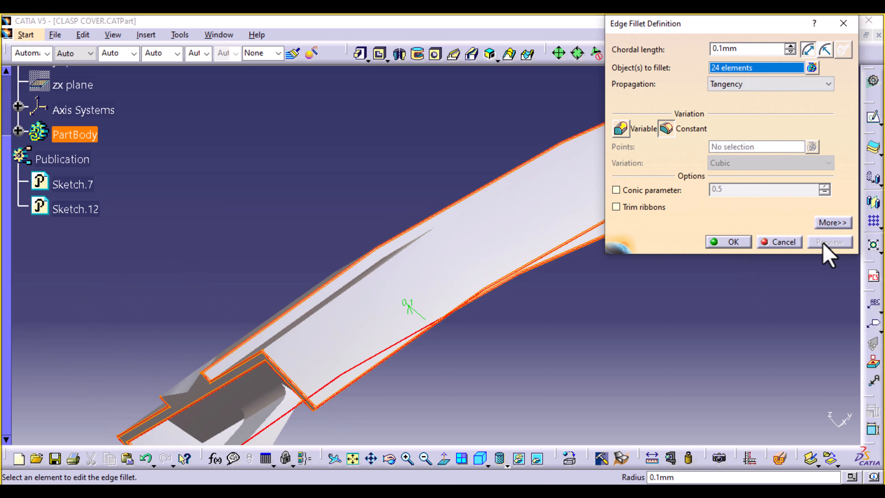
middle_drag(569, 364, 432, 251)
middle_drag(335, 229, 444, 221)
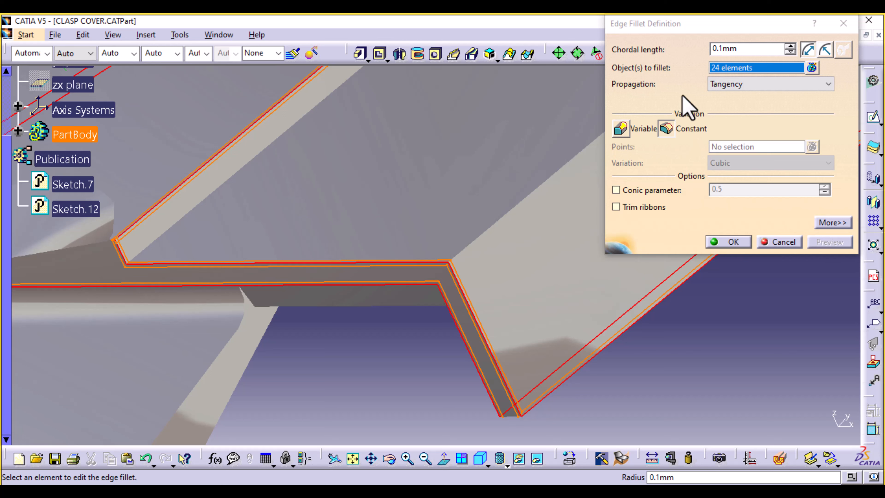
Step: Set the fillet's chordal length to 0.2 mm, preview it, and create the edge fillet on the clasp cover
click(726, 49)
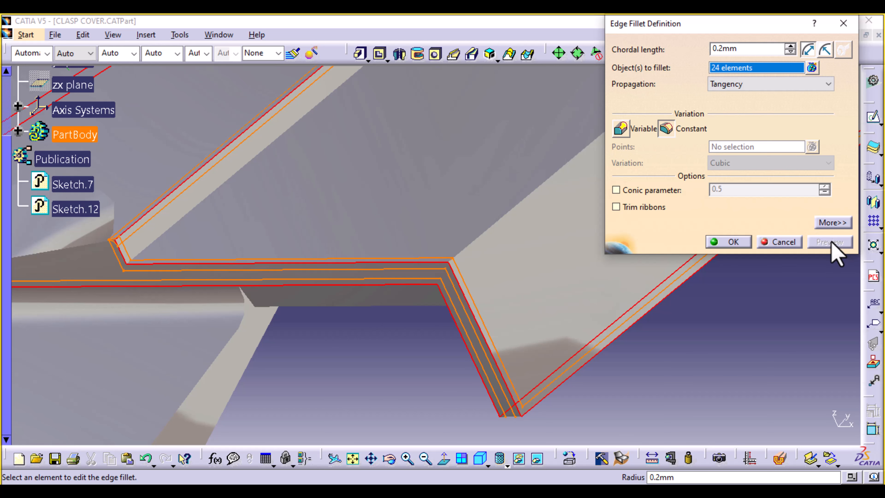
middle_drag(439, 388, 434, 355)
click(731, 242)
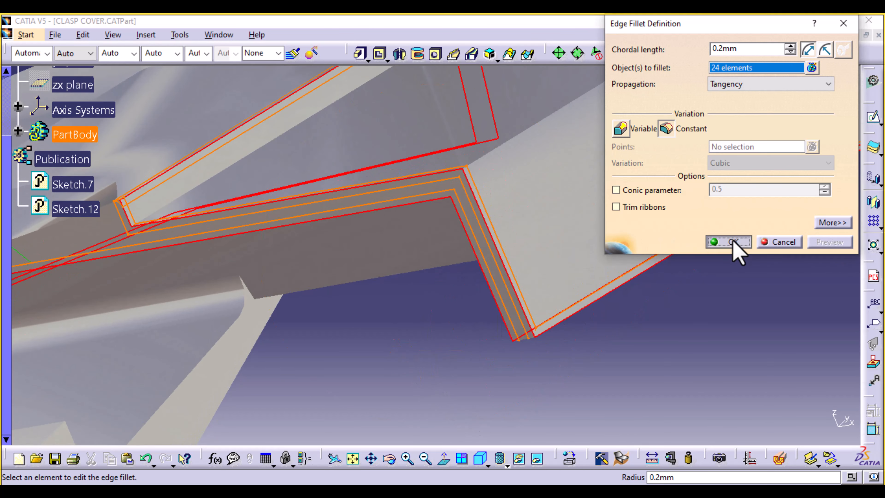
click(715, 276)
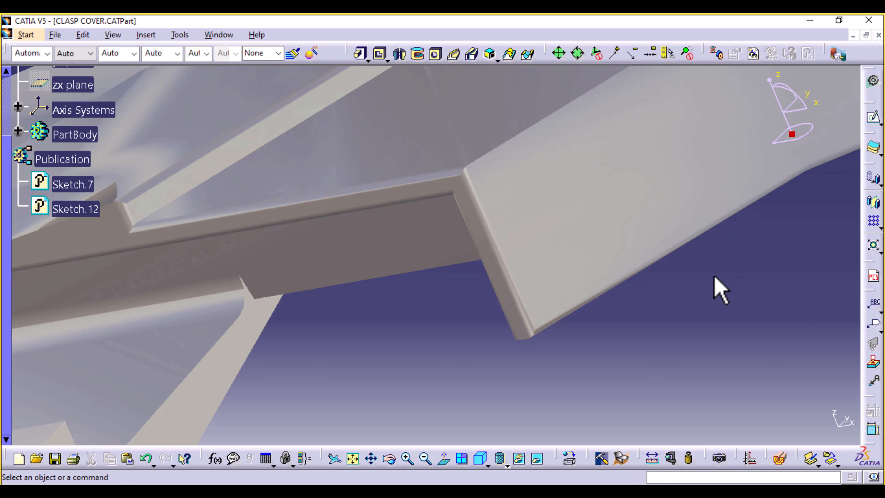
Step: Save the clasp cover part, put its window away, and bring up the CLASP SAFETY COVER part
middle_drag(713, 277, 700, 374)
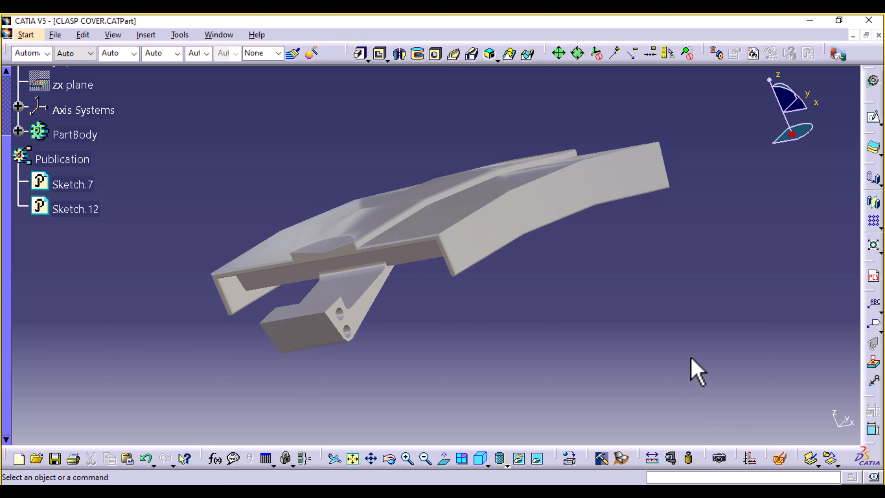
key(ctrl+s)
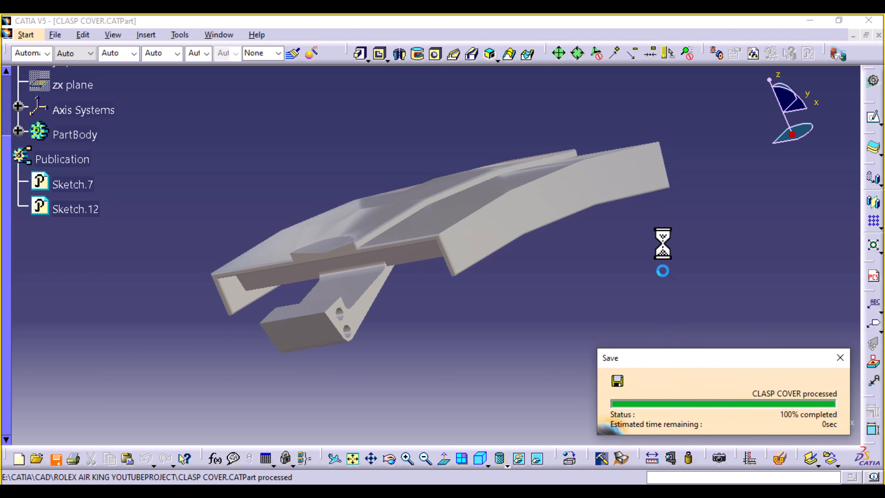
click(878, 35)
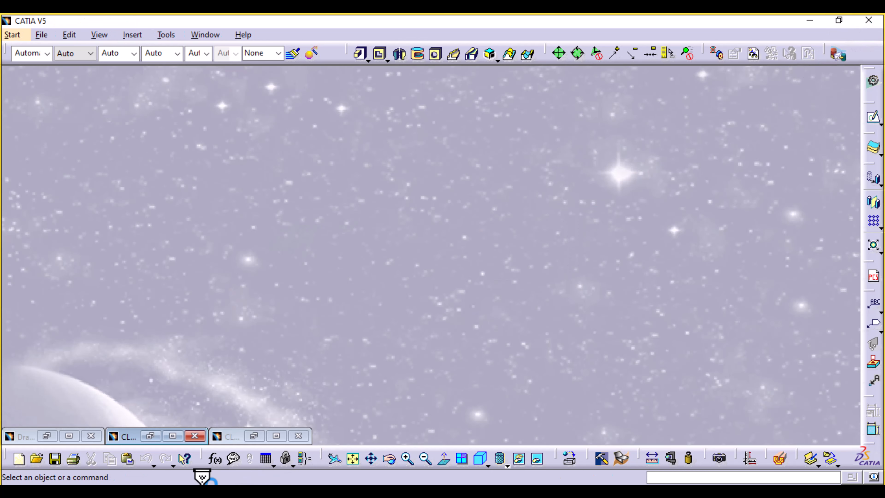
click(173, 435)
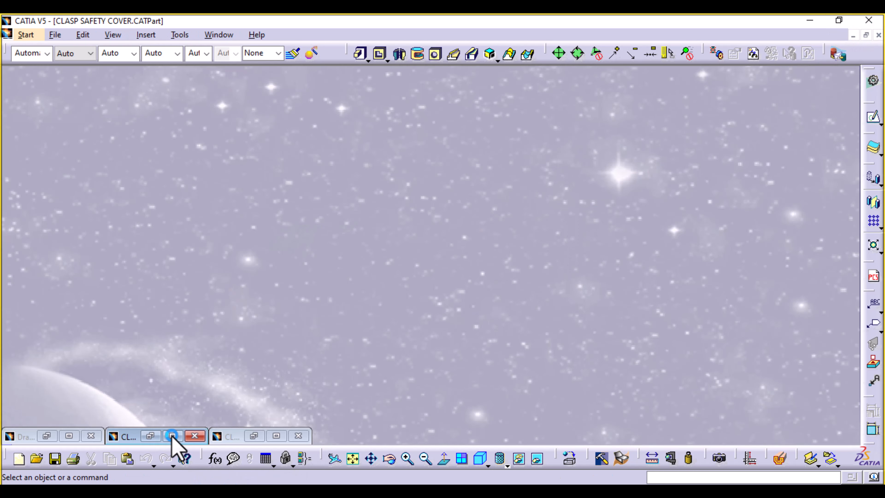
Step: Start an edge fillet on the safety cover and select the end face's outer edges from one side wall up to the raised section
mouse_move(473, 396)
middle_down()
mouse_move(420, 325)
mouse_move(439, 340)
middle_up()
click(143, 35)
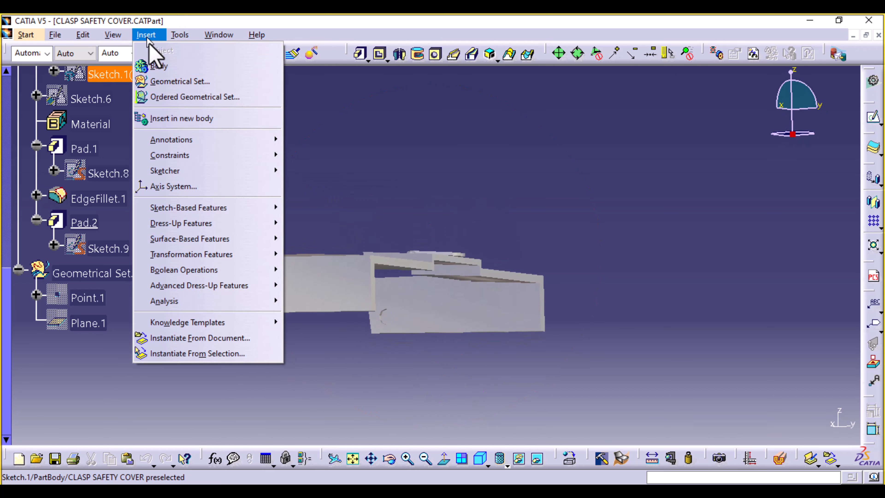
mouse_move(204, 224)
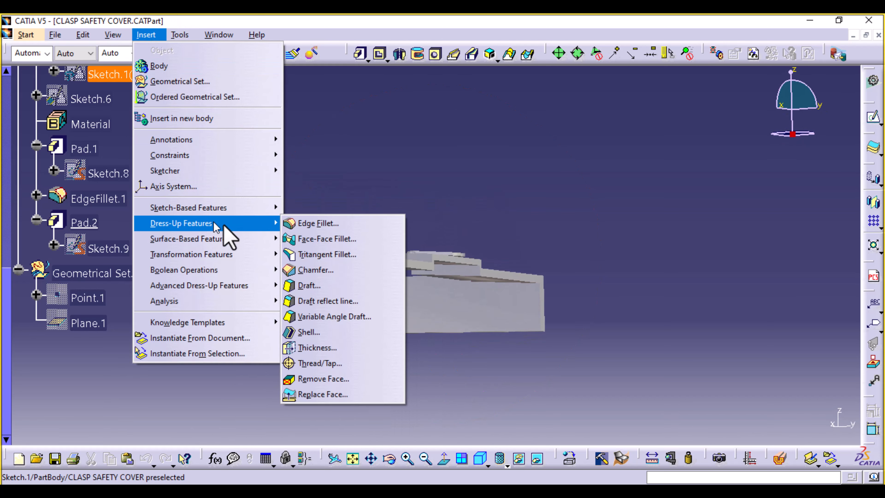
click(306, 224)
ctrl+middle_drag(467, 404, 473, 341)
click(327, 275)
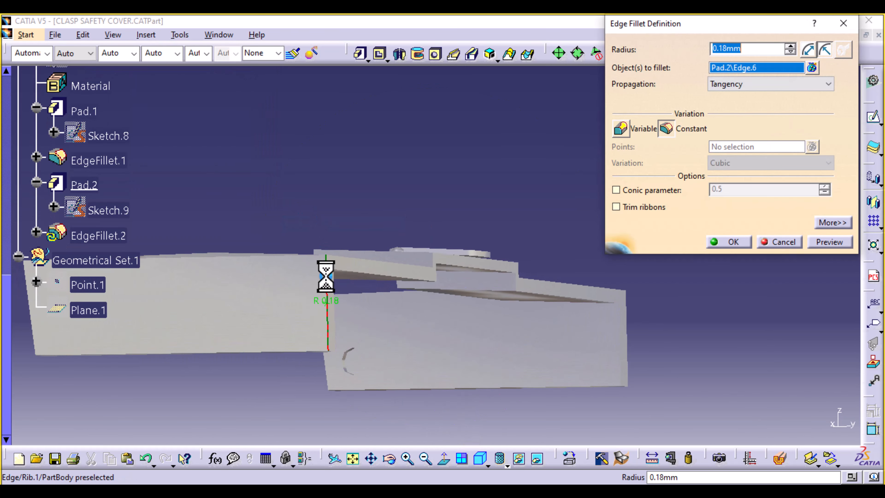
click(352, 258)
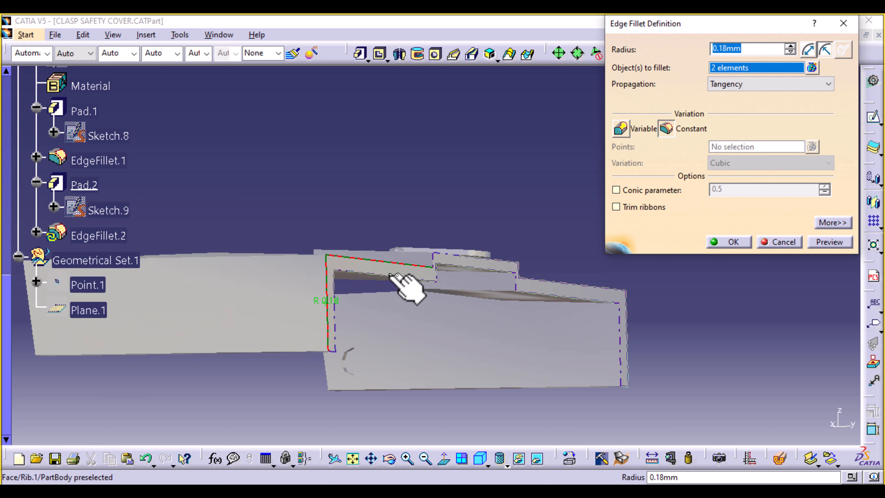
click(392, 282)
click(433, 260)
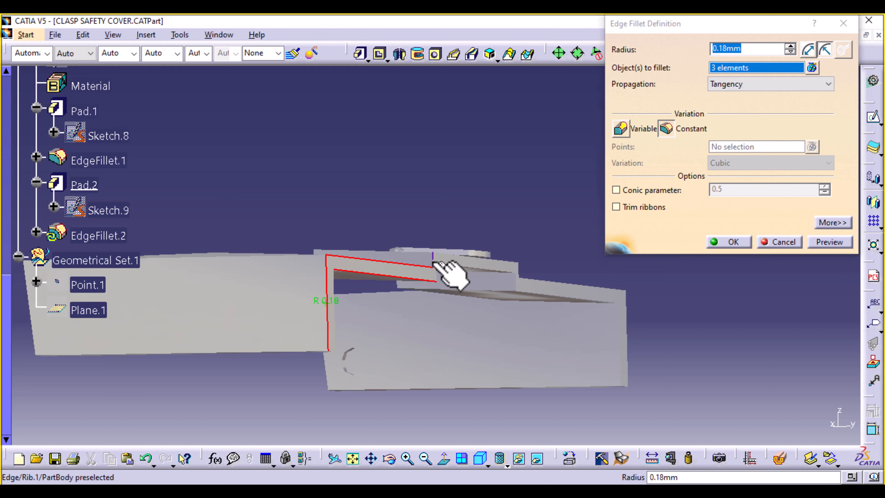
click(455, 254)
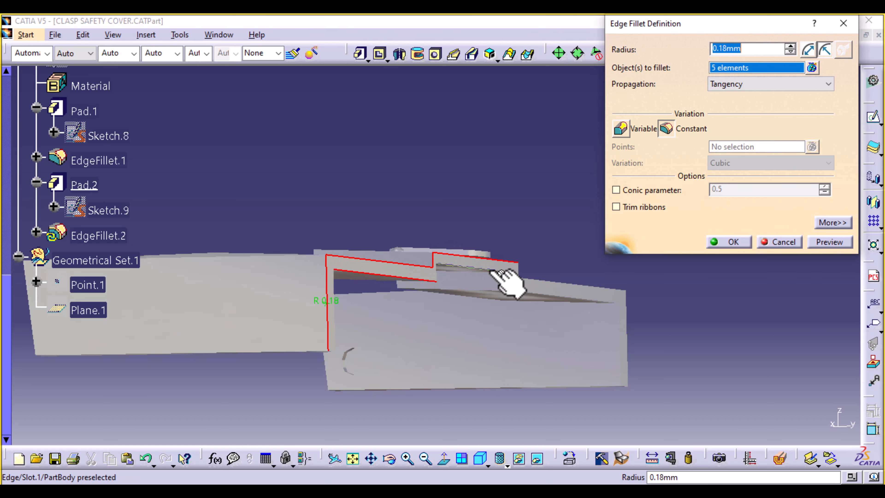
click(440, 274)
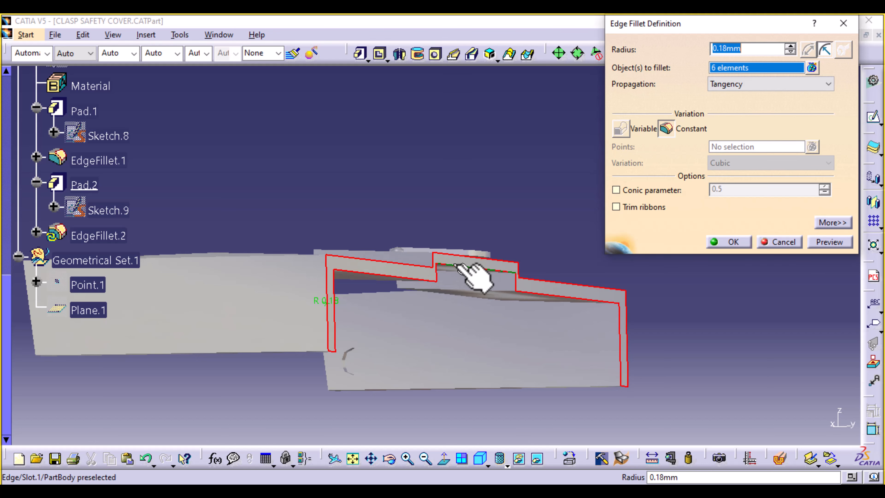
click(438, 277)
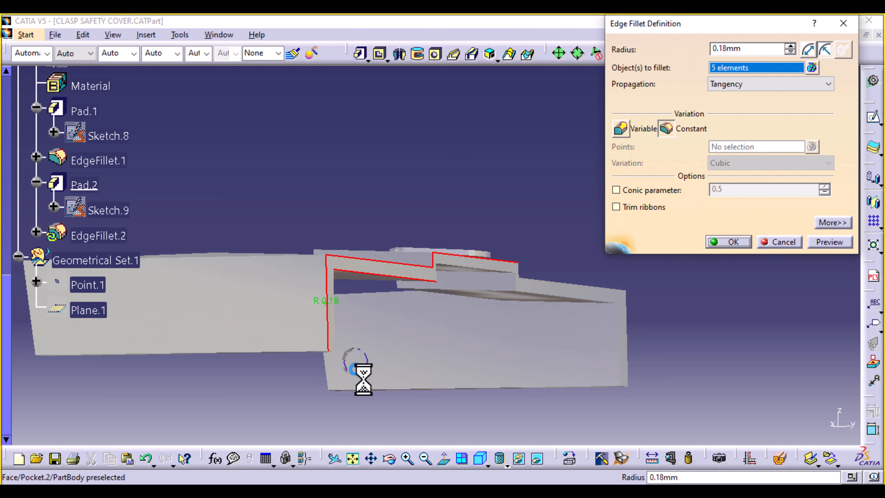
click(438, 275)
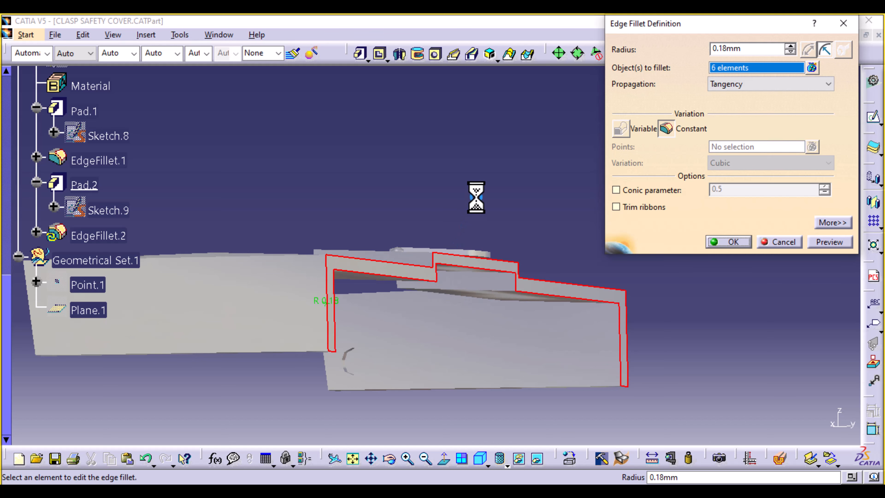
middle_drag(474, 192, 399, 300)
key(Return)
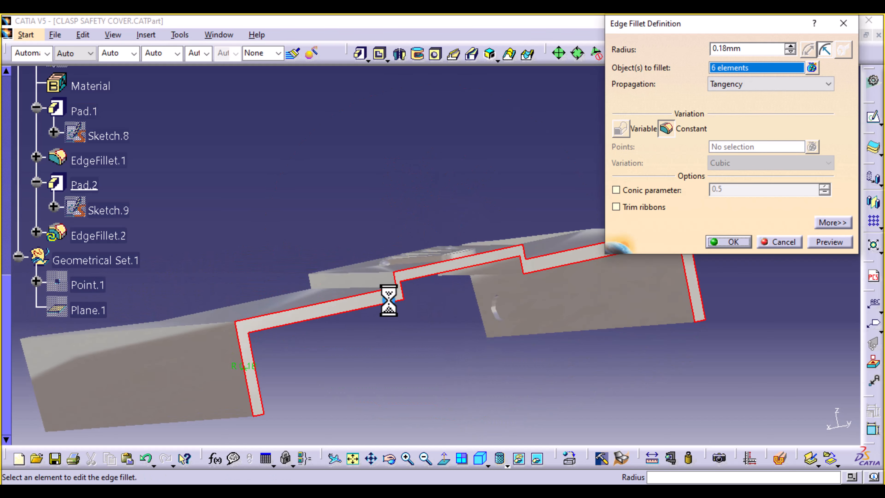
click(396, 296)
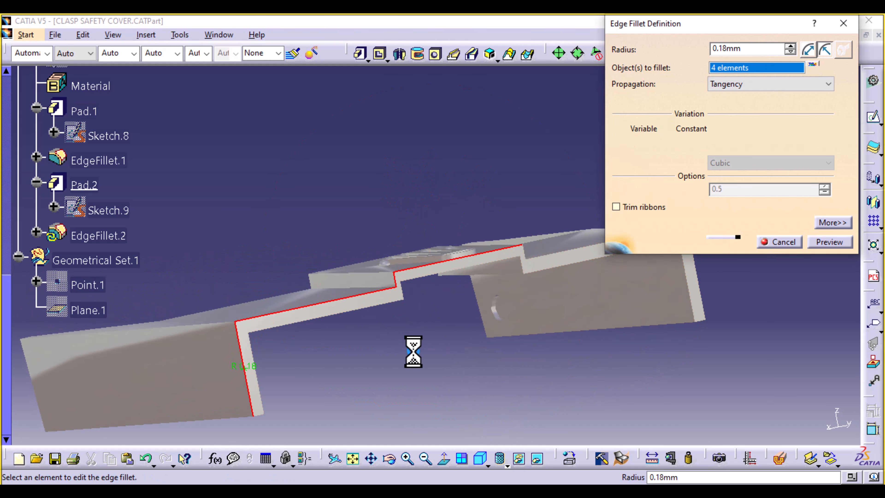
Step: Add the end face's inner edges along the first side wall, adjoining top section, first step and raised section to the fillet selection
click(262, 369)
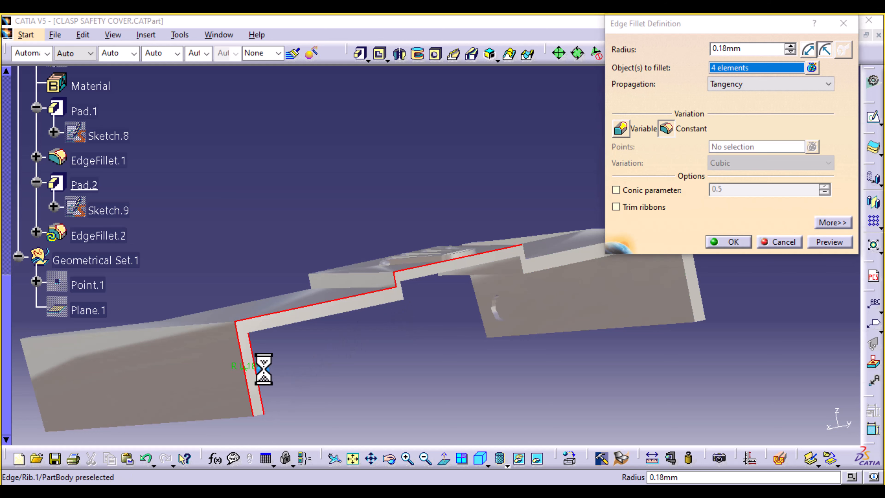
click(404, 296)
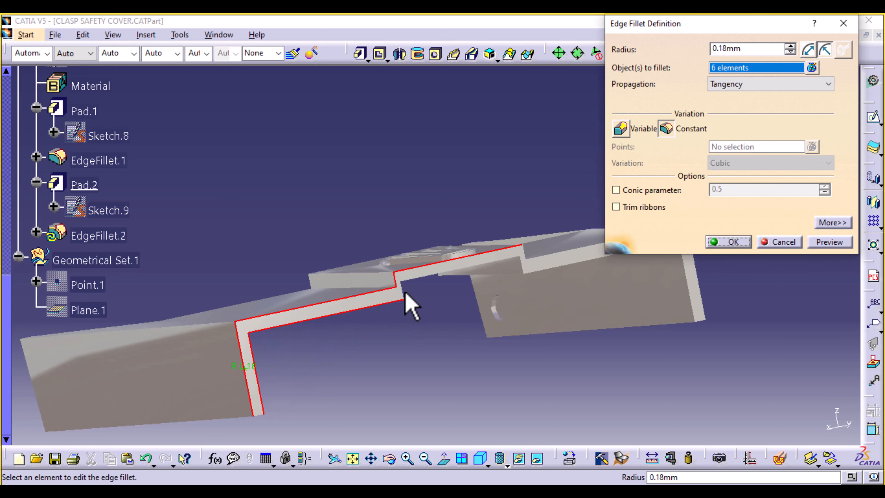
click(407, 287)
click(435, 277)
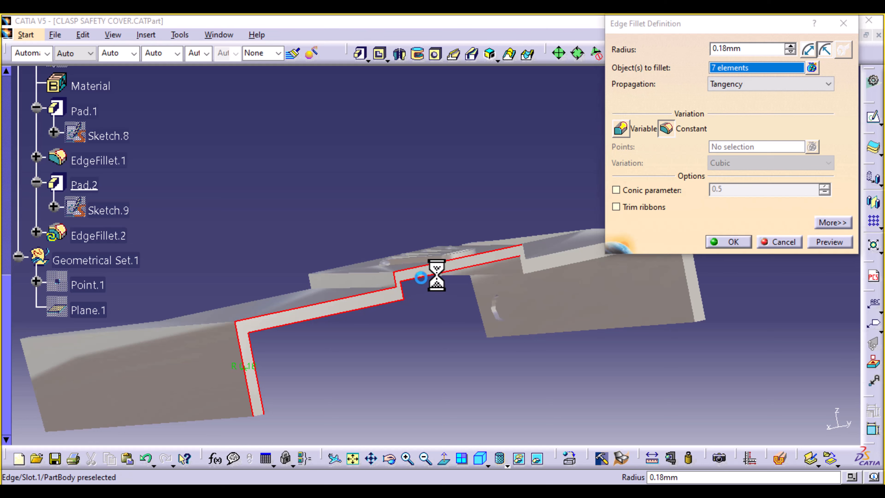
Step: Add the end face's edges along the second step, the remaining top section and the second side wall to the fillet selection
click(521, 259)
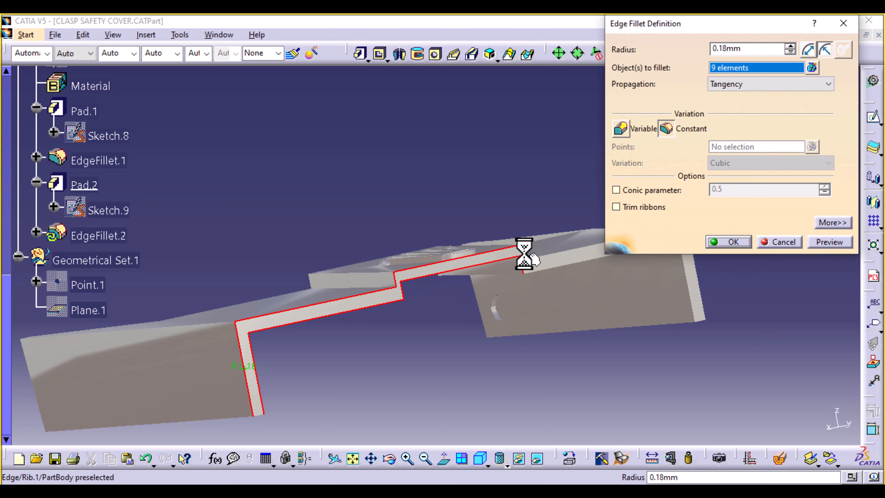
click(551, 258)
click(557, 256)
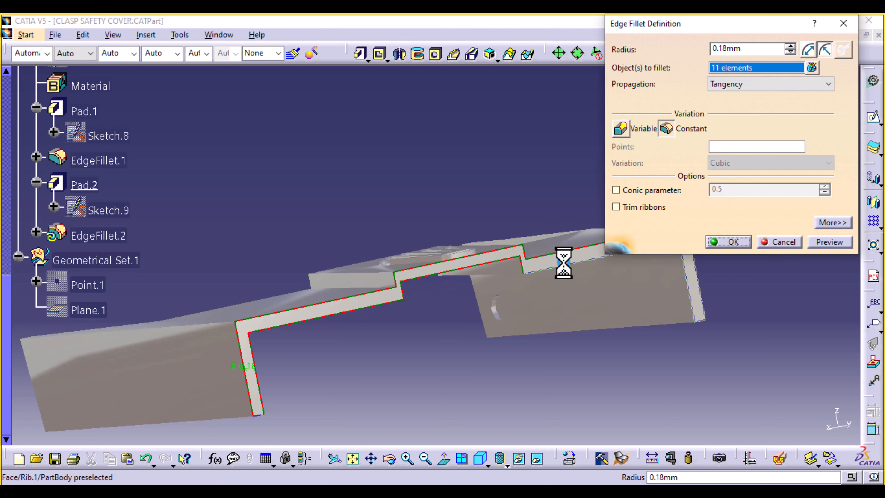
click(559, 267)
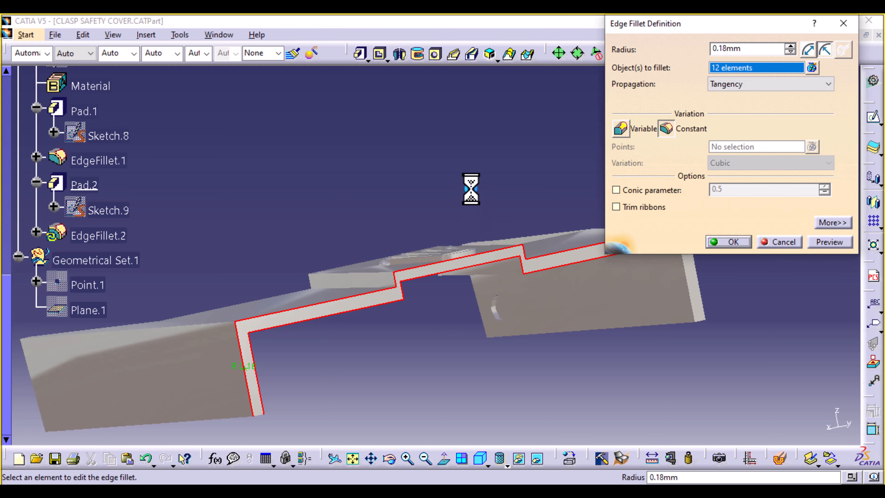
ctrl+middle_drag(470, 189, 462, 233)
middle_drag(507, 212, 454, 257)
middle_drag(448, 318, 382, 369)
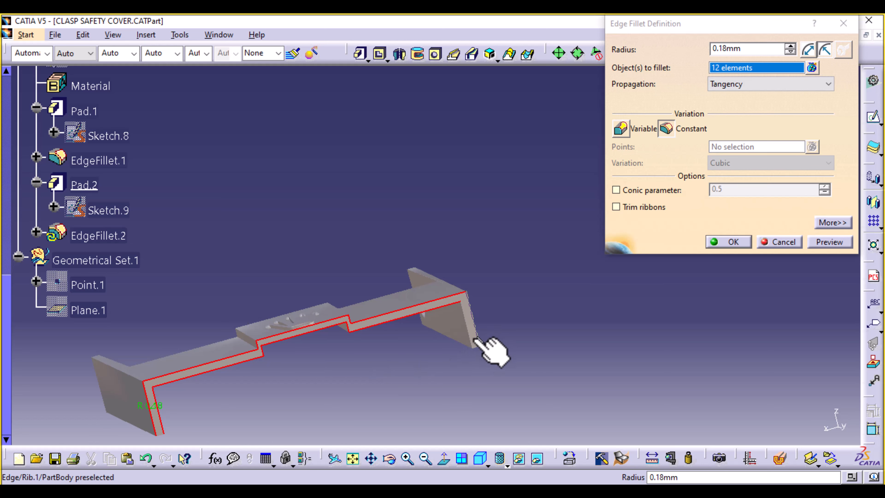
click(470, 337)
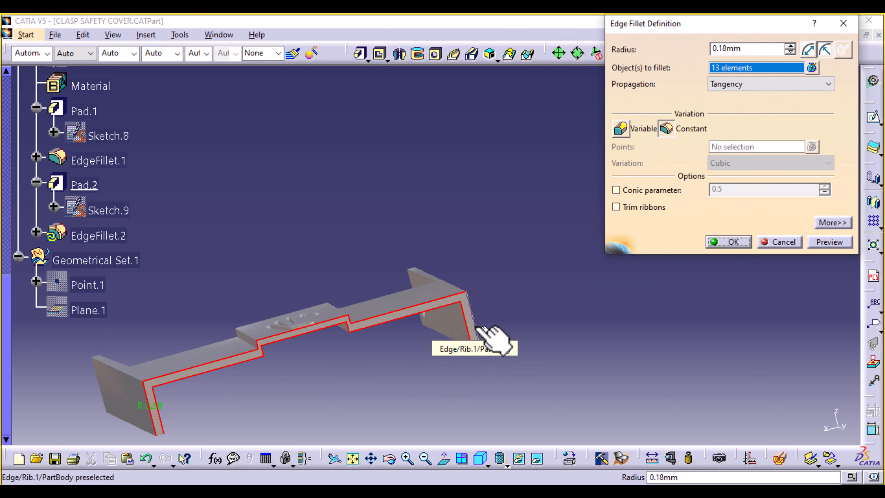
click(476, 327)
Step: Add the long inner and outer bottom edges of both side walls to the fillet selection
middle_click(370, 310)
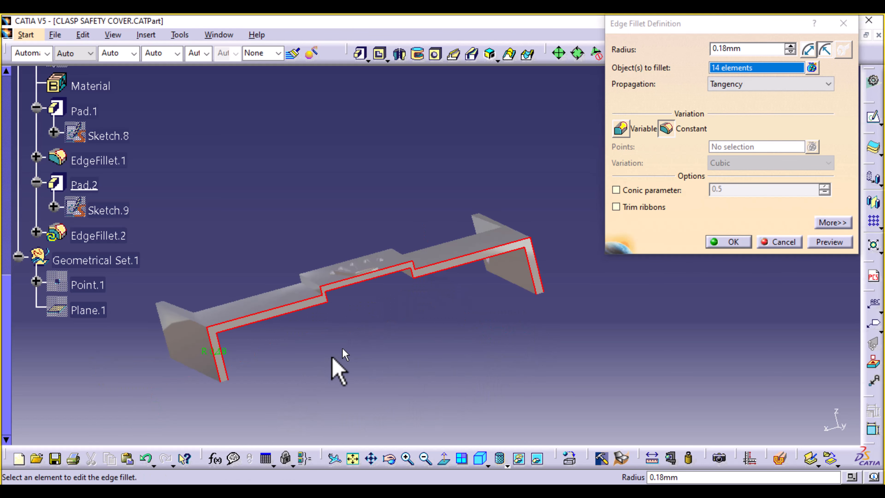
middle_drag(187, 404, 397, 182)
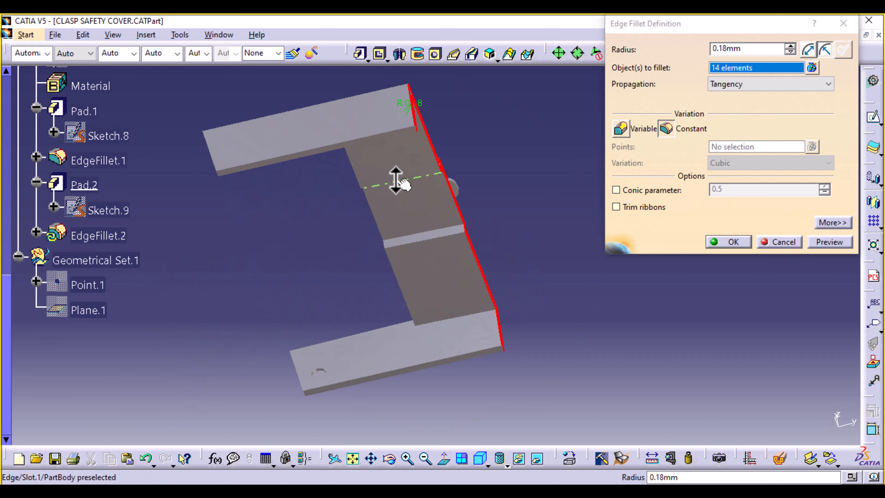
click(300, 157)
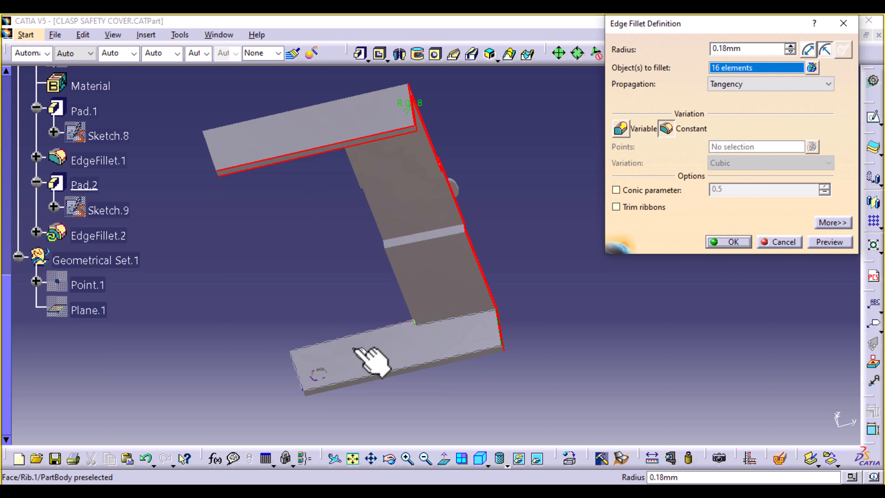
click(399, 382)
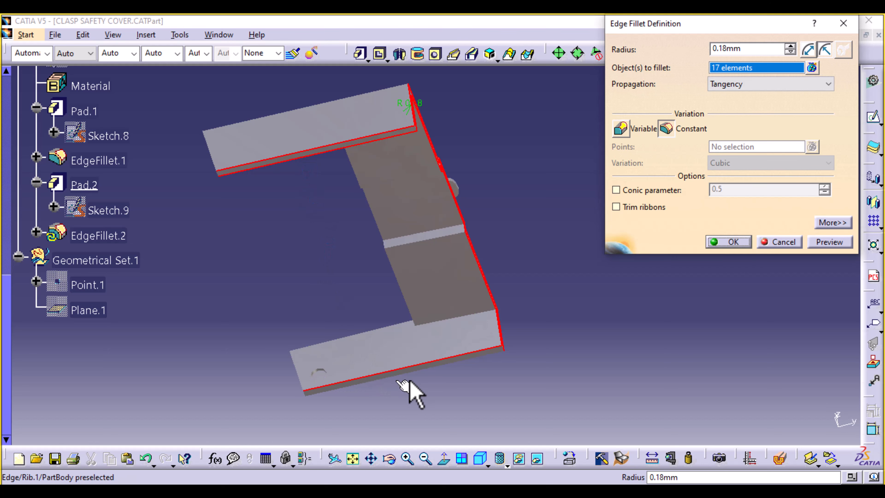
click(448, 362)
Step: Add the short outer and inner edges at the free ends of both side walls to the fillet selection
middle_drag(245, 323, 369, 383)
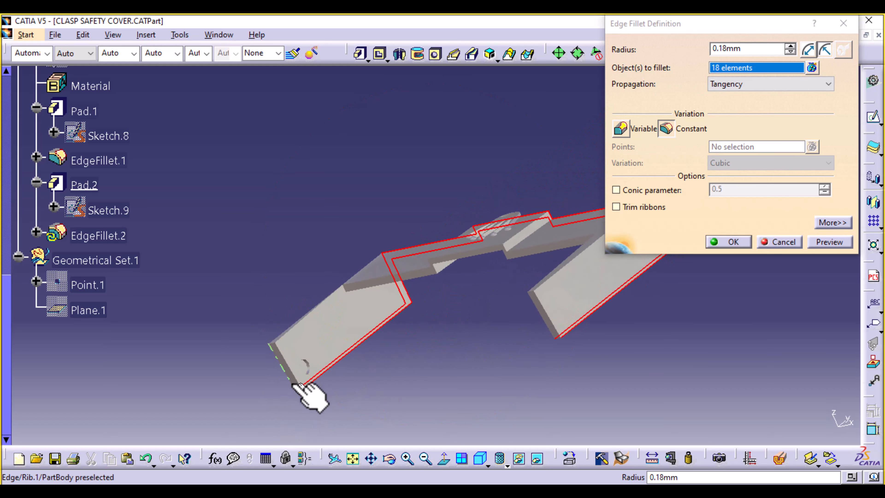
click(291, 377)
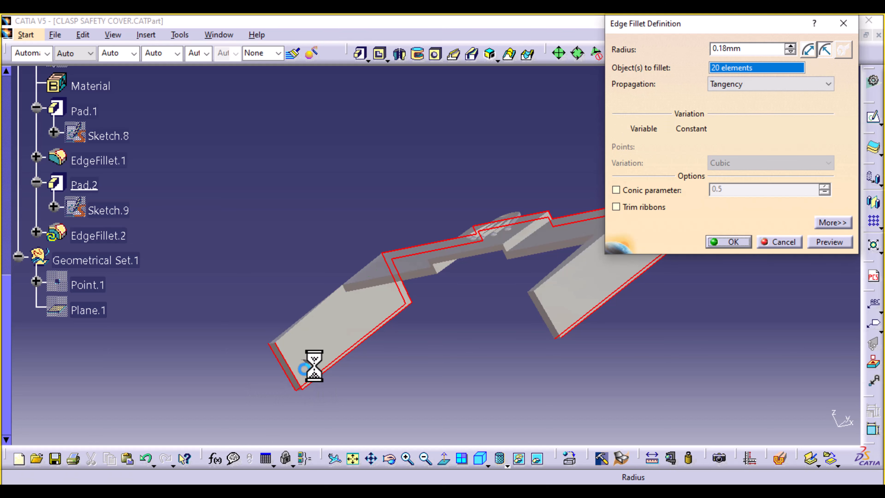
click(546, 326)
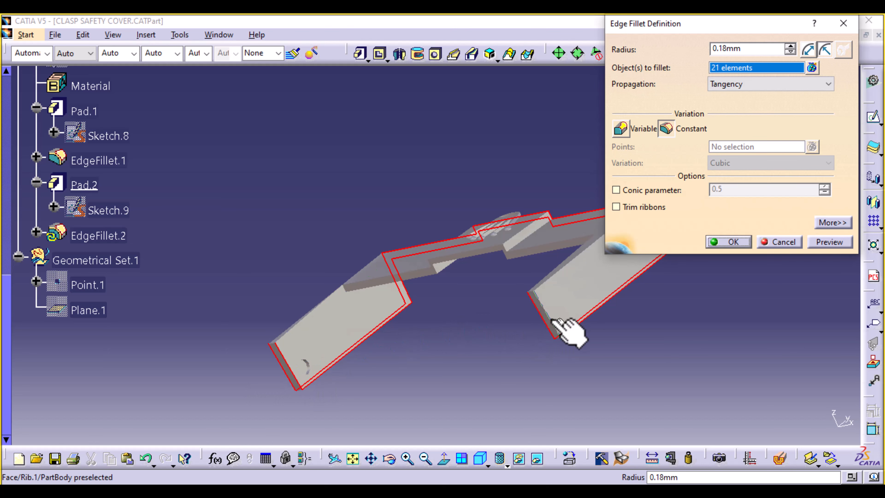
click(552, 320)
middle_drag(464, 325, 520, 413)
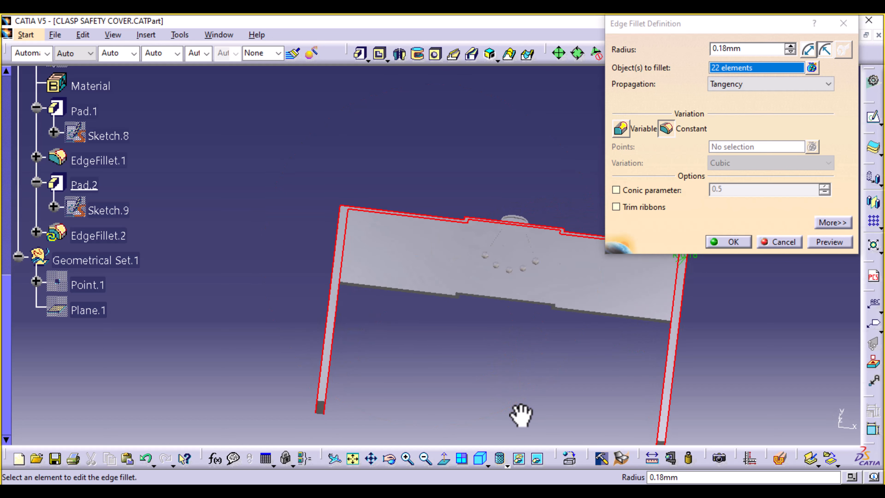
Step: Add the first row of edges along the top section's opposite end face, including both steps, to the fillet selection
middle_drag(432, 390, 412, 267)
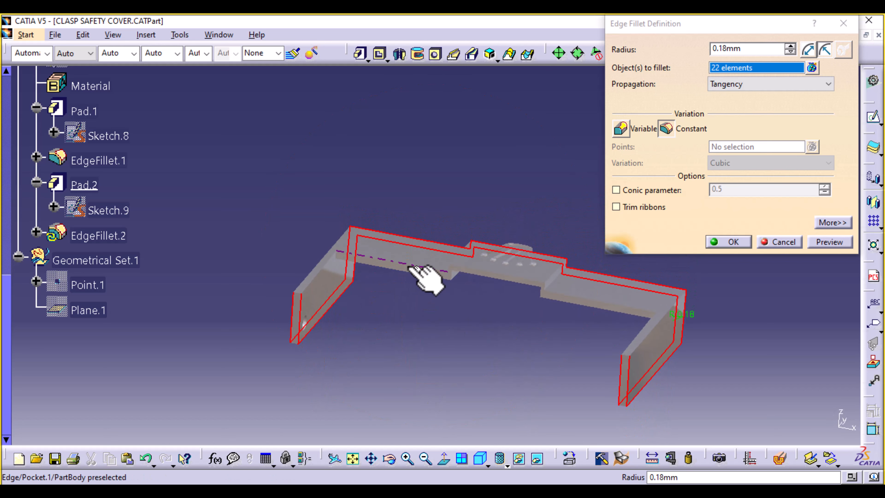
click(449, 267)
click(449, 268)
click(465, 267)
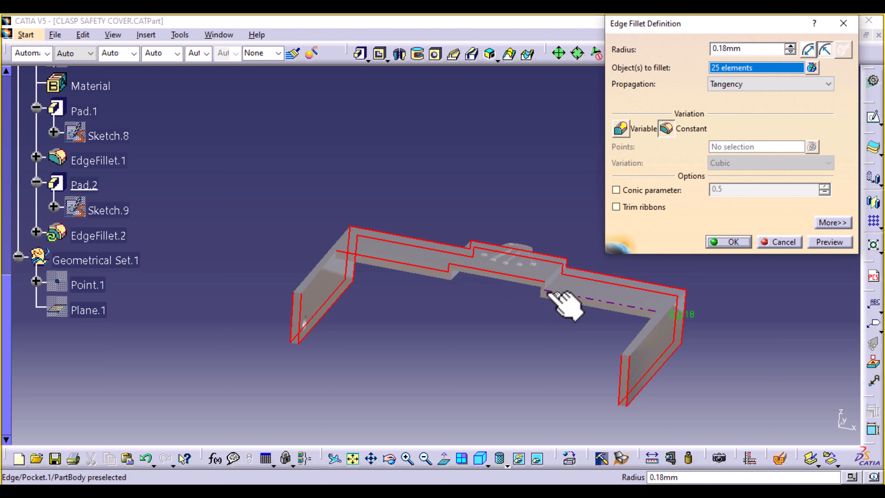
click(545, 283)
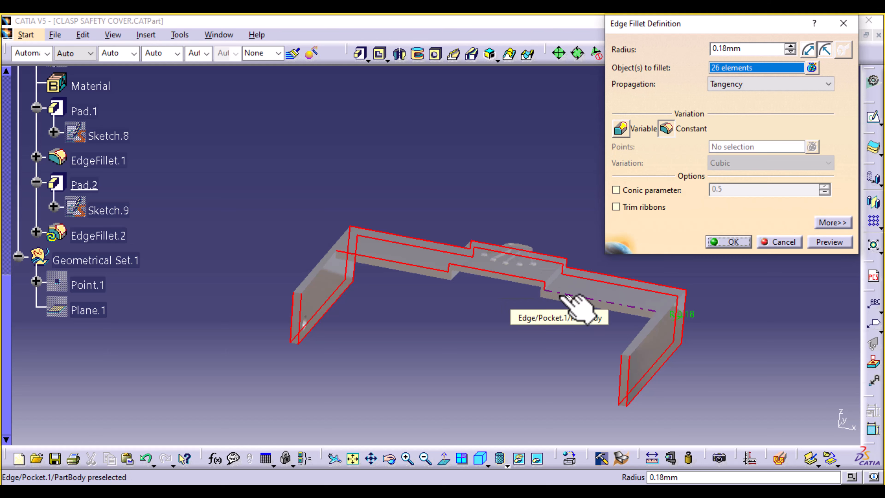
click(556, 301)
Step: Add the parallel second row of edges on that opposite end face, including both steps, to the fillet selection
click(545, 299)
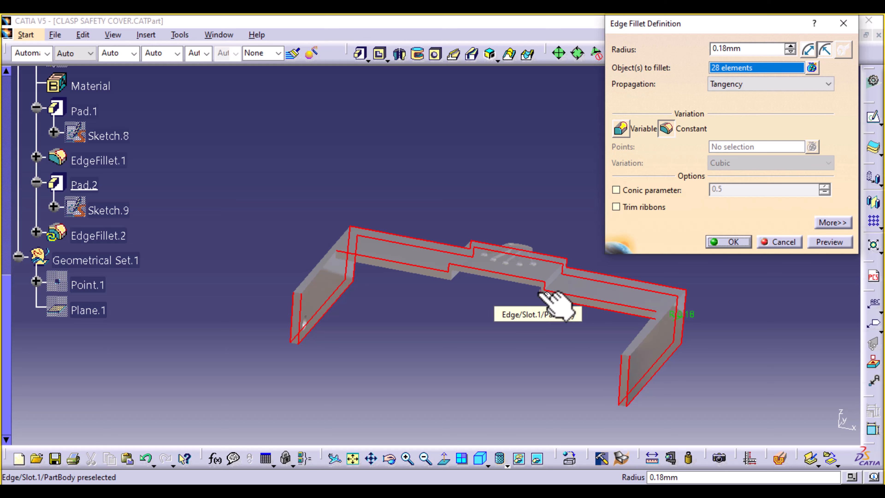
click(523, 283)
click(522, 284)
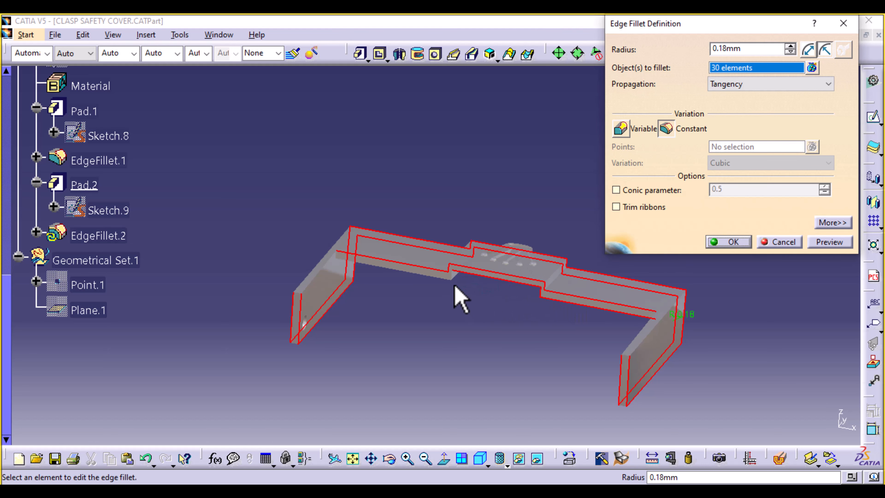
click(440, 279)
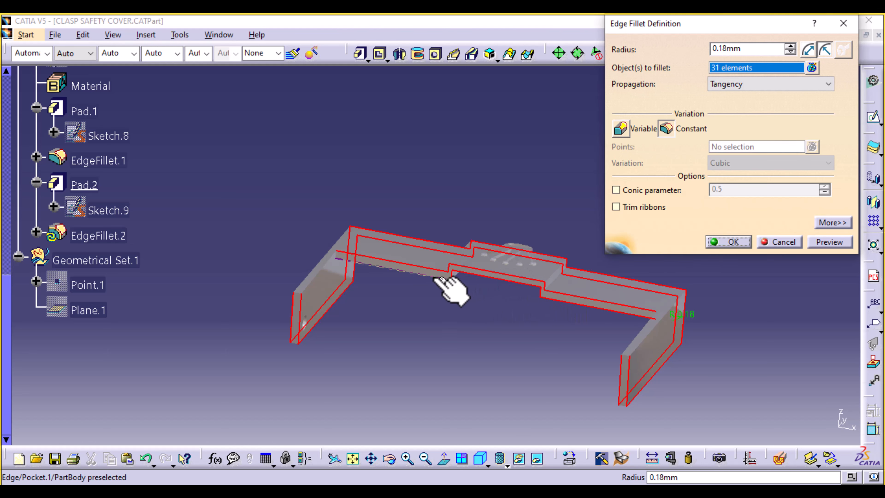
click(425, 298)
middle_drag(411, 209, 422, 271)
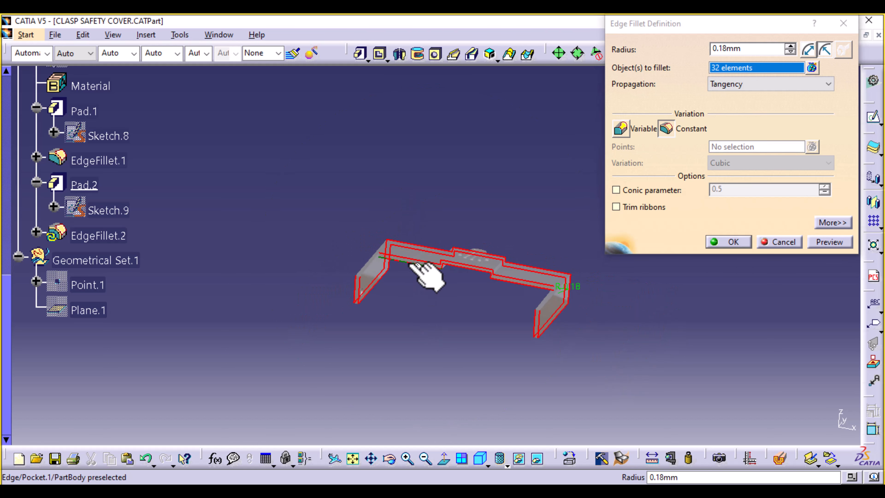
Step: Try to apply the edge fillet to all selected edges with a 0.2 mm radius
click(726, 48)
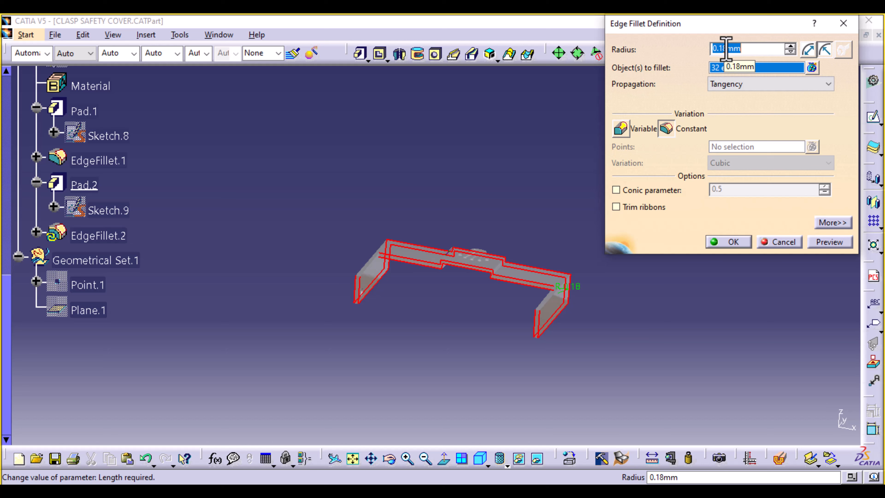
click(826, 241)
middle_drag(623, 372, 23, 215)
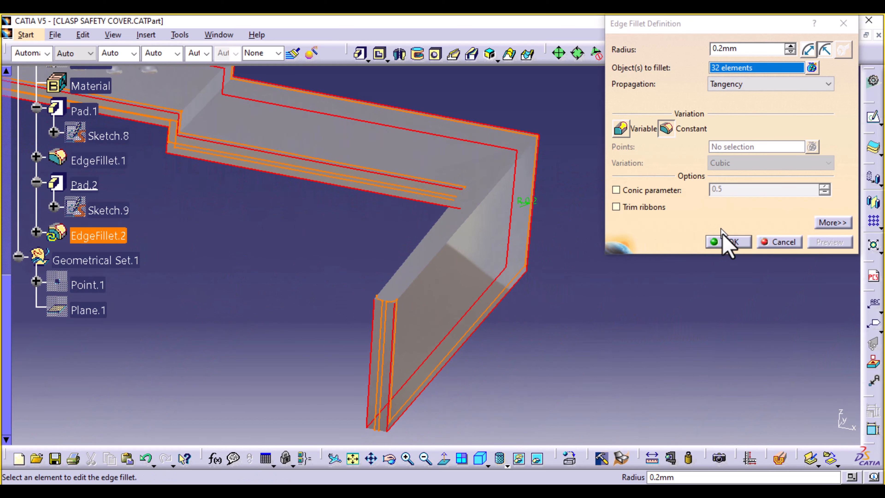
click(728, 242)
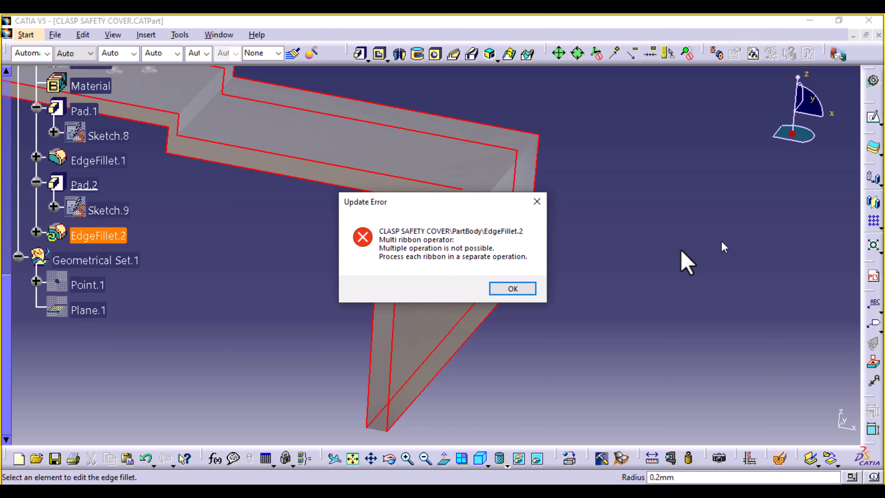
click(512, 290)
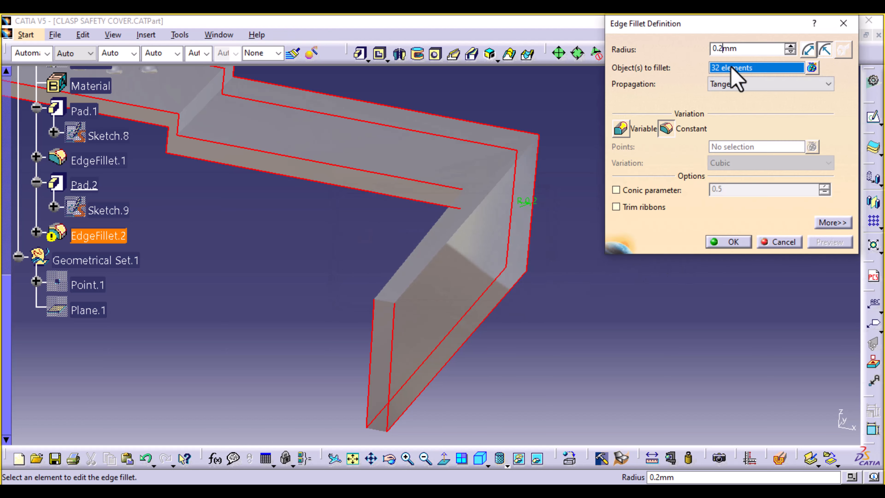
Step: Try to apply the same edge fillet with its radius reduced to 0.15 mm
text(5)
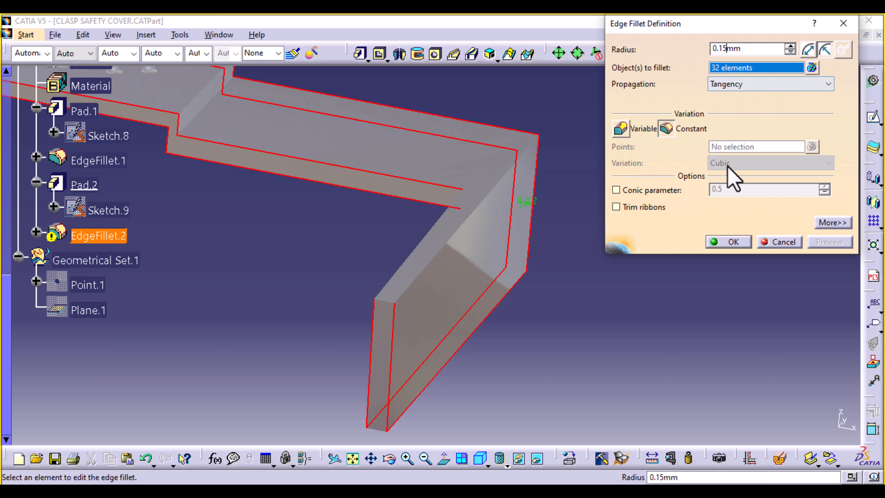
click(738, 70)
click(822, 237)
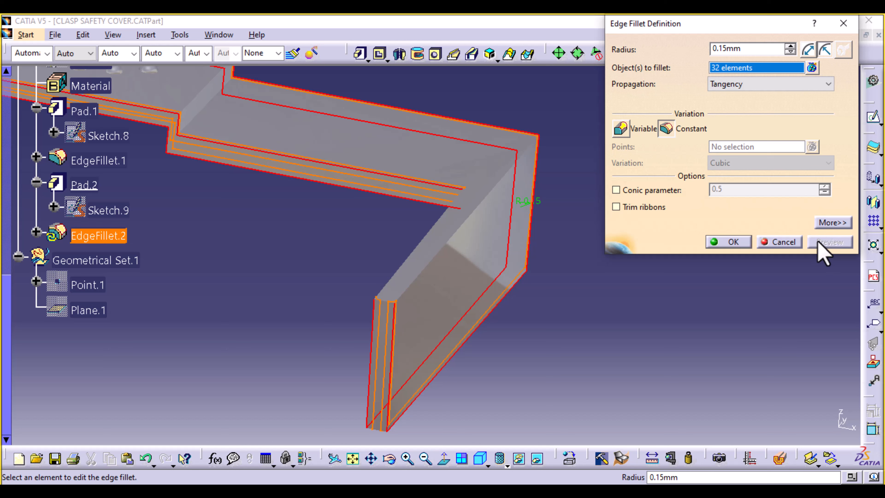
click(728, 242)
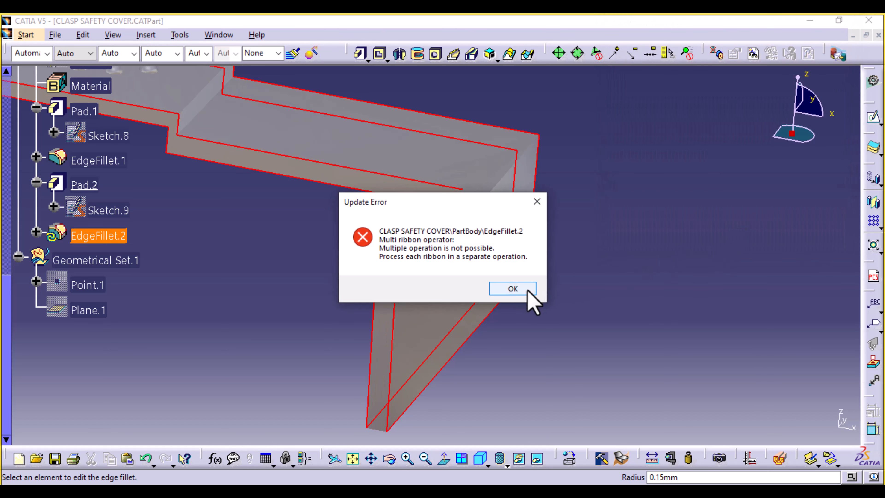
click(513, 288)
Step: Switch the fillet's size definition from radius to chordal length and preview it
ctrl+middle_drag(558, 184, 578, 242)
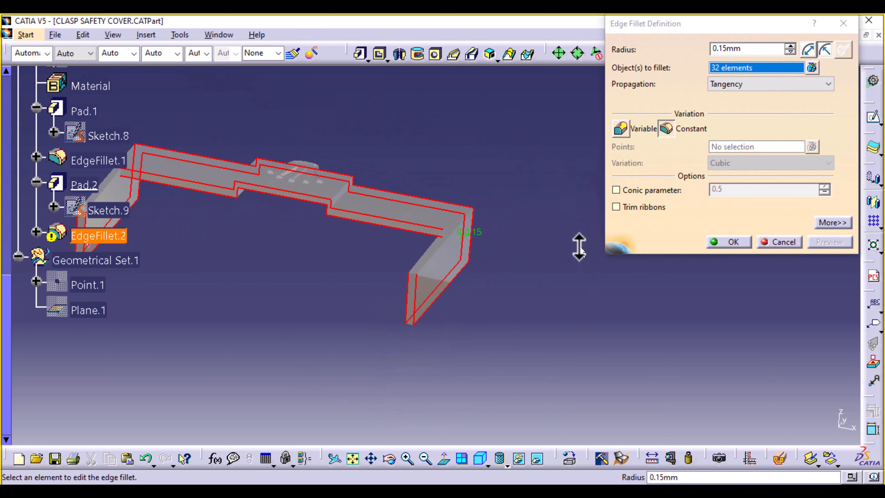
click(808, 51)
click(836, 243)
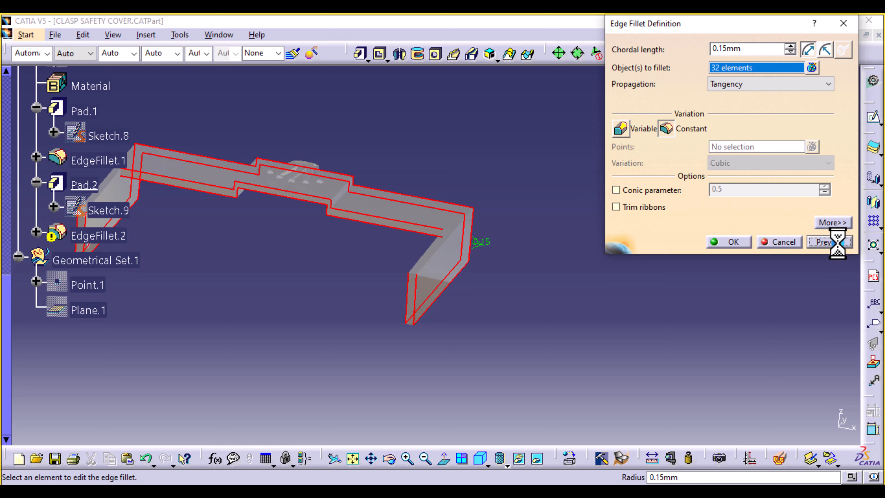
Step: Try to apply the edge fillet with a chordal length of 0.2 mm
click(727, 51)
text(.2)
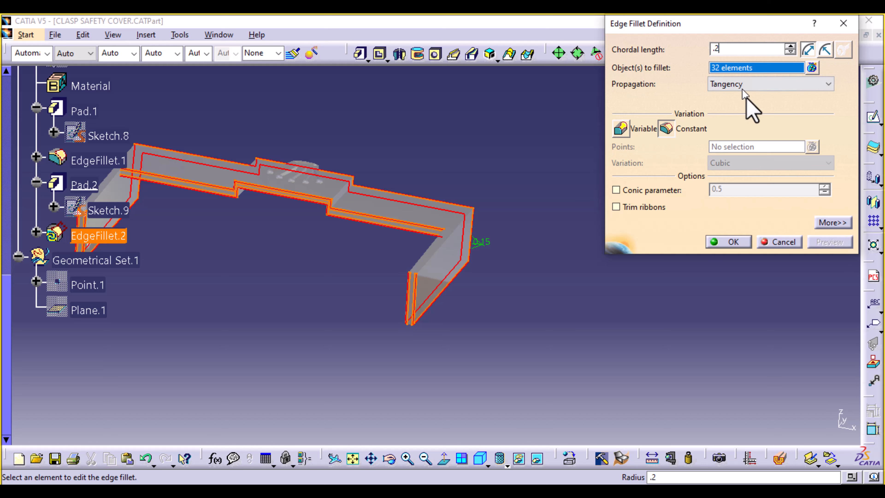
click(741, 70)
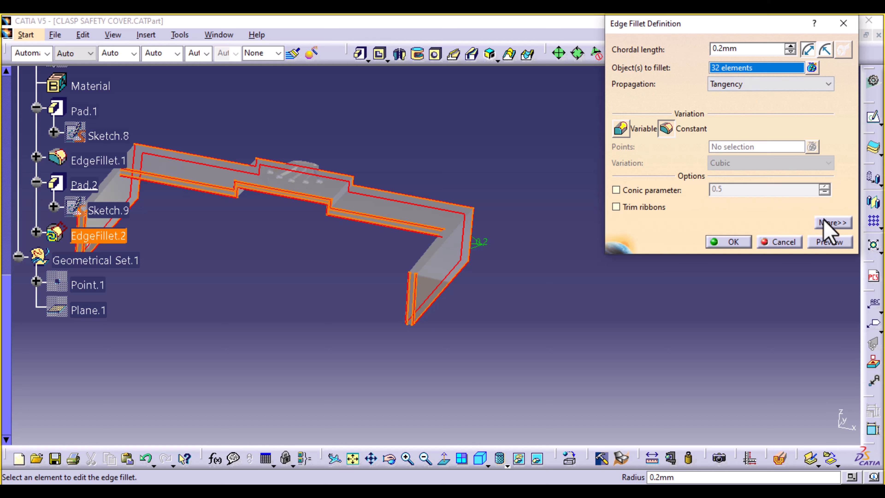
click(829, 242)
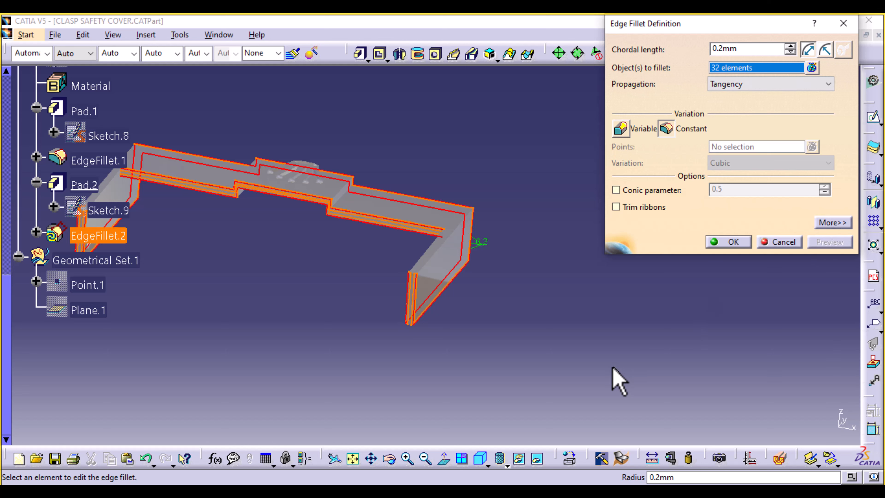
scroll(536, 354, down, 1)
ctrl+middle_drag(536, 354, 559, 259)
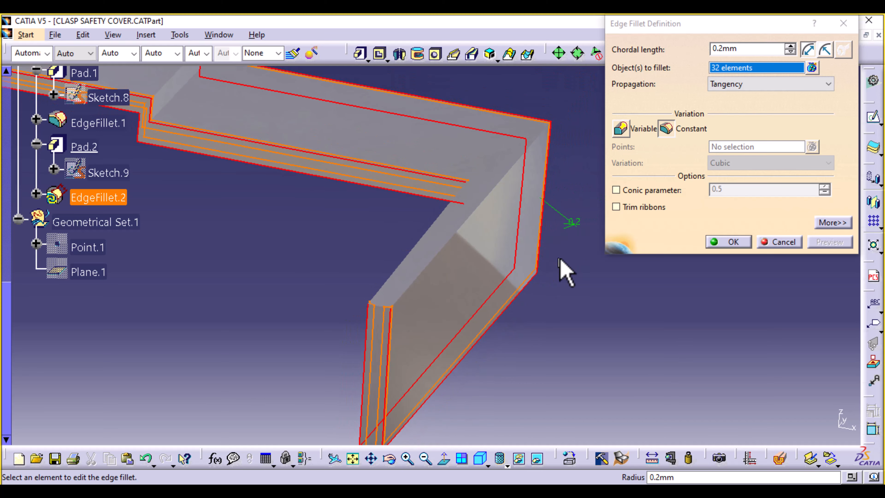
click(733, 242)
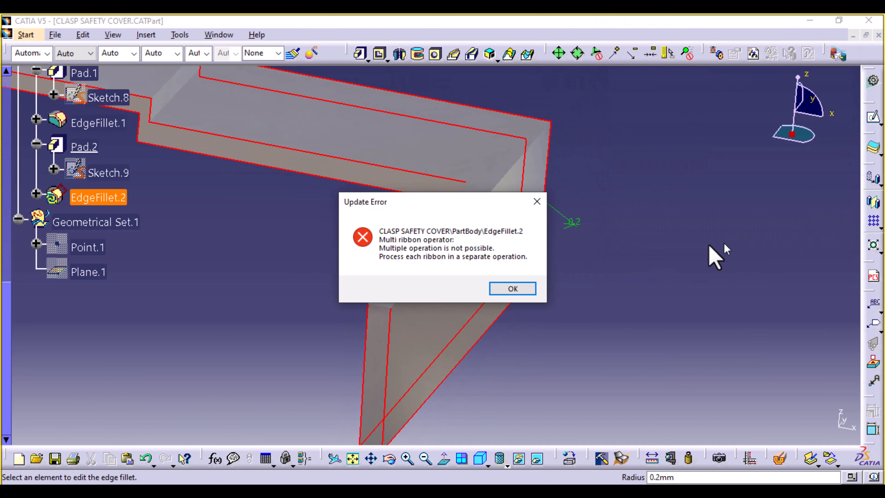
click(514, 289)
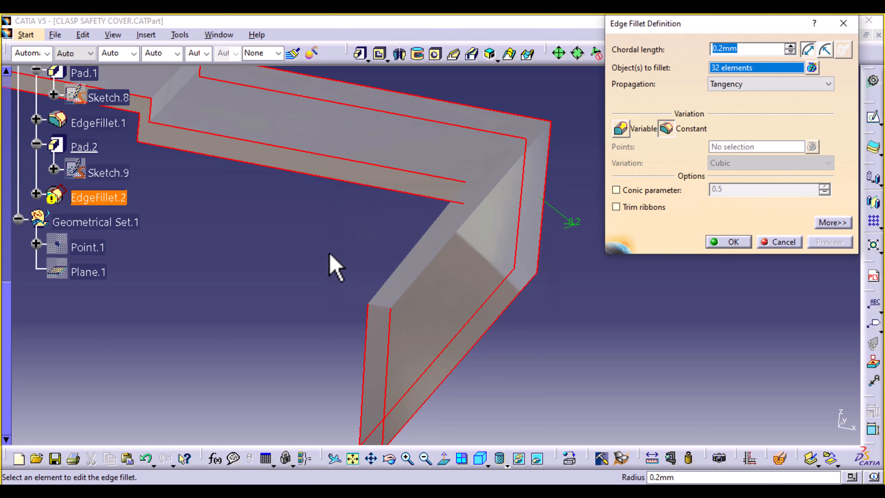
Step: Set the fillet's chordal length to 0.15 mm, preview it and apply it to the selected edges
middle_drag(346, 253, 385, 346)
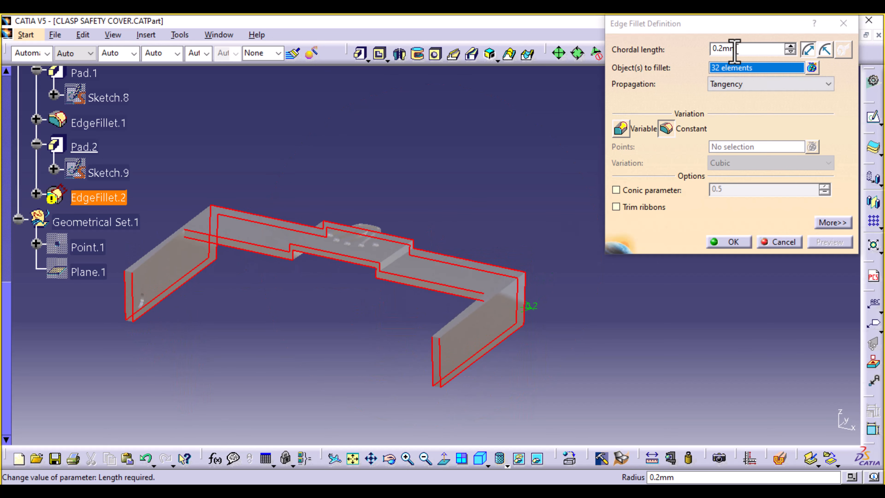
click(724, 49)
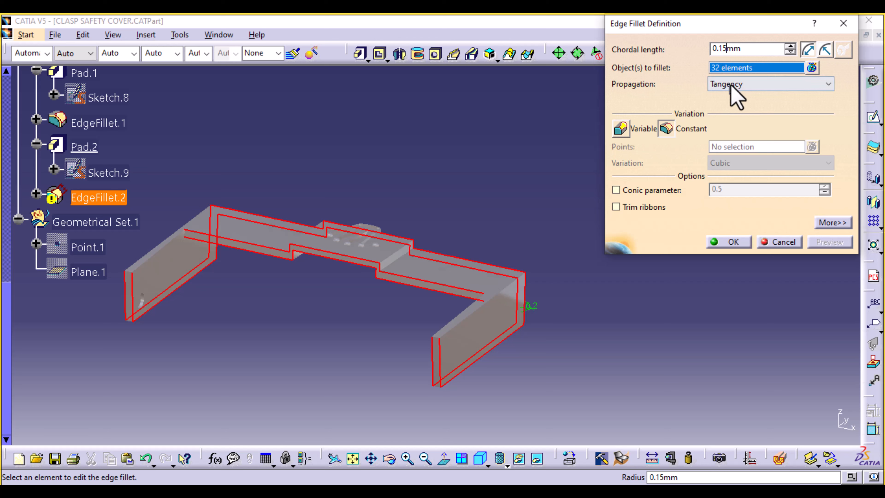
click(745, 66)
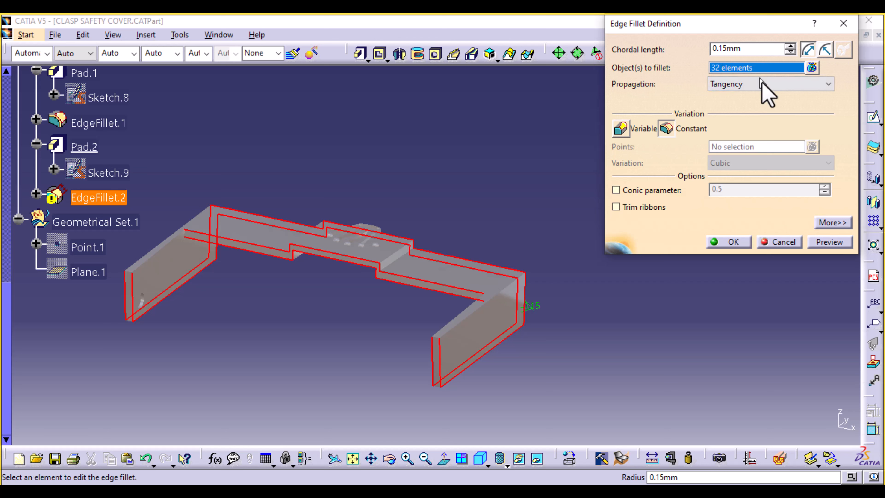
click(829, 242)
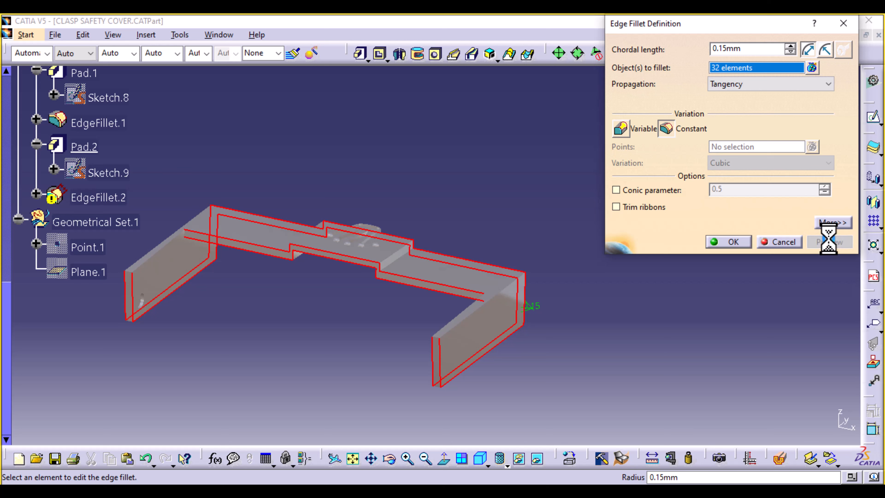
click(727, 243)
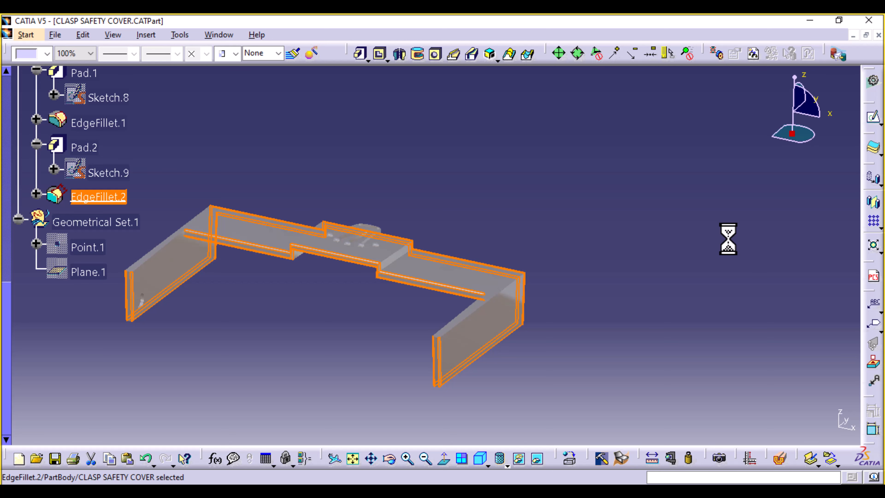
Step: Deselect the new fillet, check the rounded safety cover and save the part
click(646, 211)
middle_drag(603, 333, 448, 322)
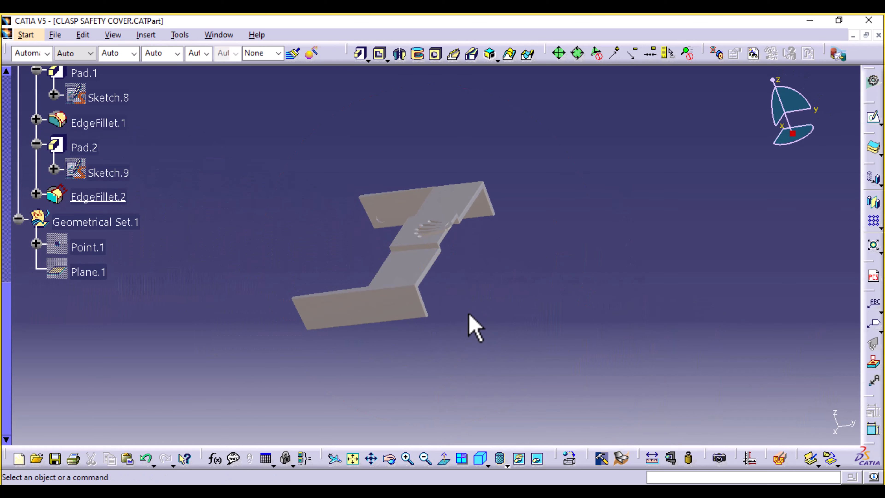
key(ctrl+s)
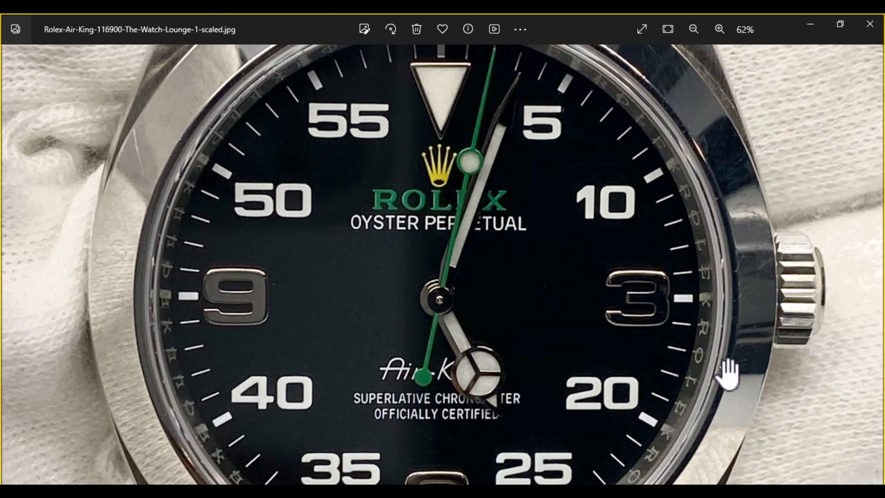
Step: Put away the watch reference photo and bring the crown logo in the Drawing1 sheet into view
click(812, 26)
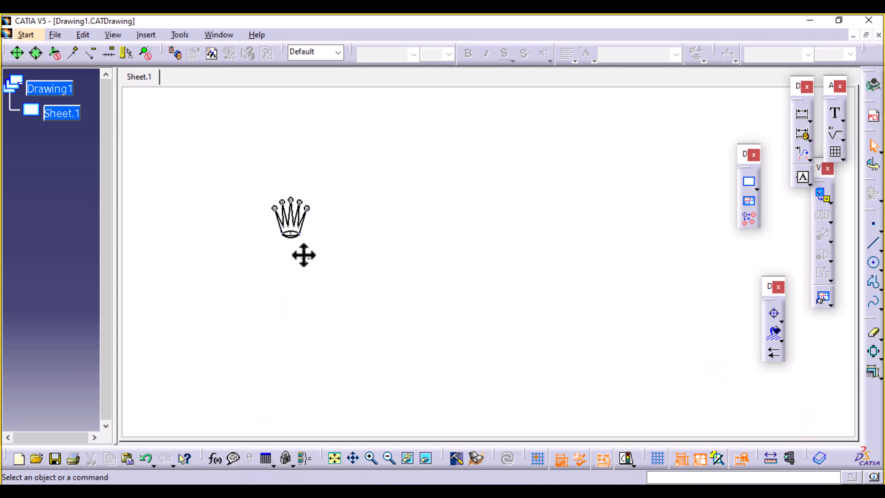
drag(304, 255, 289, 231)
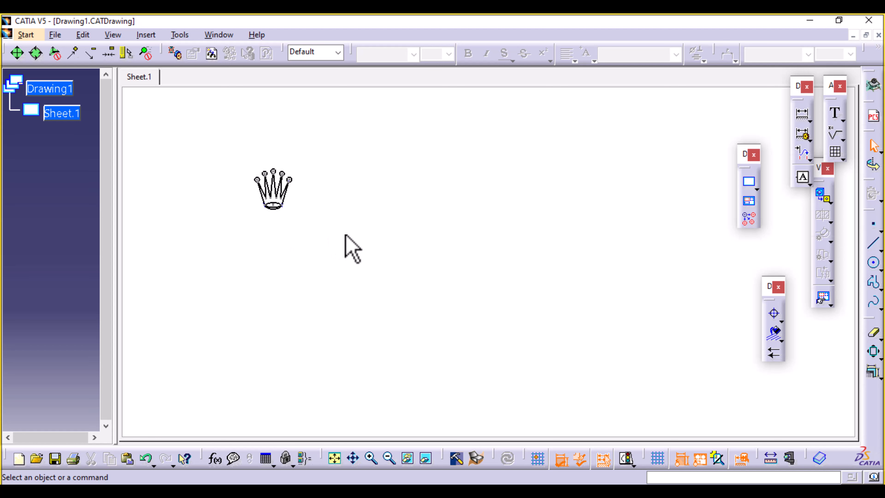
Step: Place a text annotation reading ROLEX below the crown logo on the sheet
ctrl+middle_drag(345, 235, 346, 344)
mouse_move(352, 311)
middle_down()
mouse_move(373, 281)
mouse_move(399, 281)
middle_up()
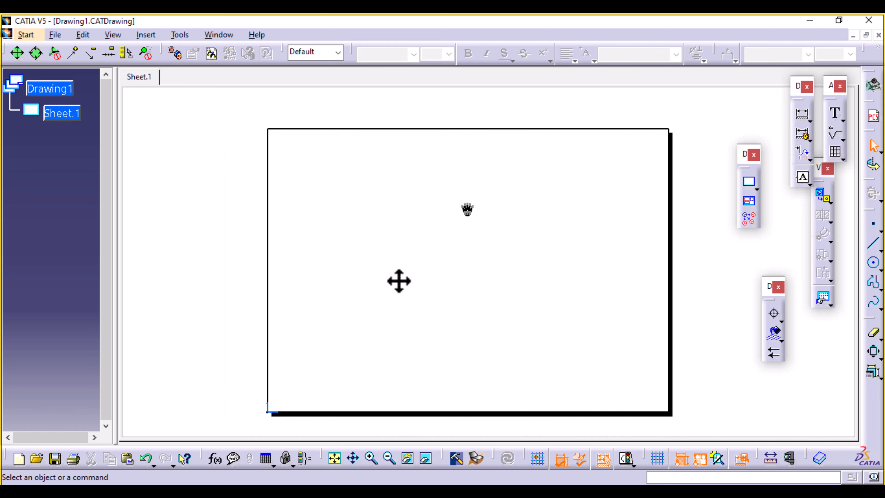
click(834, 113)
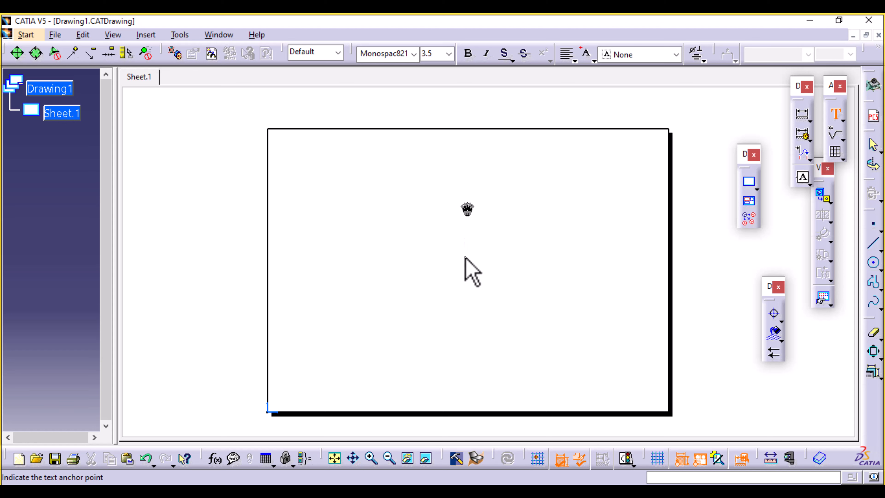
click(460, 264)
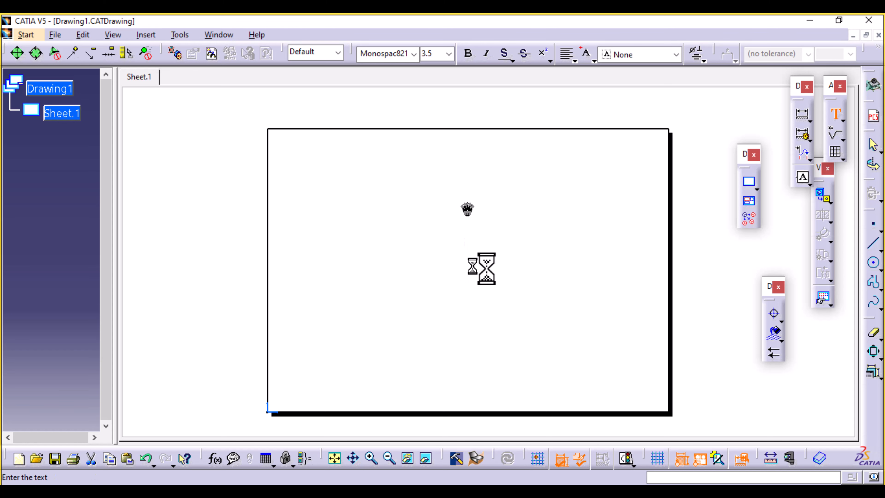
click(512, 272)
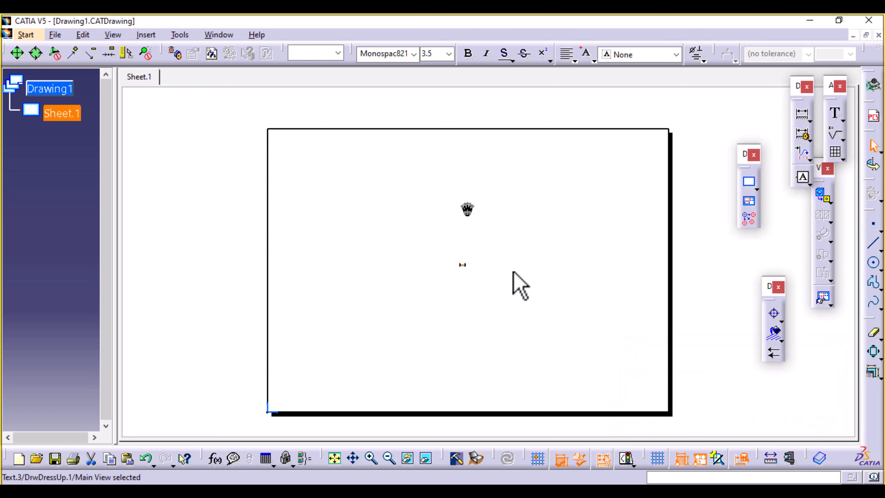
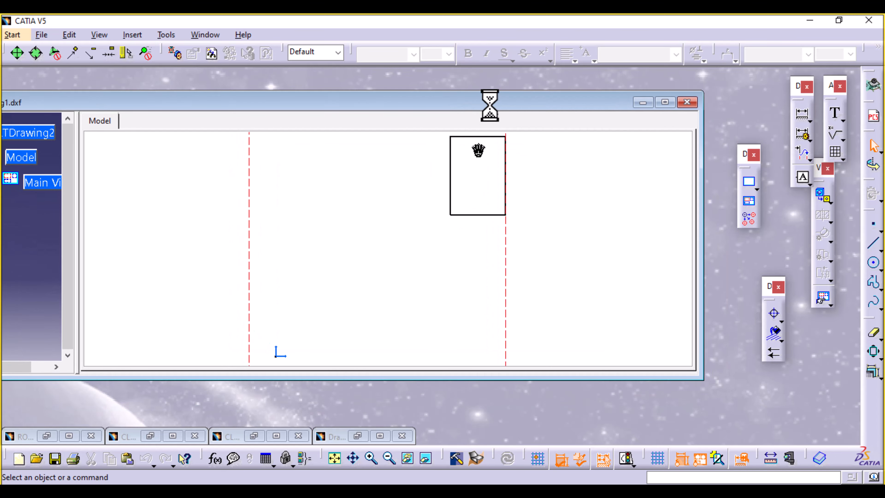
Step: Maximize the Drawing1.dxf drawing and inspect the outlined ROLEX lettering below the crown
click(665, 102)
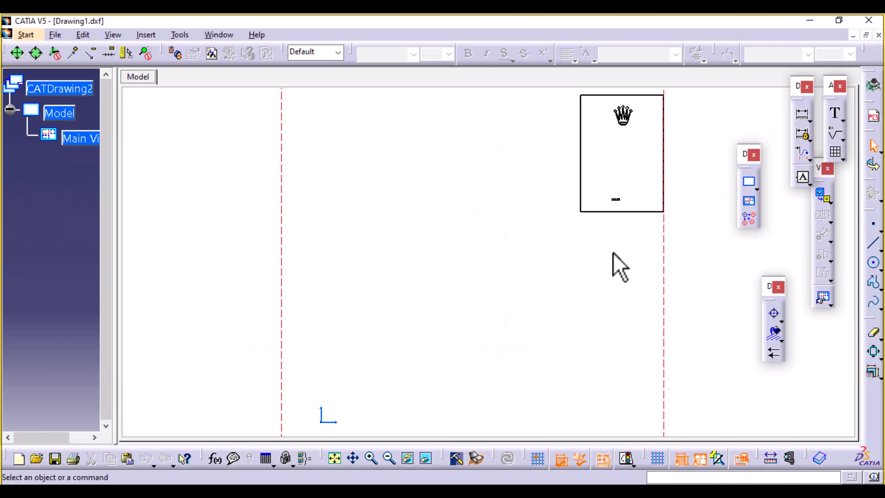
ctrl+middle_drag(619, 266, 347, 349)
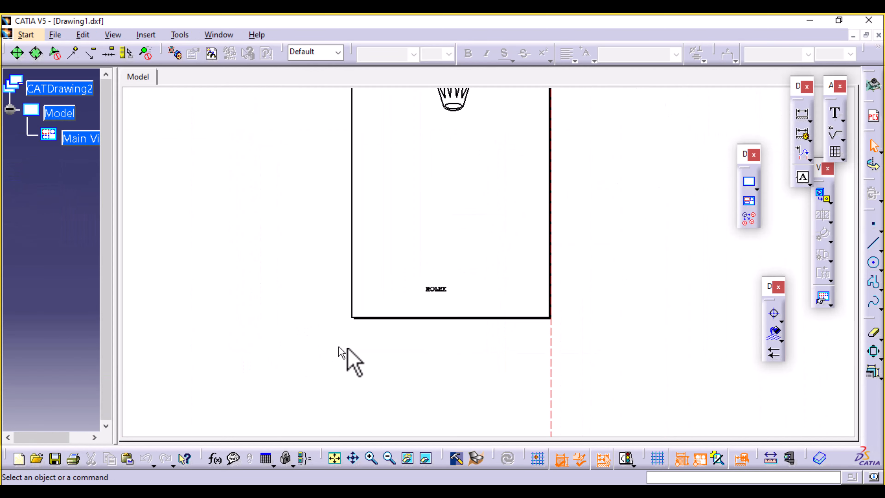
ctrl+middle_drag(428, 365, 474, 346)
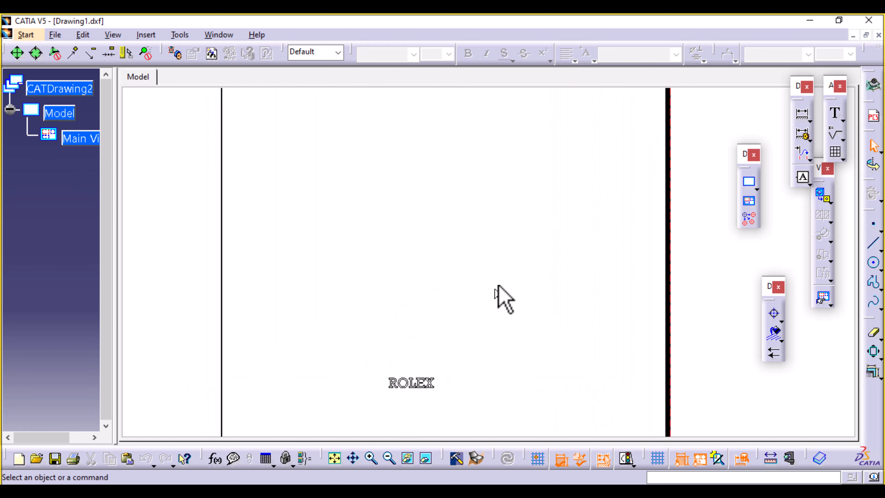
ctrl+middle_drag(498, 287, 448, 309)
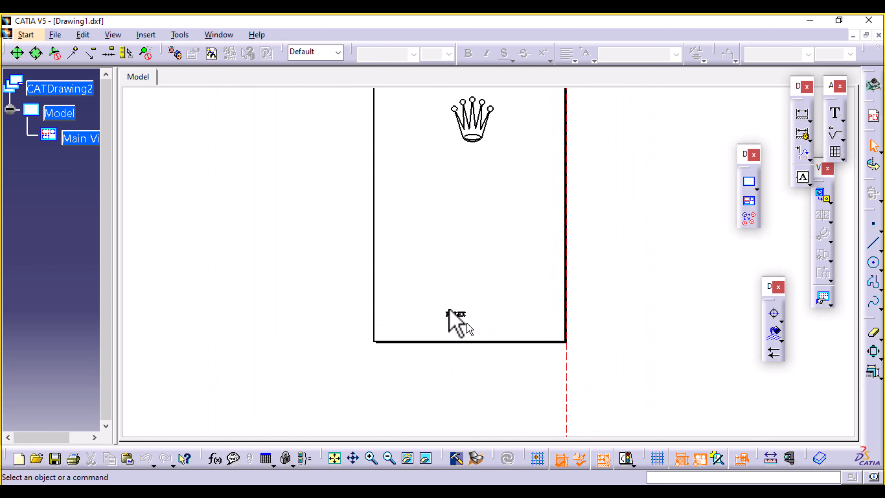
Step: Move the ROLEX lettering outlines out of the sheet frame into the empty area near the drawing origin
click(482, 340)
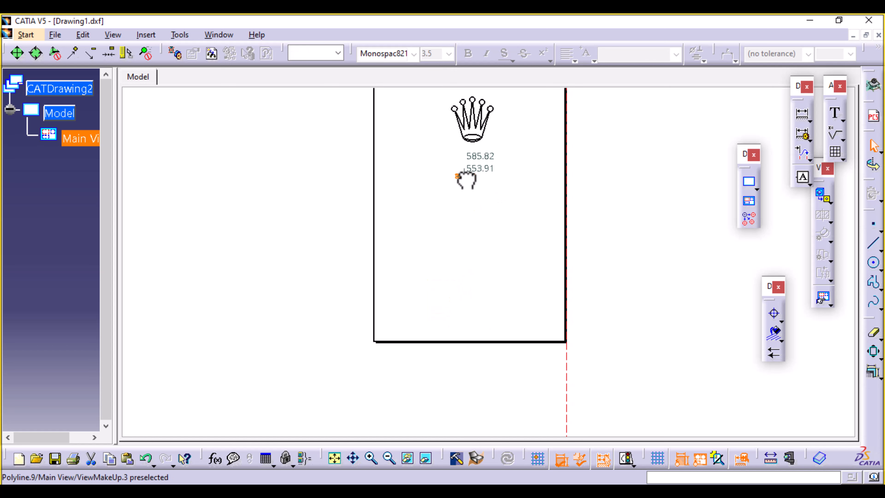
drag(466, 179, 205, 345)
mouse_move(399, 280)
ctrl+middle_down()
mouse_move(399, 383)
mouse_move(443, 324)
mouse_move(451, 342)
ctrl+middle_up()
ctrl+middle_drag(478, 293, 499, 201)
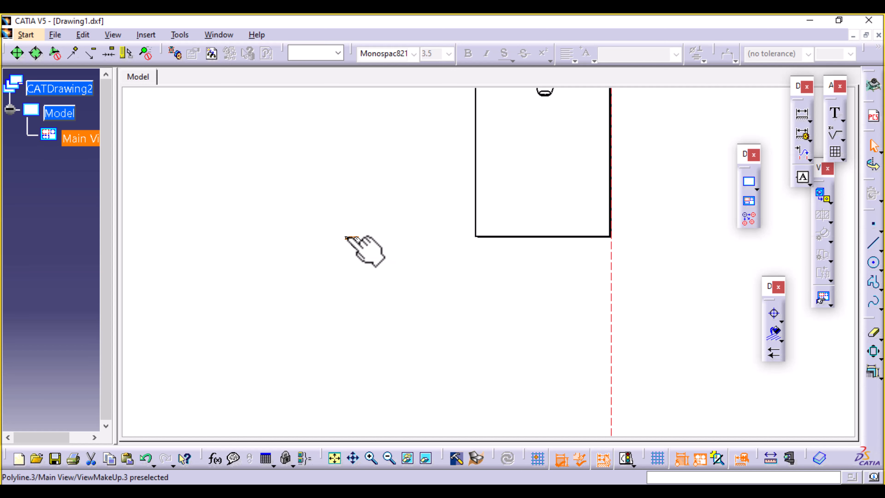
drag(346, 246, 271, 377)
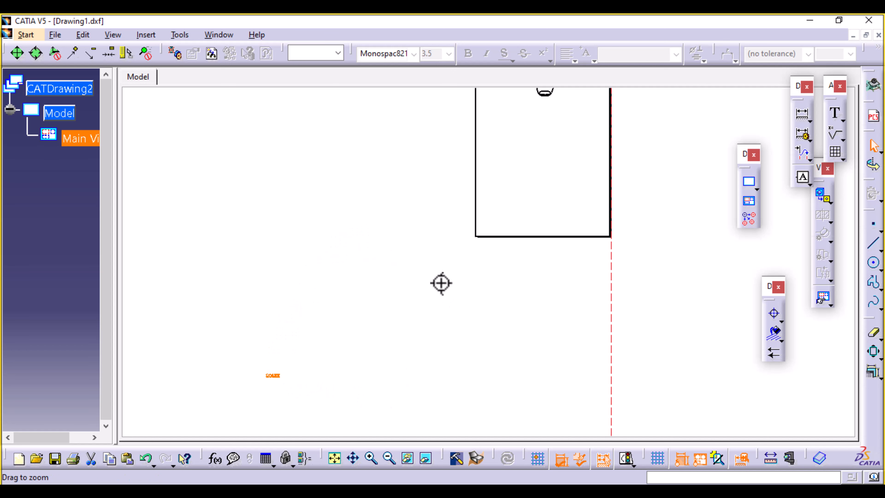
mouse_move(441, 283)
ctrl+middle_down()
mouse_move(434, 367)
mouse_move(456, 310)
mouse_move(459, 365)
mouse_move(607, 285)
mouse_move(610, 256)
ctrl+middle_up()
mouse_move(486, 318)
ctrl+middle_down()
mouse_move(479, 368)
mouse_move(484, 325)
ctrl+middle_up()
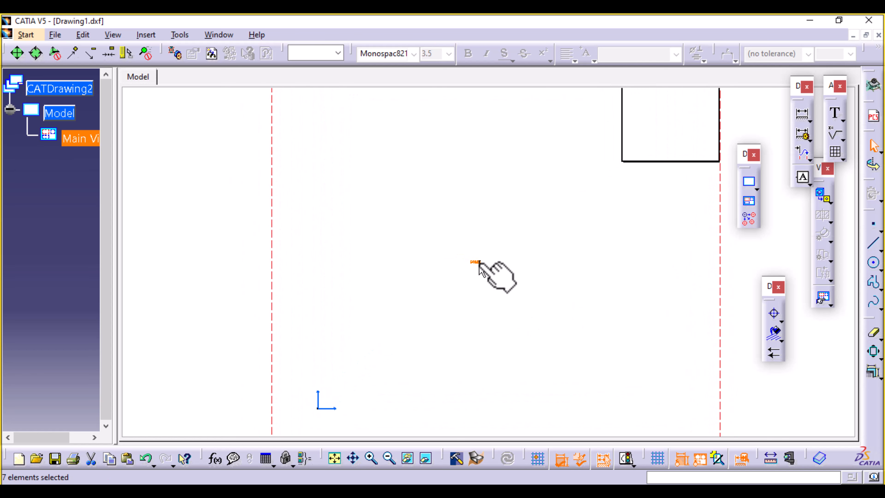
drag(479, 262, 480, 252)
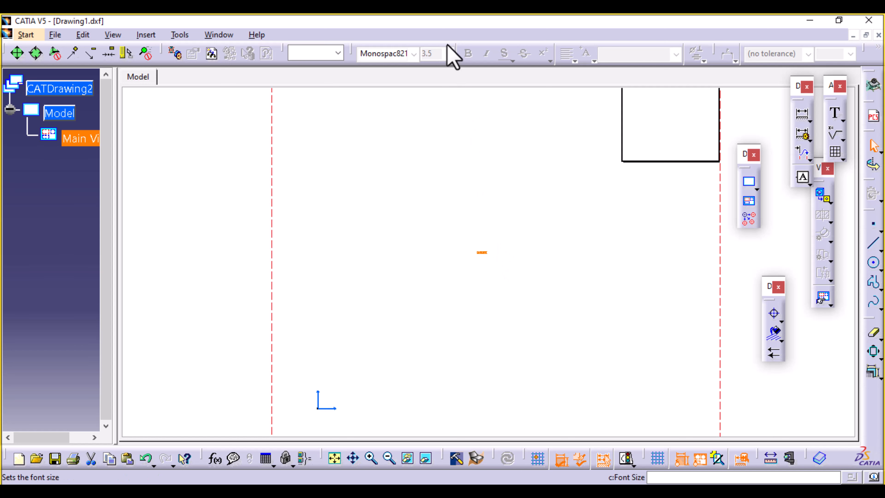
click(480, 281)
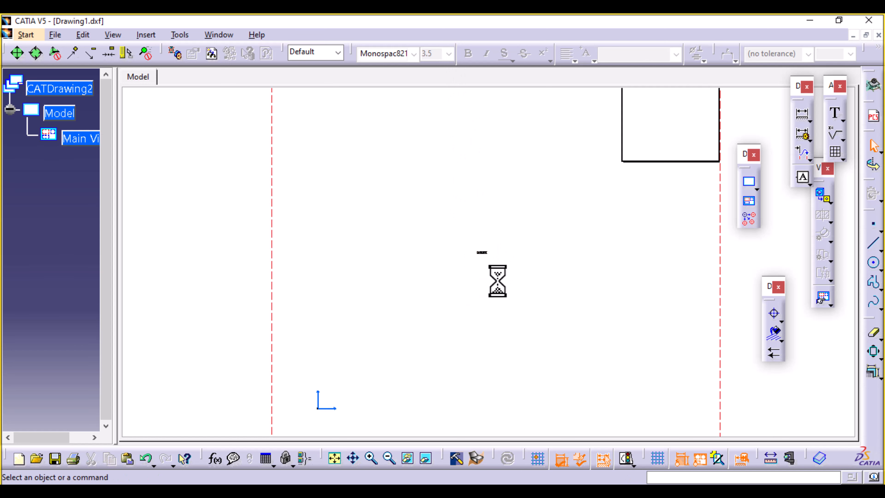
Step: Select all the outlines of the ROLEX lettering and copy them
ctrl+middle_drag(498, 282, 492, 223)
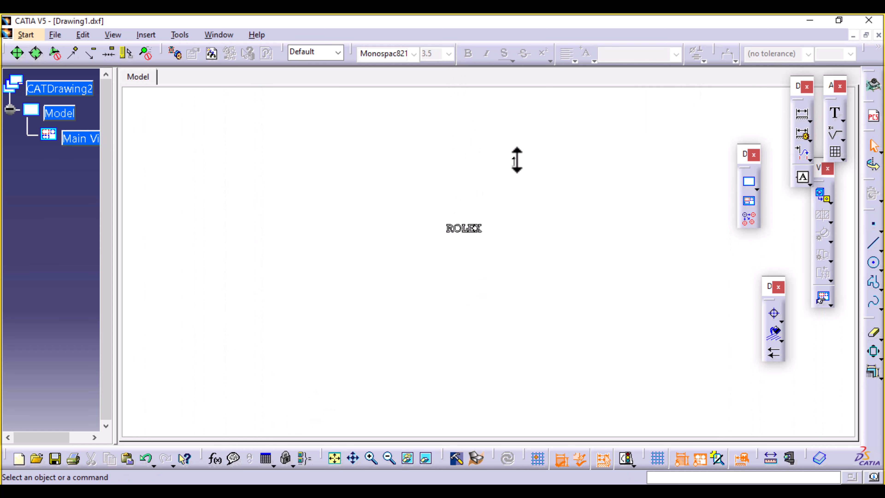
ctrl+middle_drag(523, 257, 540, 138)
middle_drag(497, 166, 545, 312)
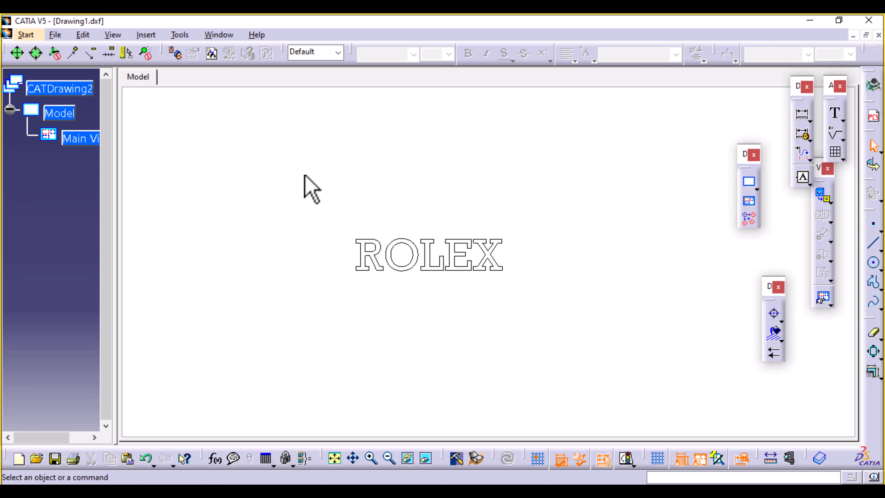
drag(281, 173, 616, 348)
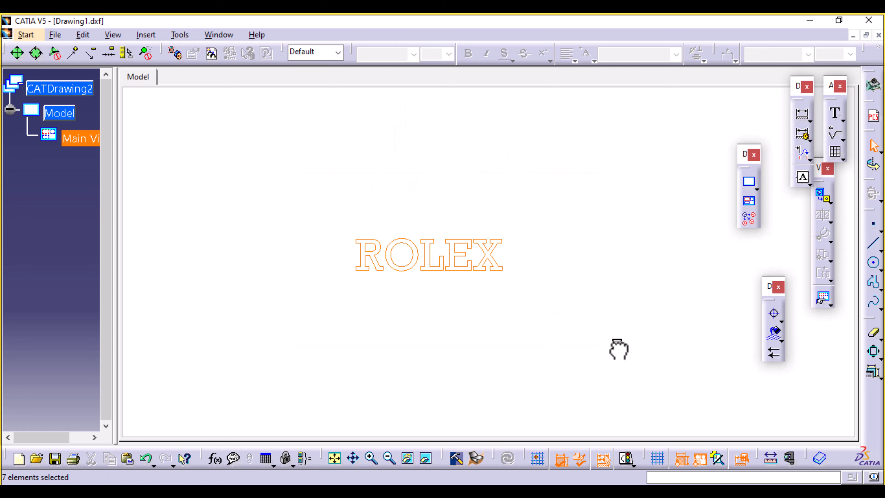
right_click(489, 261)
click(523, 287)
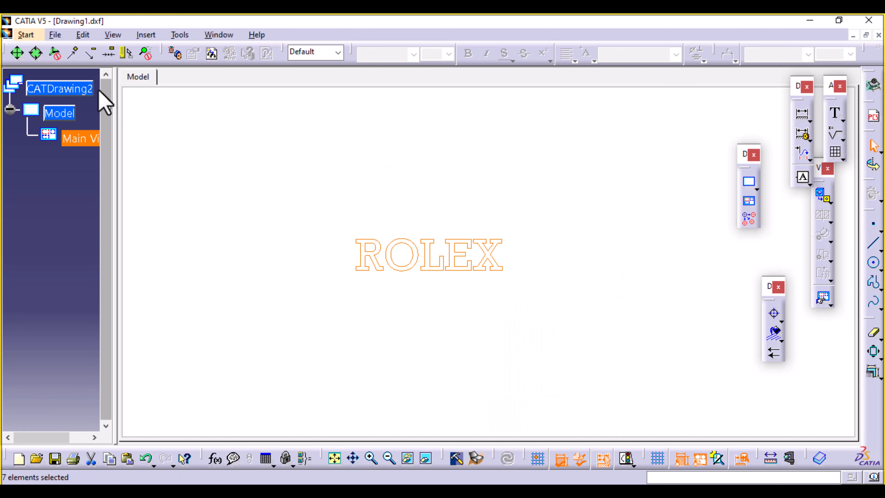
Step: Open the MIDDLE CASE part from the recent files and show its hidden Axis System.1
click(56, 35)
click(87, 290)
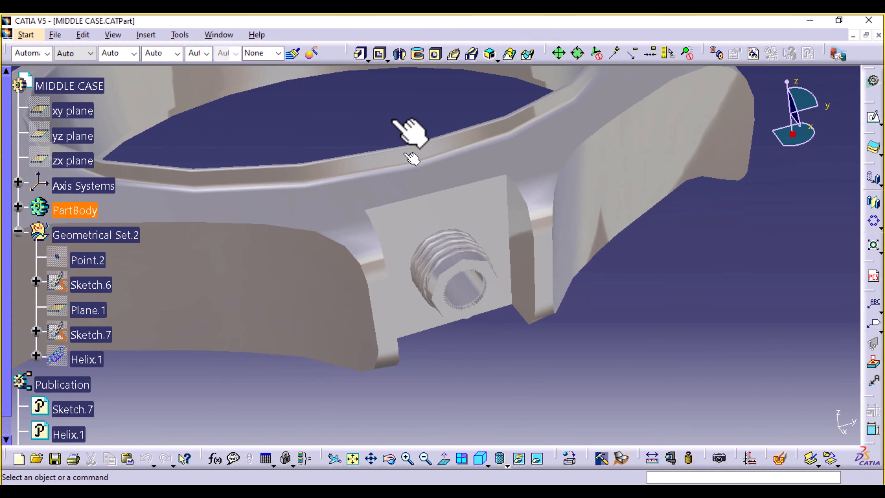
ctrl+middle_drag(389, 113, 389, 182)
click(18, 181)
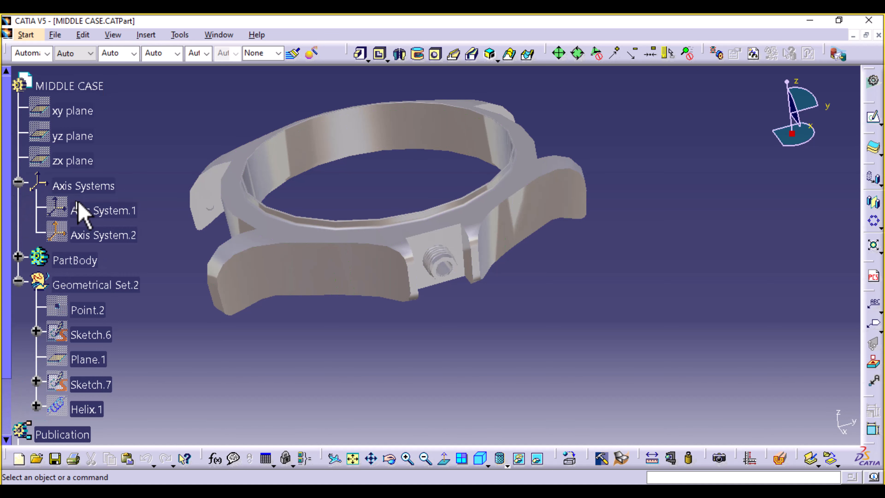
right_click(89, 210)
click(120, 250)
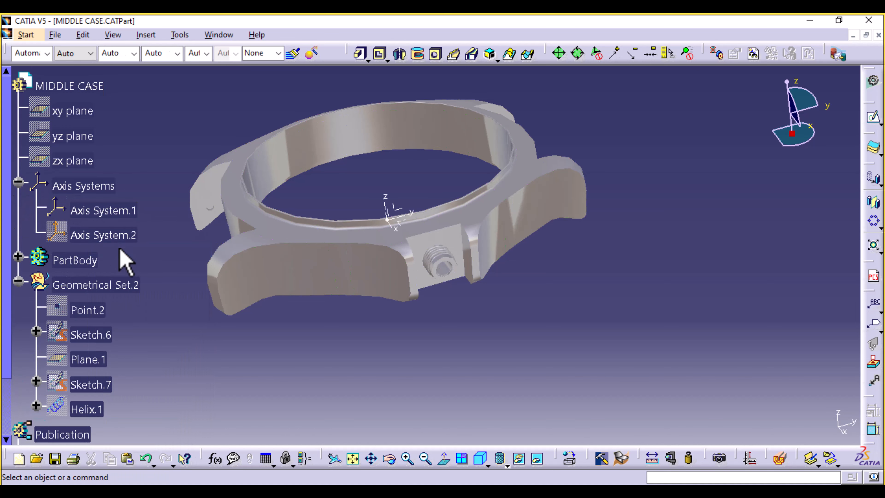
Step: Start a sketch on the YZ plane of Axis System.1 and paste the copied ROLEX outline into it
click(398, 208)
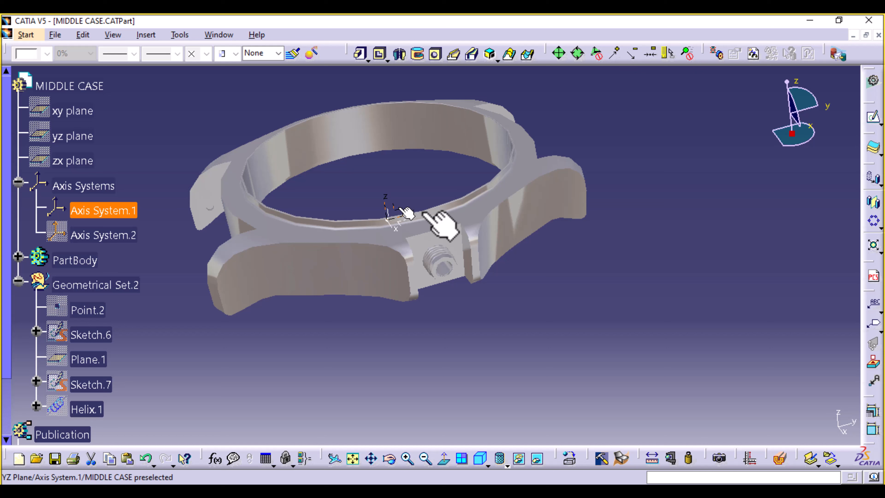
click(874, 118)
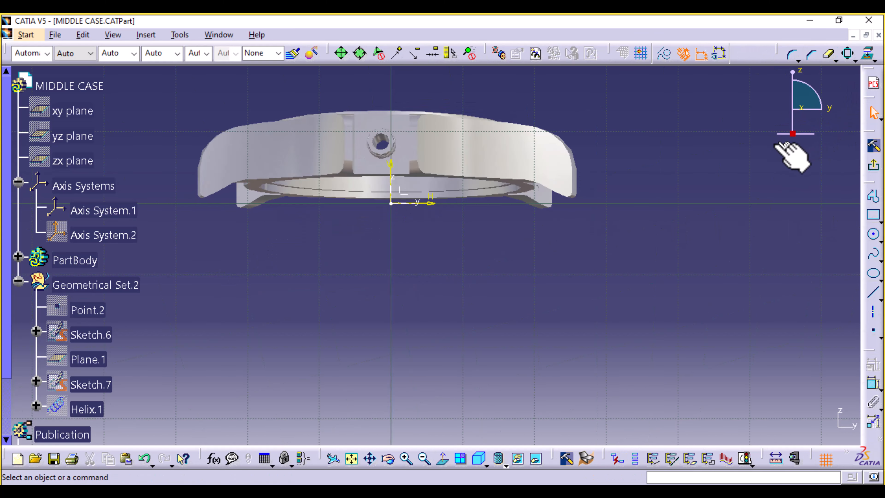
mouse_move(457, 241)
middle_down()
mouse_move(499, 334)
mouse_move(504, 316)
mouse_move(488, 316)
mouse_move(510, 330)
mouse_move(498, 322)
mouse_move(494, 289)
middle_up()
right_click(454, 296)
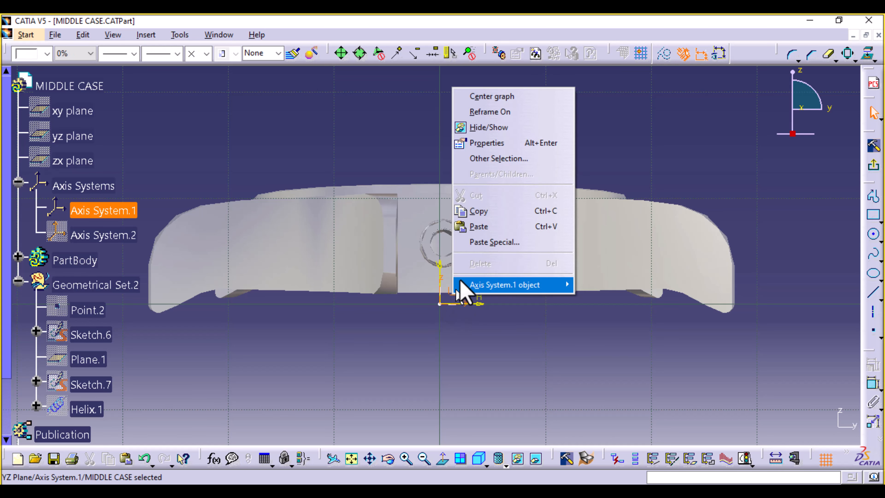
click(512, 227)
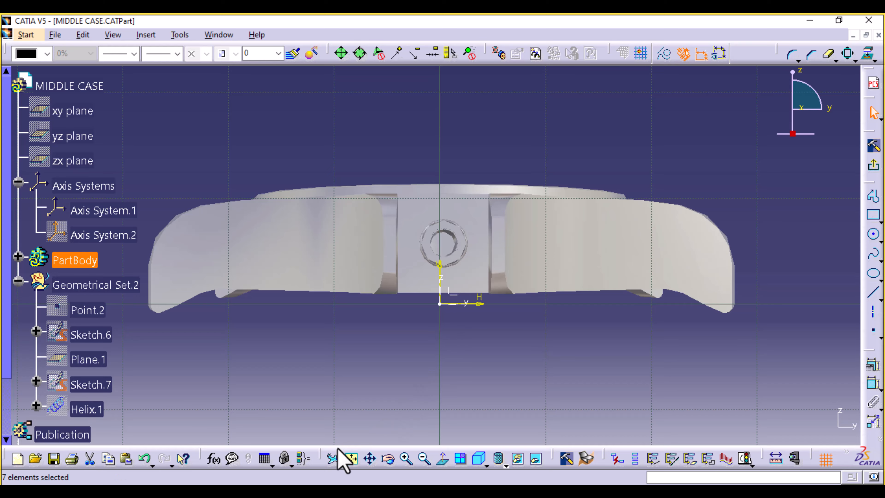
Step: Move the pasted ROLEX outline from its distant location onto the watch case, just above the sketch origin
click(351, 458)
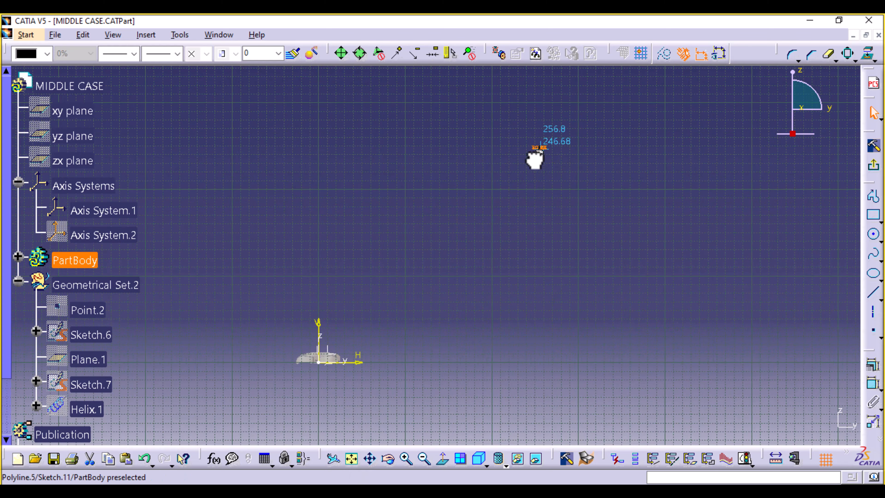
drag(534, 160, 319, 349)
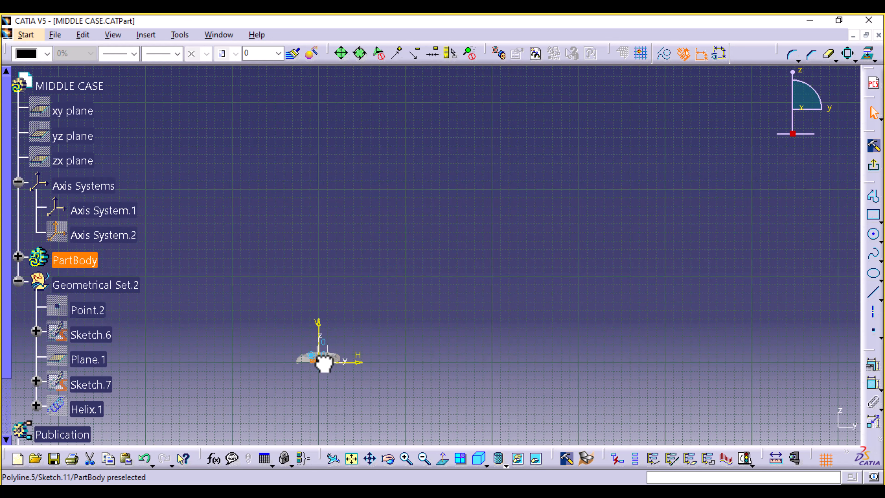
middle_drag(387, 388, 573, 294)
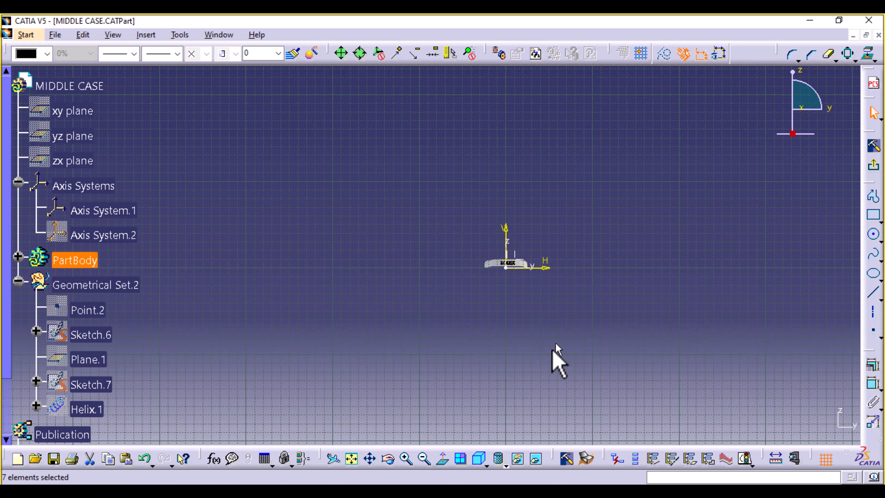
mouse_move(553, 348)
middle_down()
mouse_move(552, 362)
mouse_move(524, 206)
middle_up()
middle_drag(699, 342, 368, 324)
middle_drag(502, 329, 511, 239)
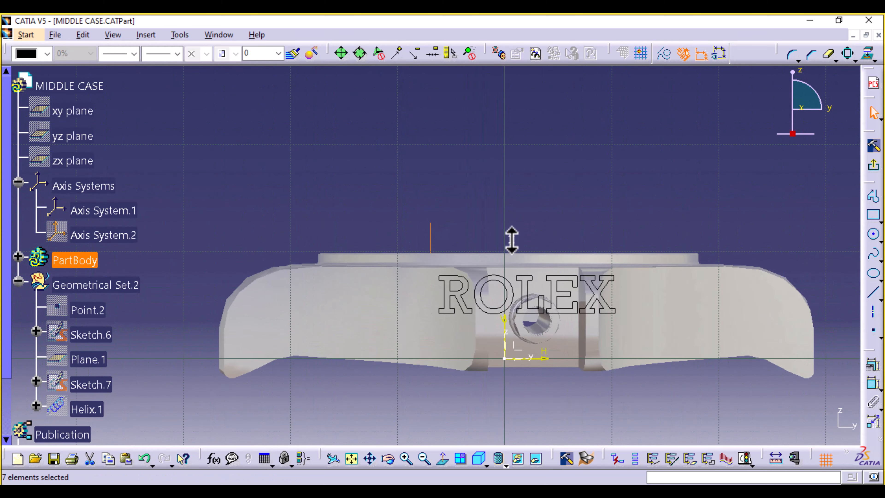
middle_drag(485, 399, 457, 353)
Step: Scale the whole ROLEX outline down to roughly a third of its size without duplicating it
drag(376, 150, 623, 337)
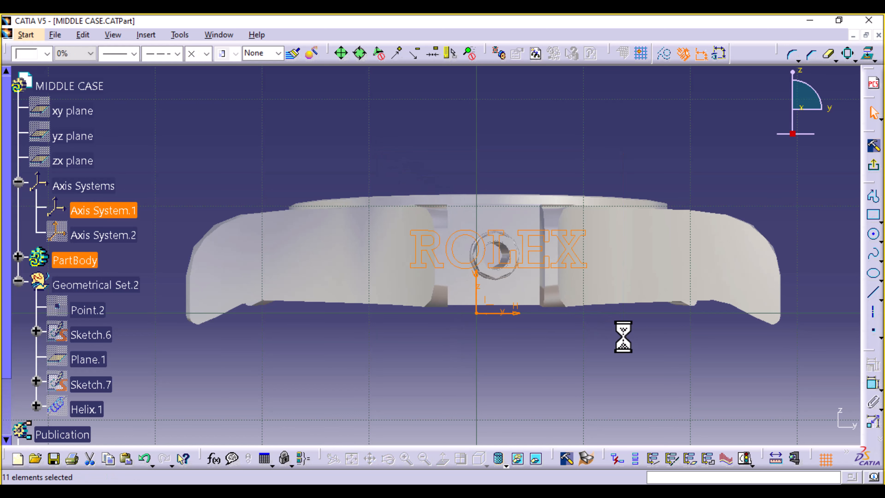
click(847, 53)
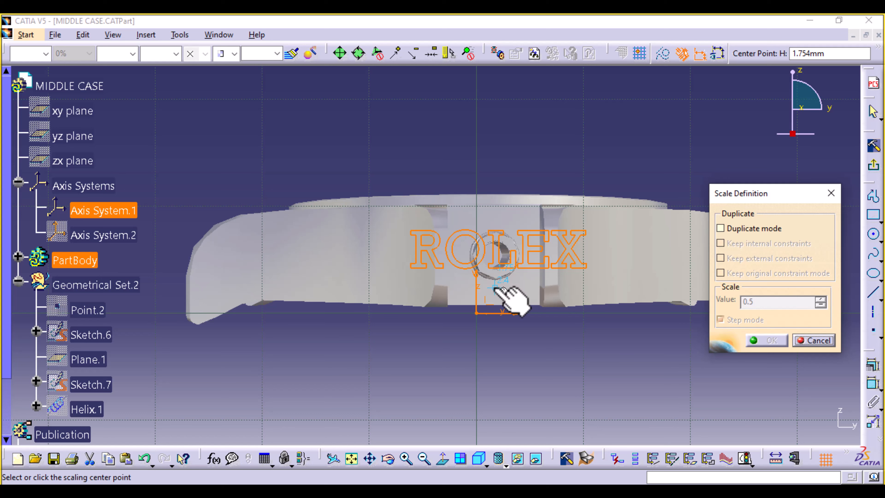
click(479, 228)
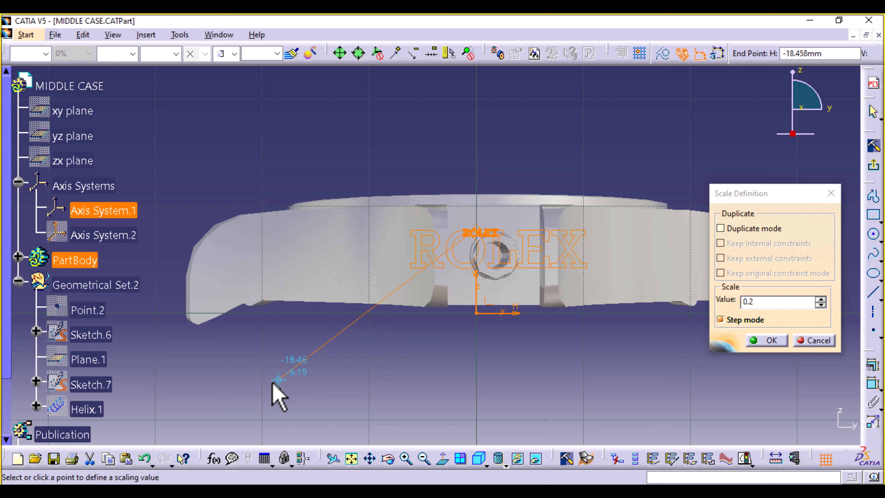
click(244, 392)
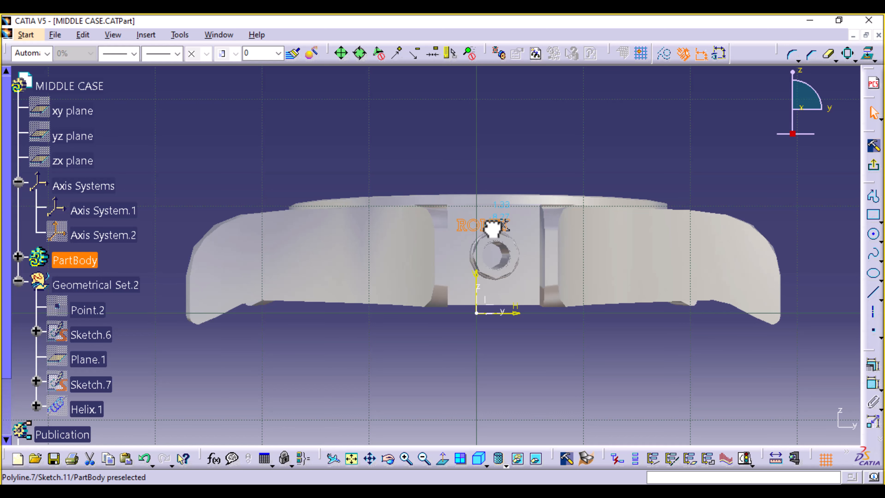
Step: Exit the sketch and cut the ROLEX outline into the case's inner wall with a 17.5 mm deep Pocket
click(874, 168)
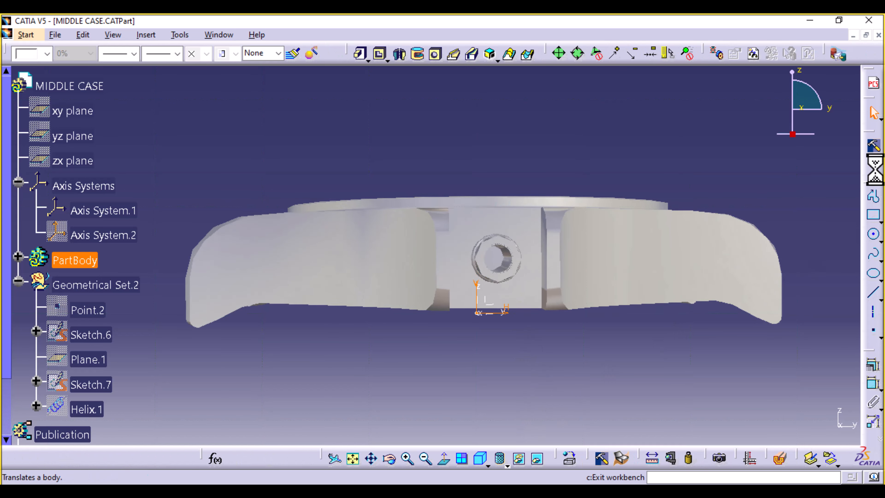
click(522, 251)
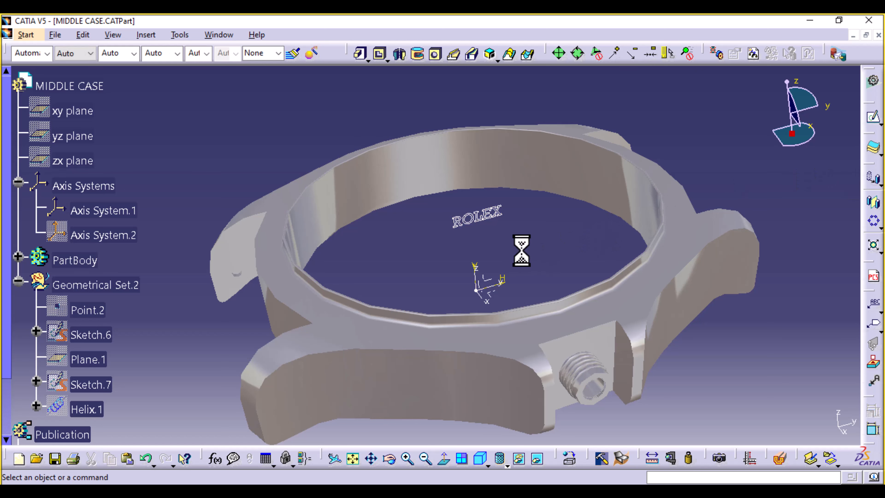
click(491, 217)
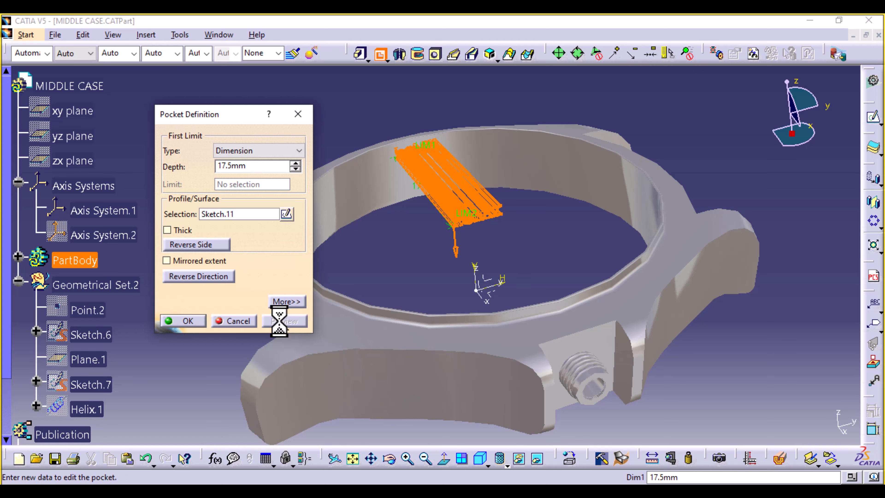
click(188, 320)
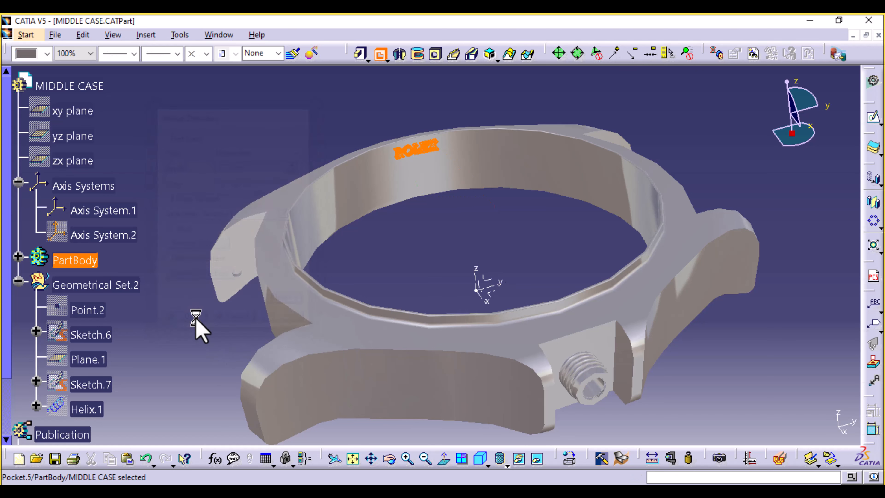
click(406, 277)
ctrl+middle_drag(495, 232, 494, 166)
middle_drag(485, 198, 466, 280)
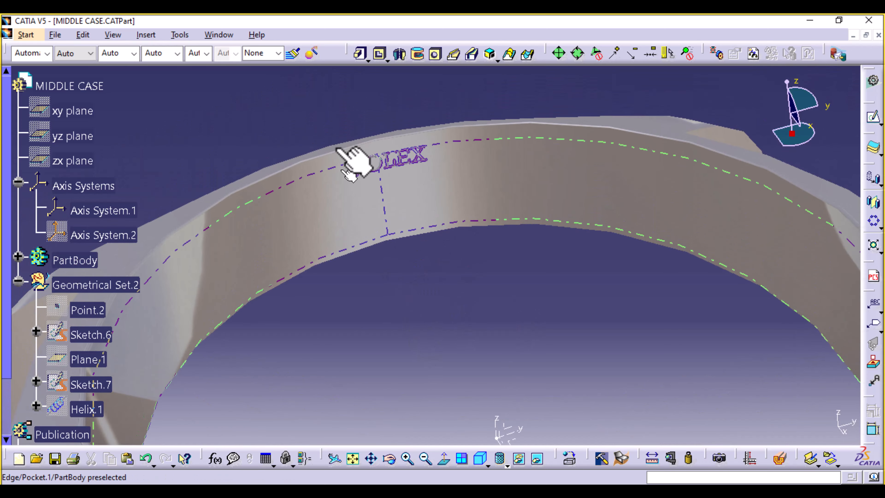
ctrl+middle_drag(424, 210, 424, 149)
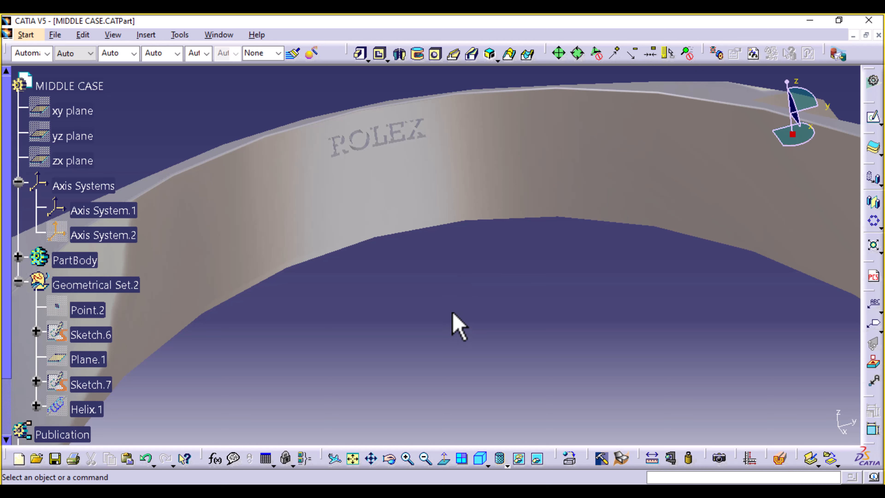
middle_drag(454, 316, 383, 297)
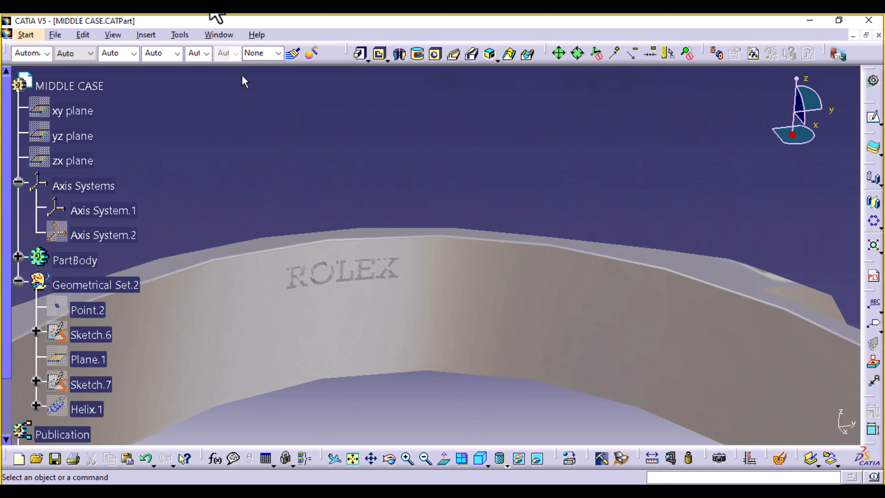
Step: Open ROLEX ASSEMBLY 1, examine the ROLEX engraving beside the dial, and close the assembly without saving modified documents
click(55, 35)
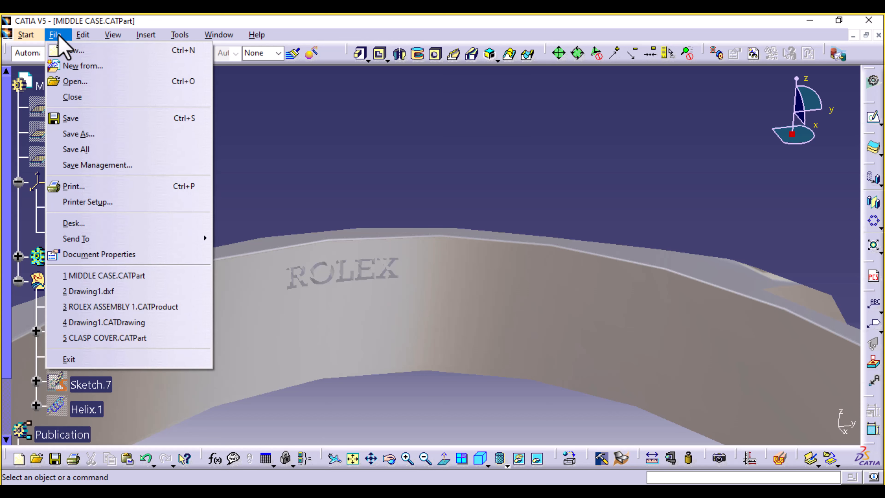
click(86, 309)
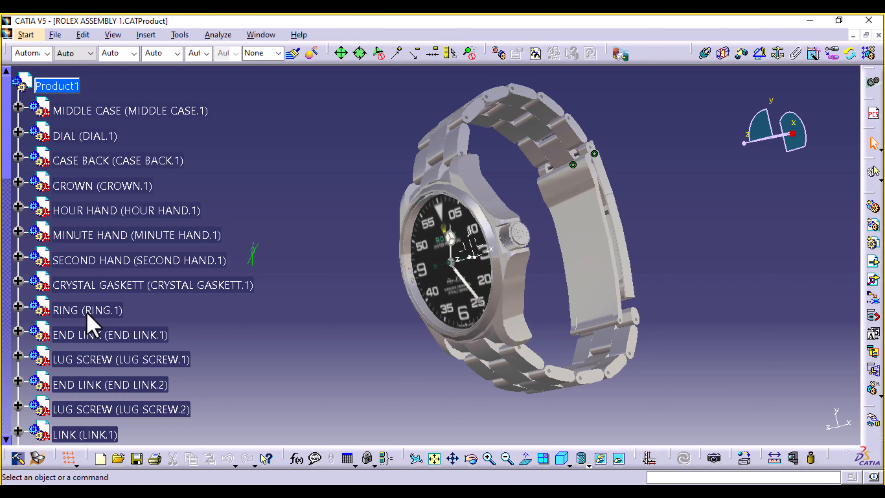
middle_drag(419, 359, 497, 137)
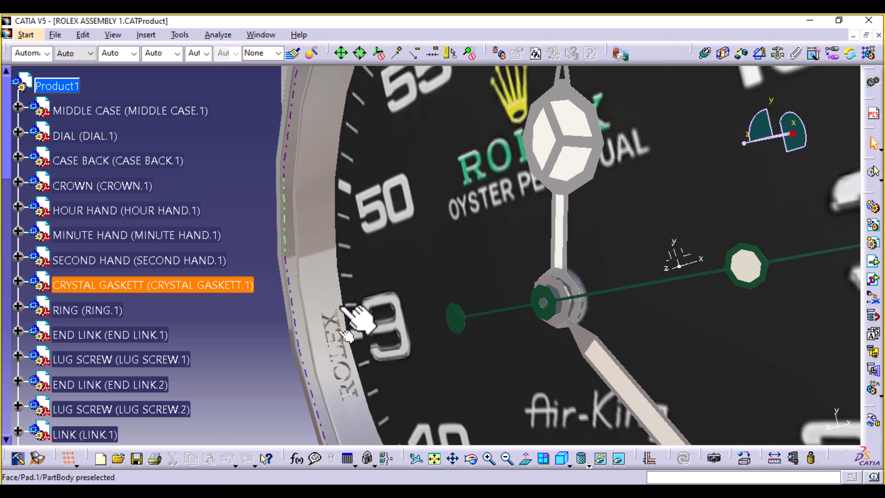
click(878, 36)
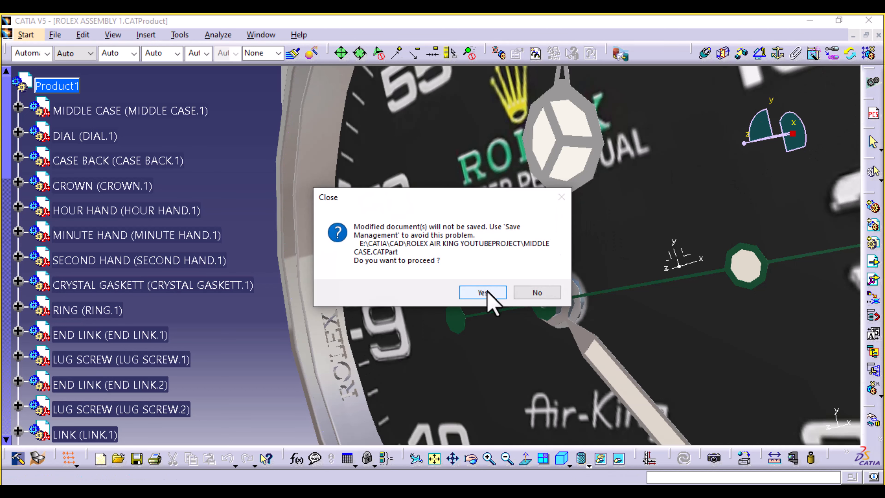
click(484, 293)
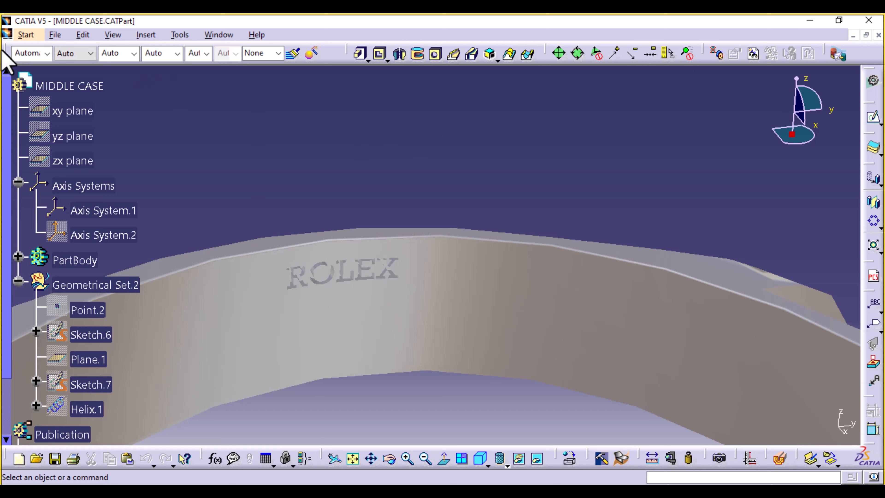
Step: Start a circular pattern on the middle case using the Complete crown option with 20 instances
click(144, 35)
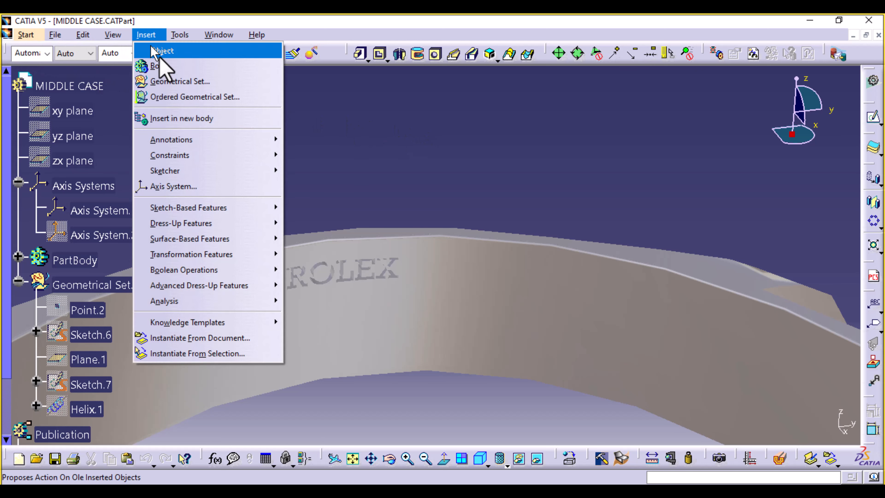
mouse_move(247, 256)
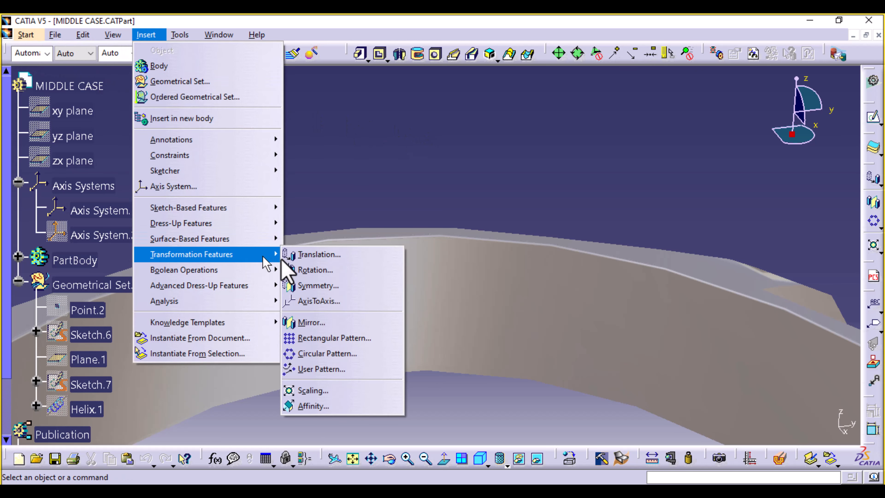
click(327, 353)
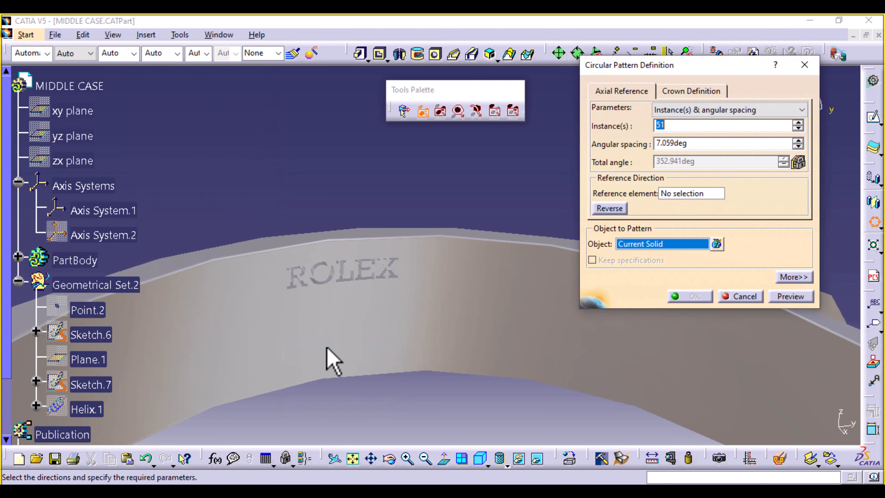
click(801, 109)
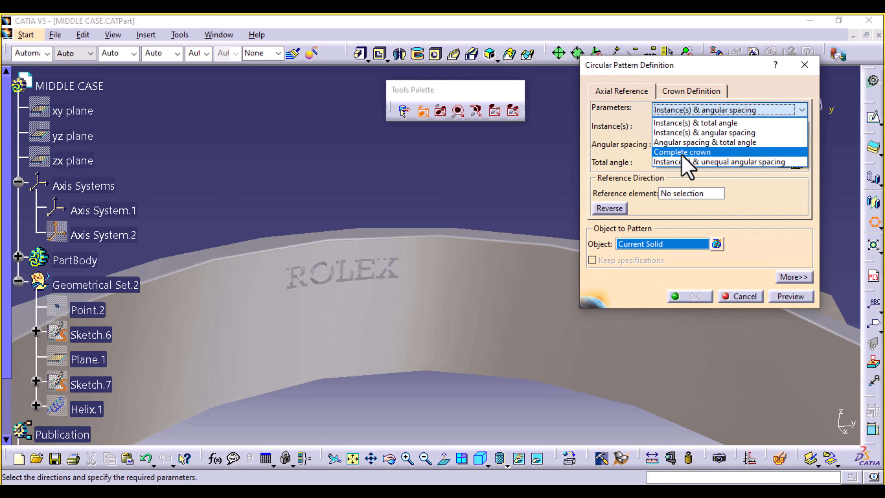
click(682, 152)
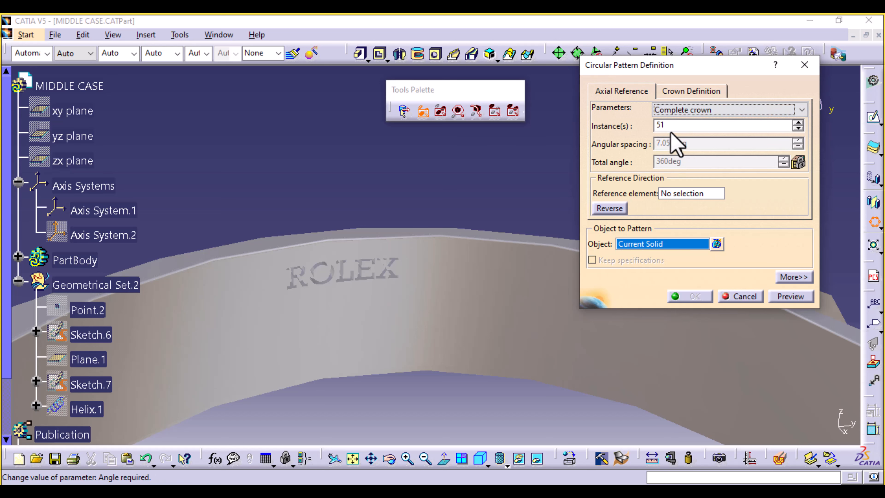
double_click(666, 126)
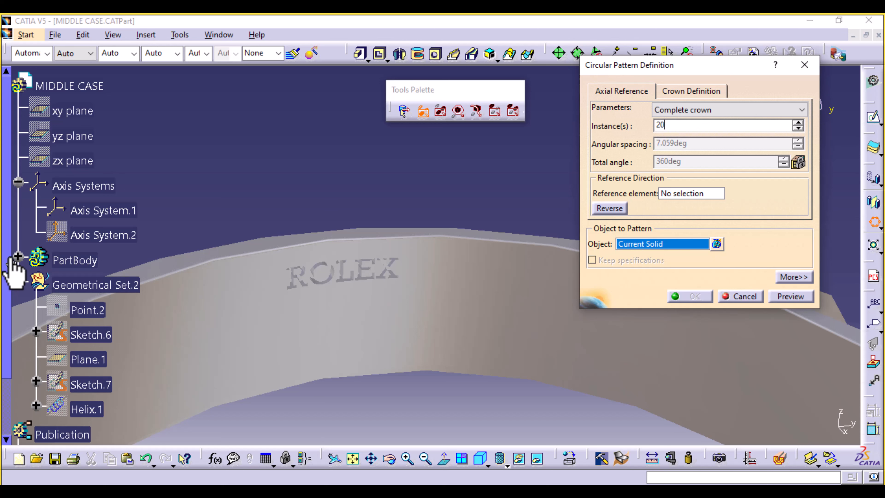
Step: Choose the ROLEX pocket as the object to pattern and the Z axis of Axis System.1 as the reference direction
click(18, 258)
scroll(69, 304, down, 10)
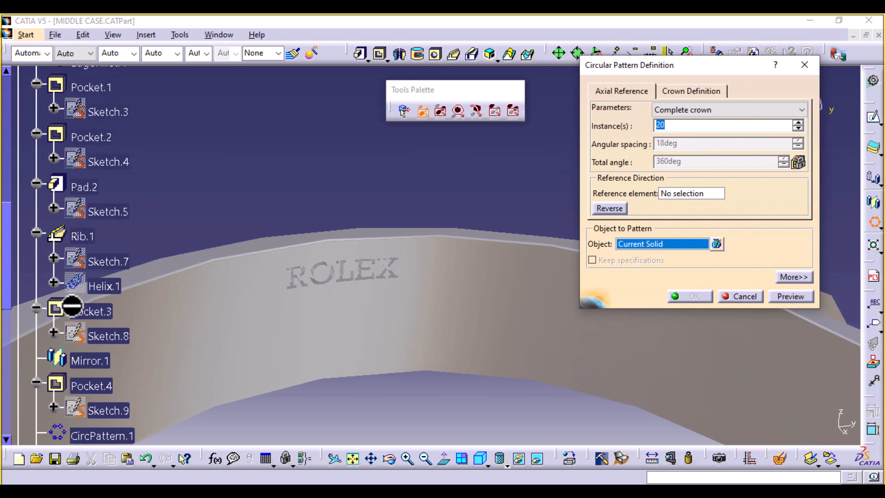
scroll(71, 305, down, 2)
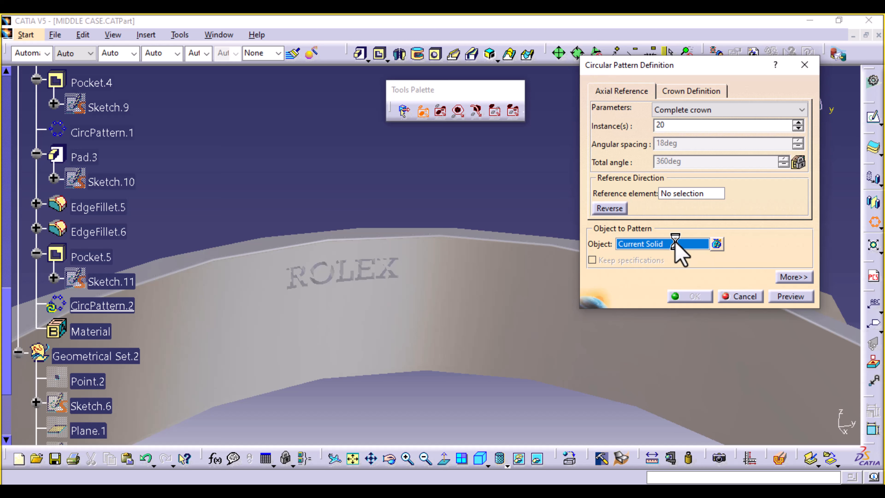
click(342, 266)
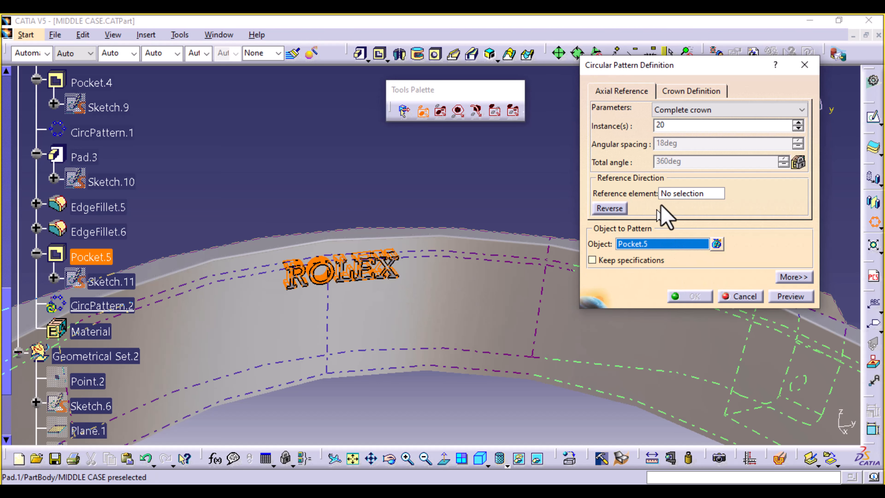
click(670, 197)
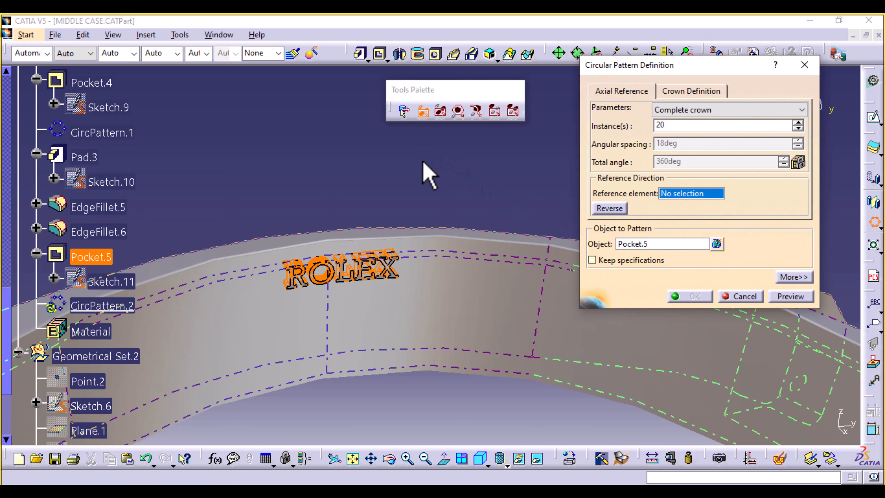
middle_drag(429, 175, 438, 331)
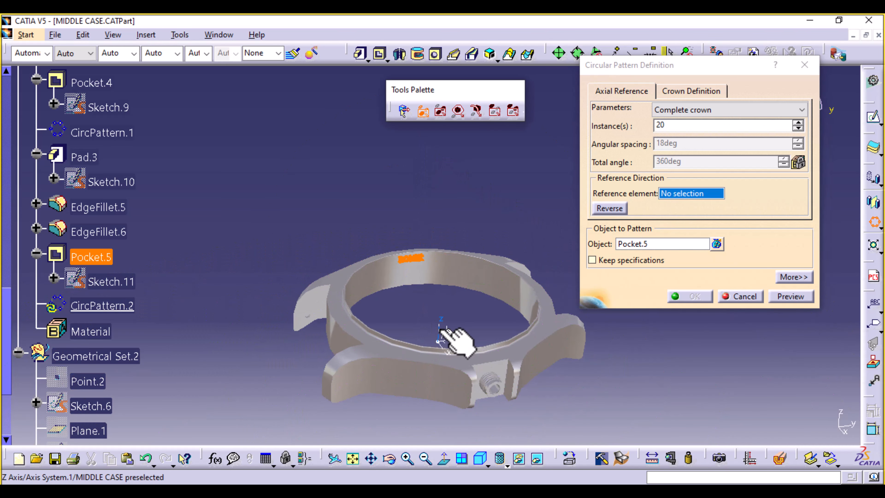
click(440, 329)
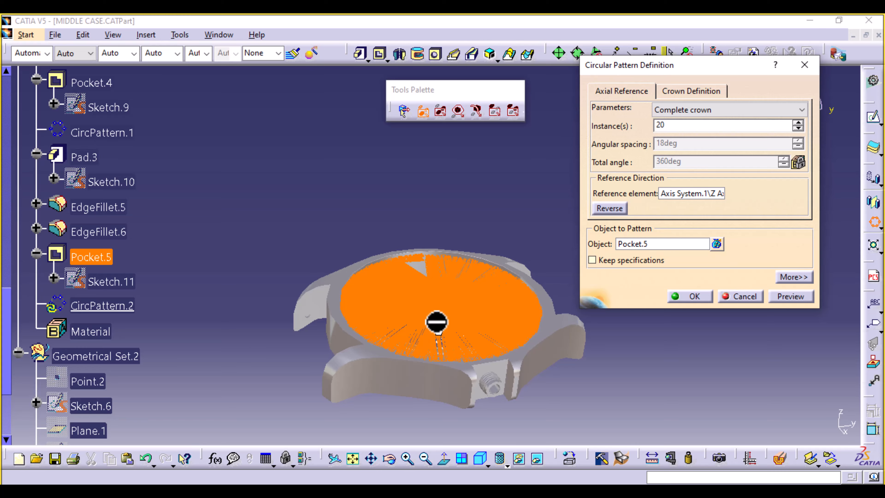
Step: Try 22 instances, settle on 21 so the ROLEX words sit close together around the ring, and create the pattern
middle_drag(437, 331, 483, 87)
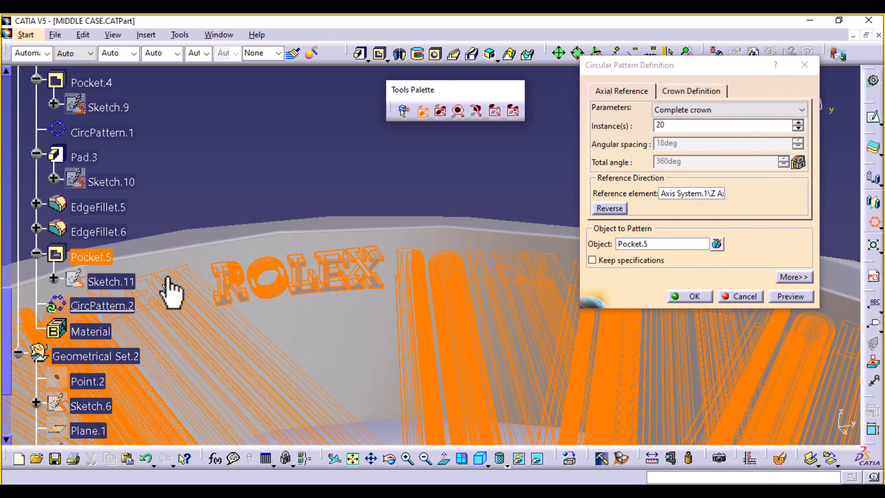
click(797, 122)
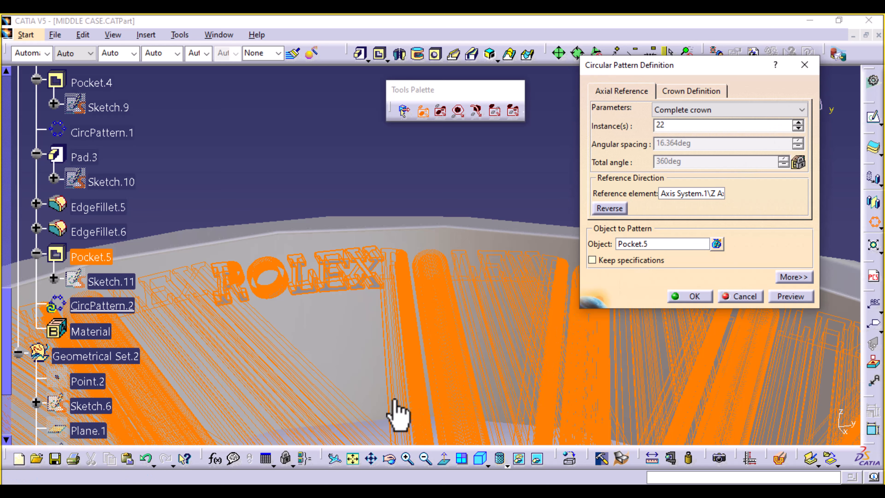
middle_drag(396, 408, 372, 364)
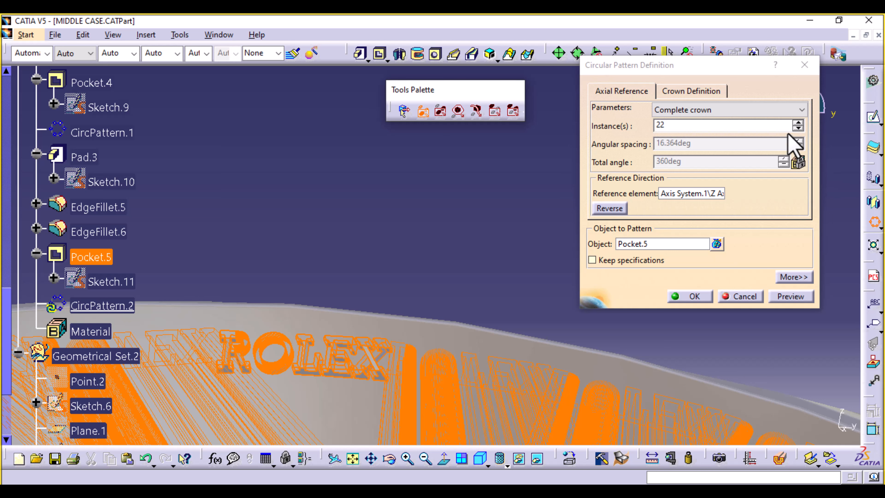
click(798, 128)
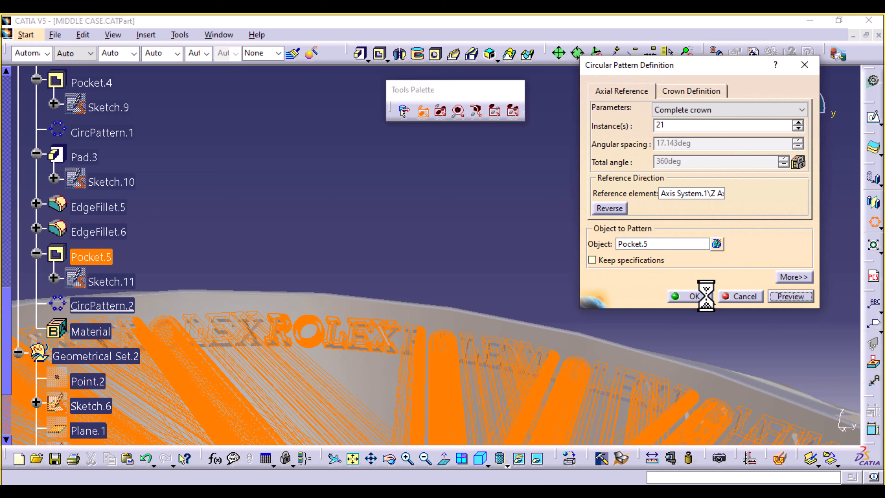
click(705, 296)
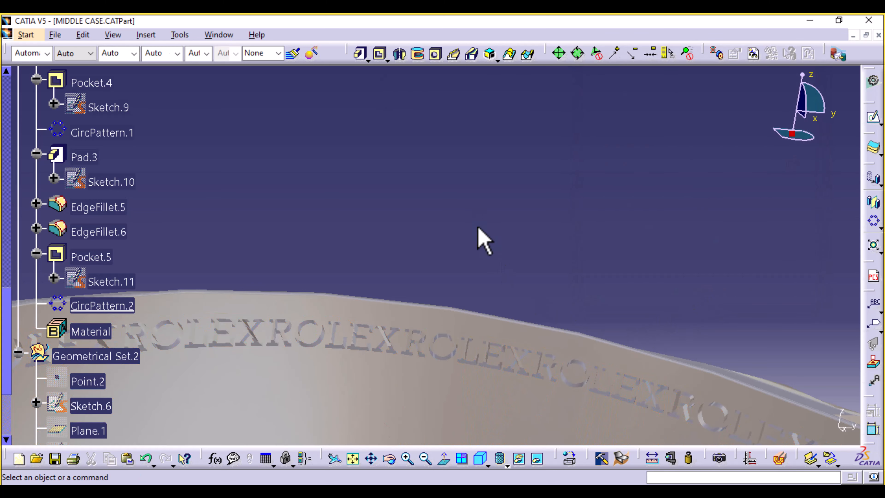
Step: Hide Axis System.1, then save and close the MIDDLE CASE part
middle_drag(410, 161, 479, 415)
middle_drag(352, 200, 557, 214)
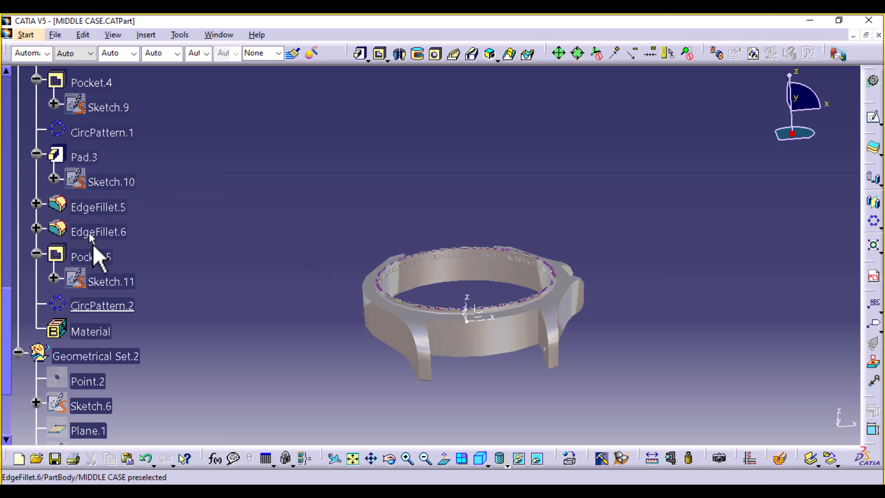
scroll(98, 244, up, 10)
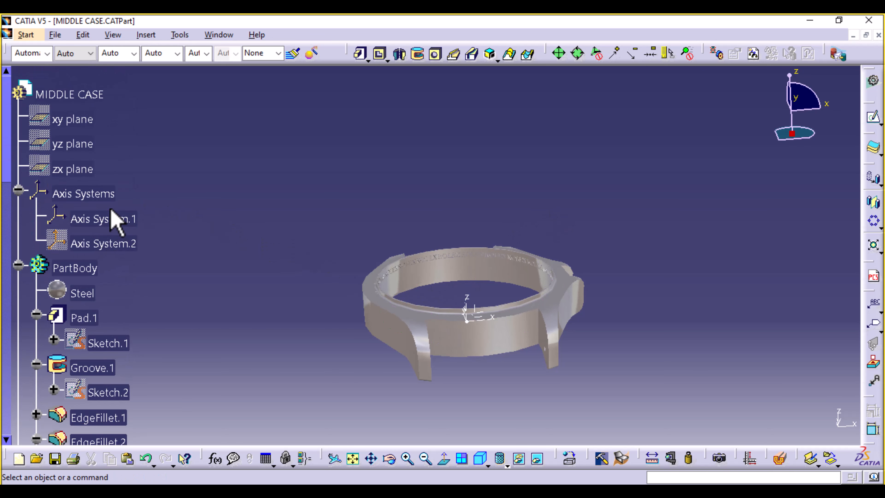
right_click(117, 220)
click(155, 258)
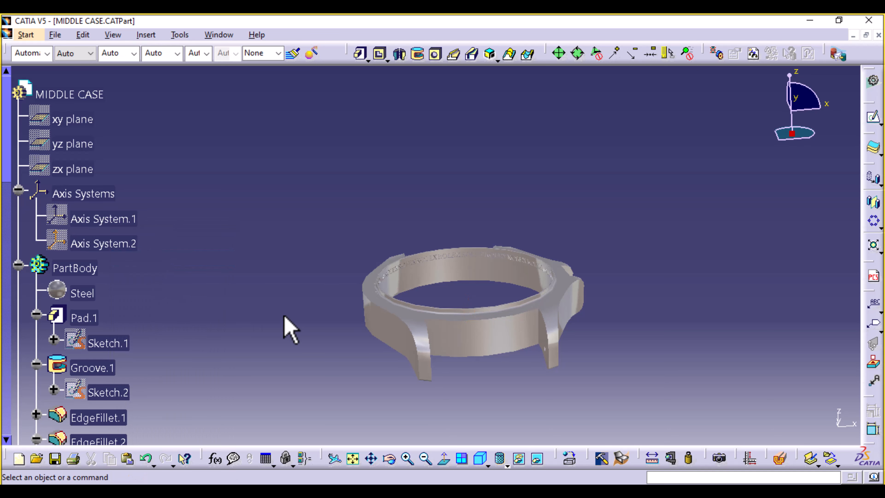
key(ctrl+s)
click(878, 35)
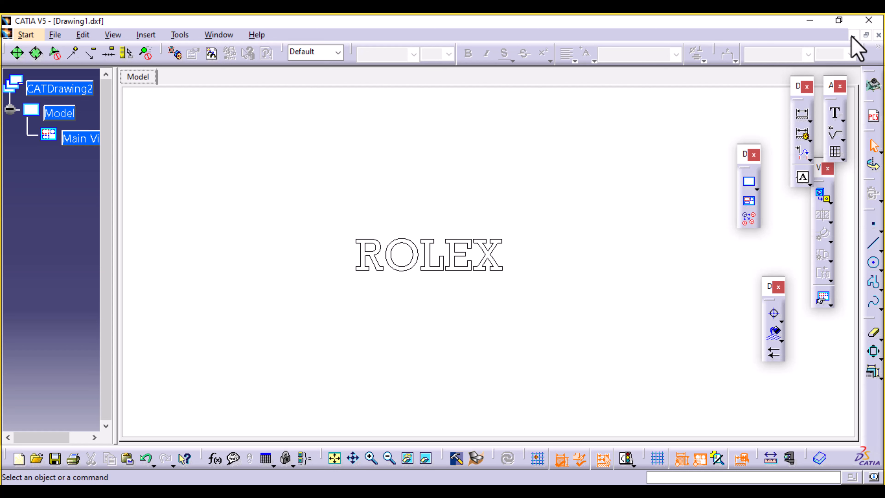
Step: Close the Drawing1.dxf window, saving its drawing as CATDrawing2 in the ROLEX AIR KING YOUTUBEPROJECT folder
click(878, 35)
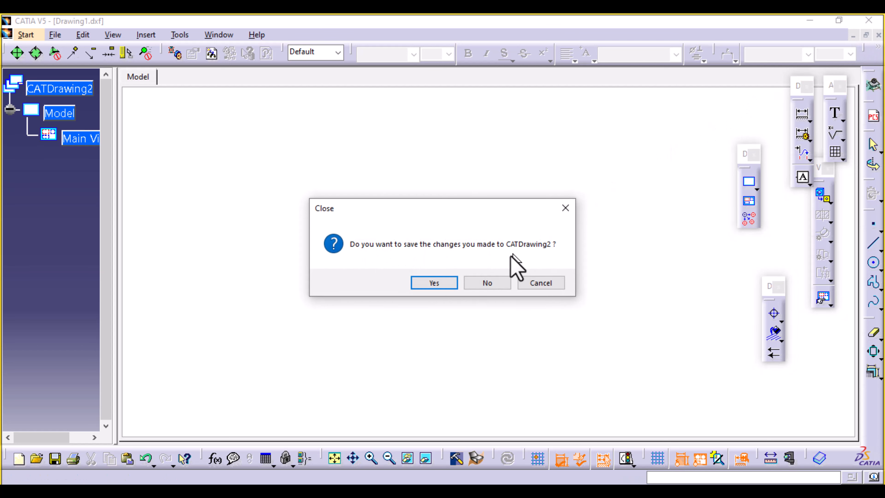
click(446, 285)
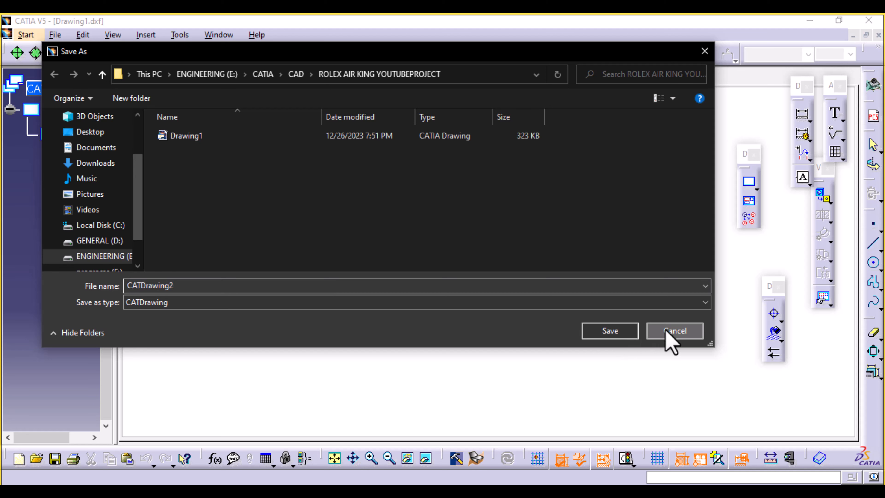
click(673, 337)
click(878, 35)
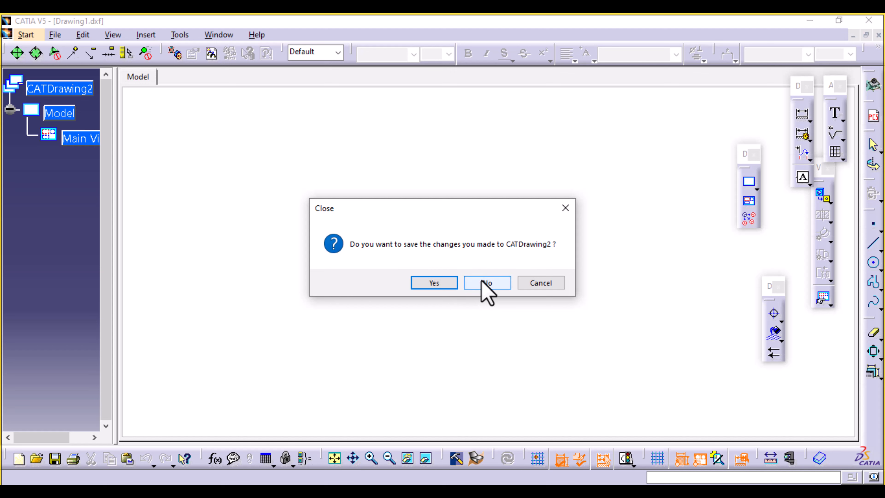
click(441, 284)
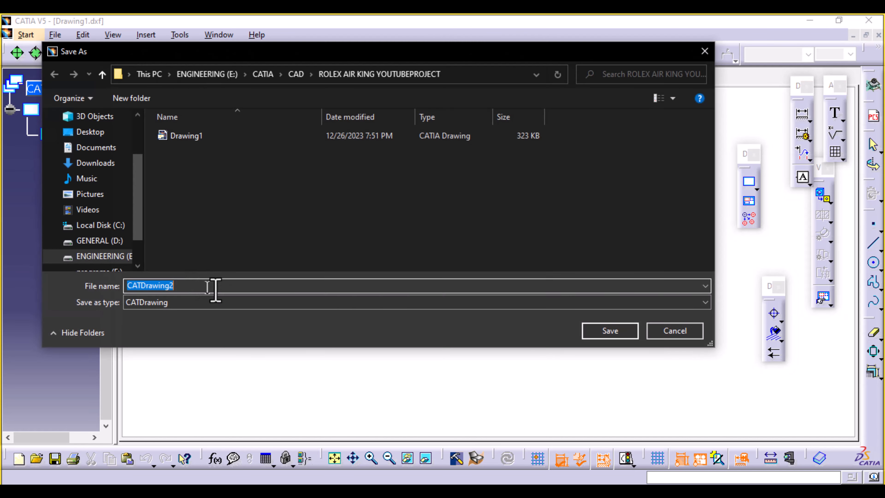
click(615, 331)
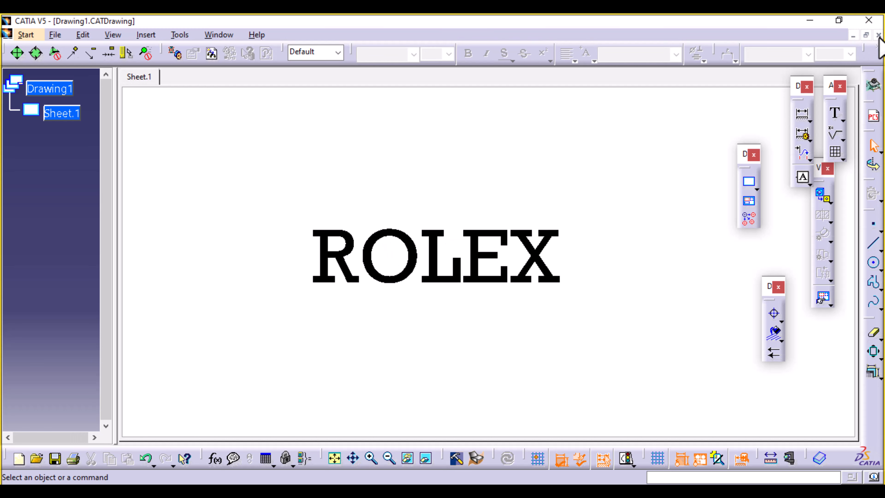
Step: Close Drawing1 with its changes saved, and also close the CLASP COVER and CLASP SAFETY COVER parts
click(878, 35)
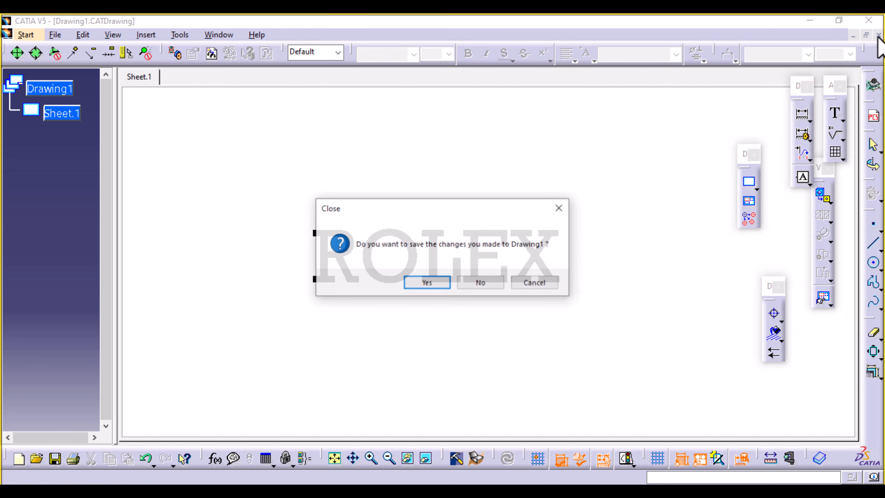
click(432, 282)
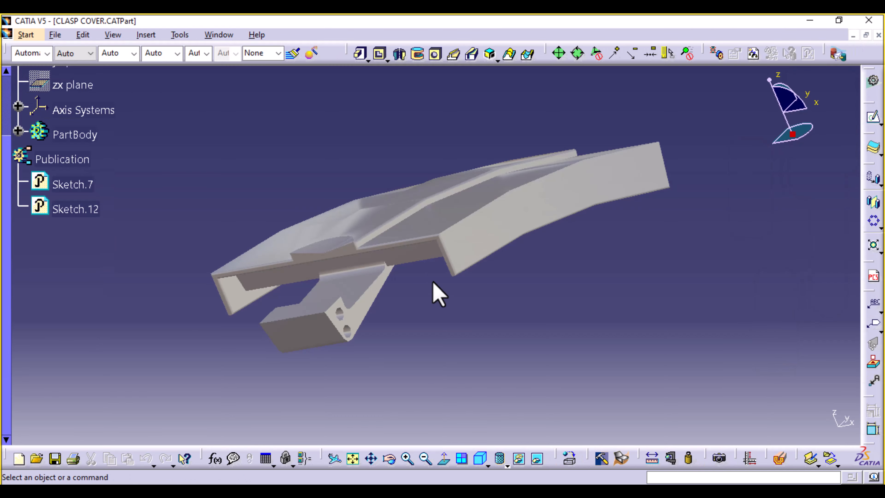
click(878, 36)
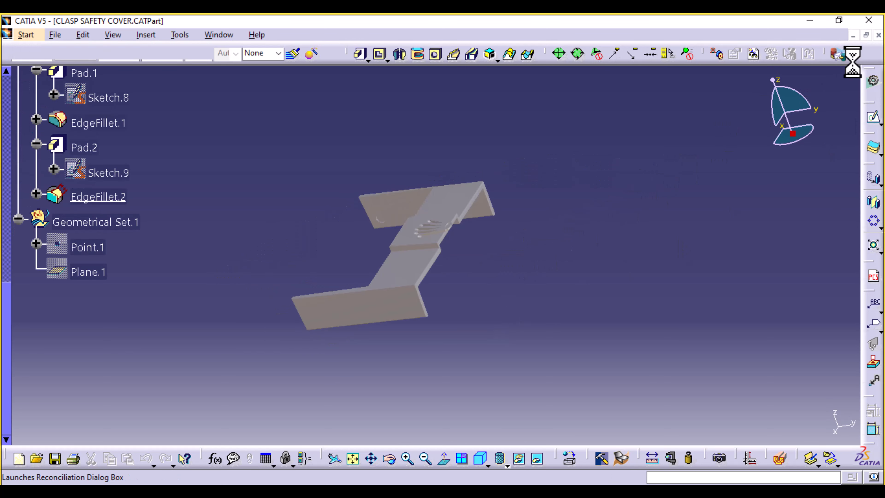
click(878, 35)
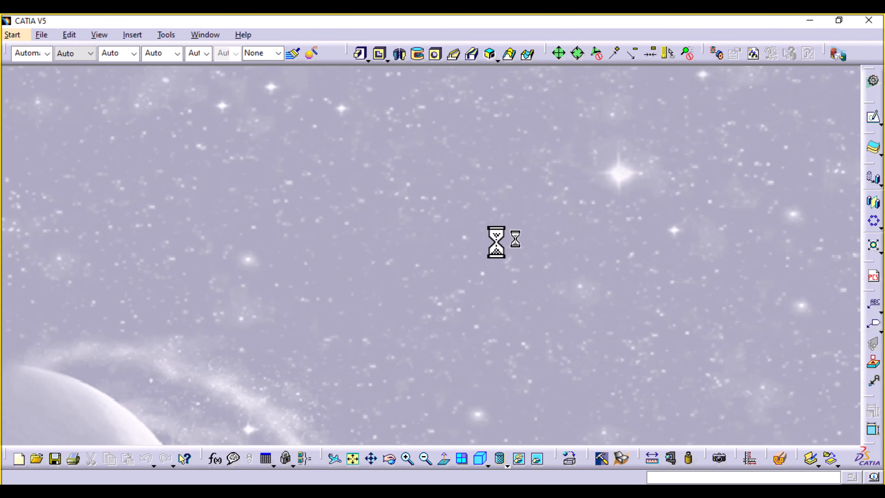
Step: Open the CLASP BLADE 1 part from the ROLEX AIR KING YOUTUBEPROJECT folder
click(41, 35)
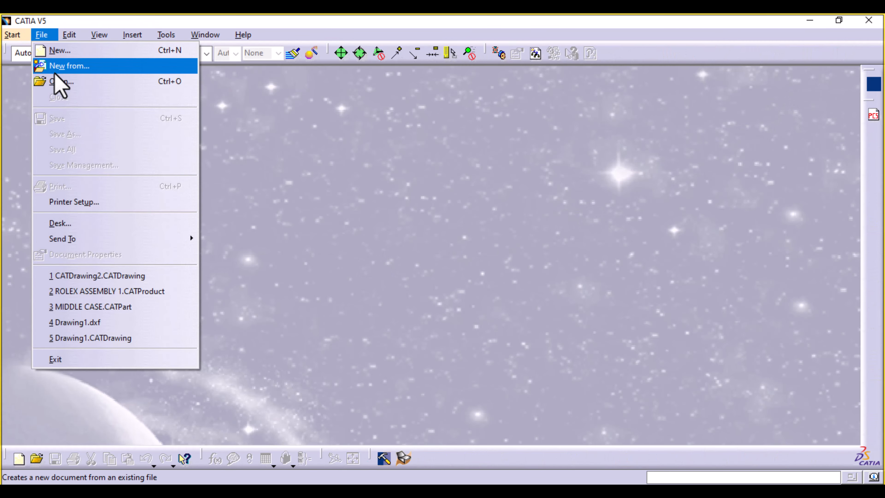
click(58, 81)
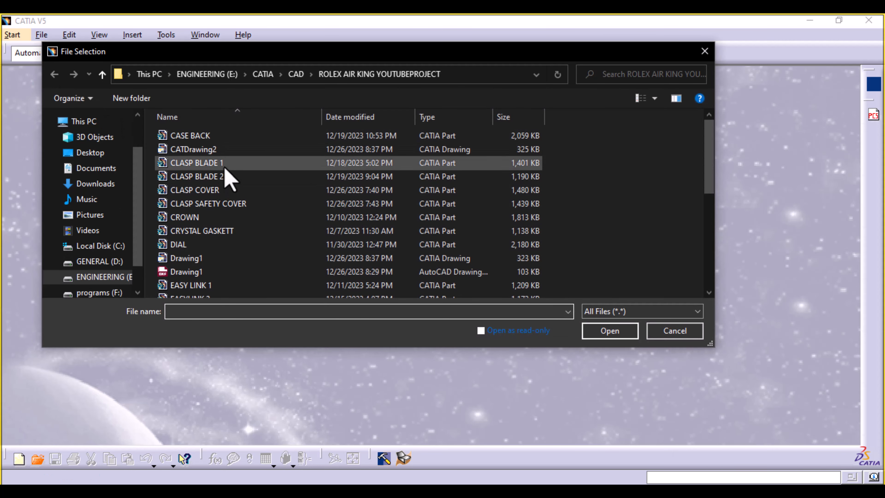
click(226, 163)
click(610, 331)
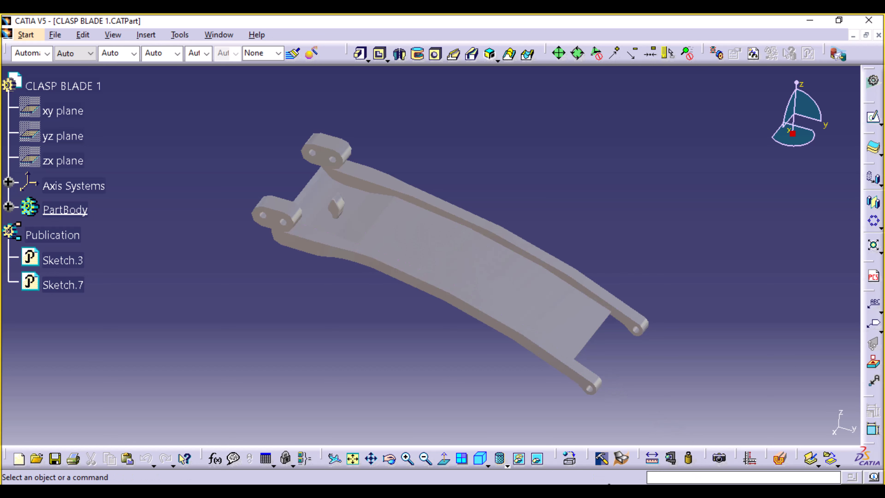
mouse_move(558, 491)
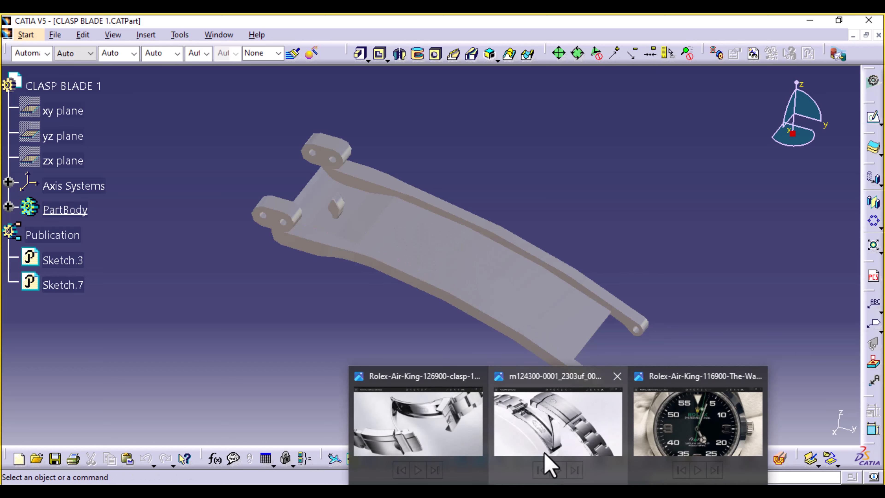
click(536, 436)
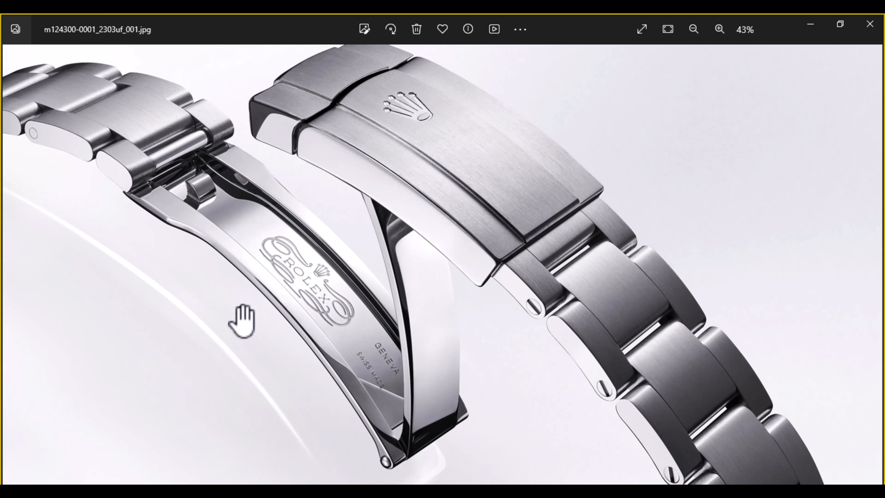
Step: Examine the ROLEX, crown and scrollwork engraving on the clasp blade up close in the photo
drag(240, 317, 258, 250)
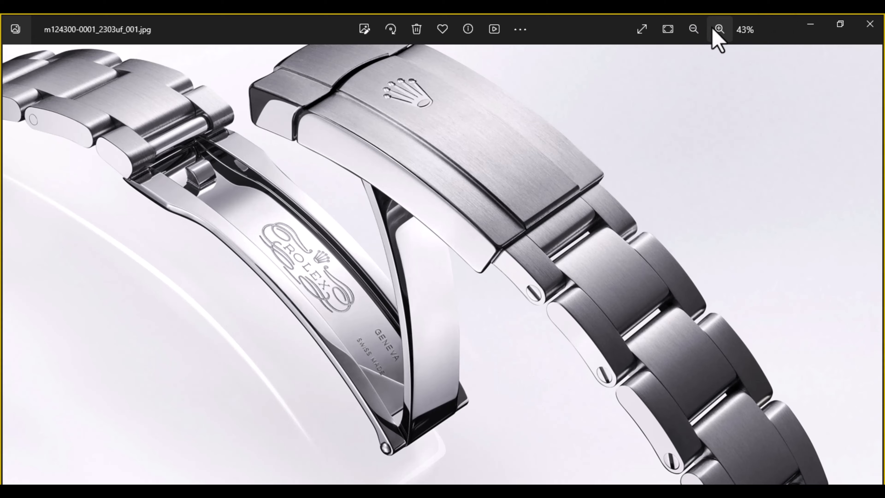
click(719, 30)
click(719, 29)
scroll(474, 242, down, 2)
scroll(438, 247, up, 4)
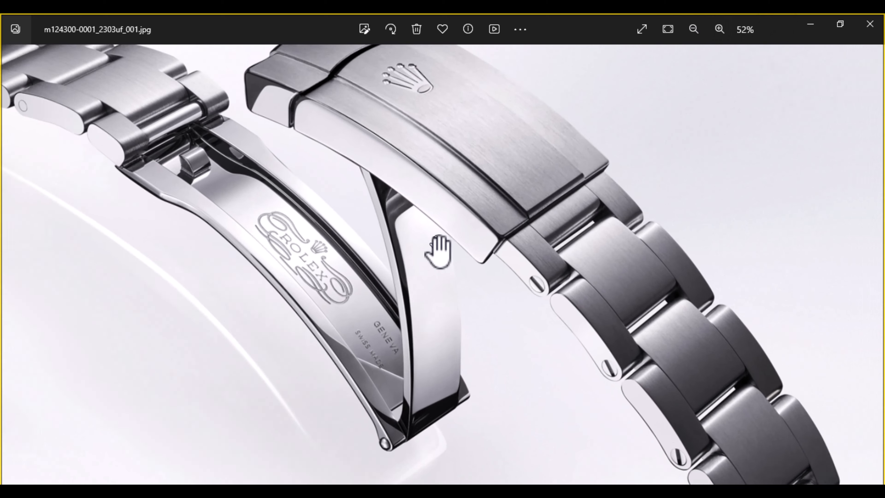
scroll(438, 249, up, 2)
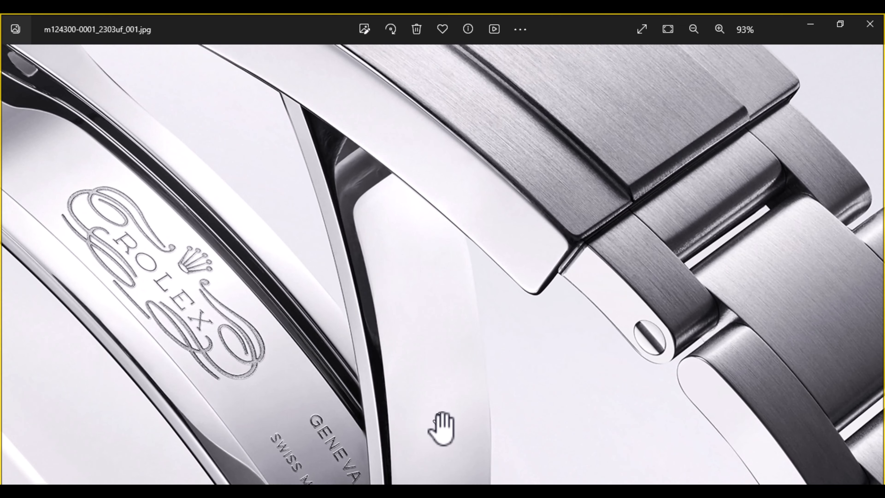
drag(461, 418, 666, 309)
scroll(432, 275, down, 4)
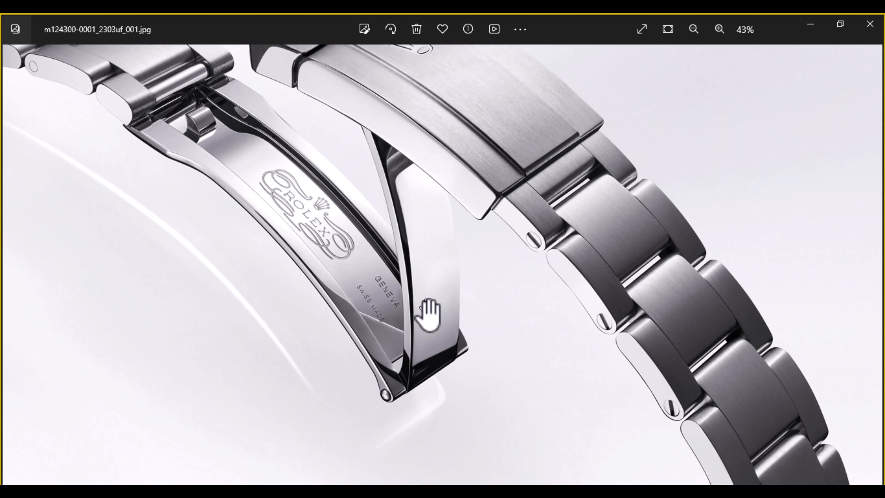
scroll(429, 314, down, 2)
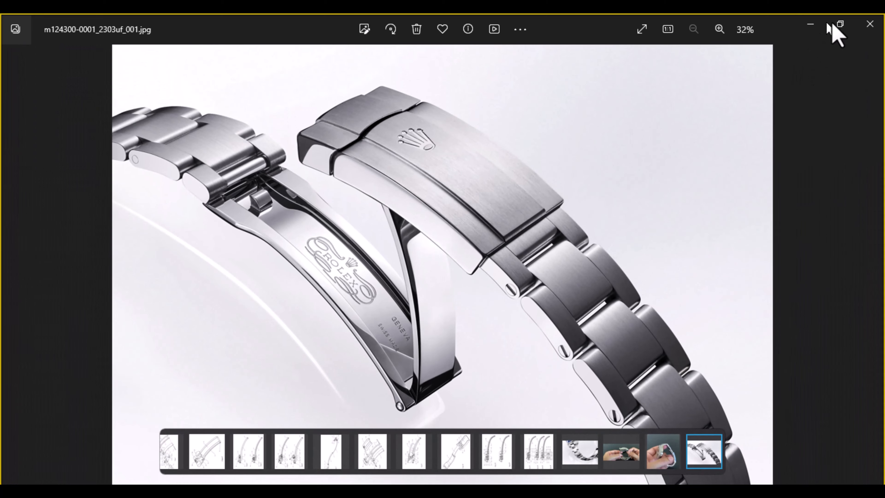
Step: Close the two open clasp photos and open the B.jpg picture from the desktop in a maximized window
click(876, 24)
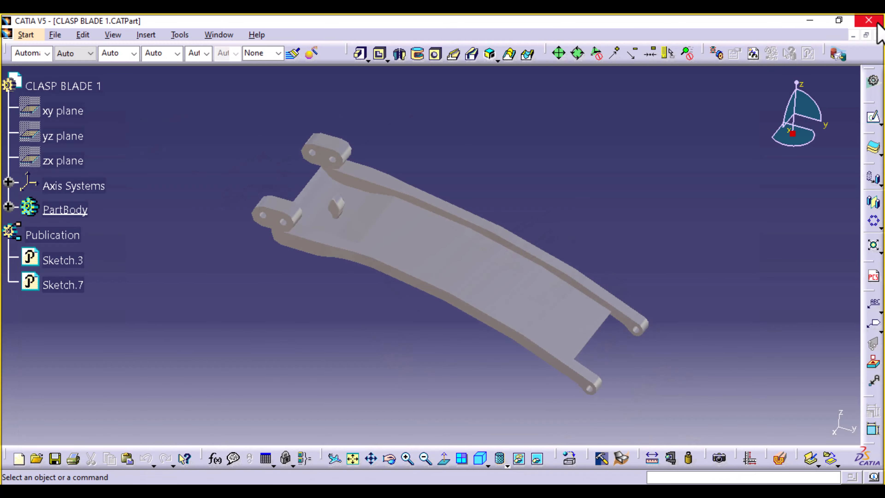
click(808, 20)
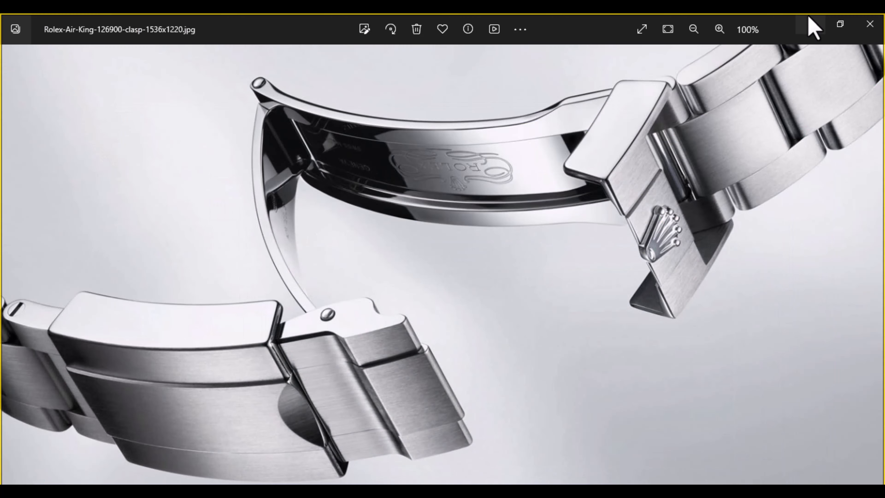
click(872, 21)
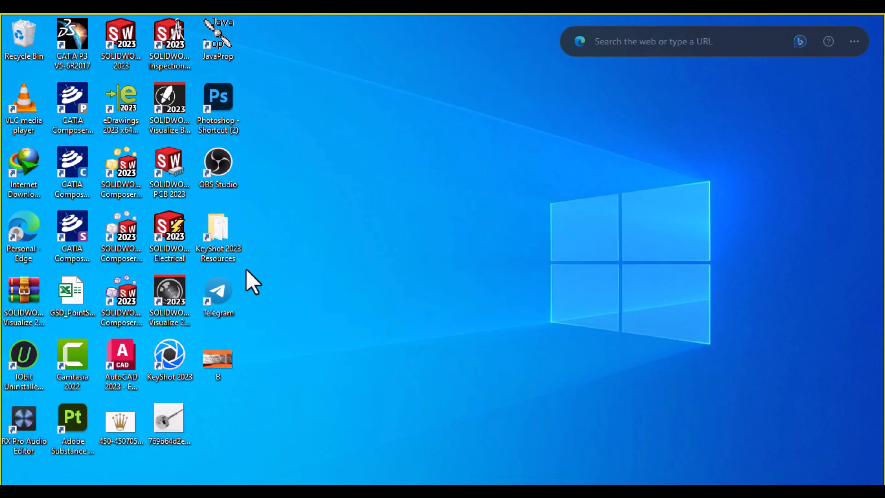
double_click(219, 363)
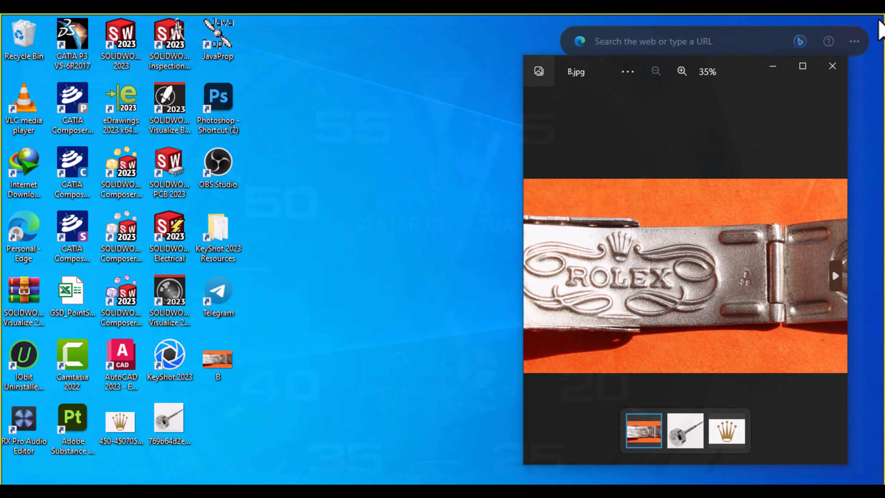
click(803, 66)
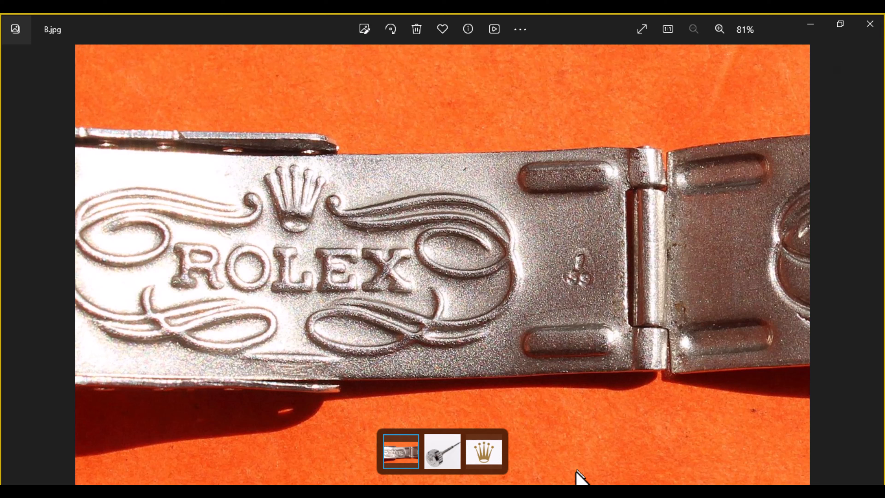
Step: Switch to CATIA V5 and reopen the recently used Drawing1.dxf drawing
mouse_move(617, 493)
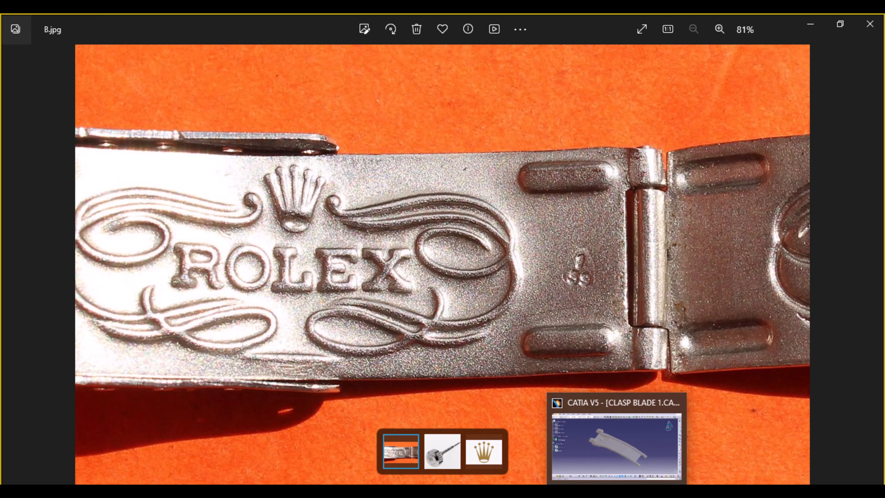
click(616, 446)
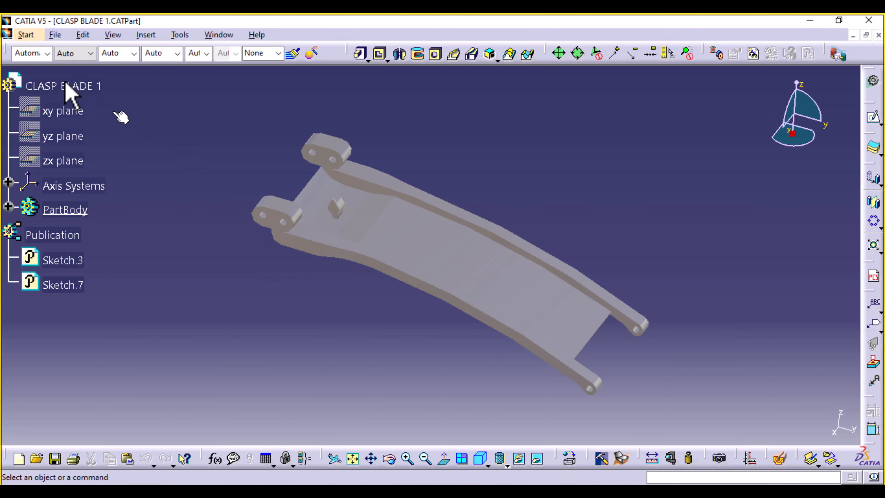
click(56, 35)
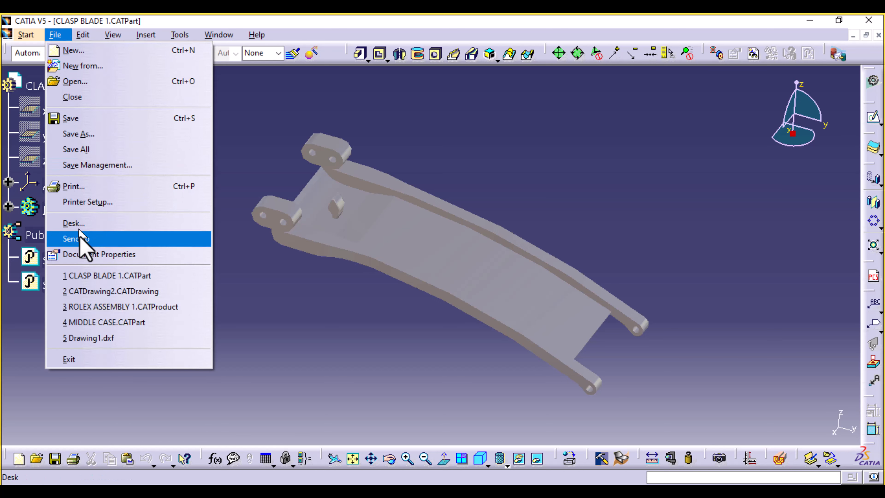
click(101, 340)
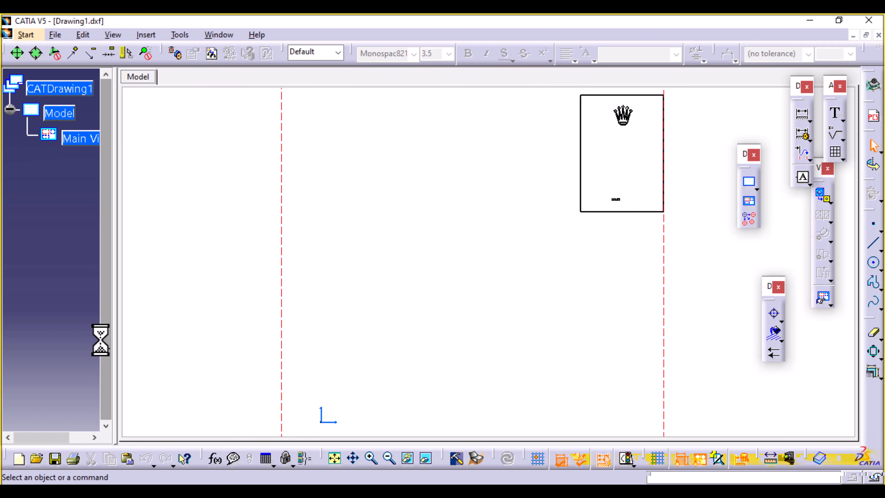
mouse_move(625, 273)
middle_down()
mouse_move(571, 322)
mouse_move(560, 229)
middle_up()
mouse_move(715, 227)
middle_down()
mouse_move(598, 253)
mouse_move(472, 326)
middle_up()
middle_drag(529, 221, 535, 297)
mouse_move(500, 369)
middle_down()
mouse_move(613, 351)
mouse_move(628, 326)
mouse_move(606, 318)
middle_up()
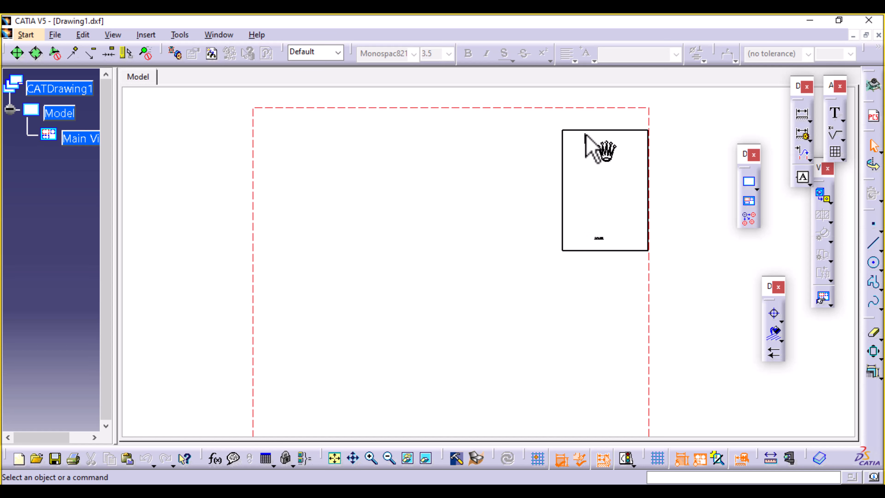
middle_click(599, 190)
drag(493, 218, 486, 220)
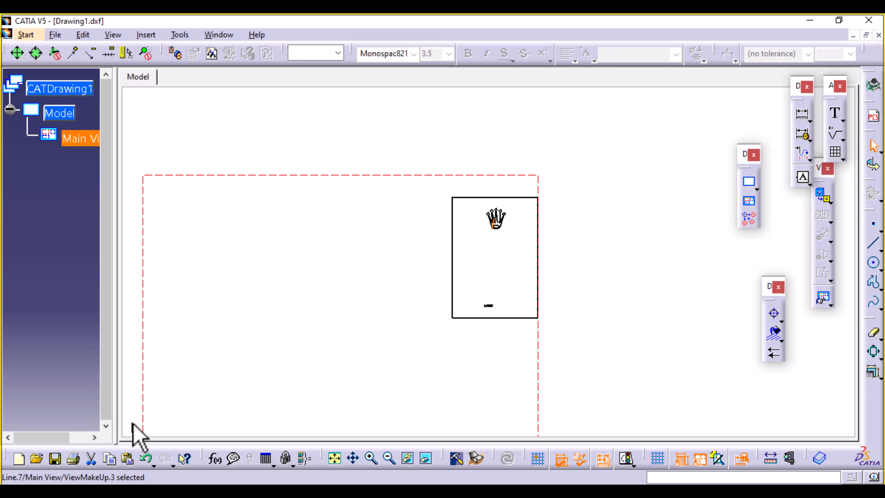
click(143, 459)
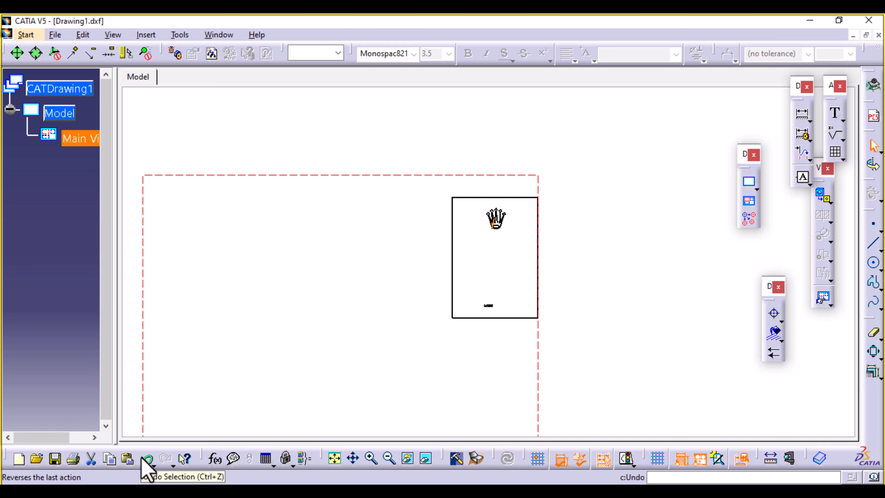
click(146, 458)
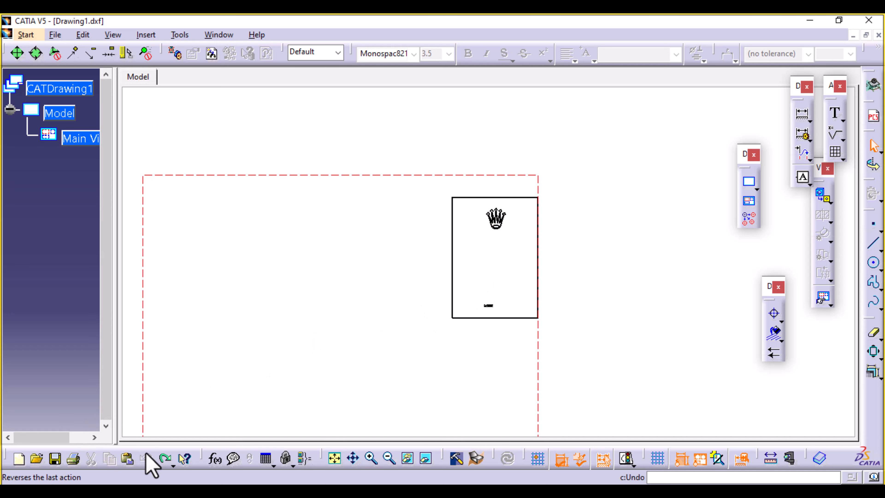
Step: Select the complete crown outline in the drawing and constrain its geometry
mouse_move(529, 376)
ctrl+middle_down()
mouse_move(549, 355)
mouse_move(528, 237)
mouse_move(546, 228)
mouse_move(461, 414)
mouse_move(497, 334)
mouse_move(499, 358)
ctrl+middle_up()
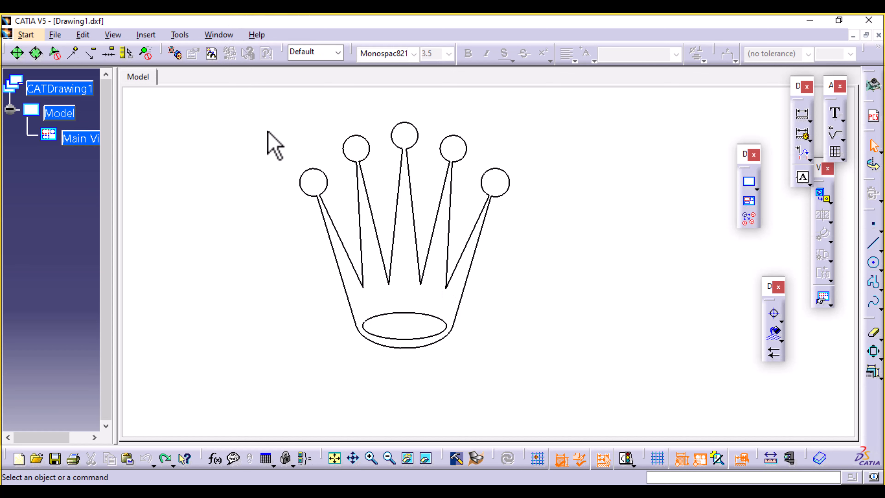
drag(258, 90, 582, 395)
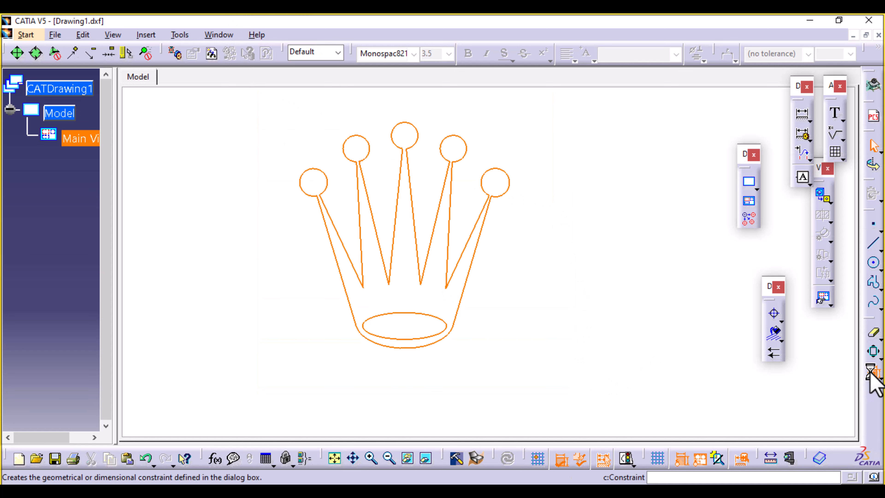
click(872, 372)
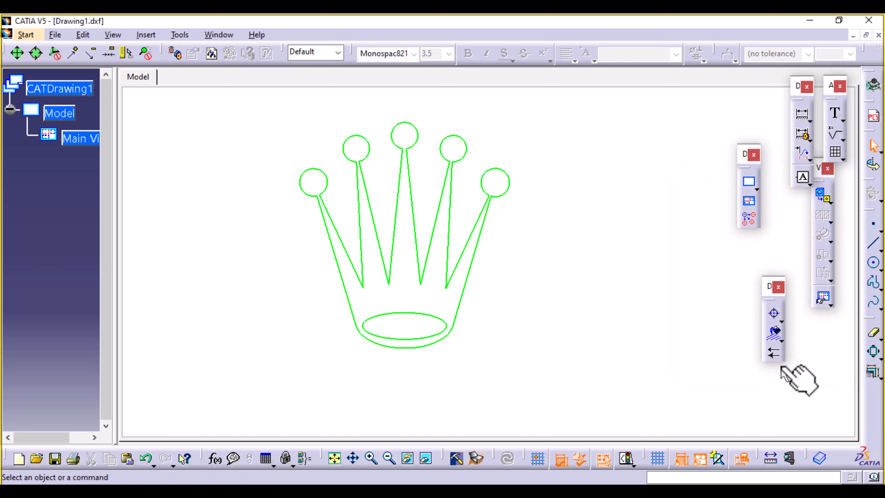
mouse_move(559, 241)
middle_down()
mouse_move(523, 373)
mouse_move(517, 239)
middle_up()
click(559, 242)
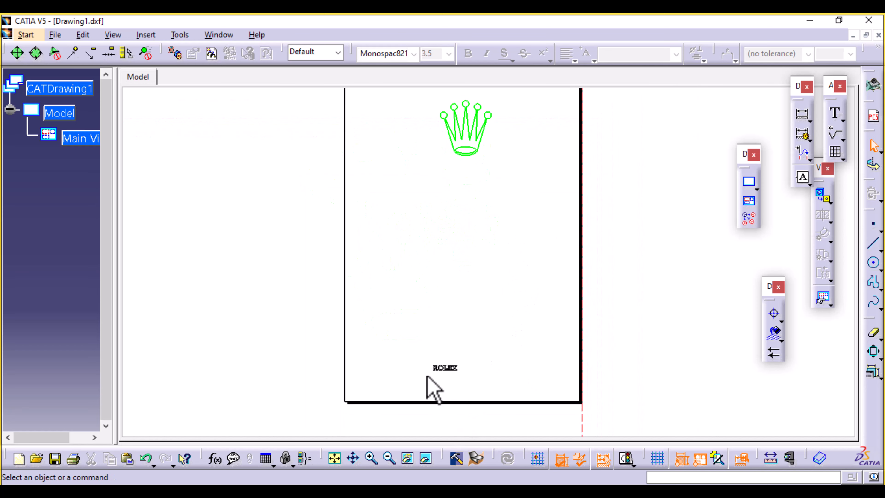
Step: Move the ROLEX lettering from the bottom of the frame to just above and left of the crown
mouse_move(420, 357)
mouse_down()
mouse_move(480, 386)
mouse_move(464, 378)
mouse_move(395, 140)
mouse_move(405, 98)
mouse_up()
mouse_move(454, 255)
middle_down()
mouse_move(434, 352)
mouse_move(441, 362)
mouse_move(452, 246)
middle_up()
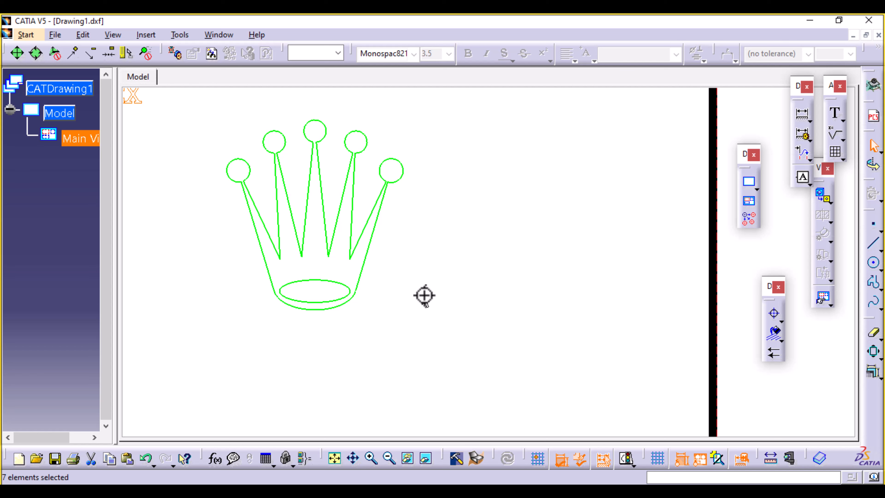
middle_drag(424, 296, 502, 322)
click(501, 322)
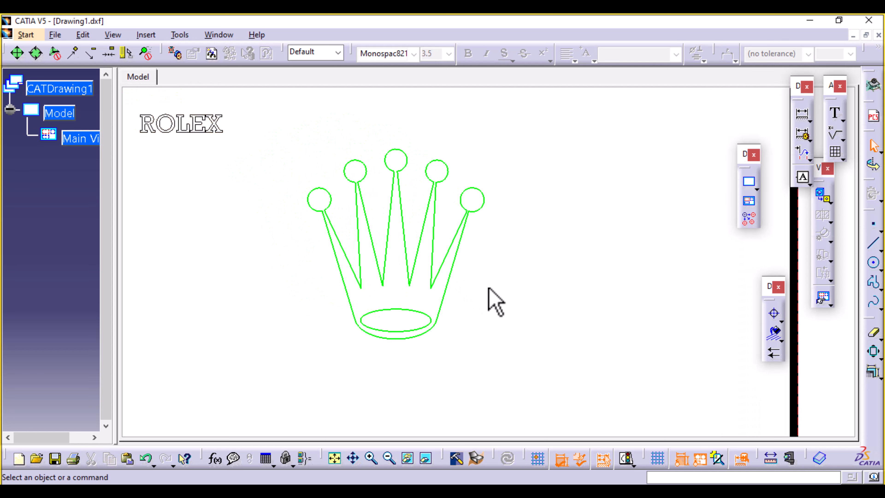
Step: Insert the B picture from the Desktop folder into the drawing, beside the crown
click(146, 35)
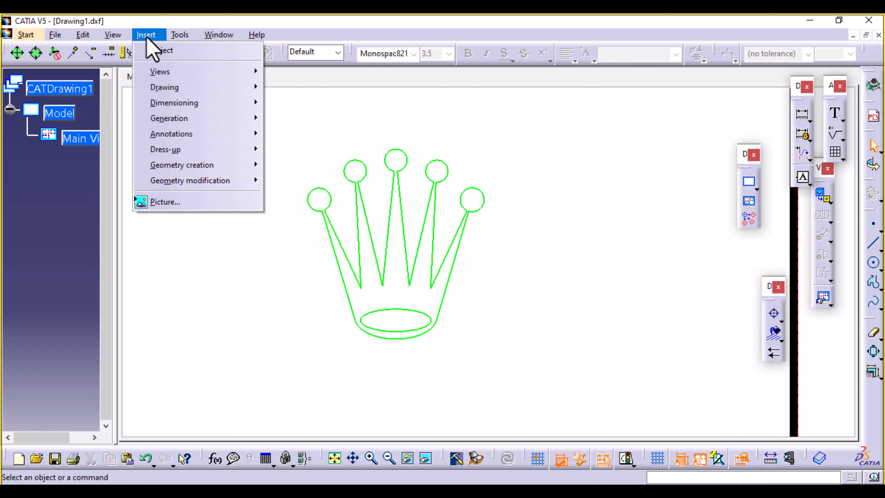
click(170, 205)
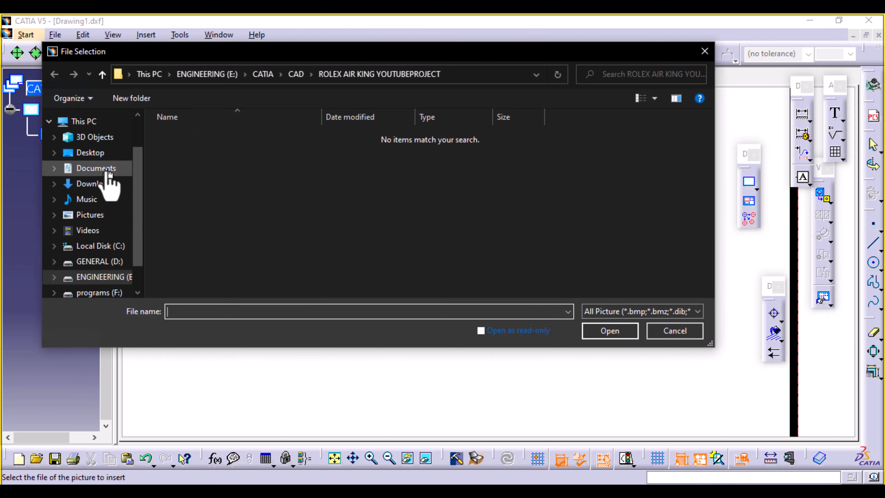
click(104, 155)
double_click(317, 167)
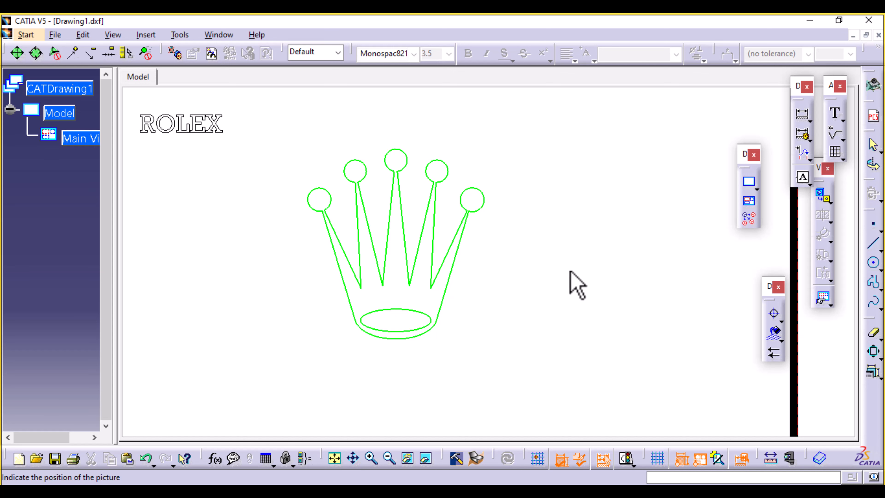
click(592, 251)
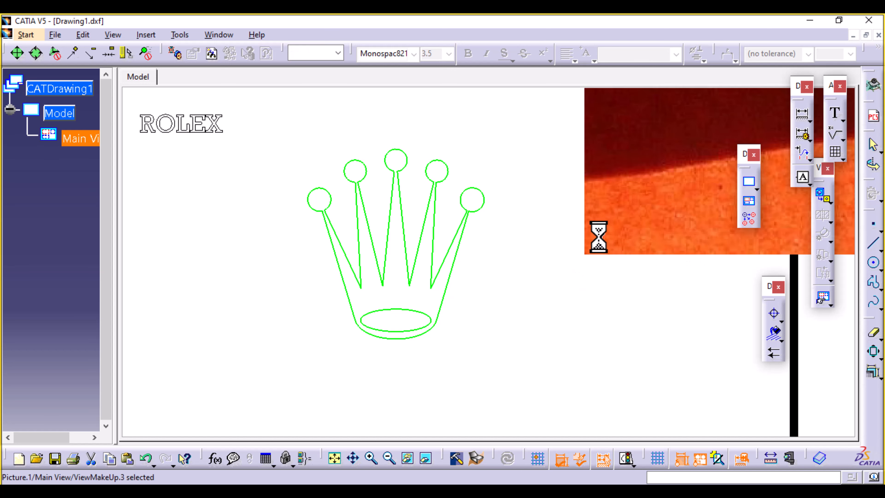
Step: Shrink the inserted clasp picture proportionally to roughly a third of its size and place it just above the frame's upper edge
mouse_move(684, 209)
middle_down()
mouse_move(578, 259)
mouse_move(355, 404)
middle_up()
middle_drag(398, 297, 400, 440)
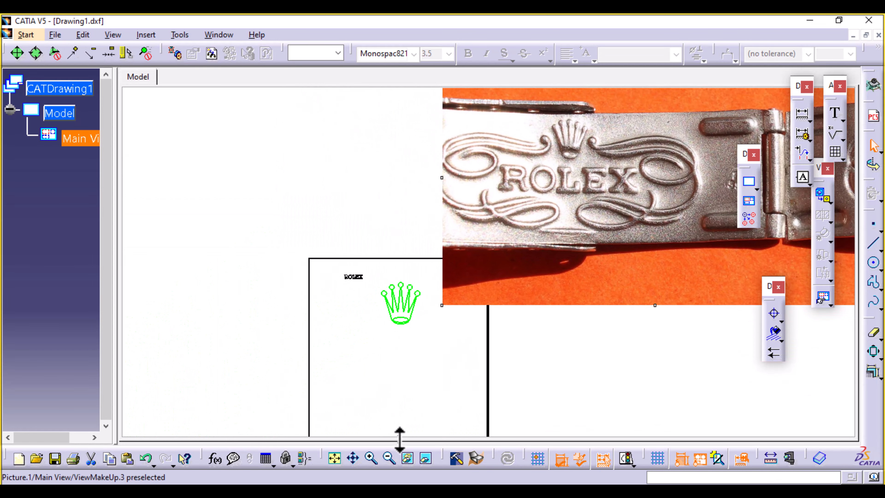
mouse_move(533, 257)
middle_down()
mouse_move(446, 203)
mouse_move(531, 327)
middle_up()
drag(557, 288, 335, 244)
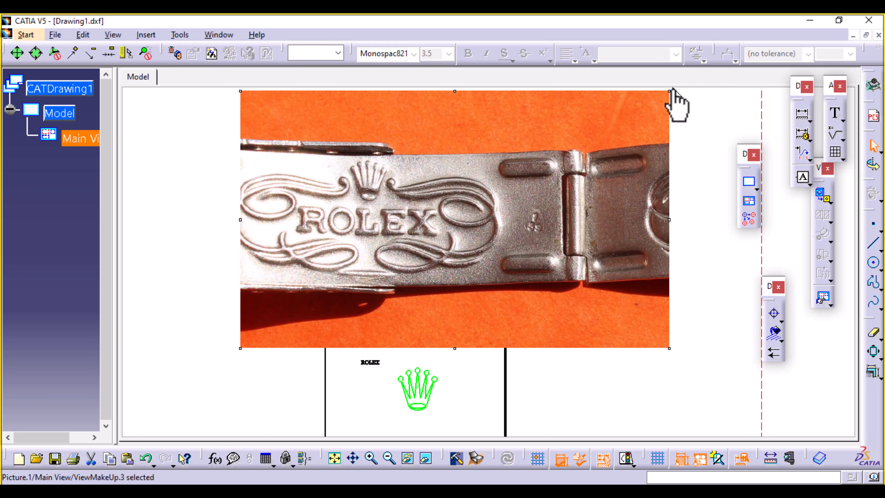
drag(669, 92, 432, 215)
drag(365, 305, 482, 315)
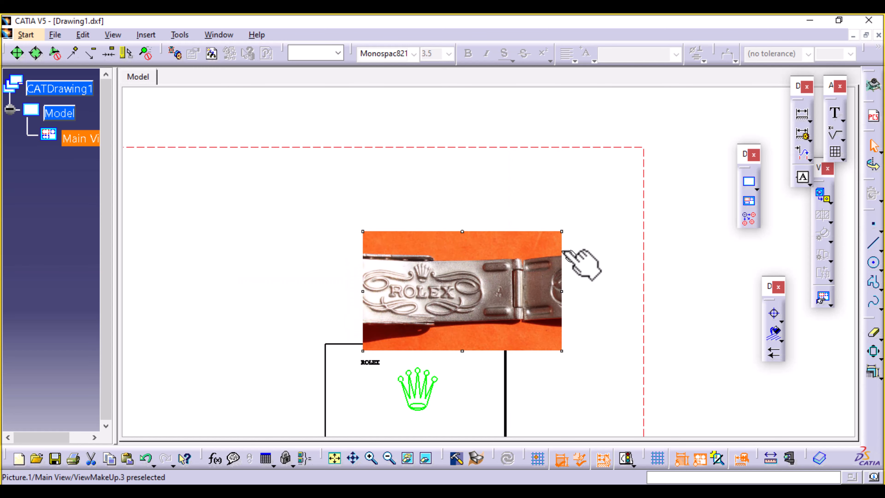
drag(565, 234, 487, 253)
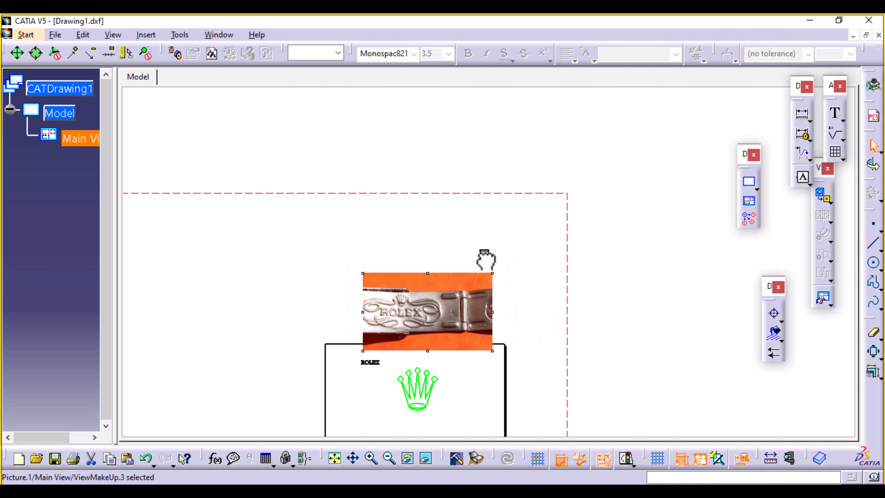
drag(465, 330, 500, 318)
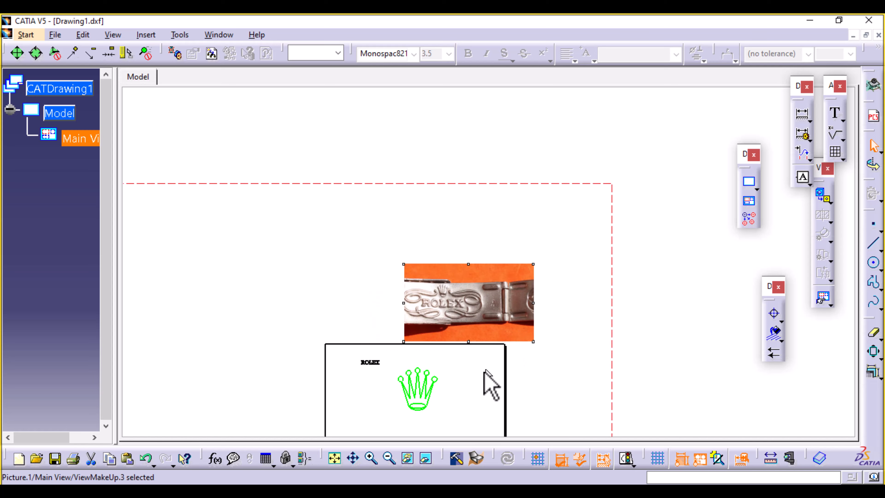
Step: Move the clasp picture down over the frame's upper edge, with its lower border crossing the top of the crown
mouse_move(489, 381)
middle_down()
mouse_move(519, 200)
mouse_move(494, 361)
mouse_move(511, 229)
mouse_move(519, 270)
middle_up()
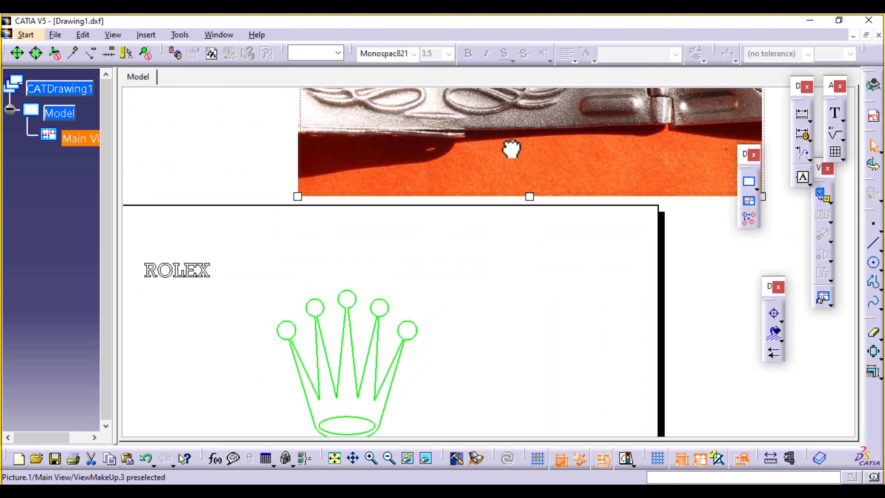
drag(510, 148, 480, 218)
drag(494, 185, 487, 221)
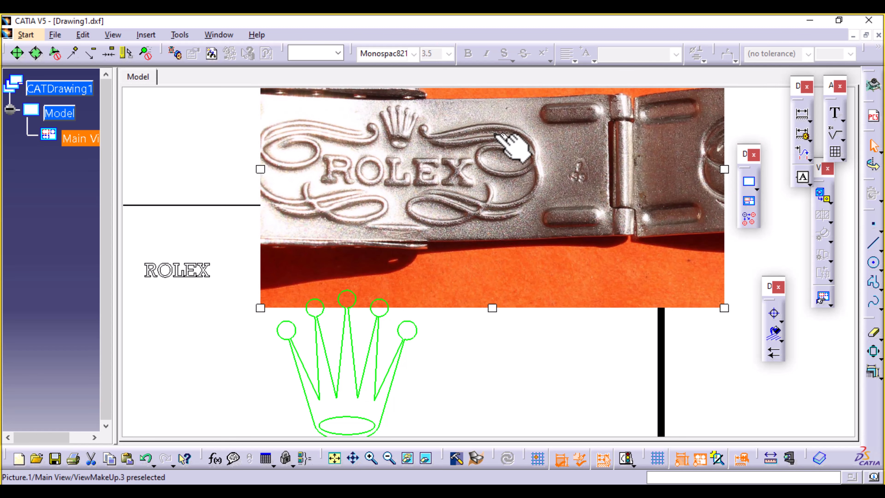
Step: Shrink the clasp picture proportionally to about half its size, placing it over the frame's upper edge and the crown's tip
mouse_move(461, 234)
middle_down()
mouse_move(456, 196)
mouse_move(461, 208)
middle_up()
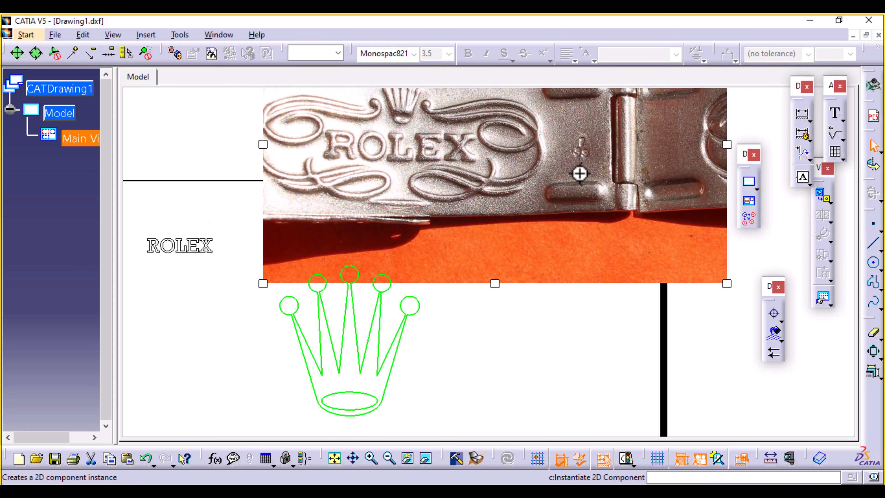
ctrl+middle_drag(579, 174, 573, 227)
drag(600, 142, 498, 203)
drag(467, 239, 503, 238)
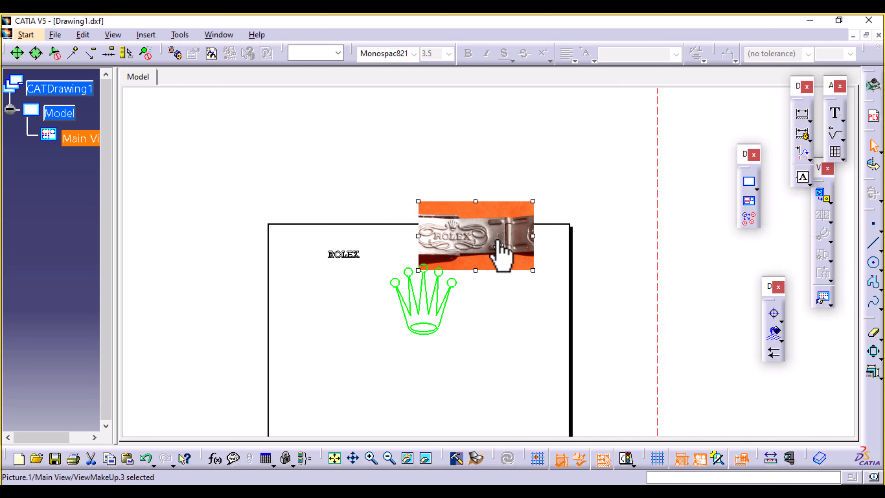
Step: Move the clasp picture to the left of the crown, just below the ROLEX lettering
ctrl+middle_drag(483, 335, 494, 173)
mouse_move(456, 374)
middle_down()
mouse_move(533, 222)
mouse_move(521, 318)
mouse_move(522, 311)
middle_up()
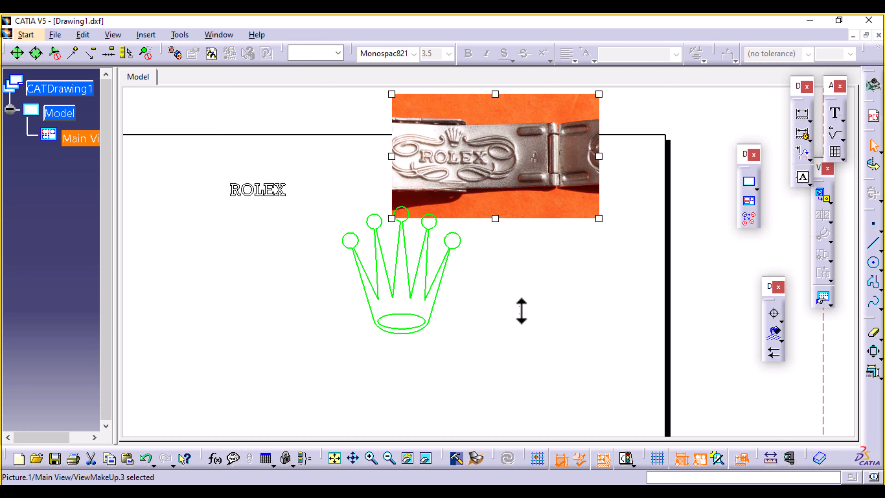
mouse_move(504, 153)
middle_down()
mouse_move(414, 178)
mouse_move(548, 176)
middle_up()
mouse_move(518, 197)
mouse_down()
mouse_move(483, 202)
mouse_move(246, 310)
mouse_move(262, 310)
mouse_up()
mouse_move(523, 379)
middle_down()
mouse_move(547, 318)
mouse_move(529, 348)
mouse_move(530, 313)
middle_up()
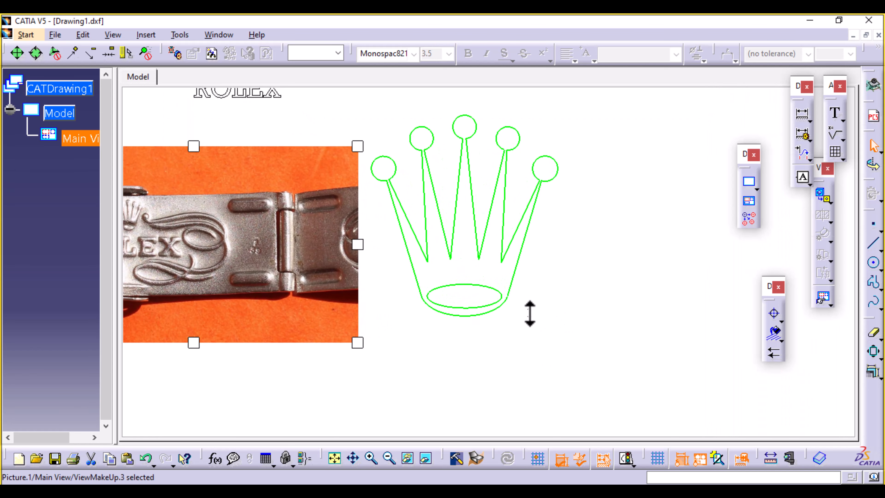
mouse_move(440, 350)
middle_down()
mouse_move(430, 356)
mouse_move(454, 351)
middle_up()
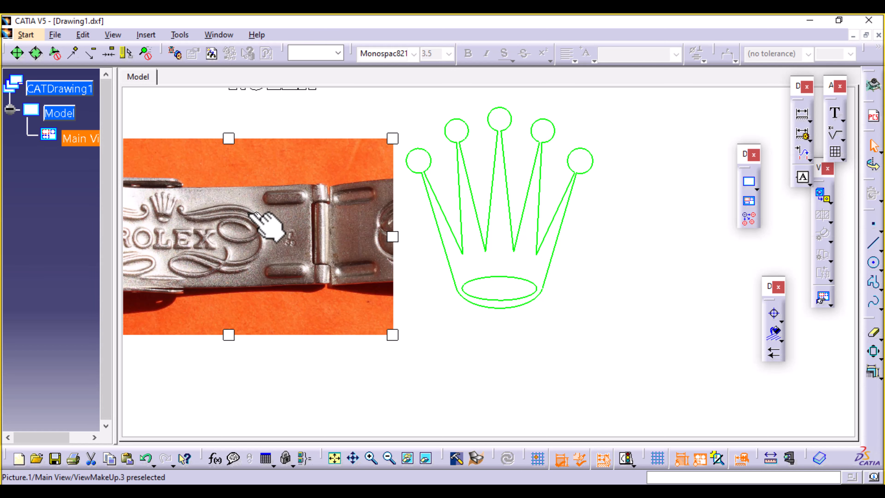
click(263, 231)
Step: Start a spline just right of the crown with a short downward hook and a shallow dip about 14 mm wide, as in the clasp ornament
mouse_move(643, 377)
middle_down()
mouse_move(603, 342)
mouse_move(459, 354)
middle_up()
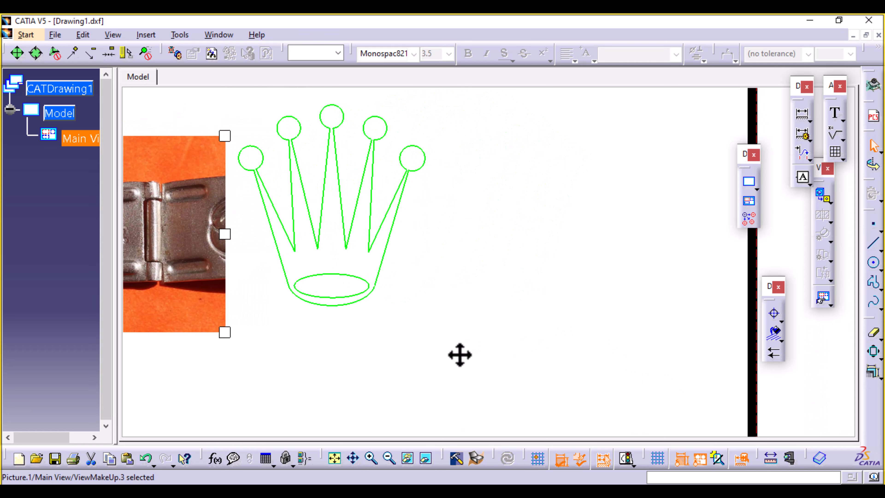
click(873, 303)
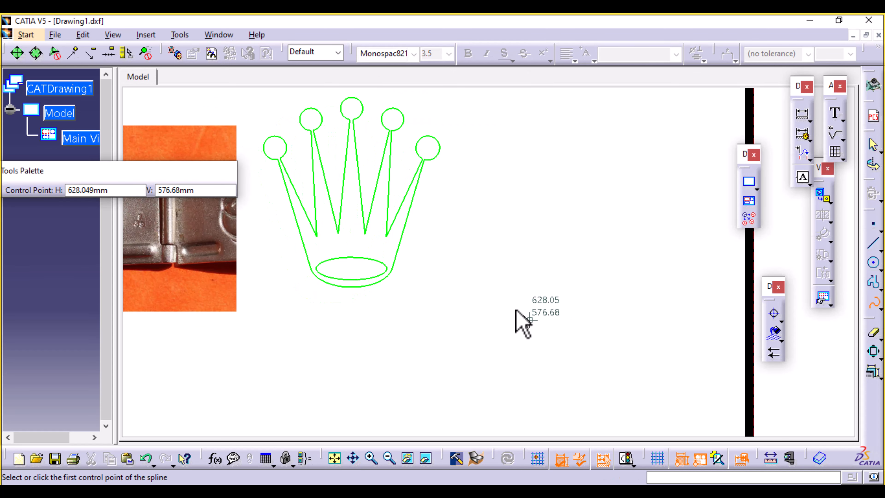
mouse_move(508, 302)
middle_down()
mouse_move(492, 259)
mouse_move(391, 241)
mouse_move(395, 301)
mouse_move(395, 291)
middle_up()
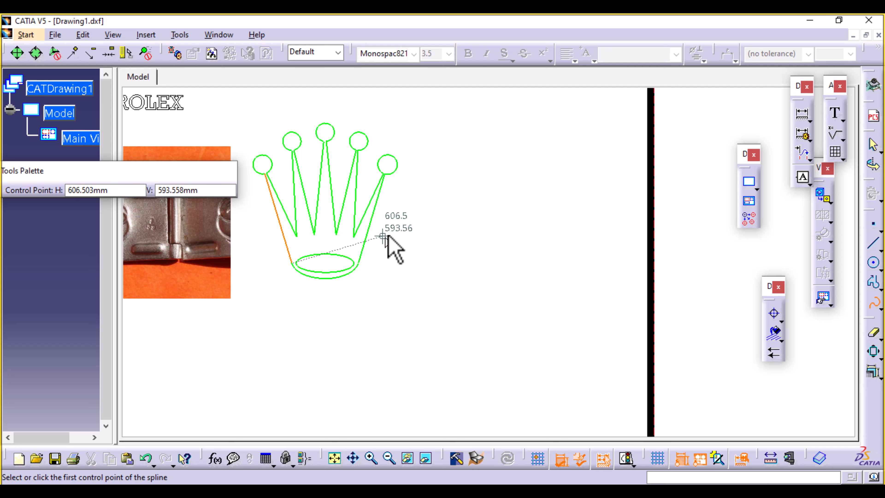
click(383, 219)
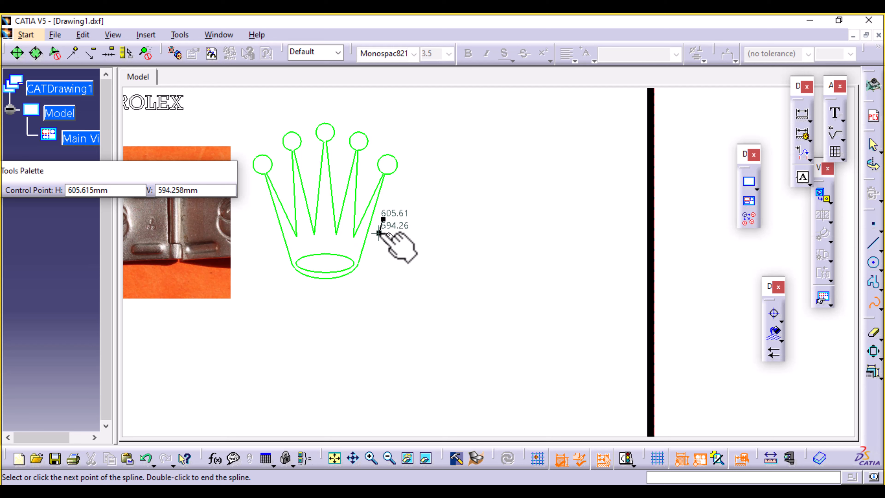
click(378, 233)
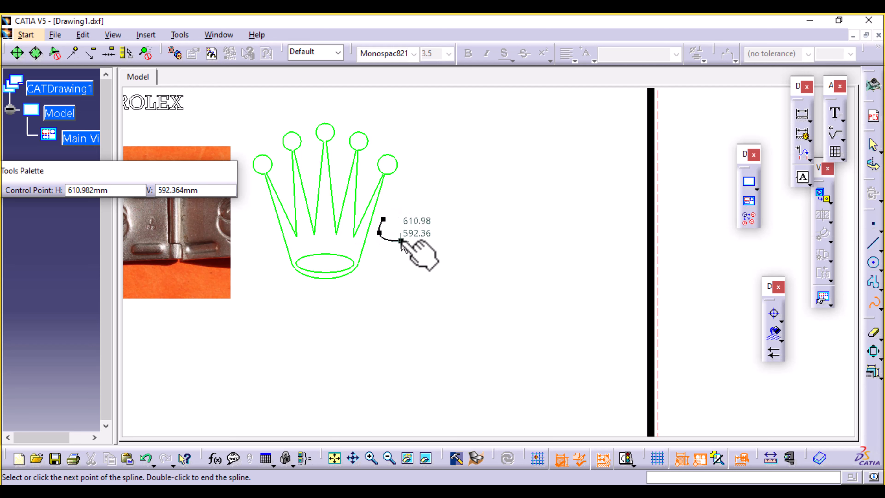
click(401, 240)
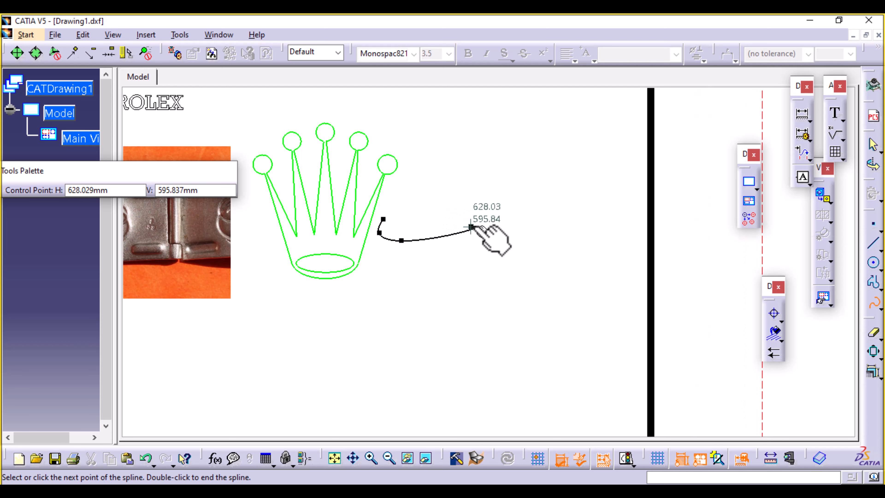
click(489, 223)
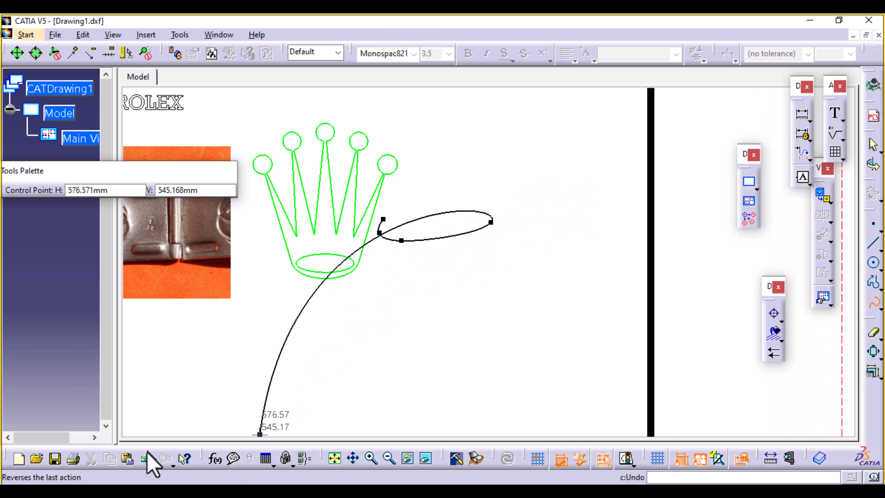
click(146, 459)
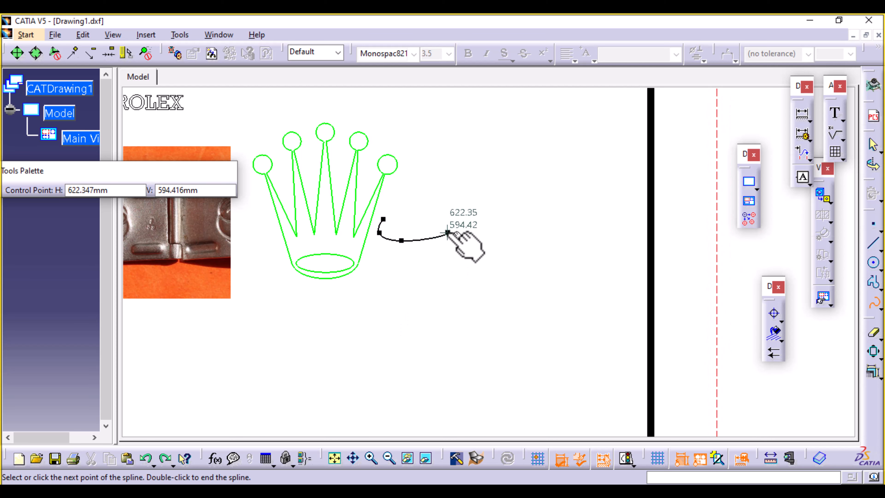
click(438, 239)
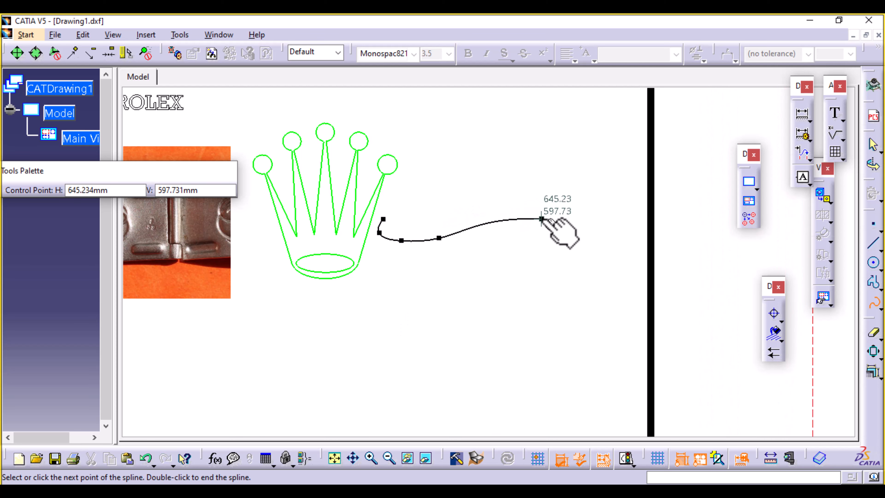
Step: Continue the spline over an arch peaking near H 645, V 598 mm, down around the ornament's right end to its underside
click(542, 219)
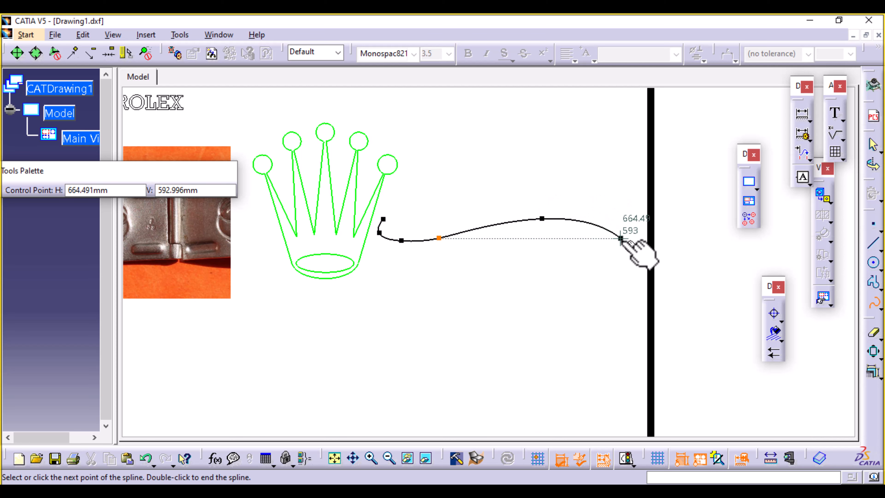
click(626, 247)
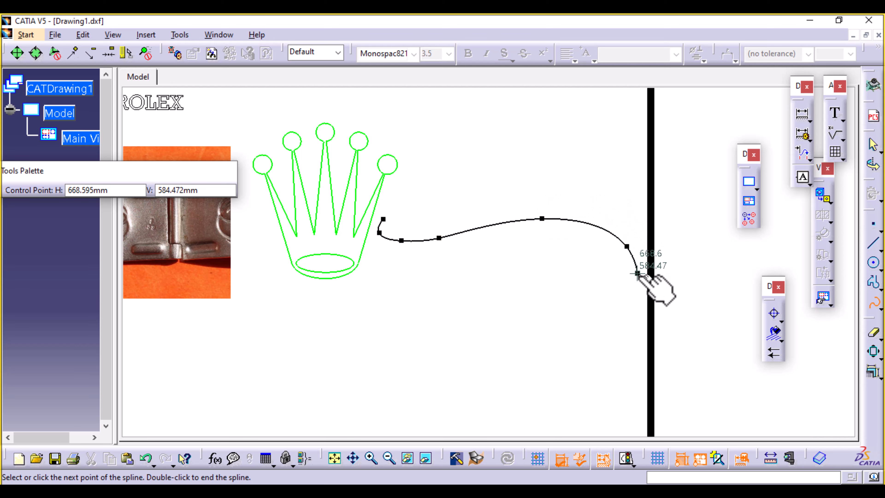
click(640, 292)
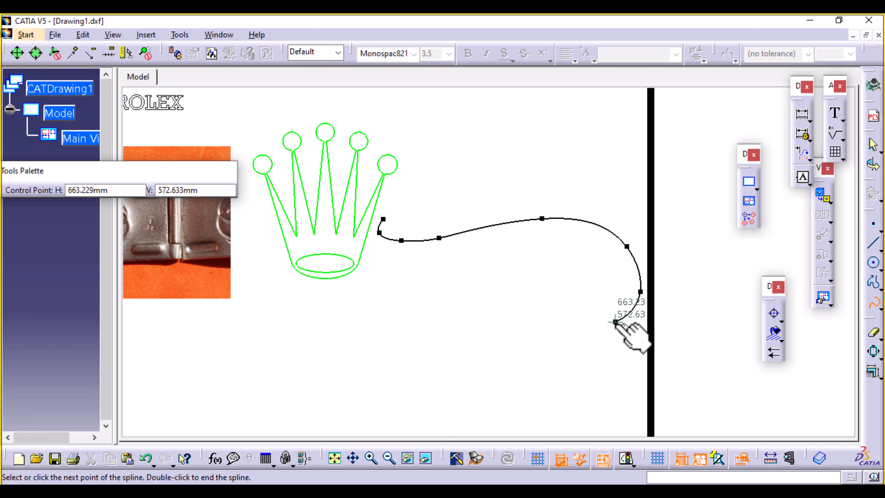
click(613, 323)
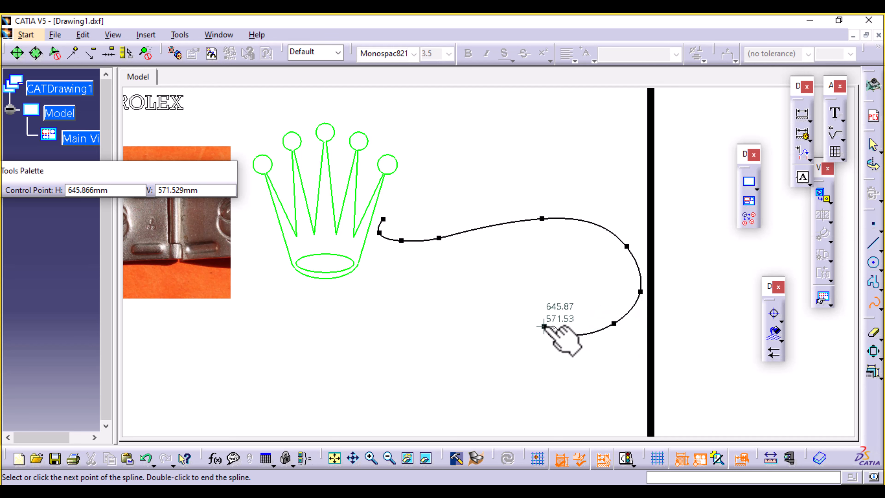
click(562, 335)
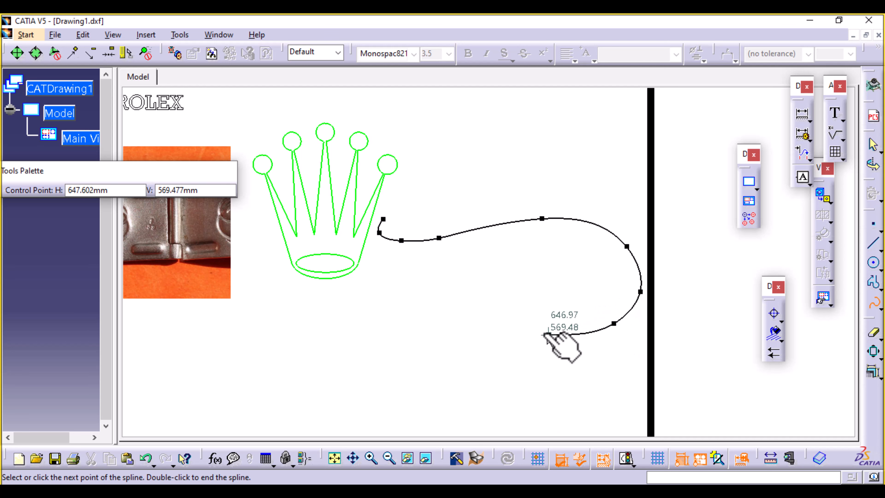
Step: Curl the spline up around the scroll's left side and across to an inner tip near H 656, V 586 mm
click(490, 312)
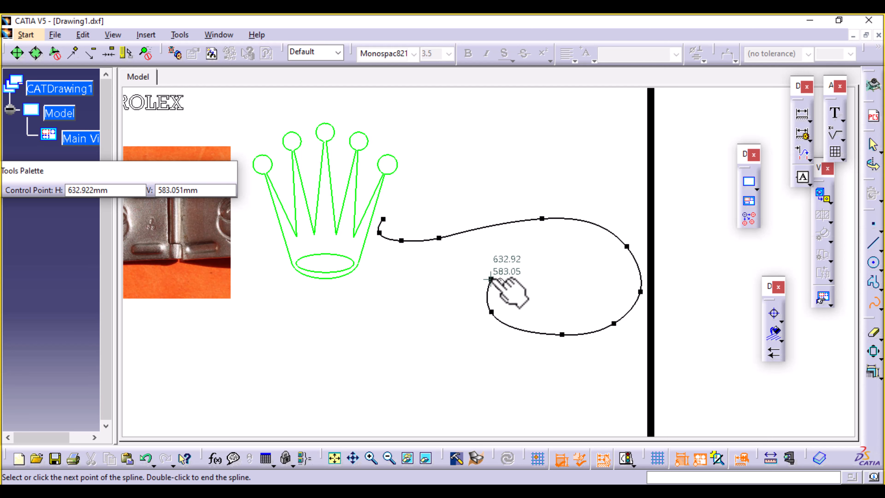
click(492, 273)
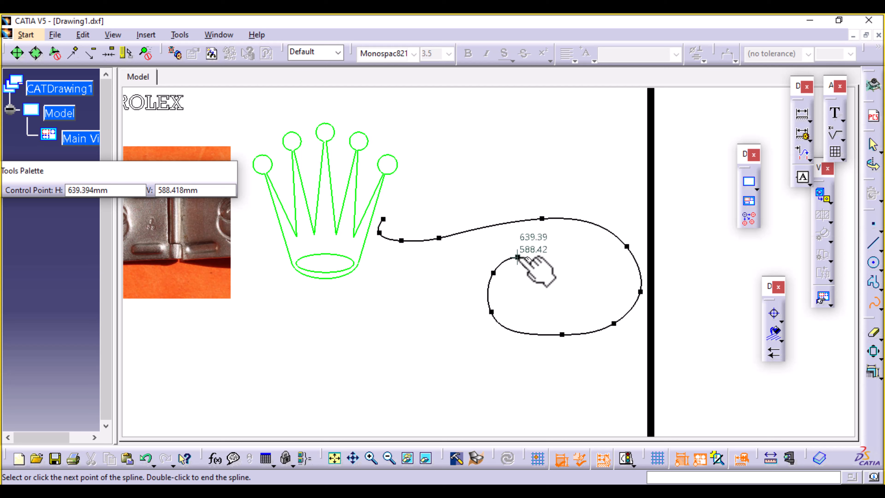
click(508, 261)
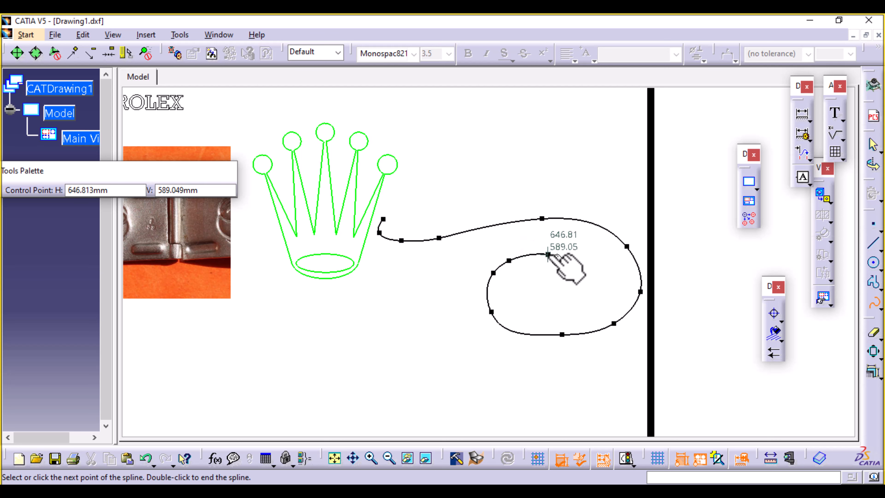
click(548, 254)
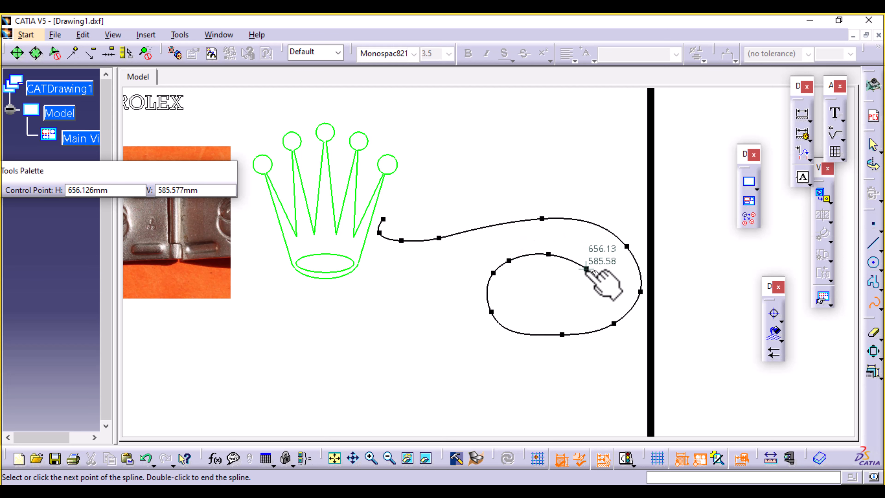
click(586, 269)
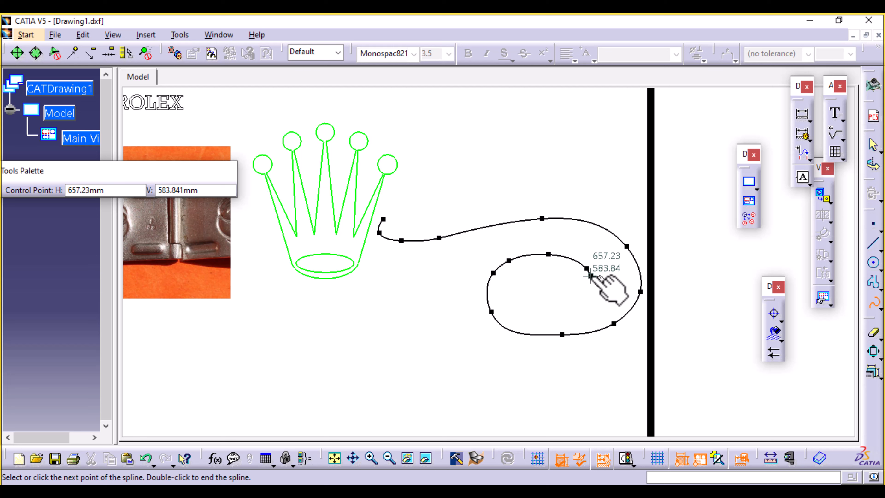
Step: Turn the spline back from the inner tip and trace the scroll's inner edge leftward, down and along the underside to about H 646, V 572 mm
click(559, 263)
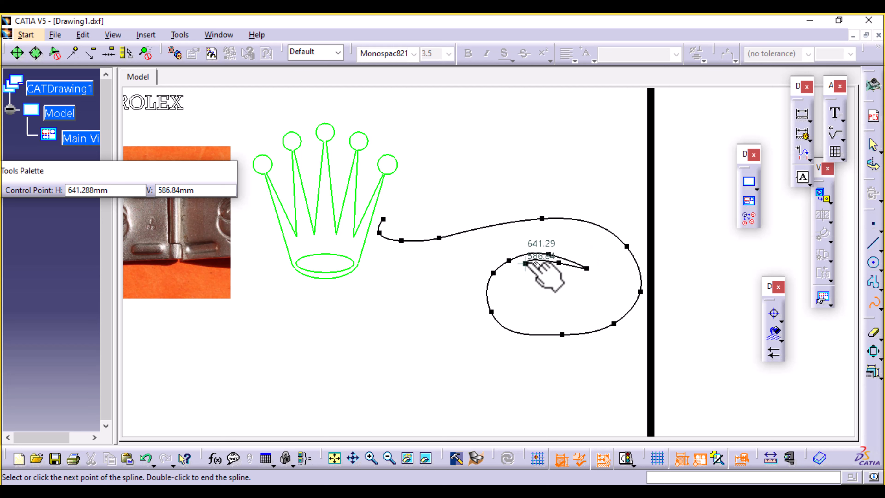
click(536, 261)
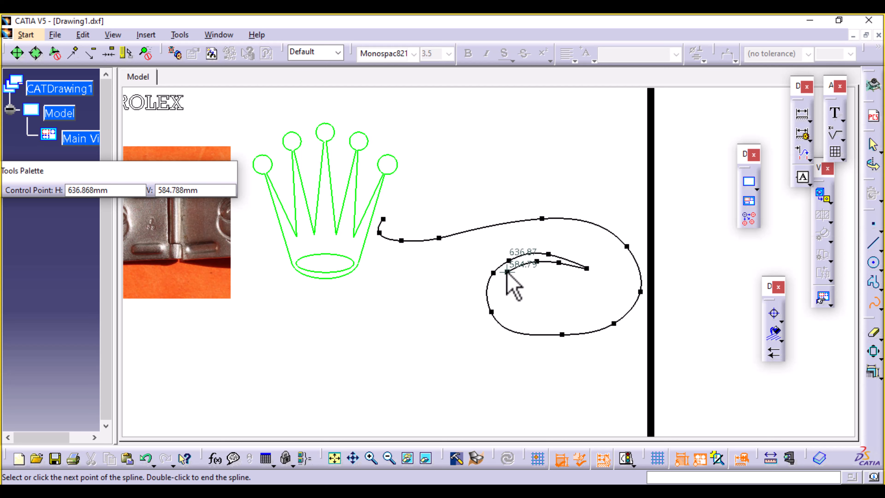
click(507, 274)
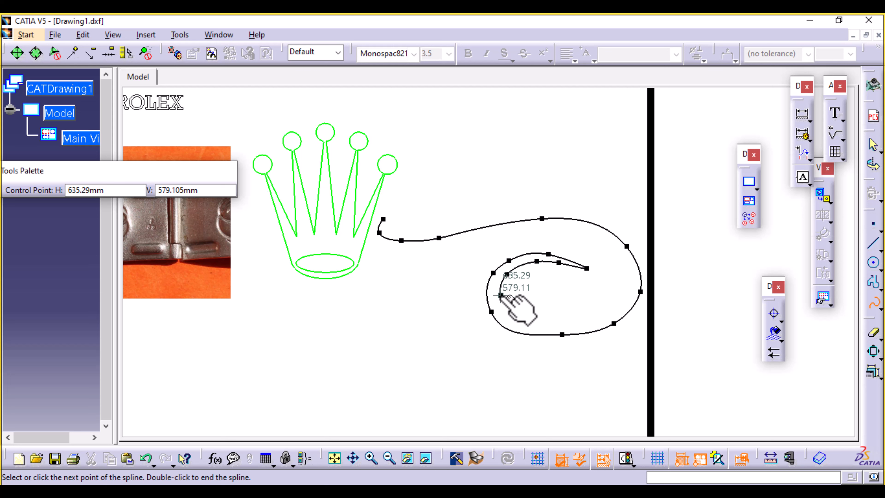
click(500, 295)
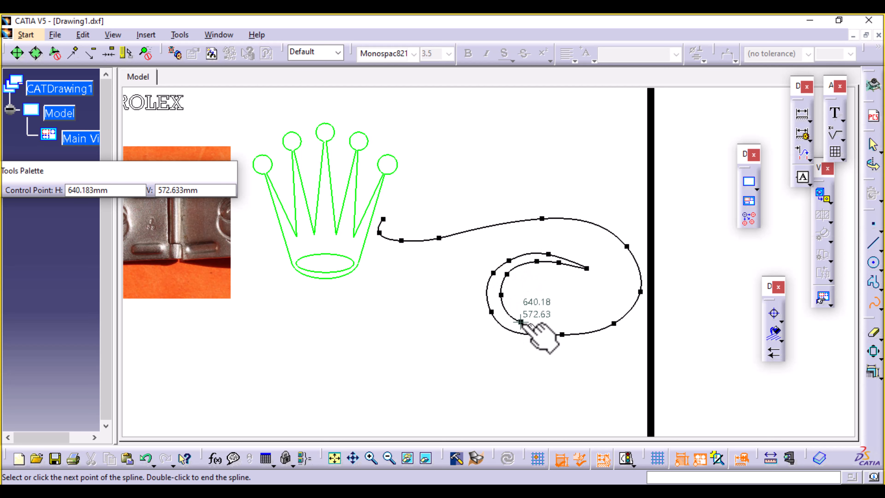
click(521, 321)
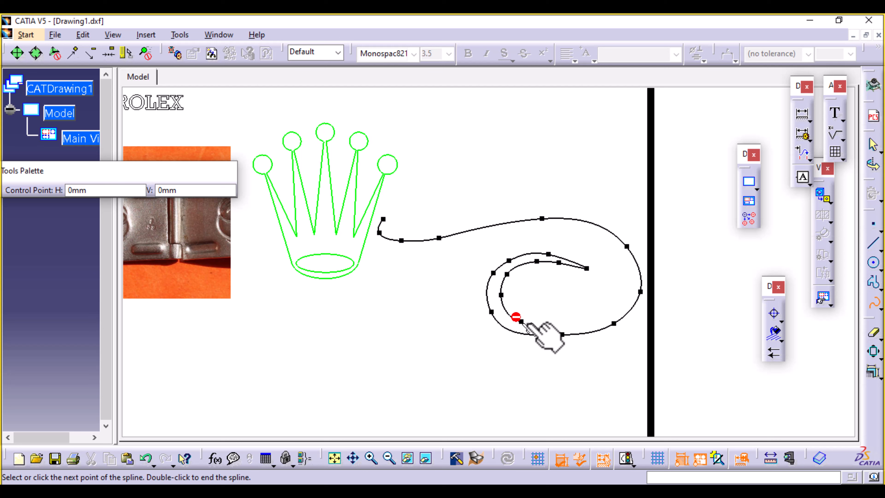
click(545, 324)
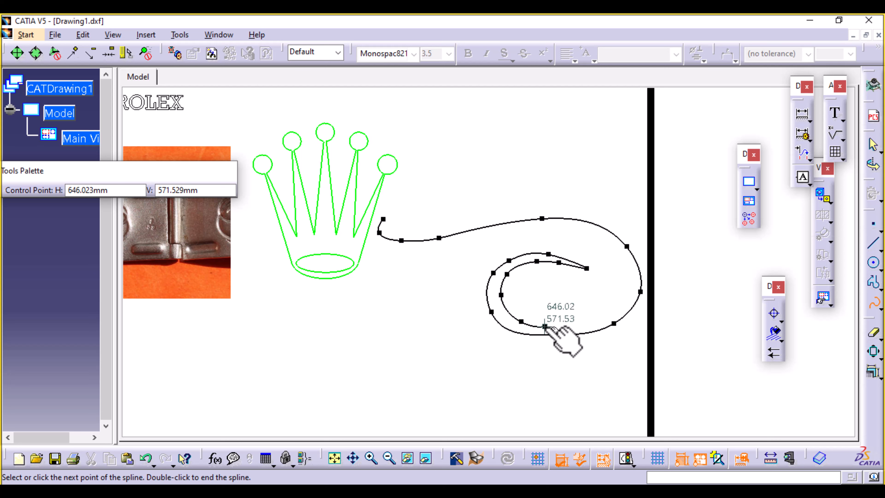
Step: Continue the spline's inner edge along the scroll's underside, up its right side and over to about H 651, V 595 mm
click(567, 321)
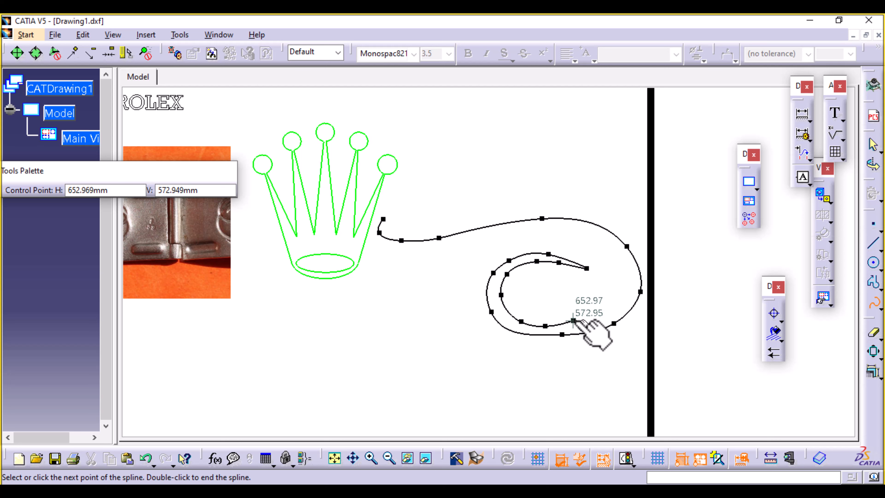
click(576, 321)
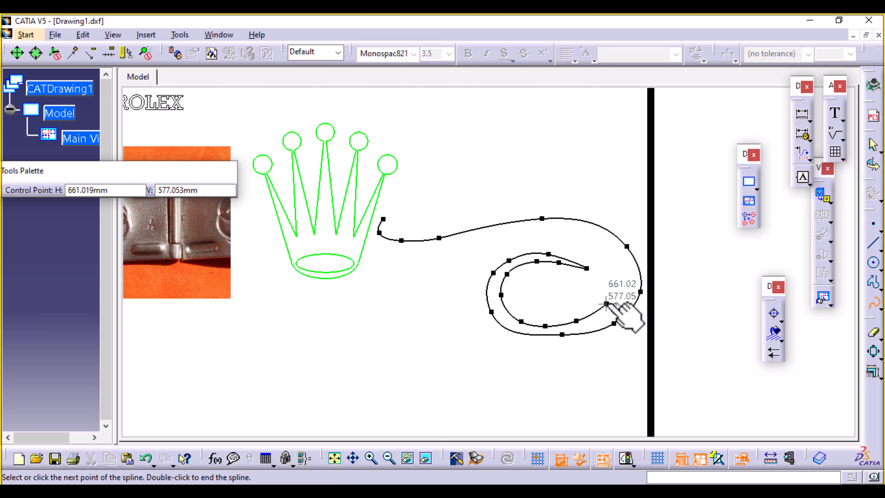
click(616, 301)
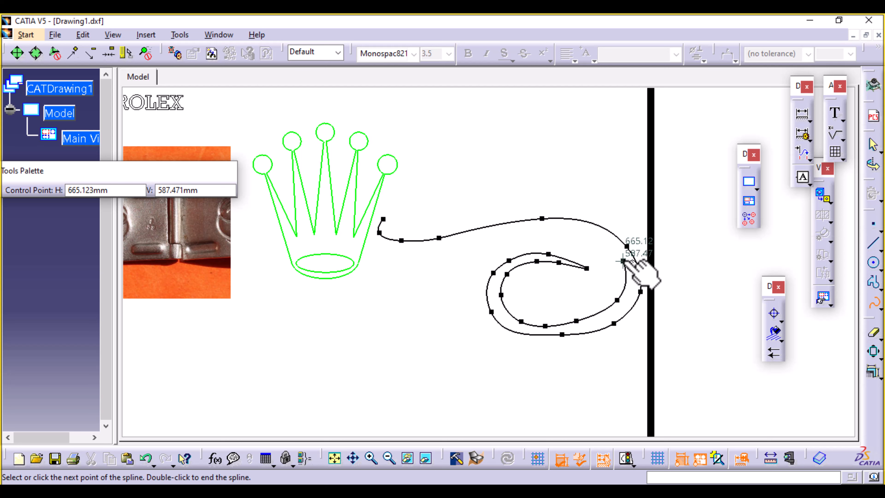
click(623, 260)
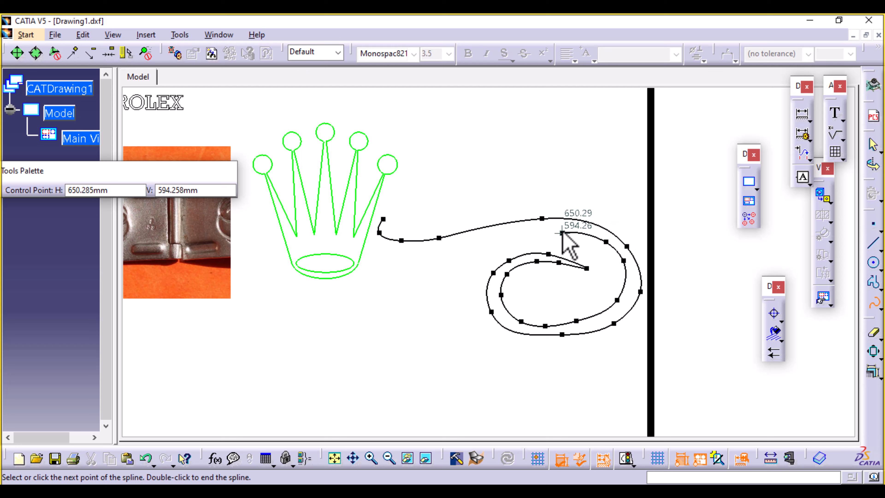
click(562, 228)
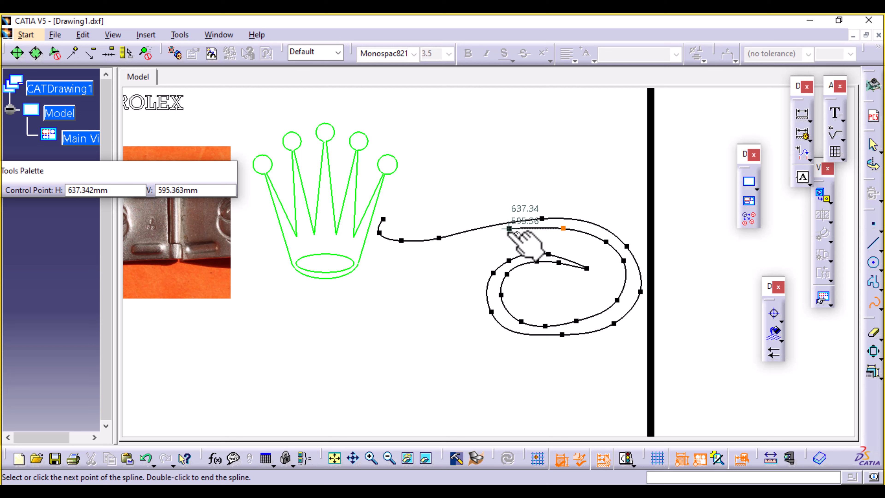
Step: Run the spline leftward below the ornament's upper edge and up outside the hook to about H 605, V 597 mm
click(508, 229)
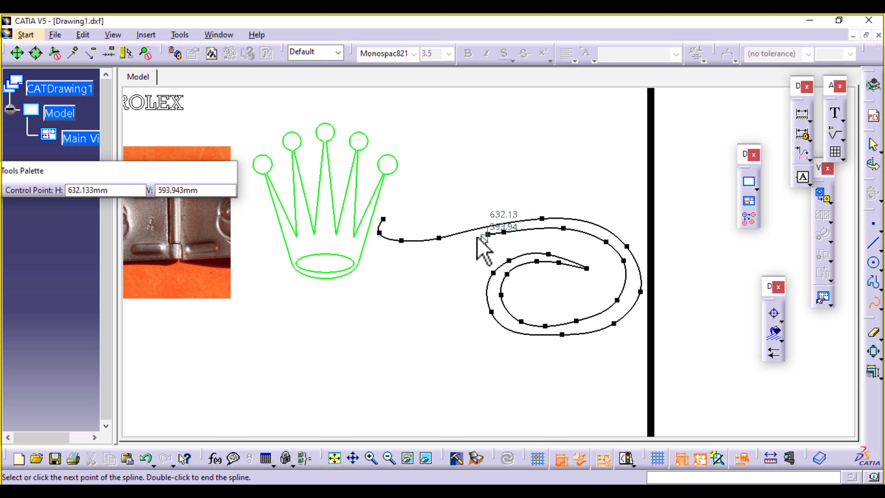
click(454, 244)
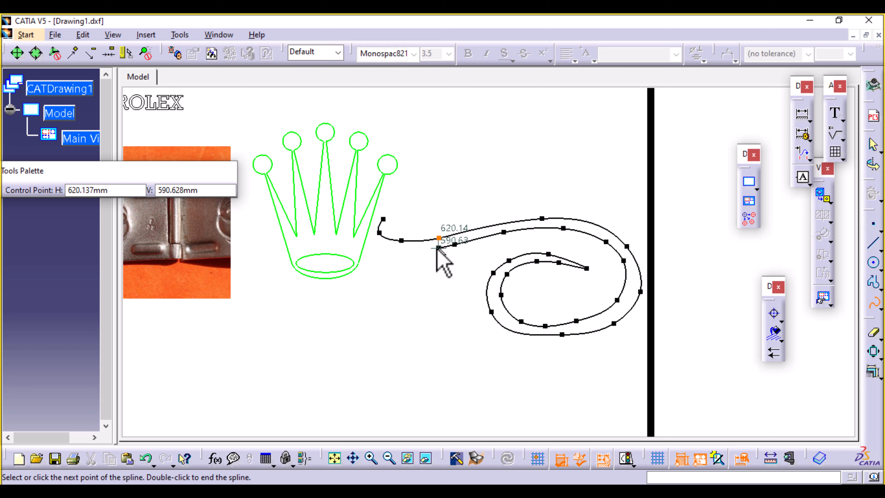
click(375, 238)
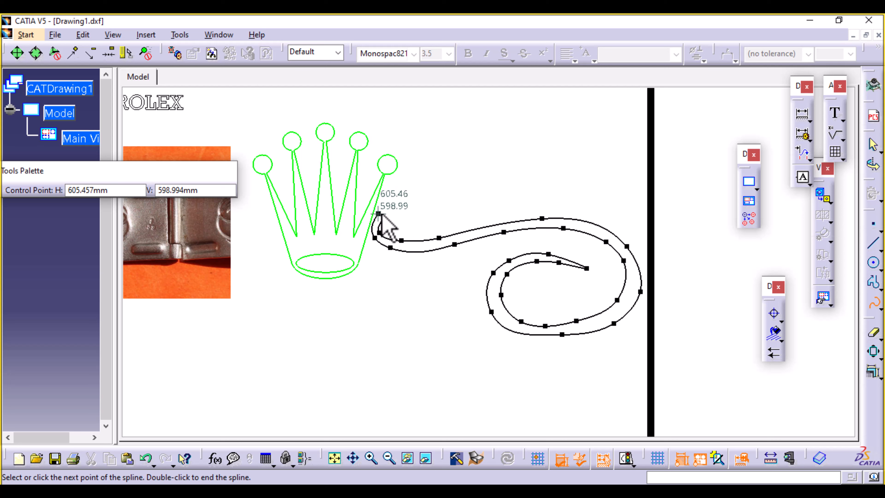
click(377, 220)
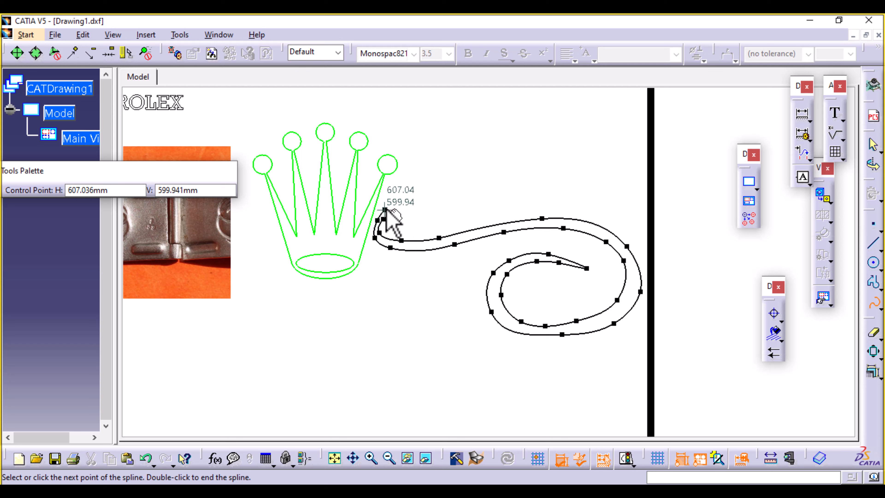
Step: Redo the point above the hook, curl a loop about 7 mm wide and end the spline at its start point
click(389, 202)
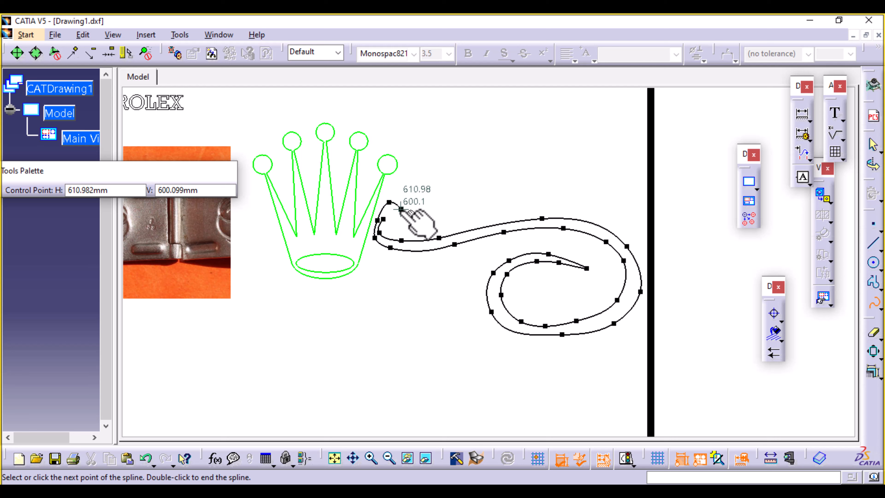
click(147, 458)
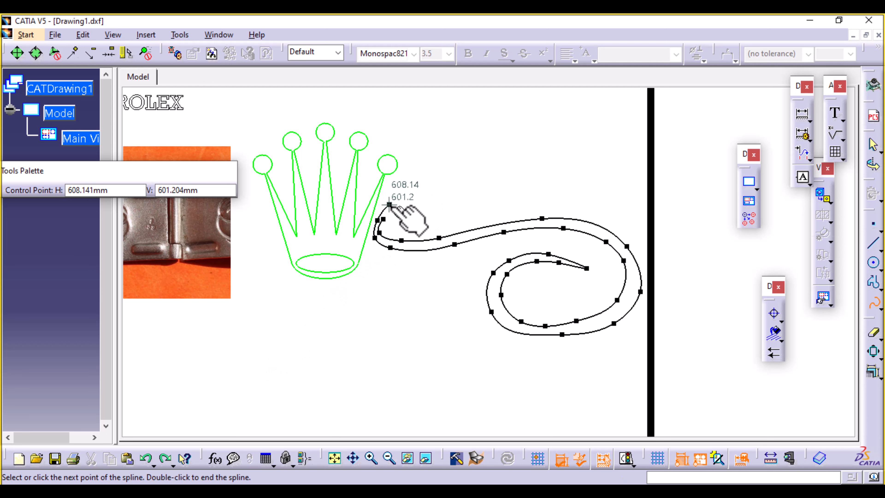
click(391, 207)
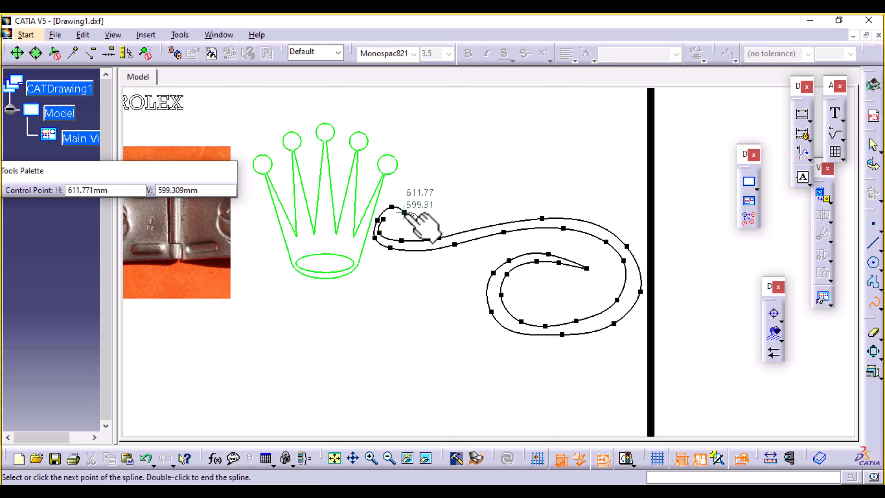
click(404, 214)
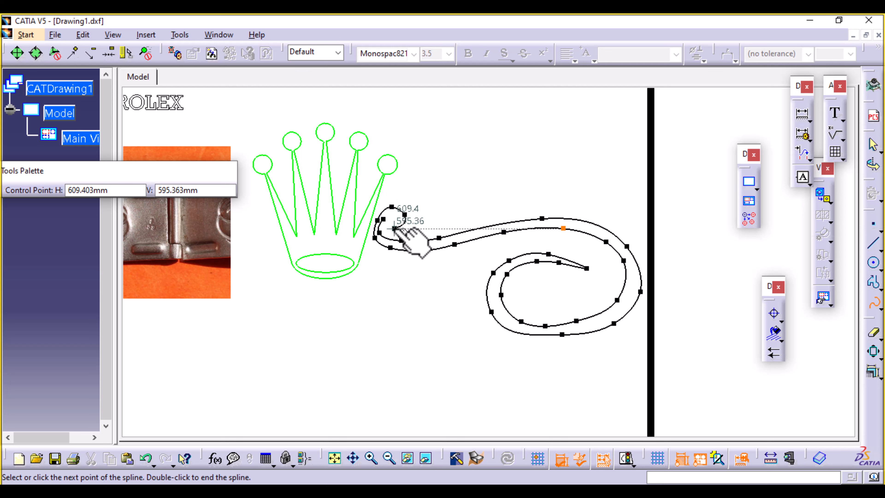
double_click(383, 218)
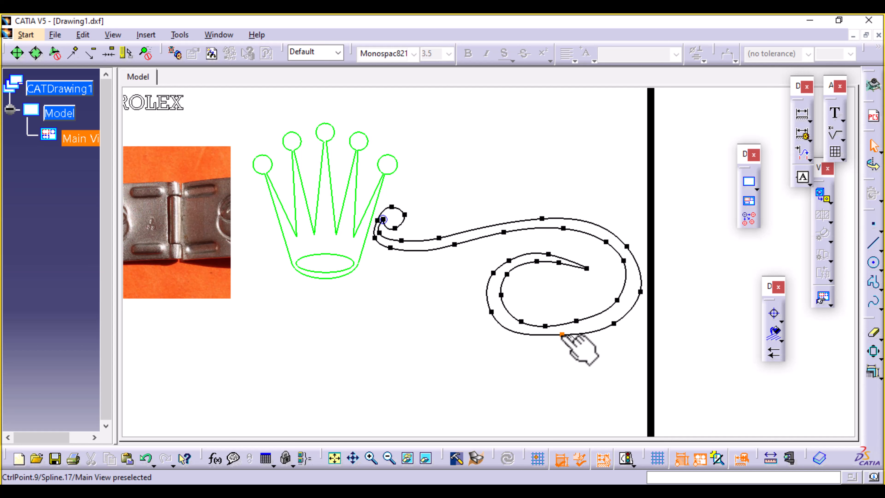
Step: Smooth the scroll by slightly shifting control points on its outer underside, inner underside and outer upper-right curve
drag(561, 334, 539, 342)
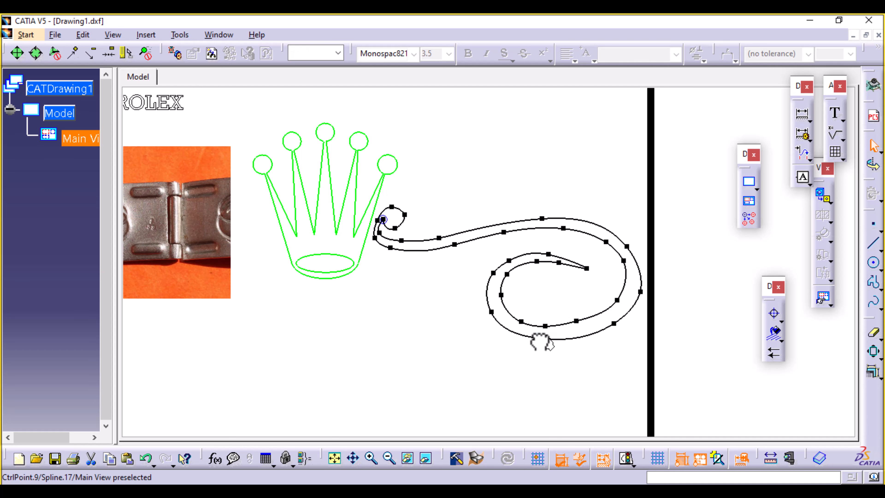
drag(587, 326, 577, 323)
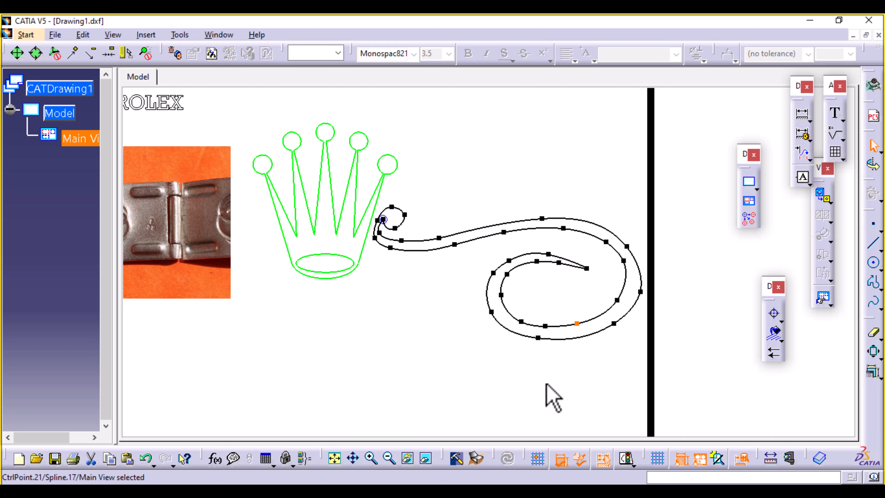
click(544, 381)
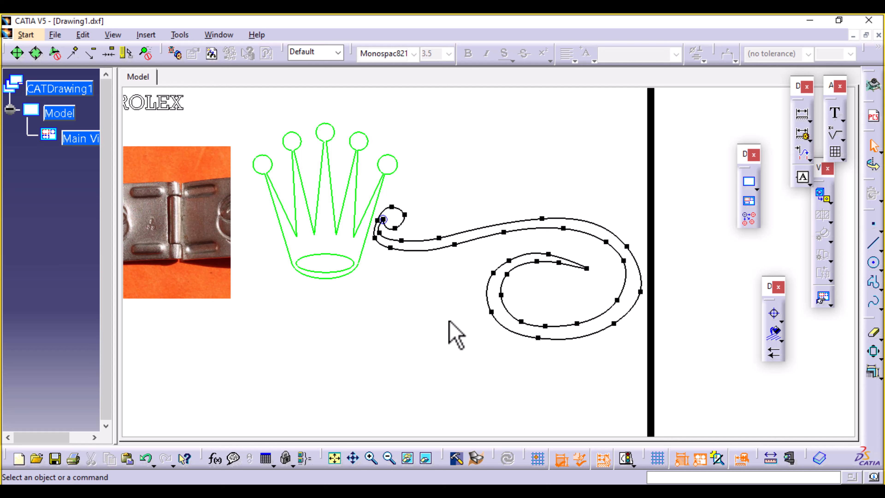
drag(626, 246, 629, 246)
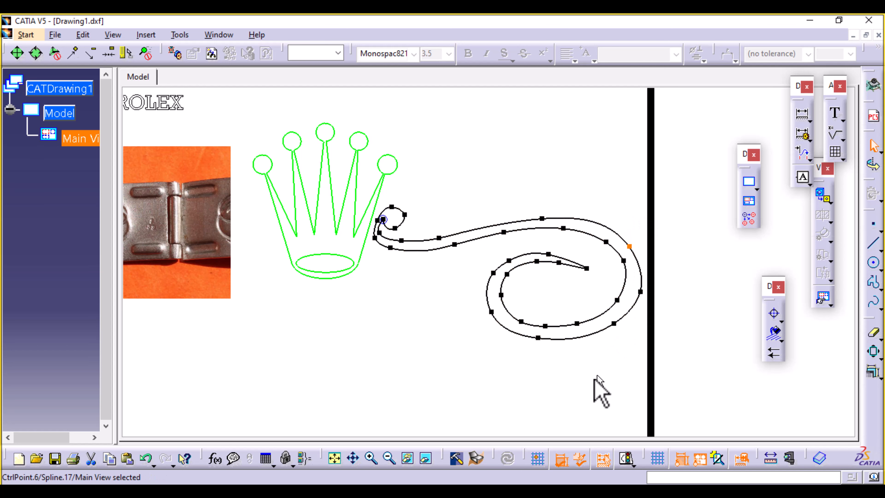
click(528, 378)
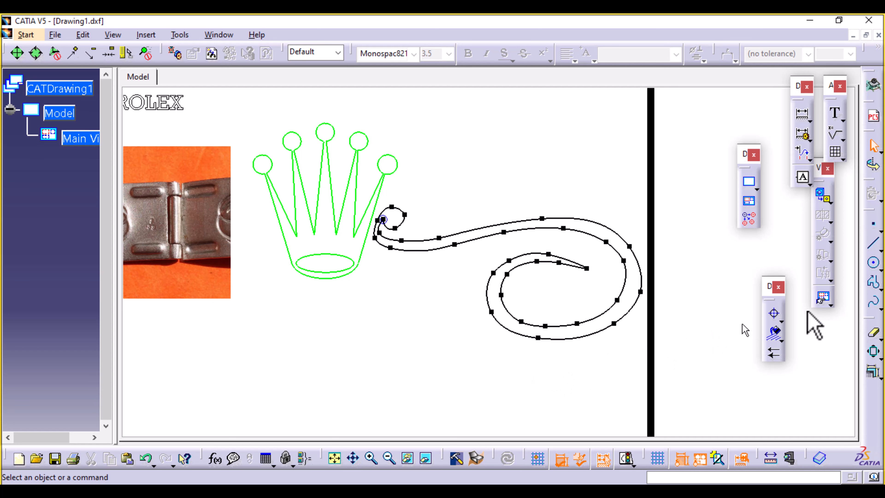
Step: Start a second spline just under the hook near H 607, V 590 mm and follow the first curve to about H 658, V 591 mm
click(873, 304)
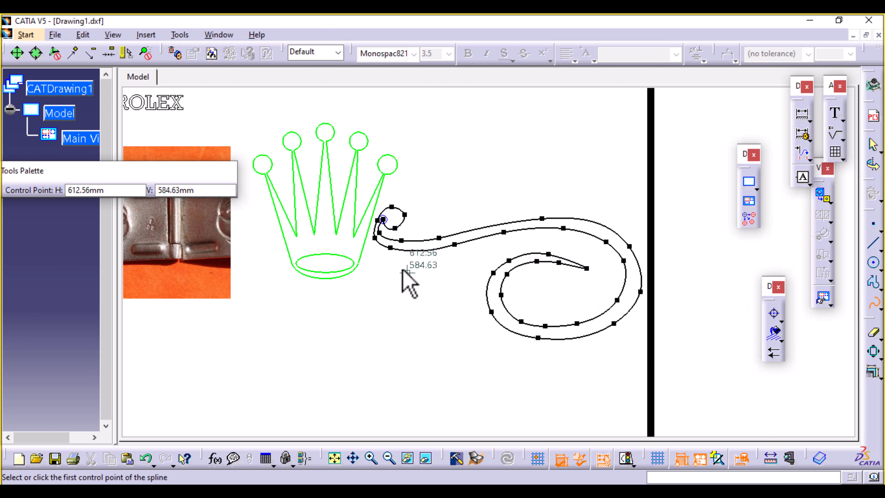
click(385, 251)
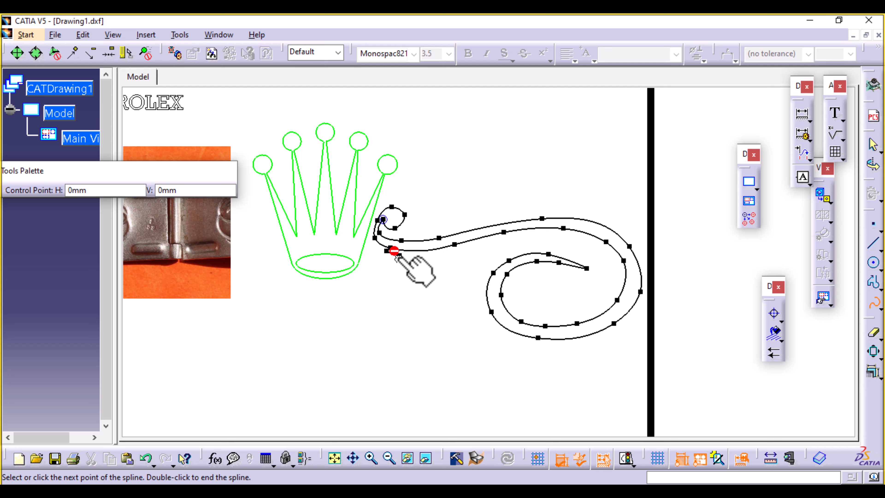
click(432, 255)
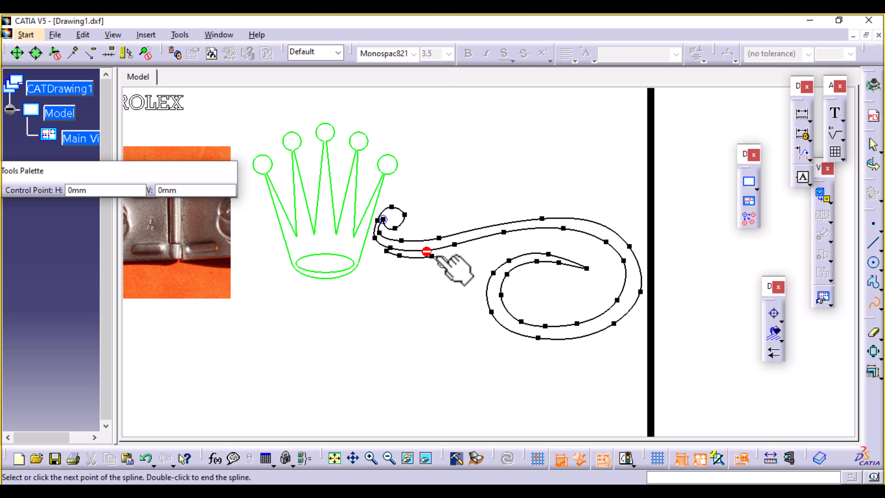
click(484, 246)
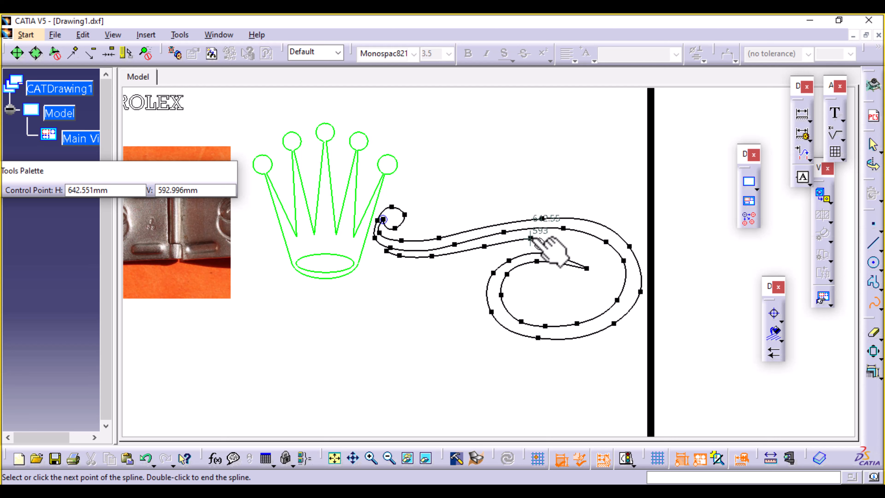
click(541, 236)
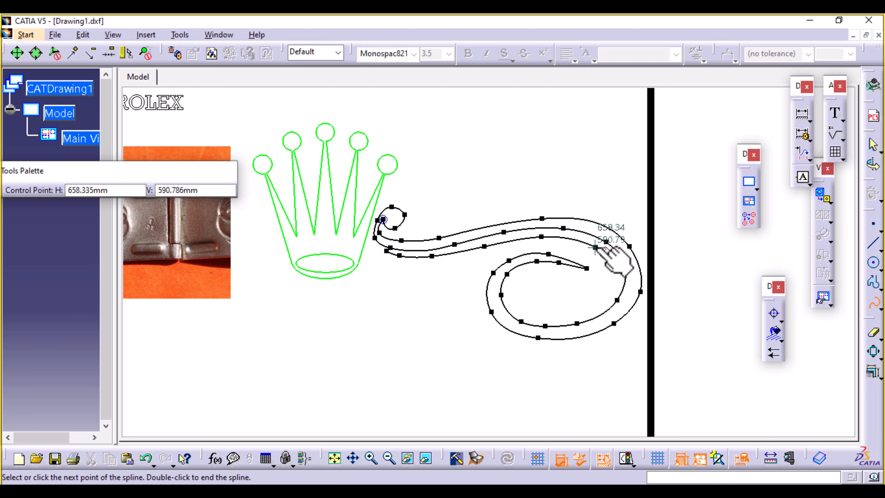
click(595, 247)
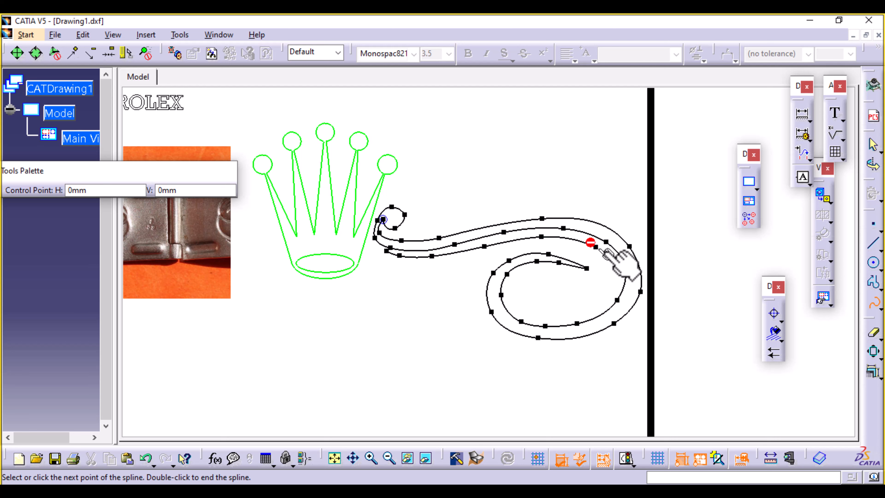
Step: Continue the second spline past the scroll's right end, down beside the thick border line and around to about H 658, V 555 mm
click(636, 279)
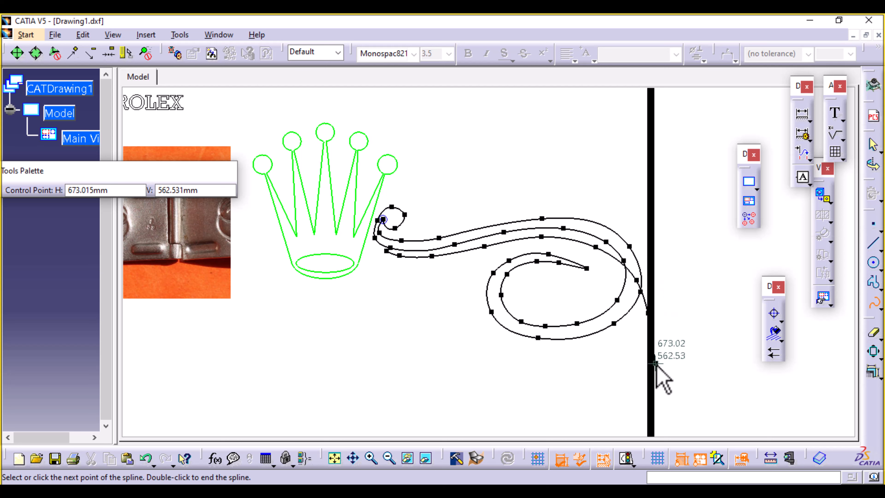
click(650, 373)
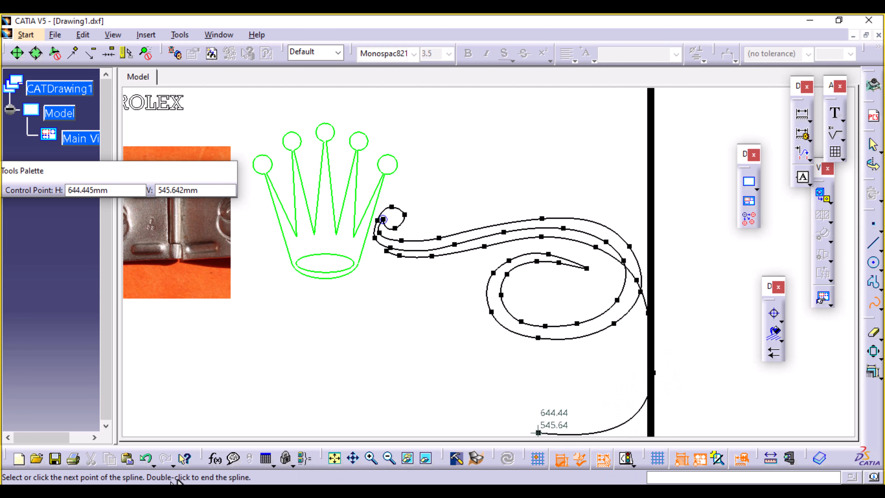
click(142, 459)
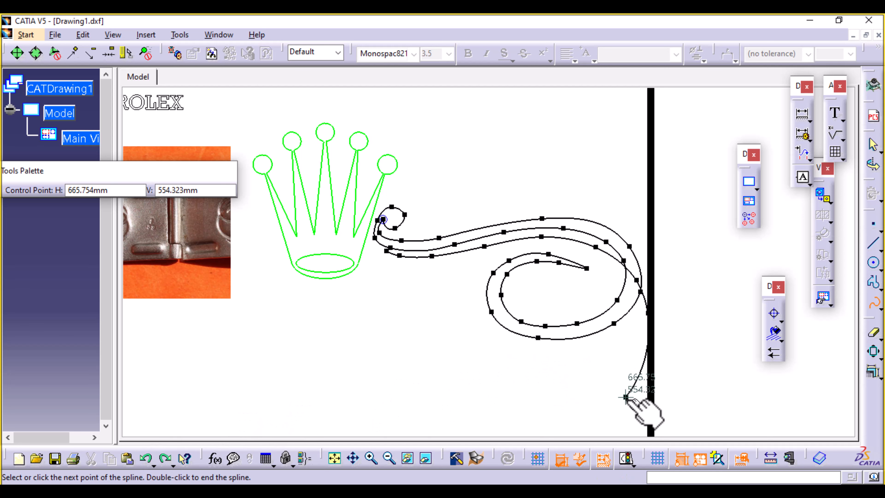
click(624, 397)
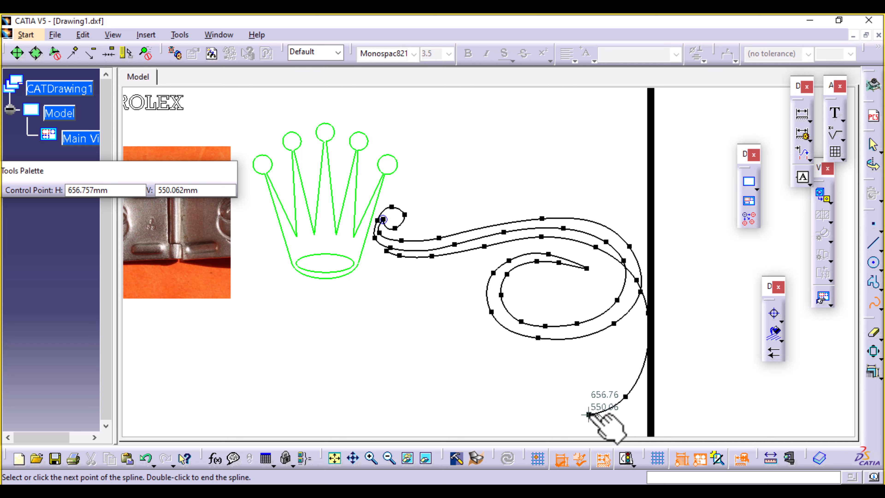
click(147, 459)
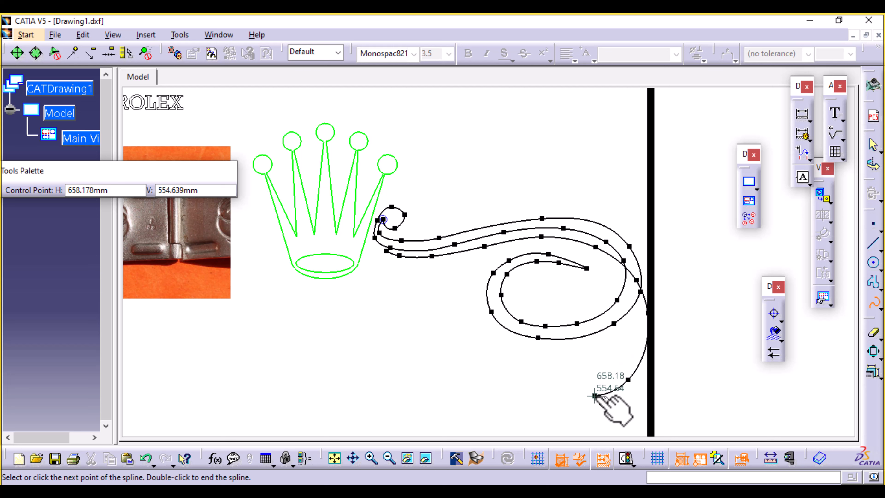
click(593, 395)
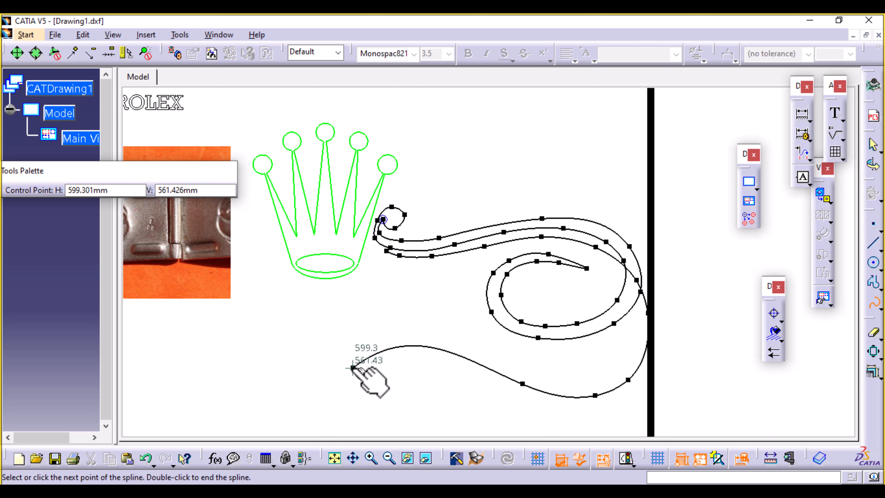
click(353, 367)
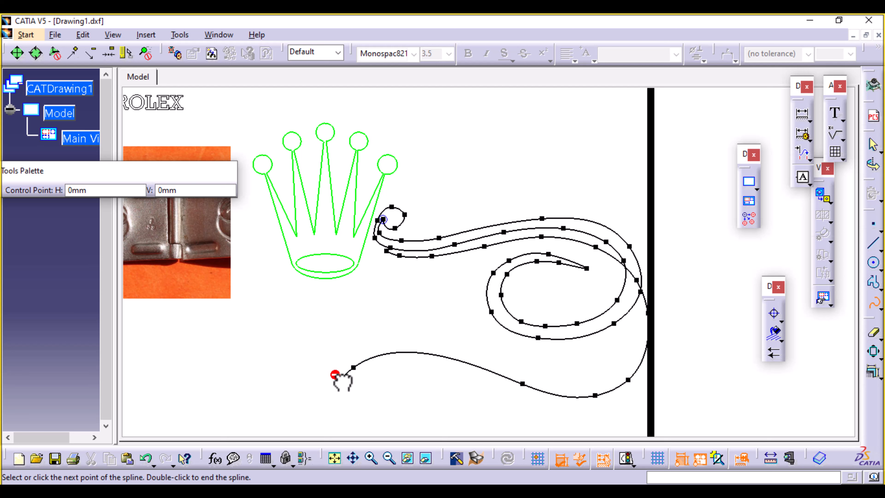
click(339, 379)
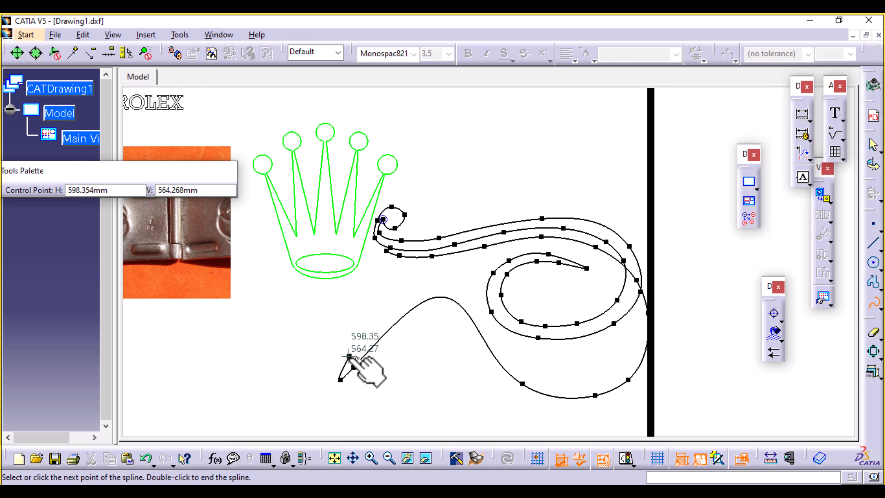
click(349, 355)
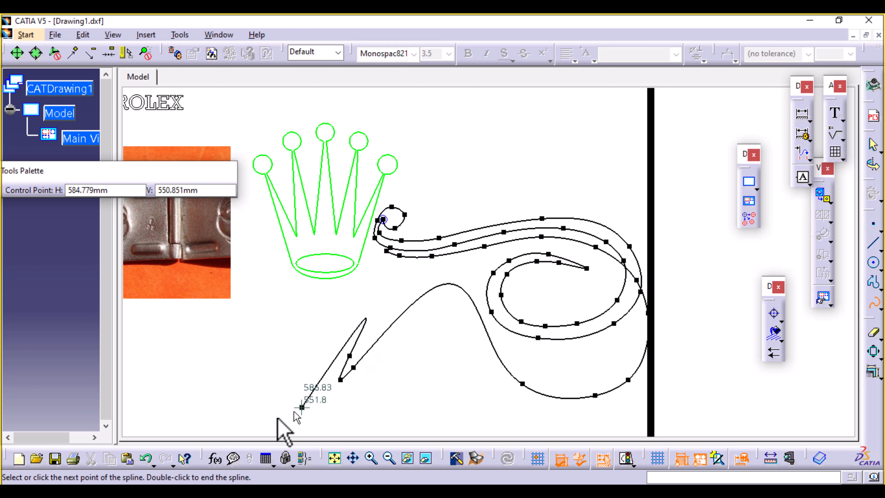
click(147, 458)
click(145, 462)
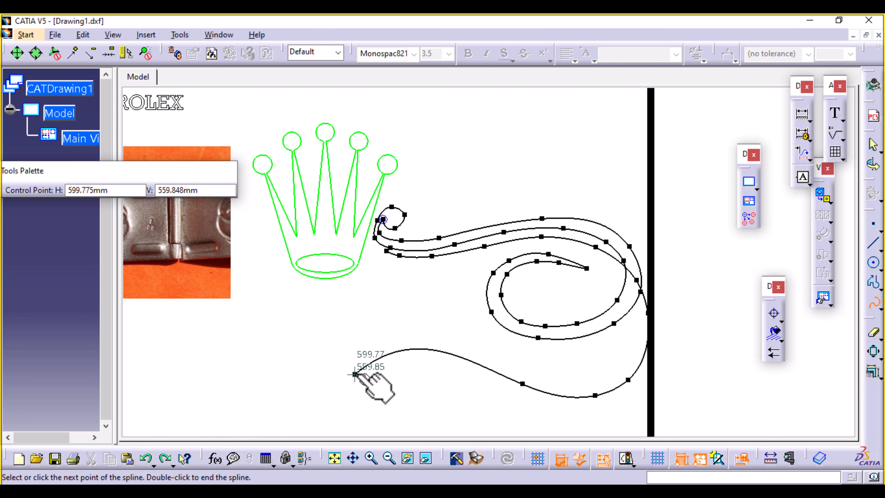
Step: Run the second spline back toward the crown and end it at about H 600, V 560 mm
click(355, 372)
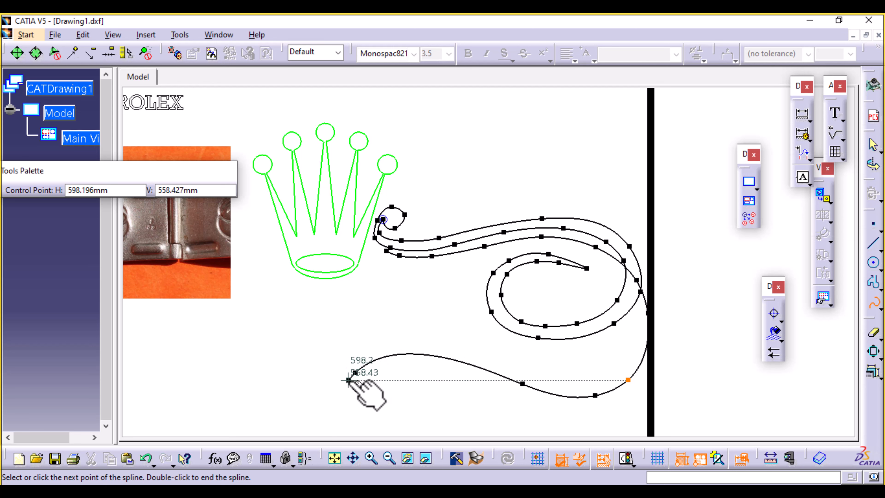
double_click(348, 380)
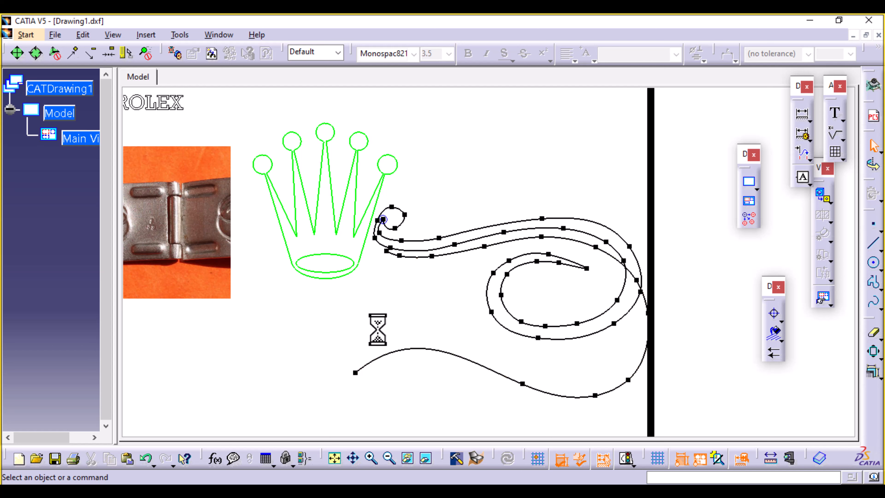
Step: Start a third spline at the second spline's start point and bow it below that curve to about H 621, V 586 mm, redoing one point
click(873, 300)
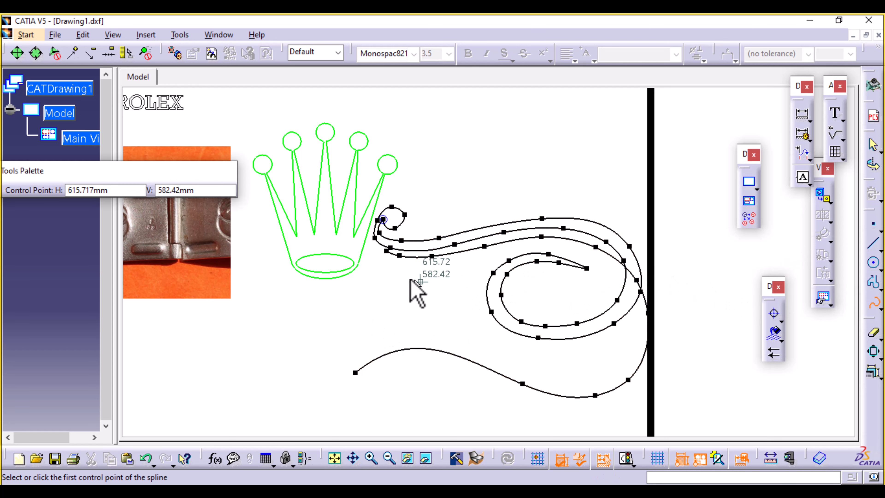
click(386, 251)
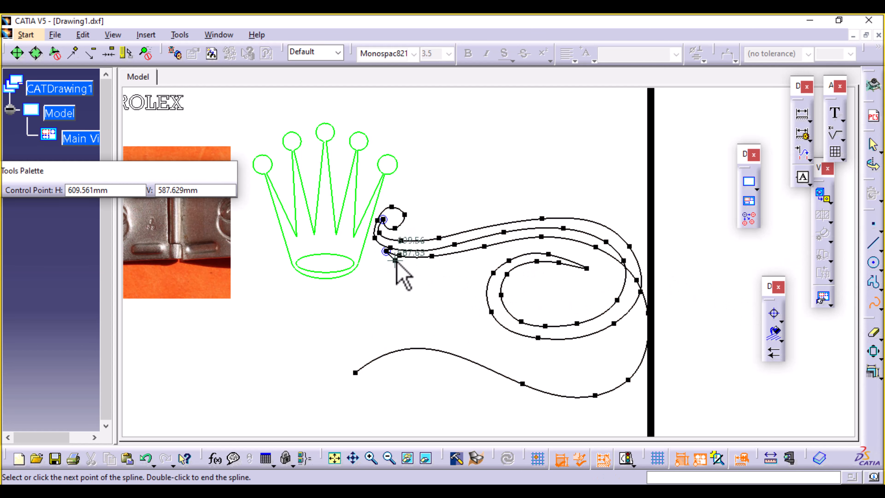
click(397, 262)
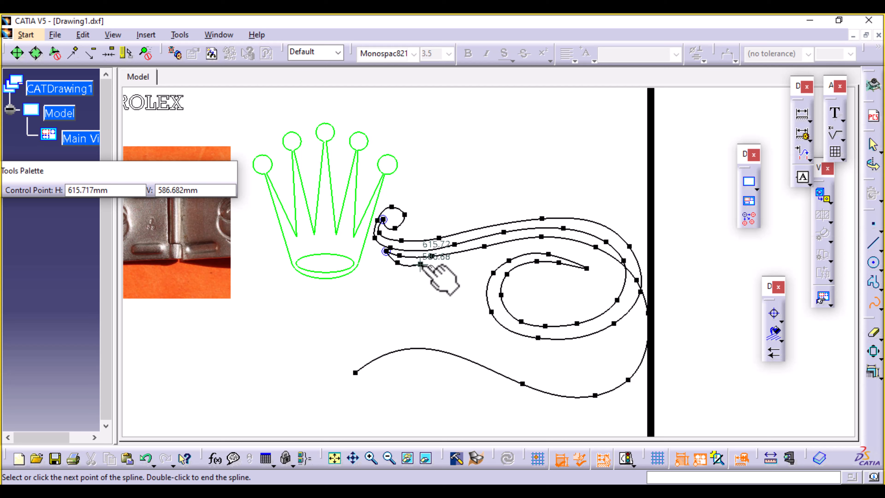
click(409, 264)
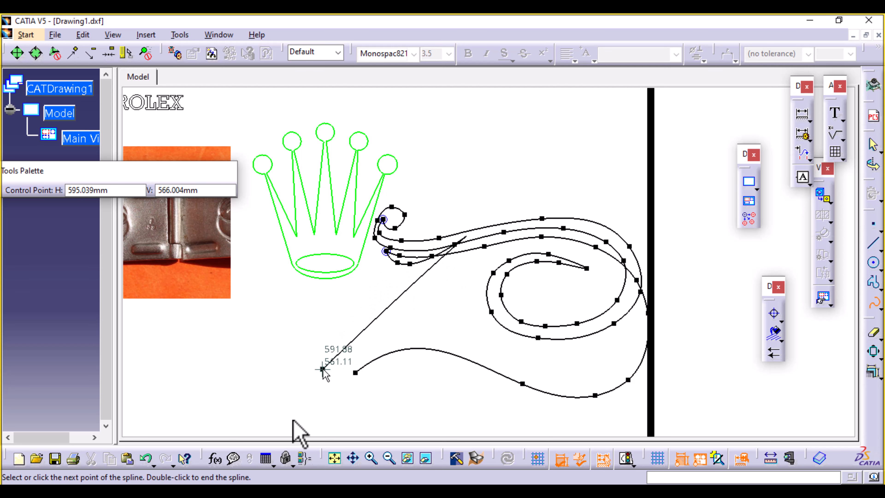
click(144, 458)
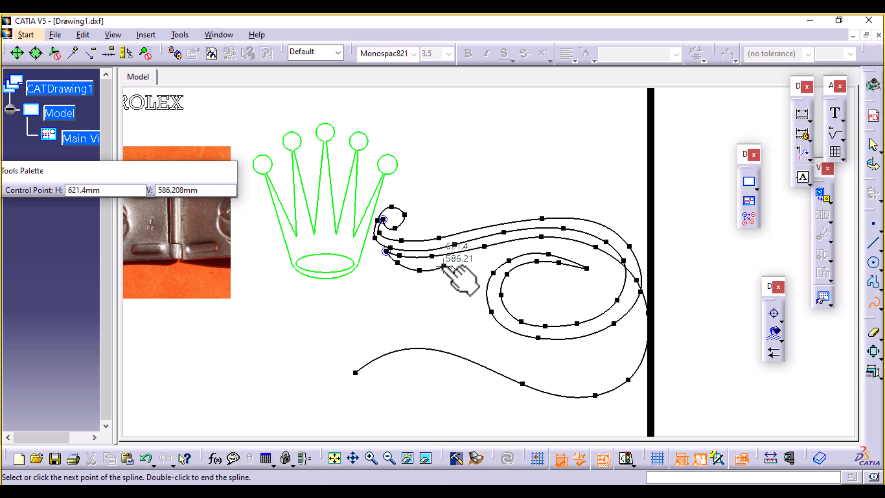
click(446, 266)
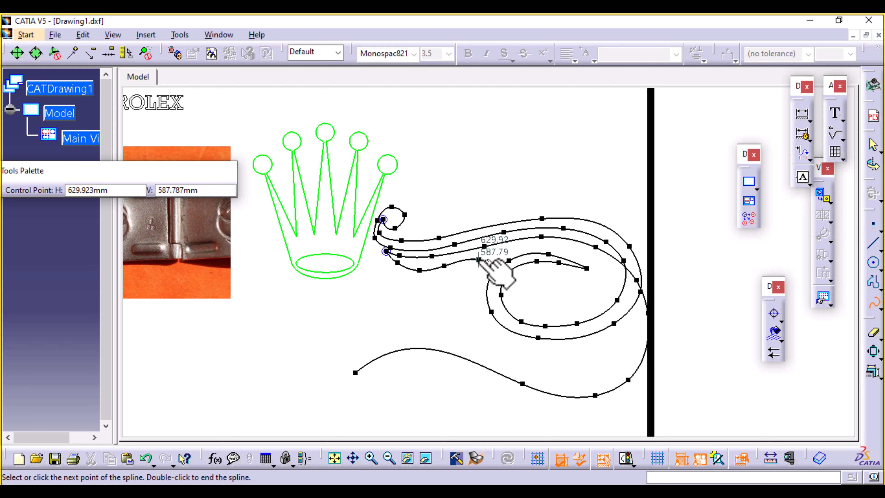
click(465, 260)
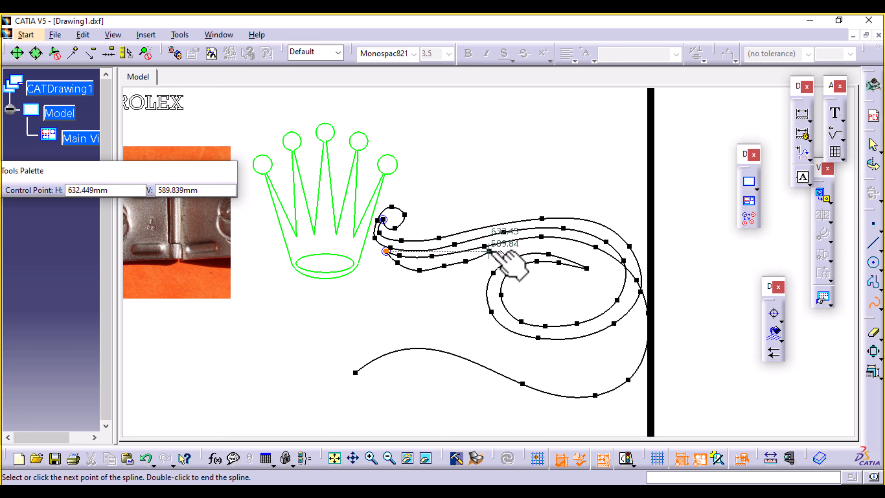
click(494, 272)
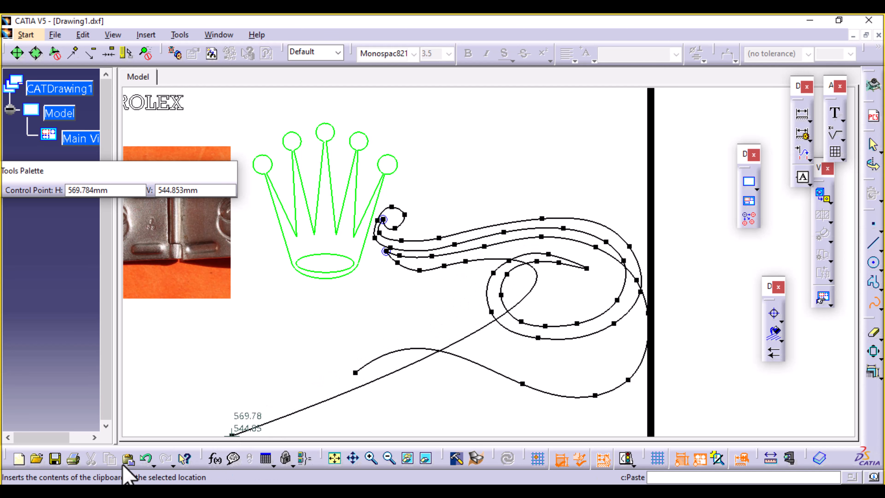
click(146, 458)
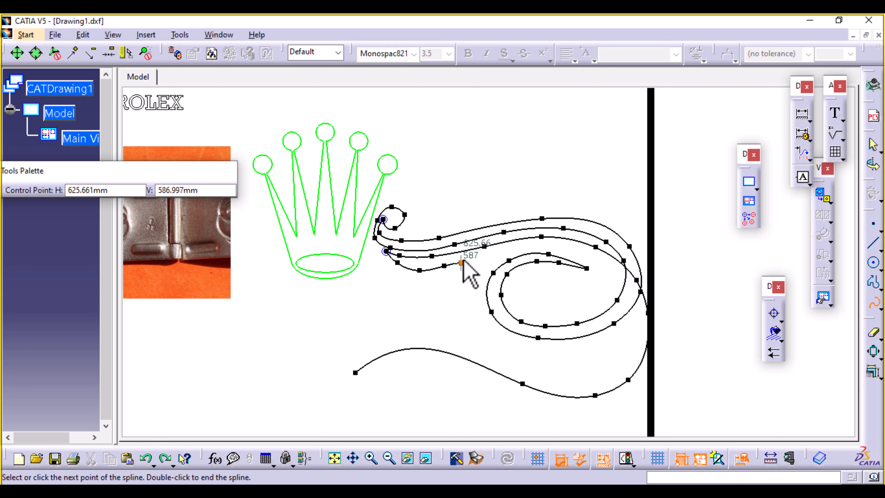
click(460, 262)
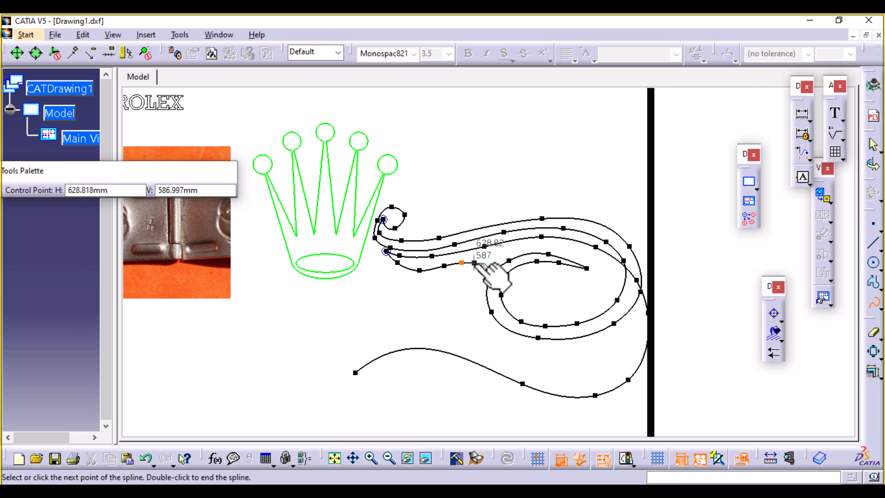
click(508, 260)
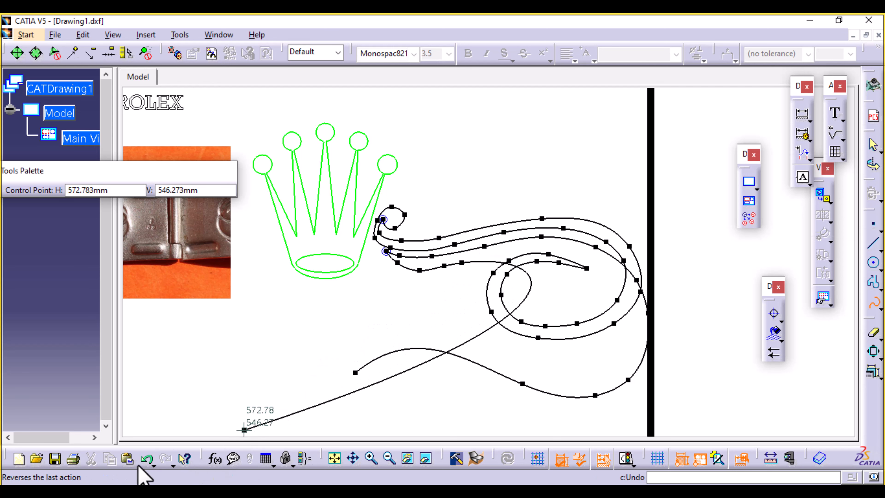
click(144, 460)
Step: Continue the third spline closely below the second curve to about H 636, V 590 mm, redoing its last point
mouse_move(494, 336)
middle_down()
mouse_move(435, 332)
mouse_move(369, 352)
mouse_move(362, 299)
middle_up()
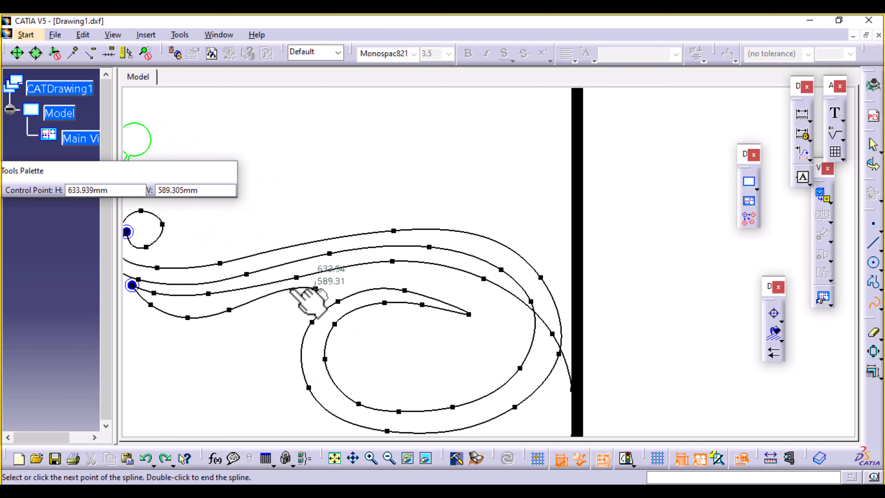
click(253, 303)
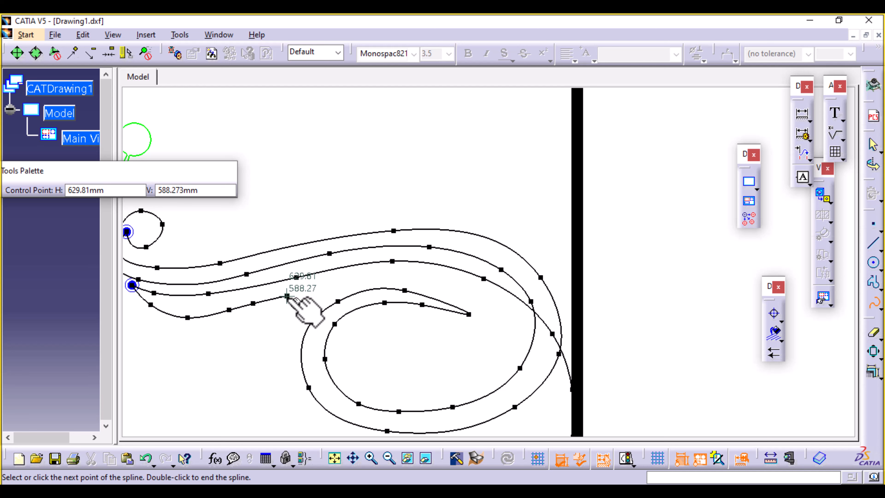
click(287, 295)
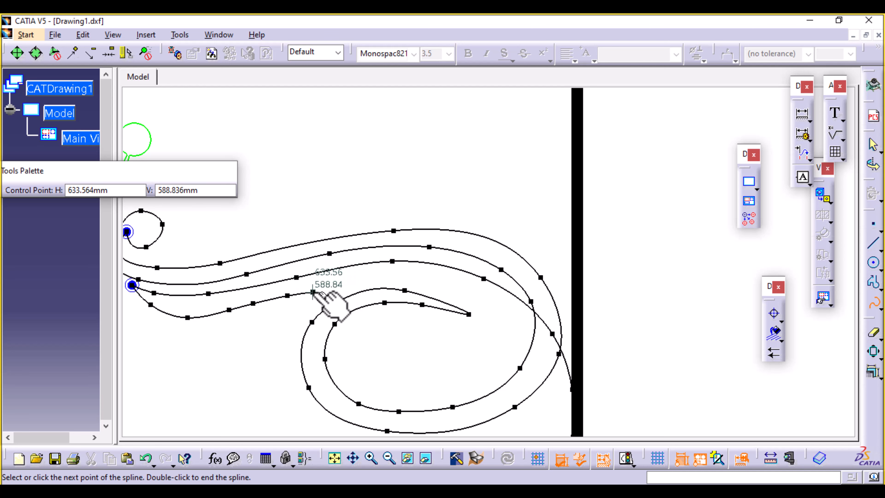
click(313, 292)
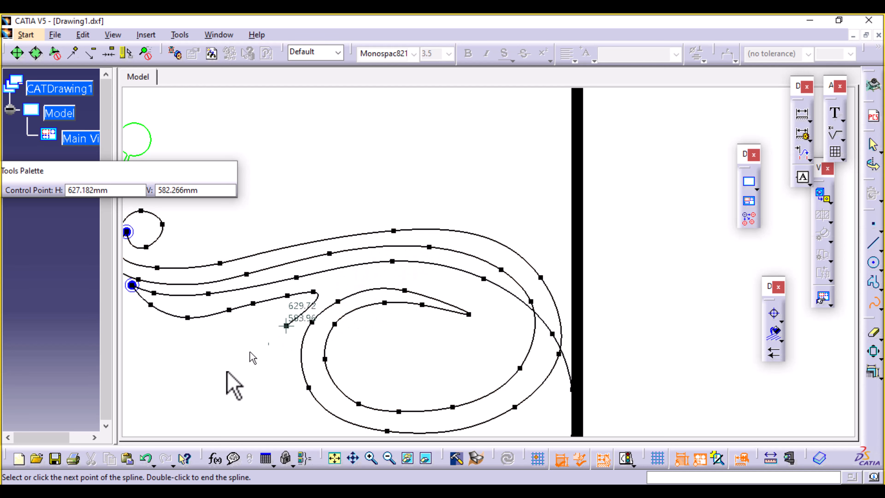
click(146, 453)
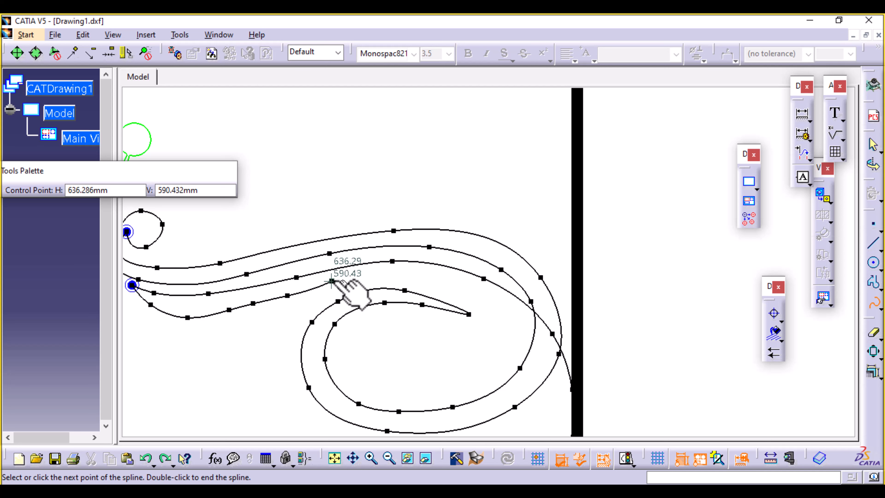
click(332, 281)
Step: Carry the third spline over the scroll through about H 664, V 584 mm and H 667, V 580 mm, then down inside the second curve
click(388, 273)
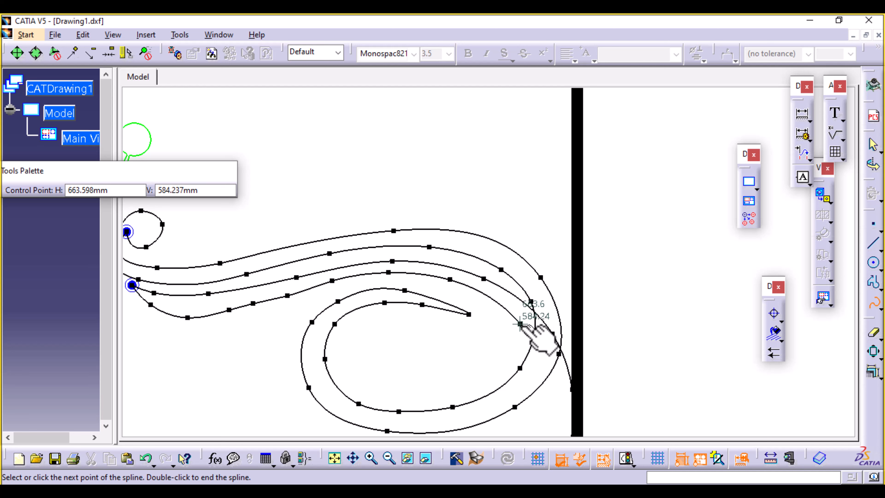
click(519, 323)
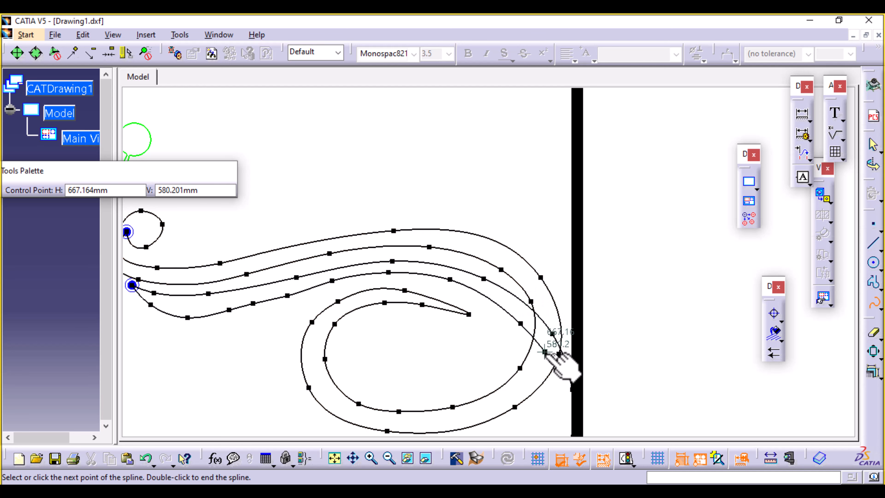
click(545, 351)
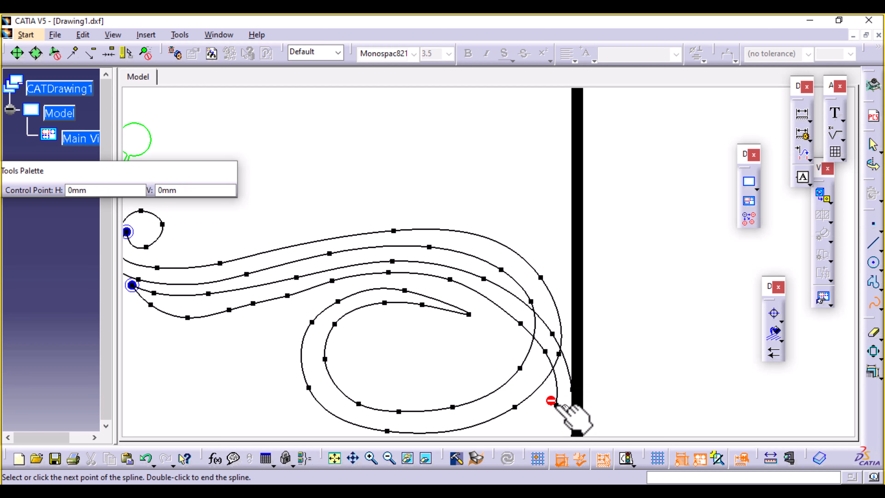
mouse_move(481, 365)
middle_down()
mouse_move(460, 265)
mouse_move(460, 195)
middle_up()
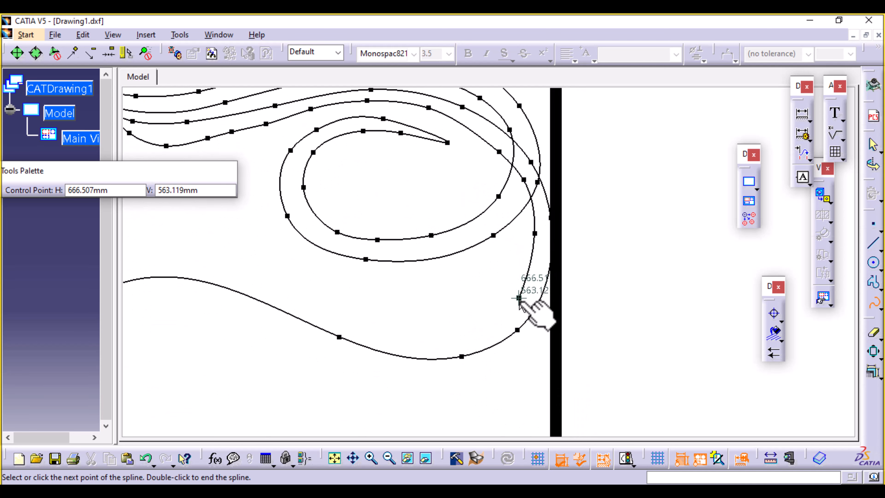
click(511, 300)
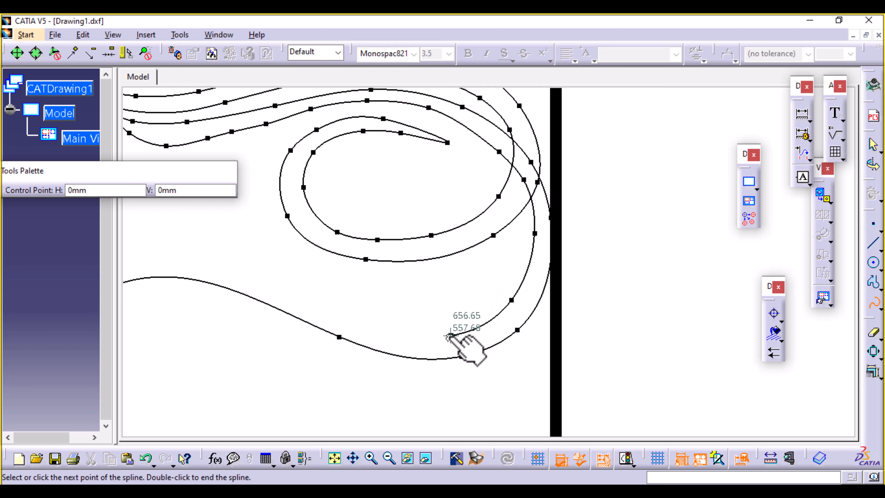
Step: Turn the third spline above the lower curve through about H 657, V 558 mm and end it at the second spline's end point
click(450, 335)
click(368, 326)
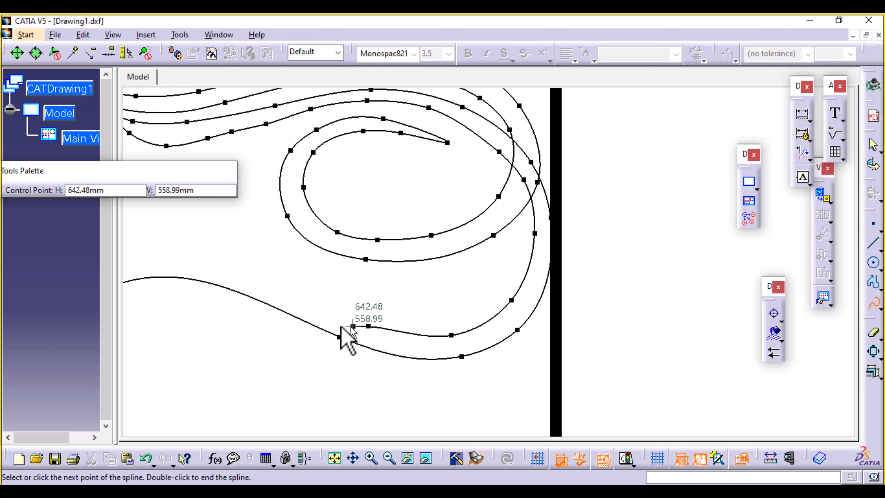
middle_drag(316, 312, 474, 335)
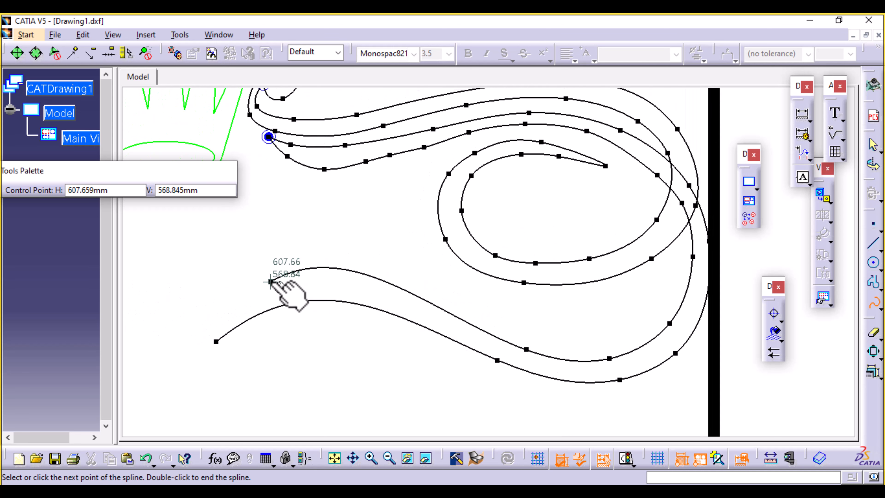
double_click(216, 340)
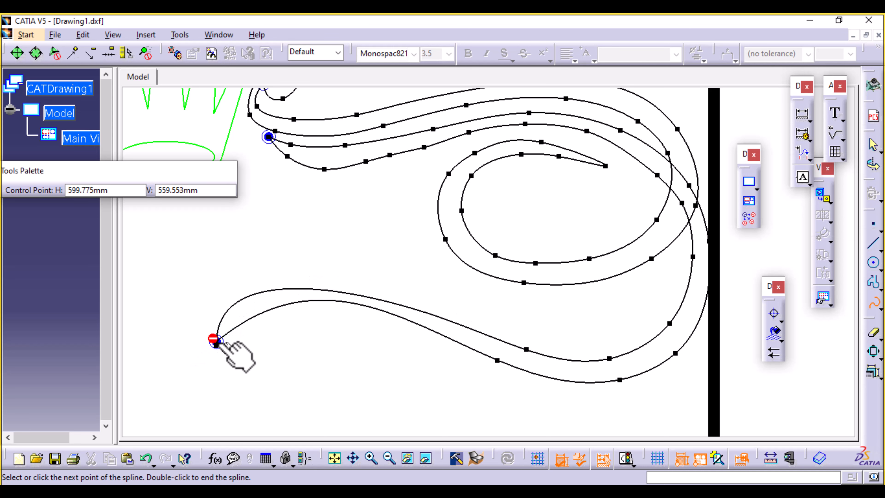
double_click(214, 340)
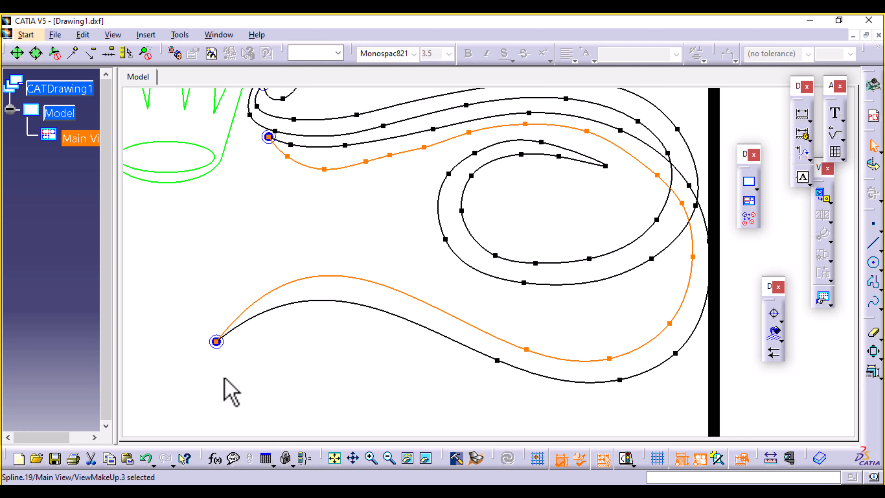
click(345, 385)
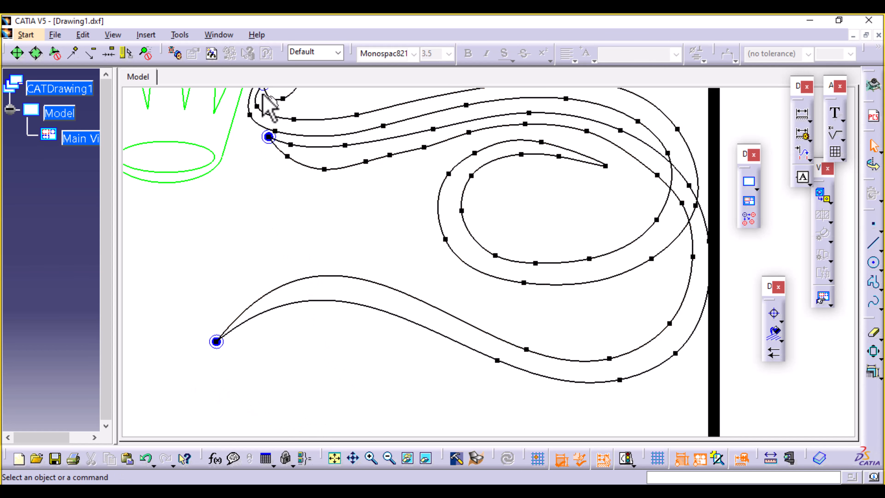
Step: Smooth the third spline's low bow by slightly shifting its third, fourth and sixth control points, placing the third near H 614, V 586 mm
click(322, 168)
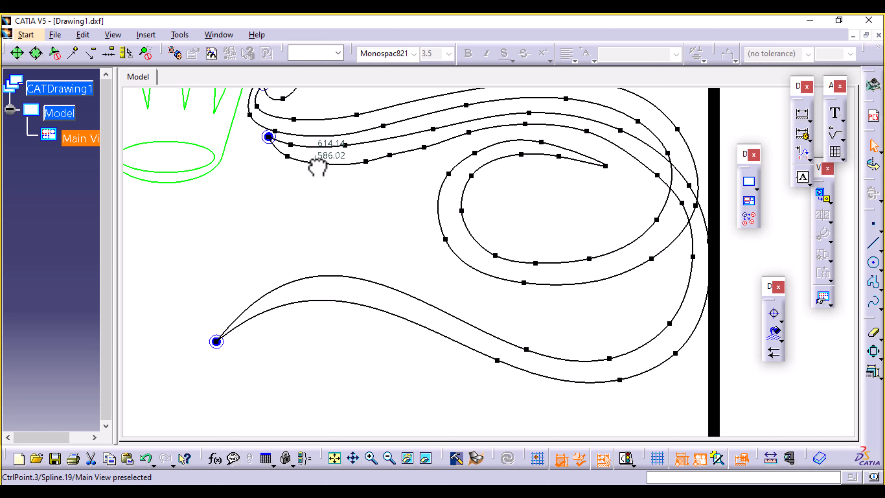
click(316, 163)
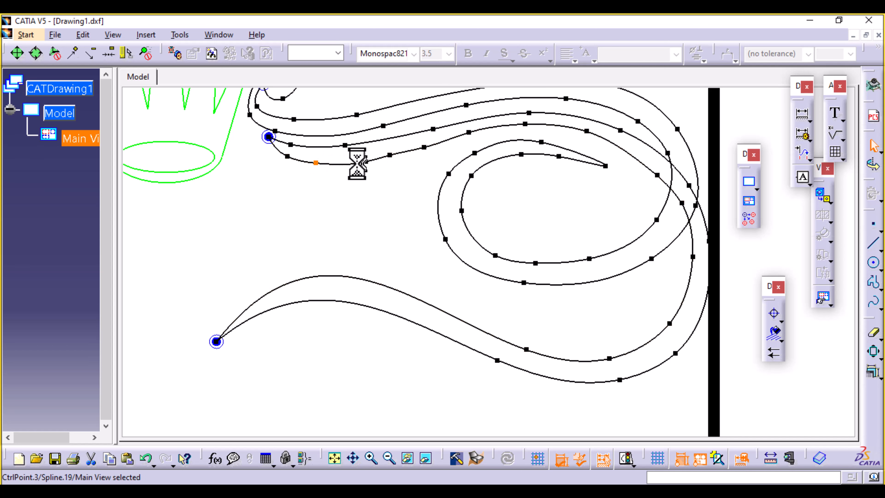
drag(348, 164, 350, 165)
click(386, 197)
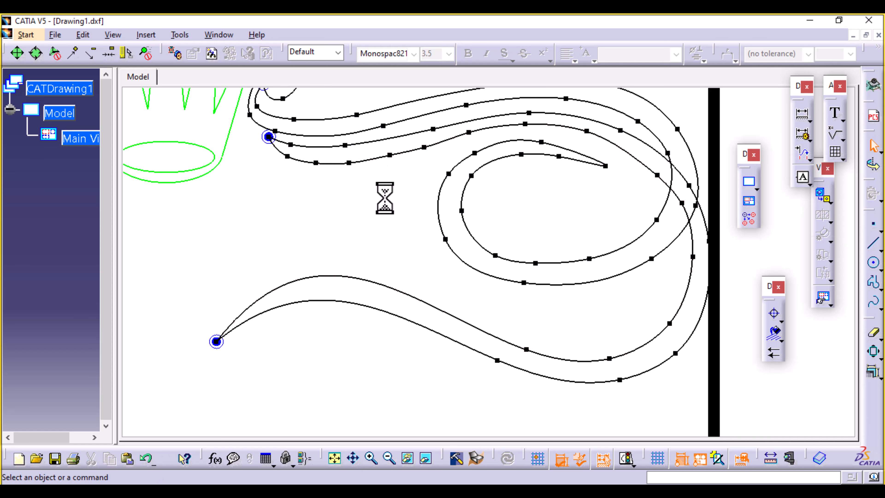
click(423, 146)
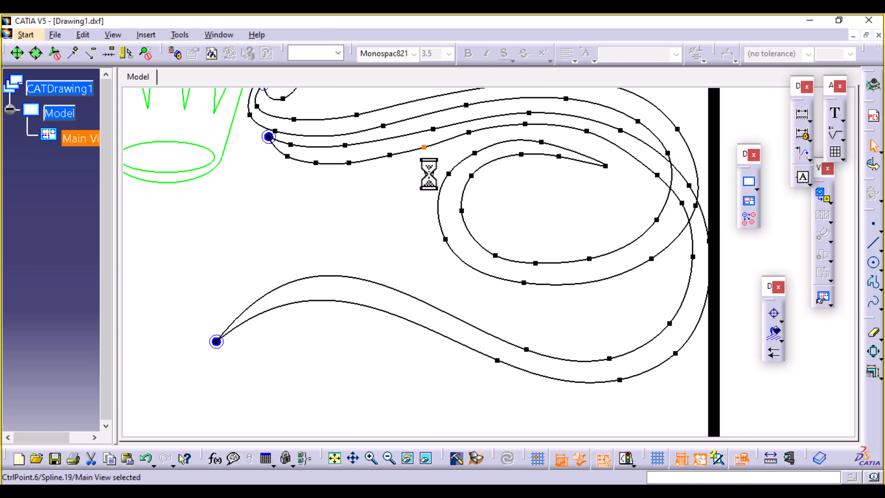
drag(425, 146, 433, 142)
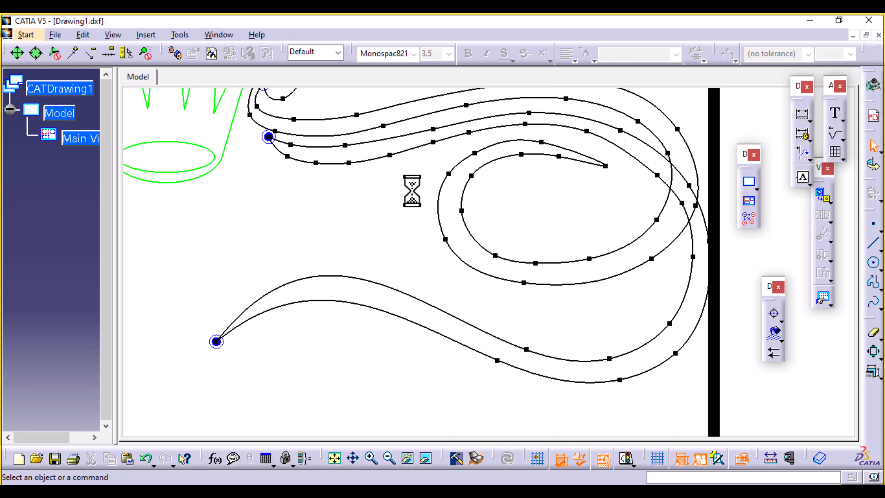
Step: Draw a fourth, open spline just below the lowest curve, passing through about H 616, V 564 mm and H 639, V 555 mm
mouse_move(398, 206)
ctrl+middle_down()
mouse_move(397, 249)
mouse_move(396, 237)
ctrl+middle_up()
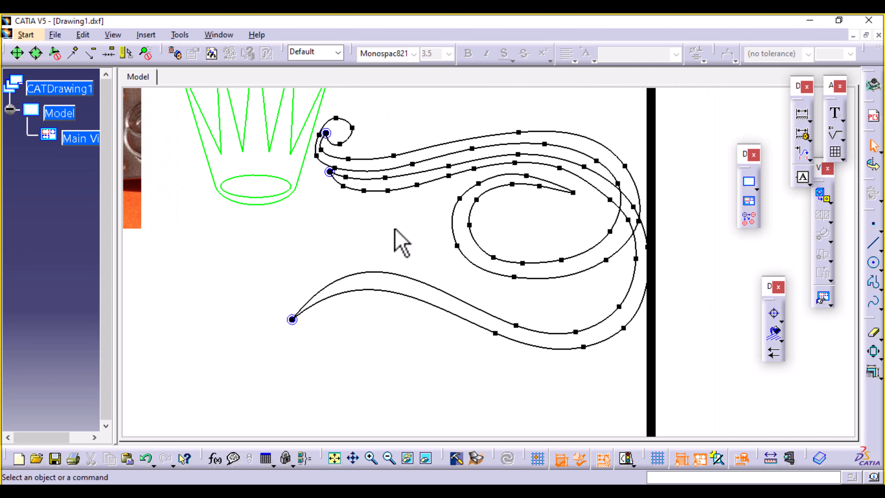
click(875, 284)
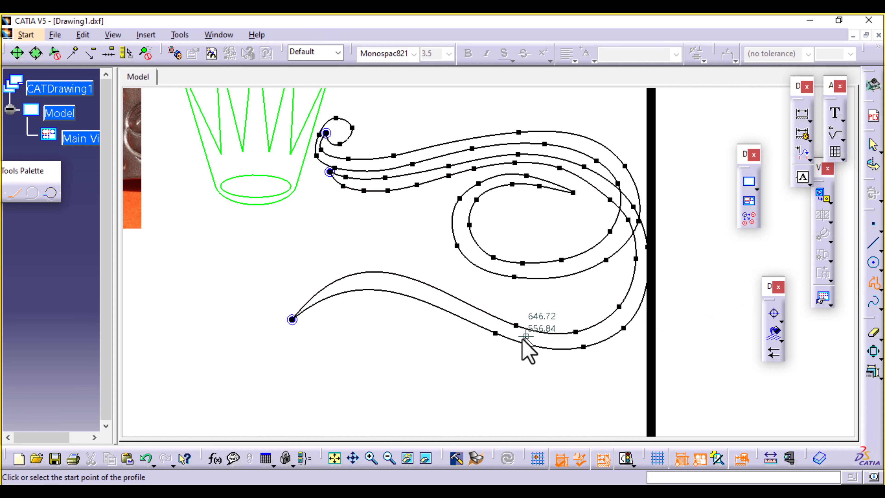
click(876, 284)
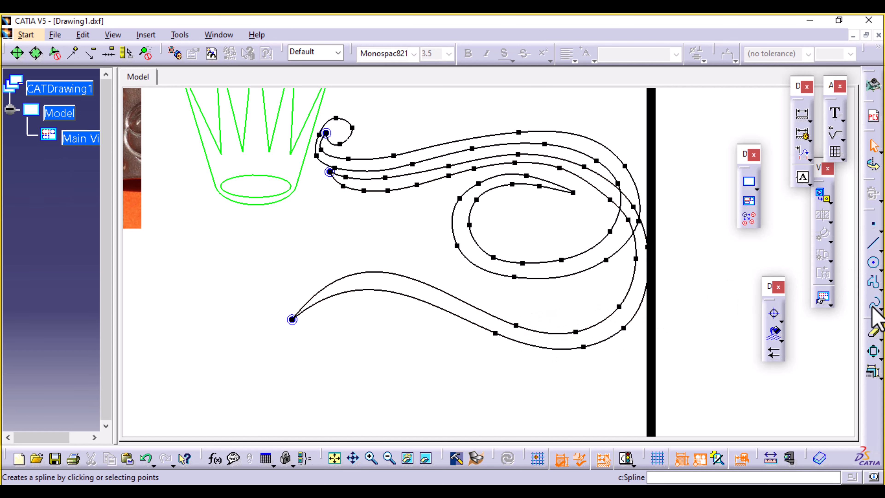
click(875, 303)
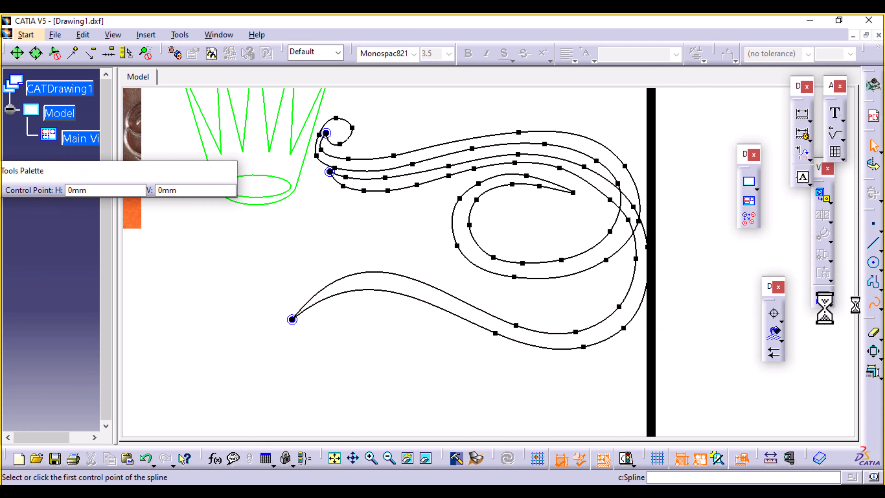
click(295, 330)
click(318, 313)
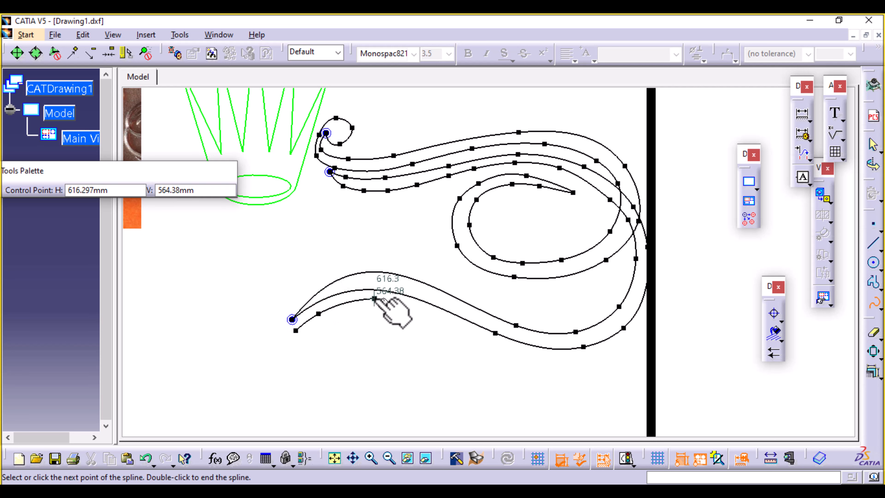
click(375, 298)
click(446, 324)
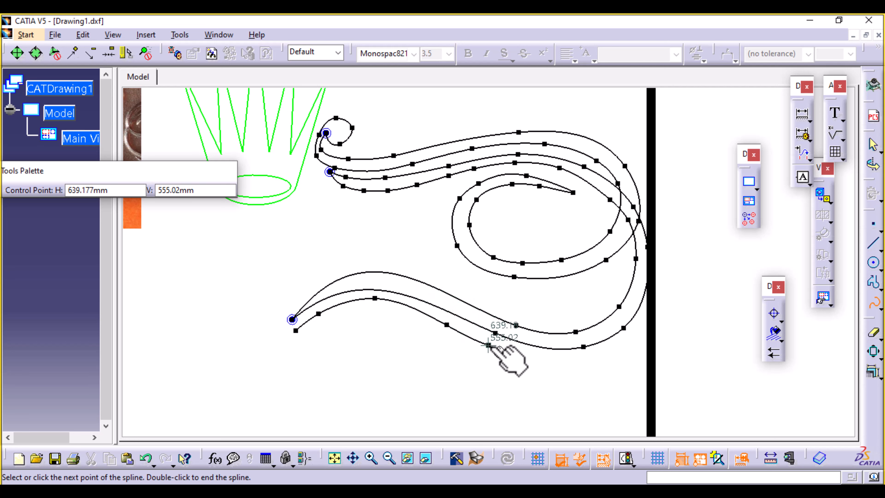
click(491, 346)
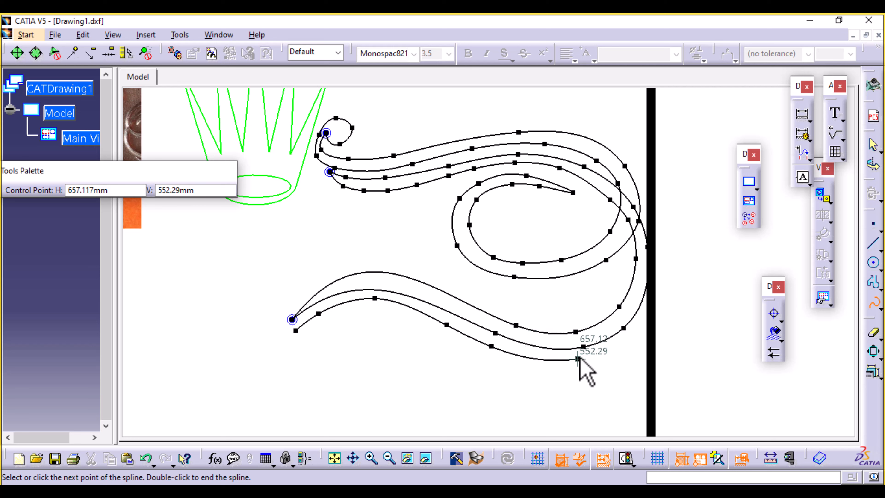
double_click(589, 355)
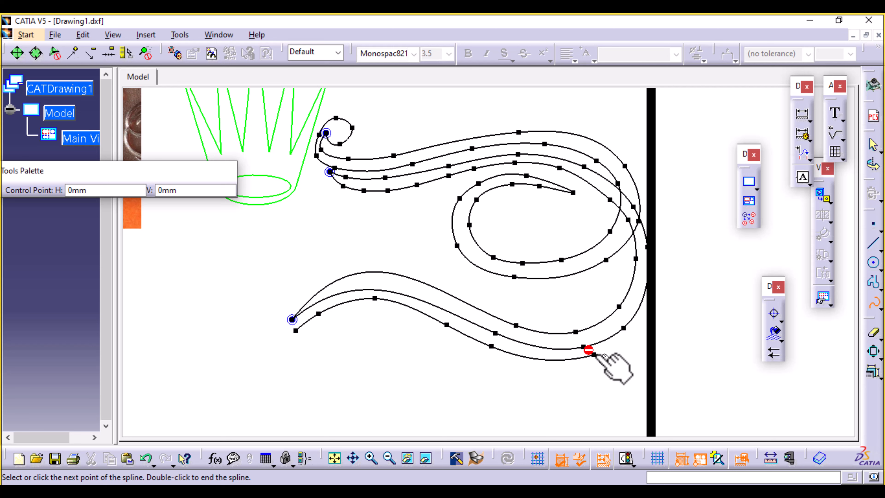
double_click(593, 354)
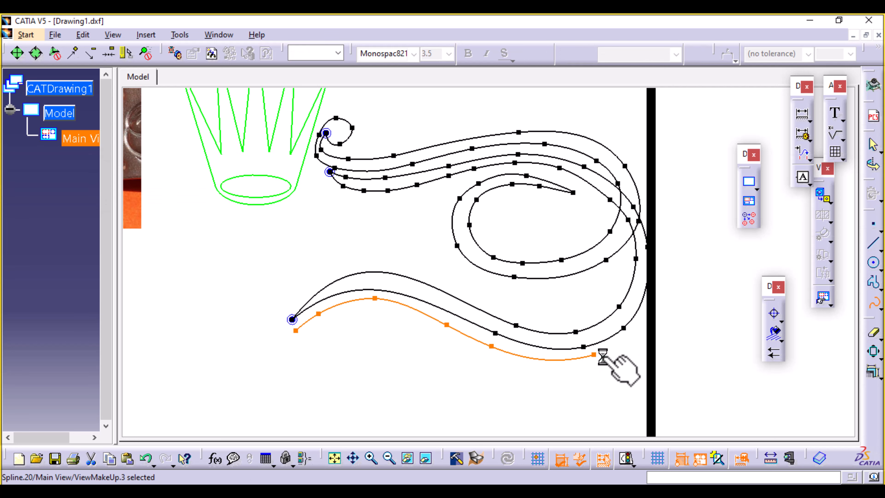
Step: Begin a fifth spline at the fourth spline's left end, bowing down through about H 601, V 551 mm and H 613, V 549 mm to H 625, V 552 mm
click(874, 300)
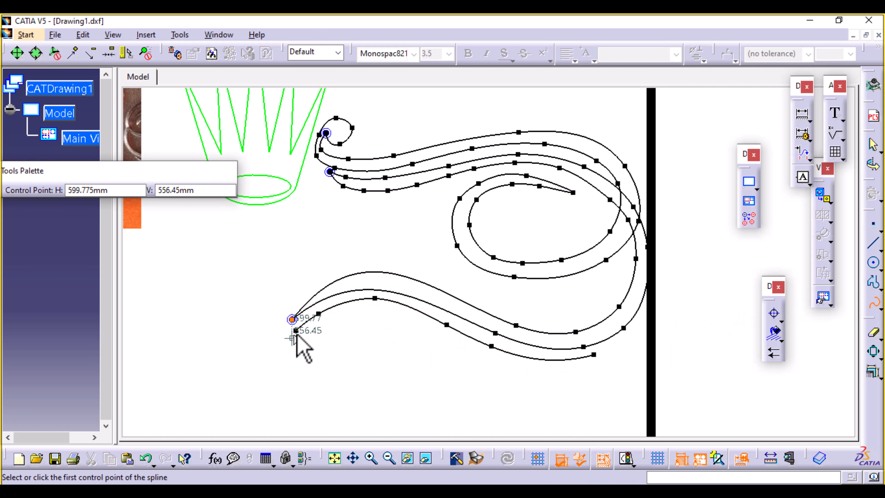
click(294, 332)
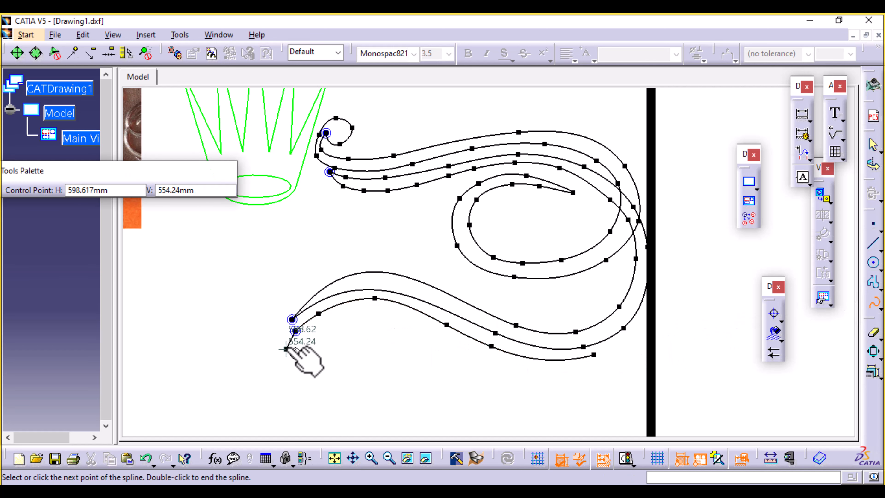
click(286, 342)
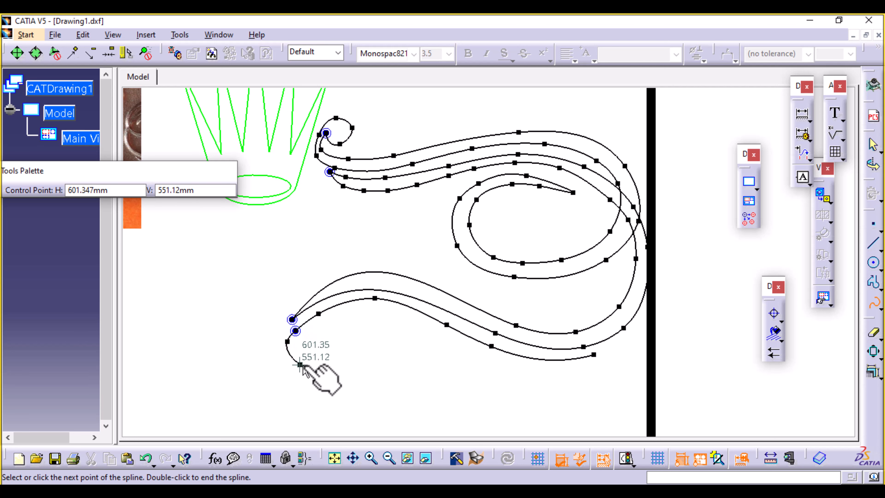
click(302, 364)
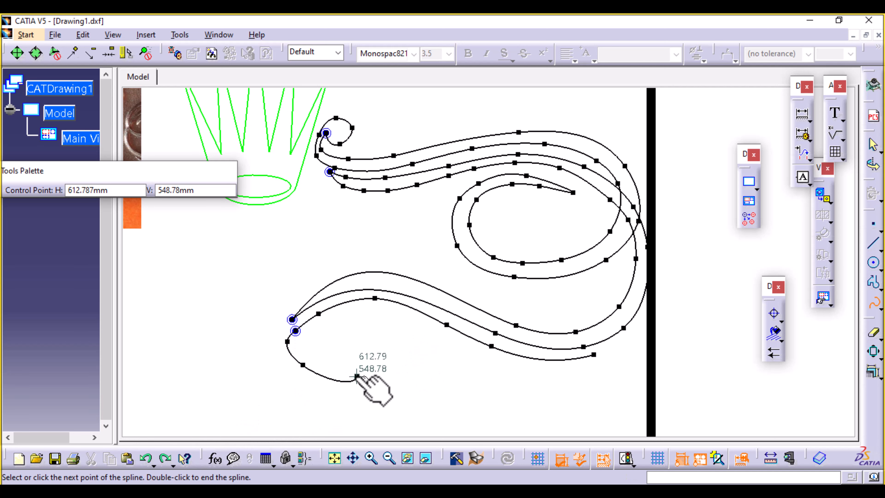
click(356, 375)
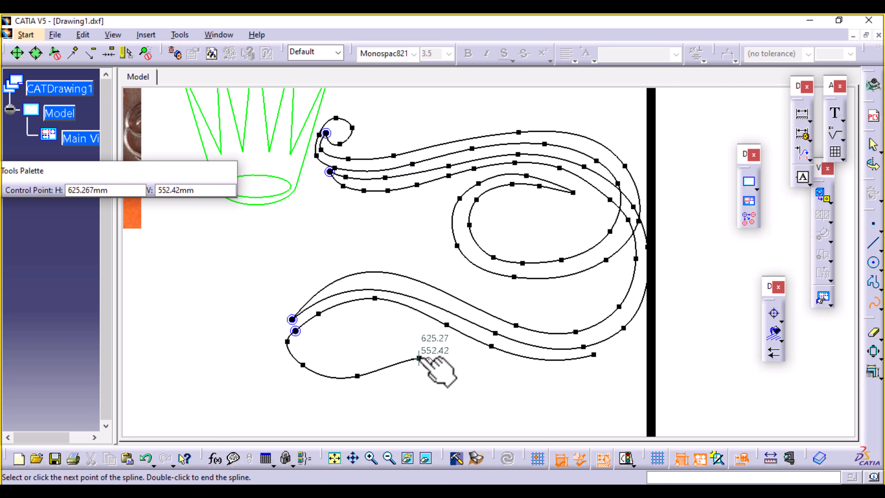
click(419, 358)
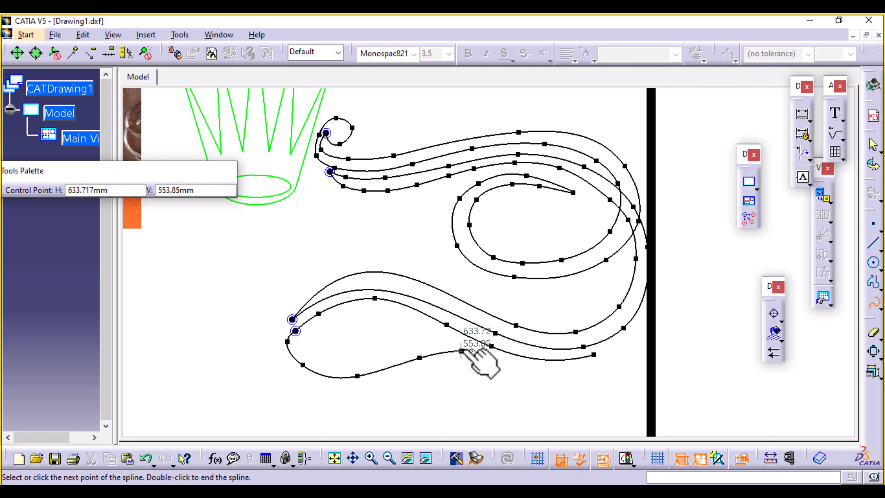
Step: Carry the fifth spline over a crest near H 634, V 554 mm, dip it below the fourth spline and end it at that spline's right end point
click(466, 348)
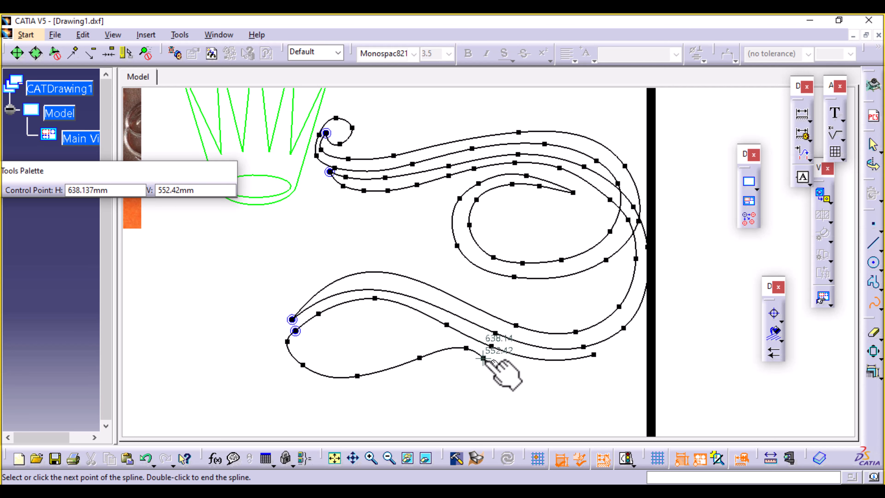
click(492, 360)
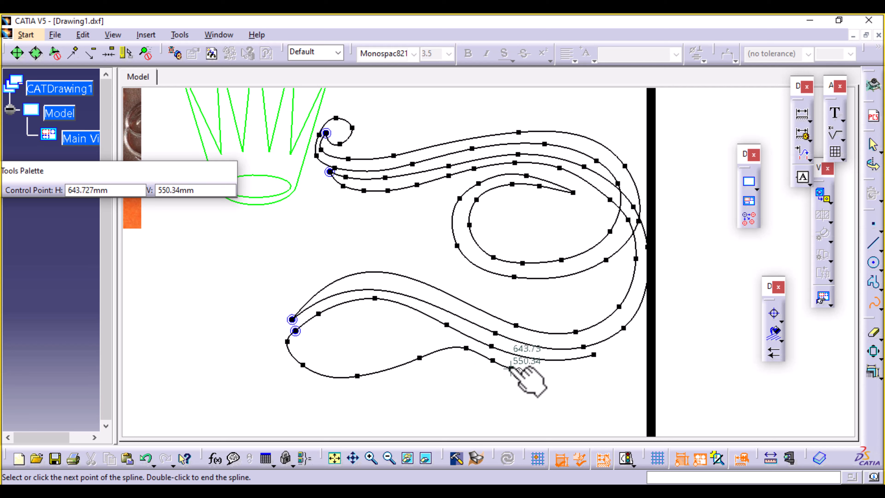
click(533, 371)
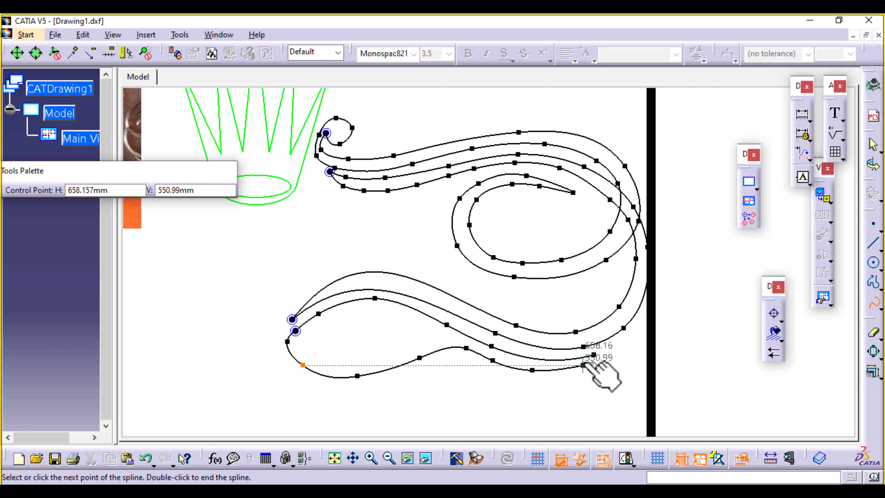
click(581, 365)
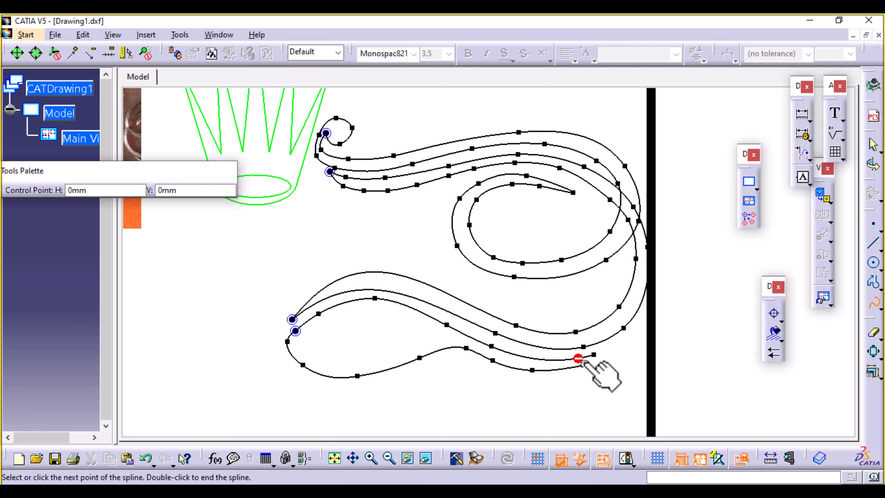
double_click(593, 355)
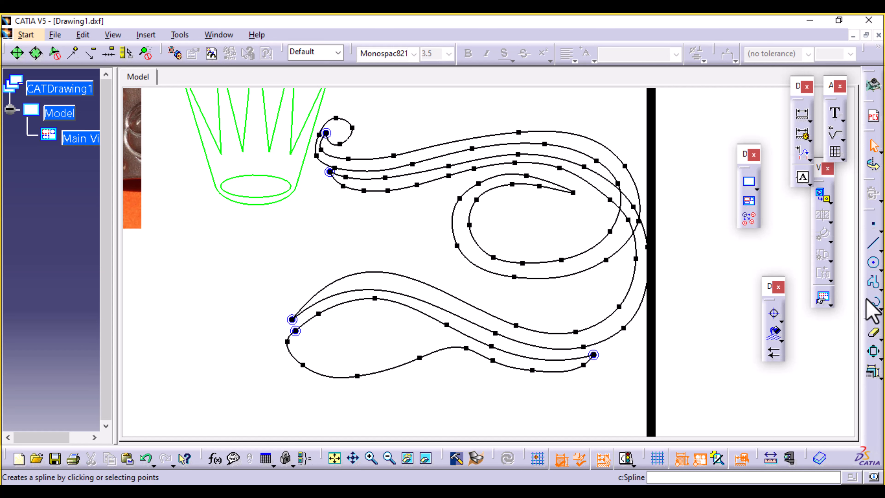
Step: Draw an arched sixth spline inside the lower-left loop, passing through about H 612, V 561 mm and H 627, V 559 mm
click(872, 304)
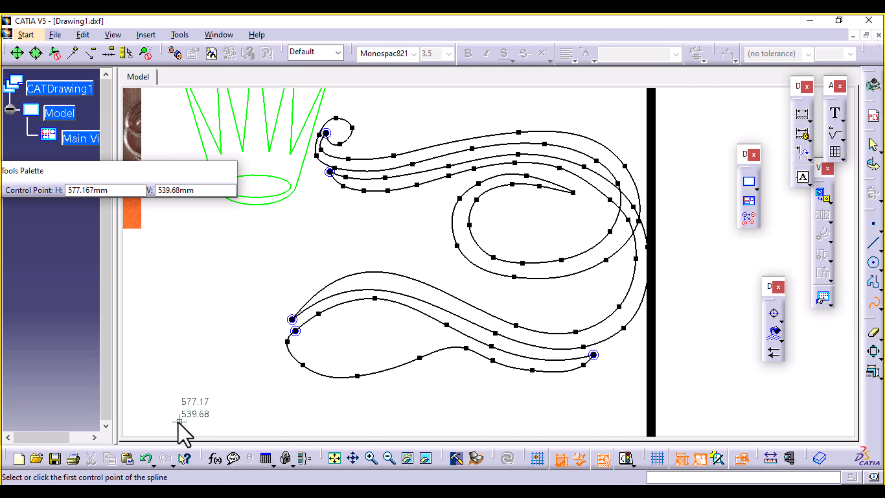
click(300, 343)
click(313, 329)
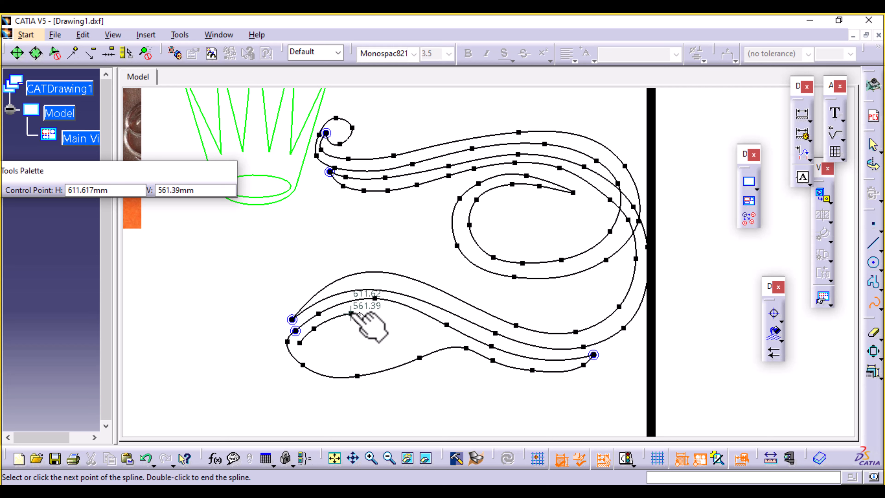
click(350, 313)
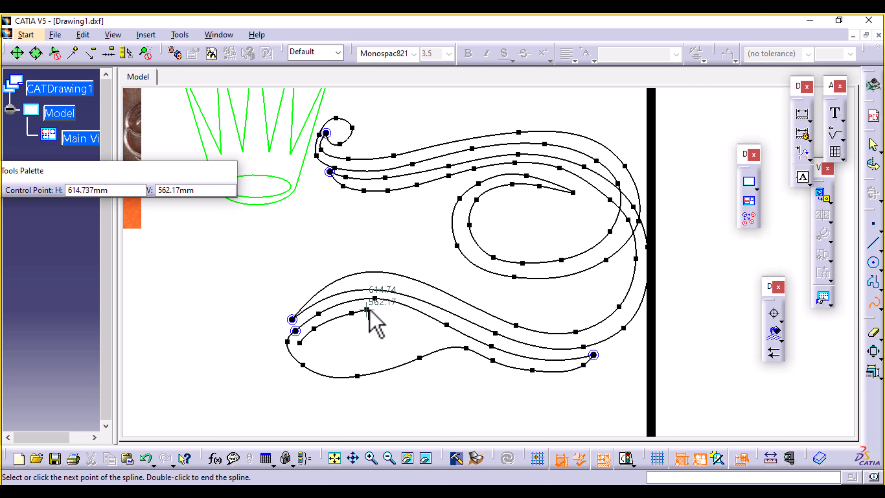
click(384, 312)
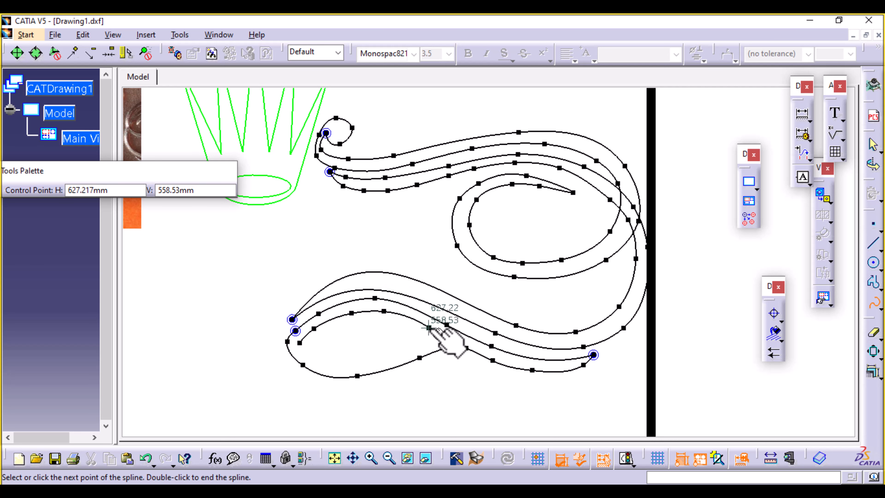
click(443, 337)
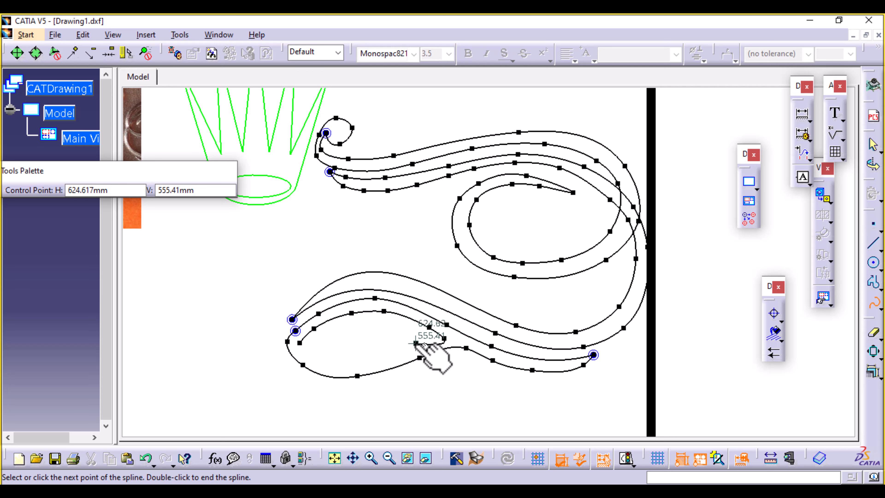
double_click(444, 338)
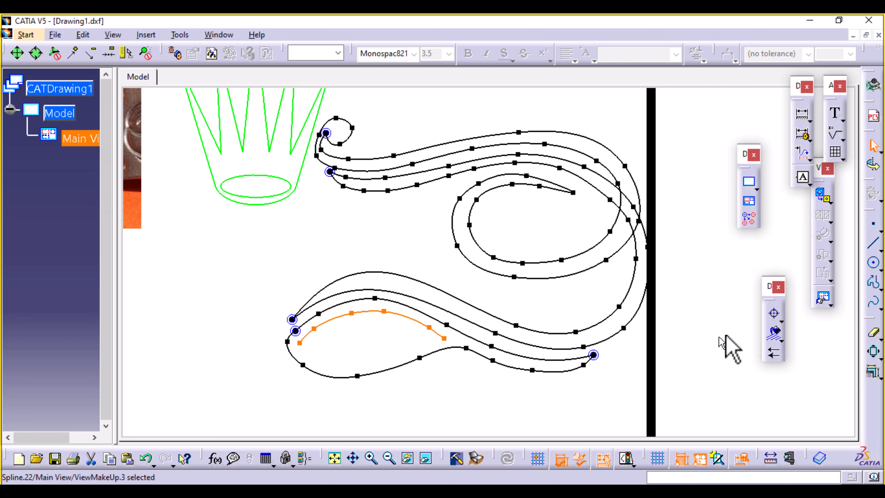
Step: Close the inner leaf with a lower spline between the arch's end points, passing through about H 613, V 551 mm and H 621, V 552 mm
click(873, 302)
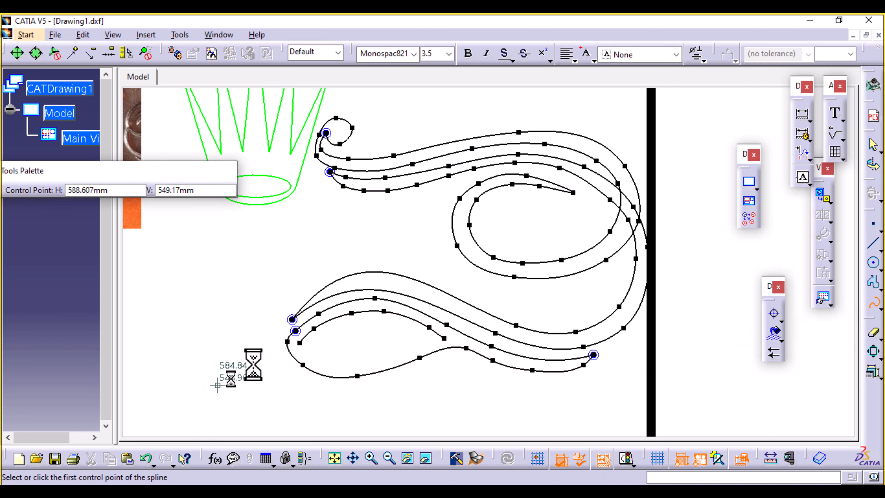
click(299, 342)
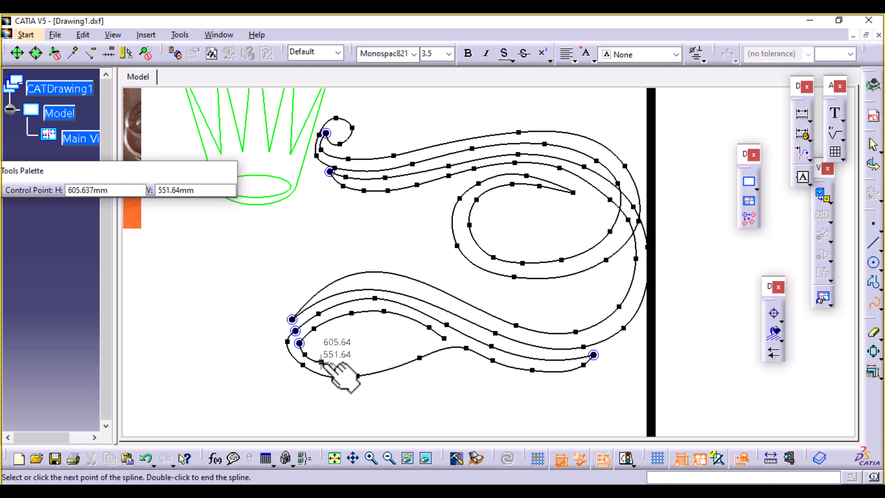
click(325, 365)
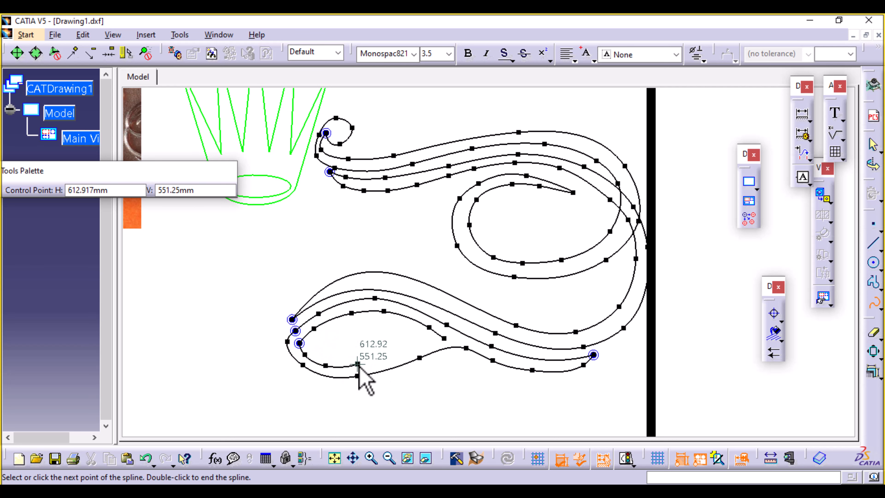
click(358, 366)
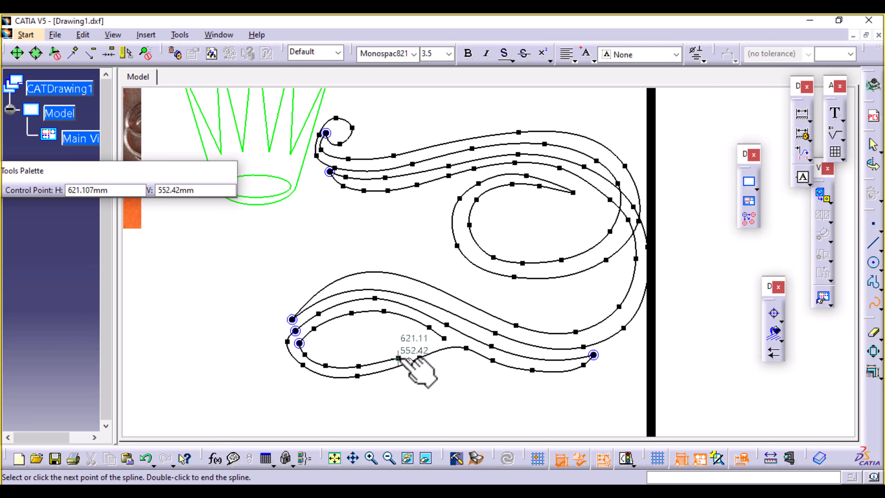
click(398, 358)
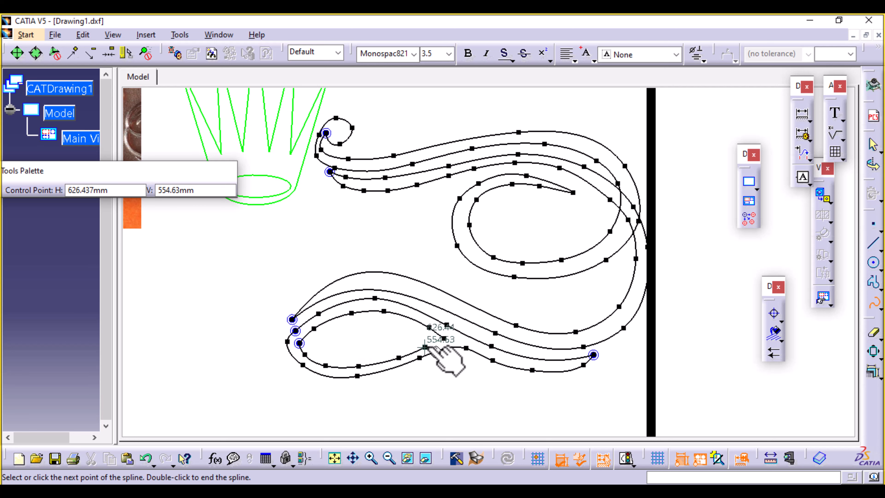
double_click(443, 338)
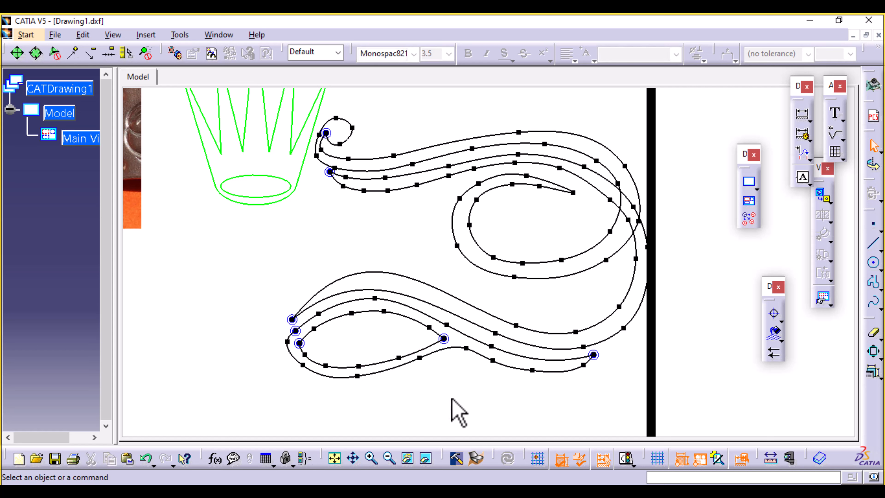
Step: Draw a curved spline from just below the spiral through about H 637, V 568 mm and H 639, V 563 mm to the fourth spline
middle_drag(450, 397, 407, 402)
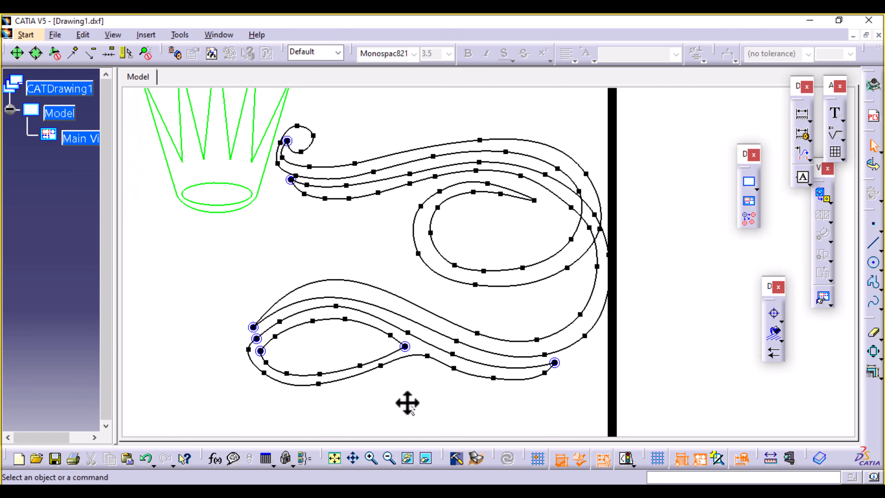
click(874, 302)
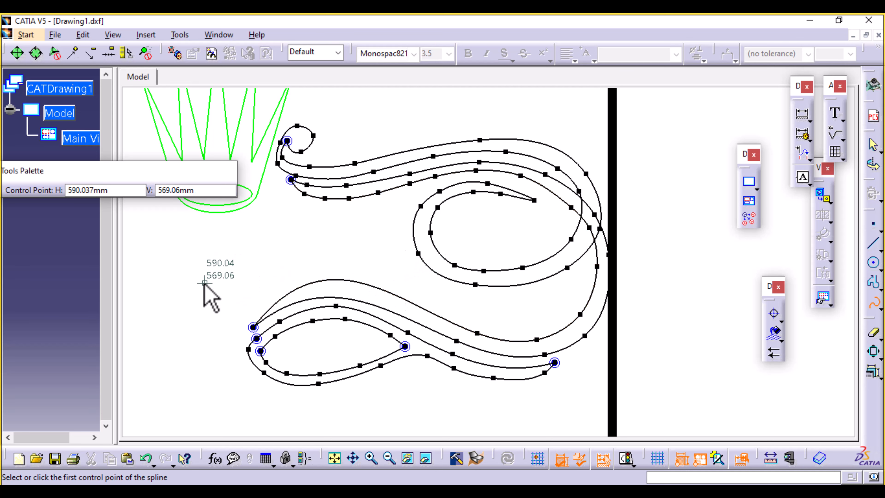
mouse_move(207, 292)
middle_down()
mouse_move(512, 345)
mouse_move(254, 293)
middle_up()
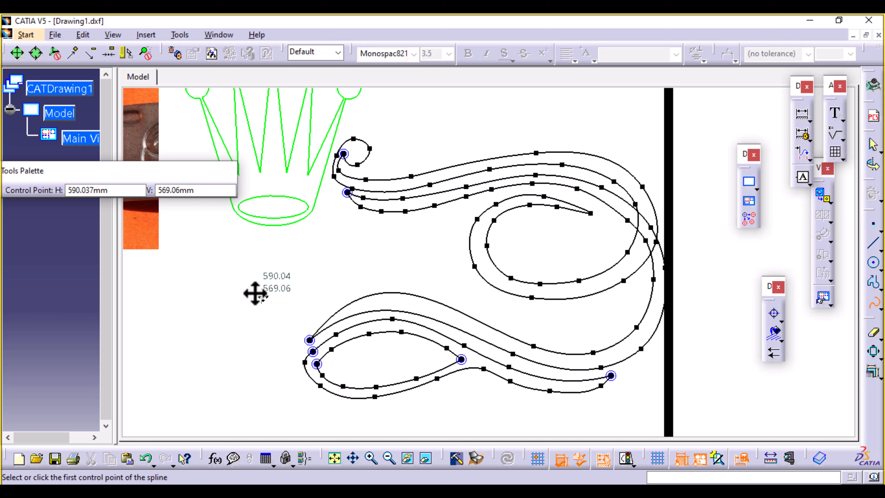
click(473, 292)
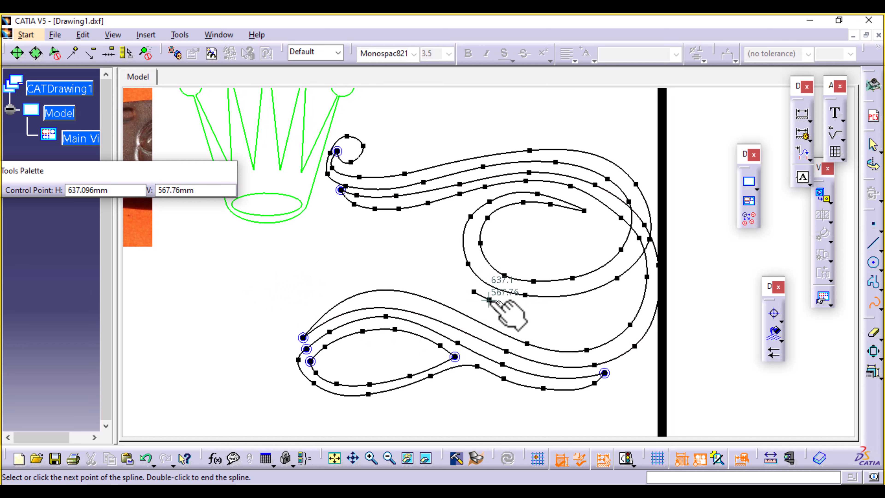
click(488, 300)
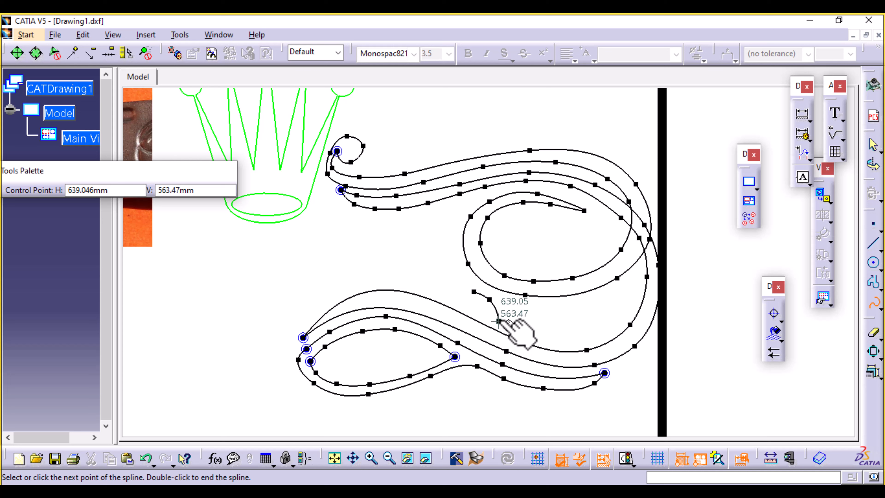
click(498, 321)
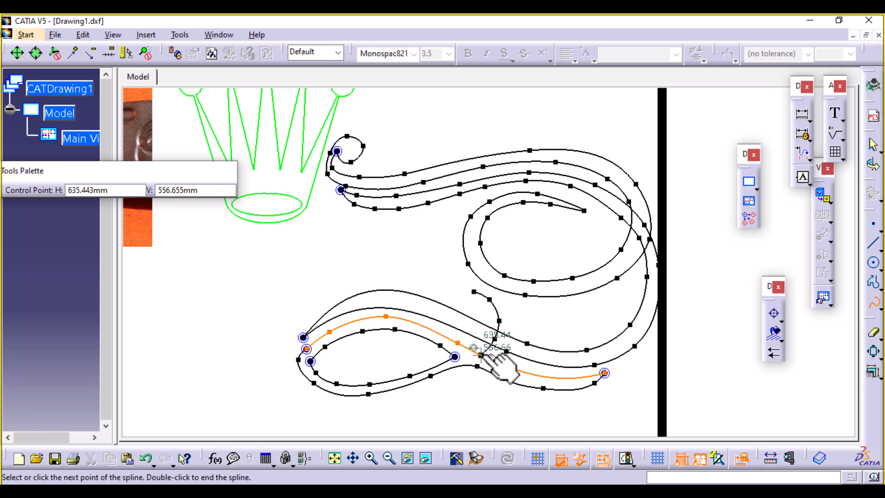
double_click(481, 355)
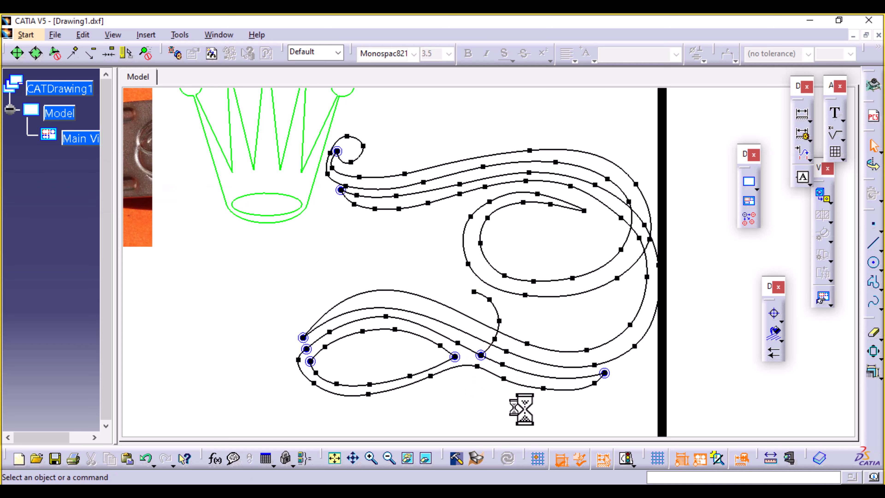
Step: Draw an inner companion spline from the same start point through about H 636, V 567 mm and H 637, V 564 mm to the fourth spline
click(870, 303)
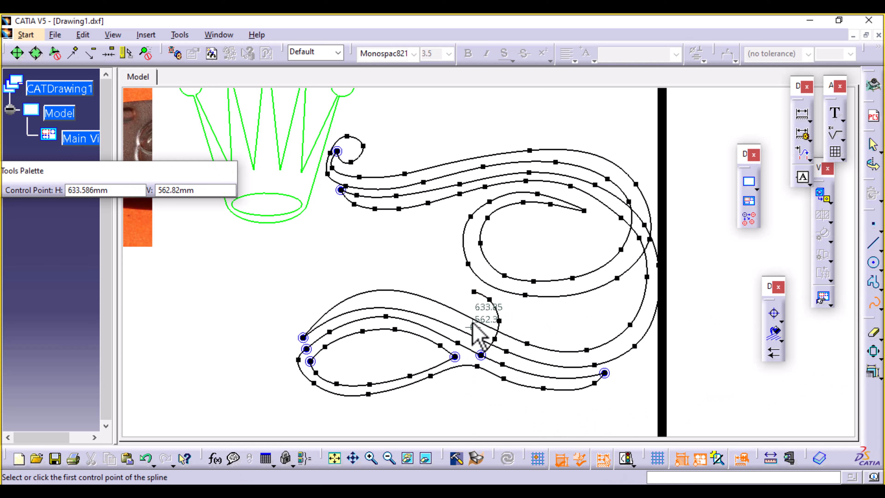
click(473, 292)
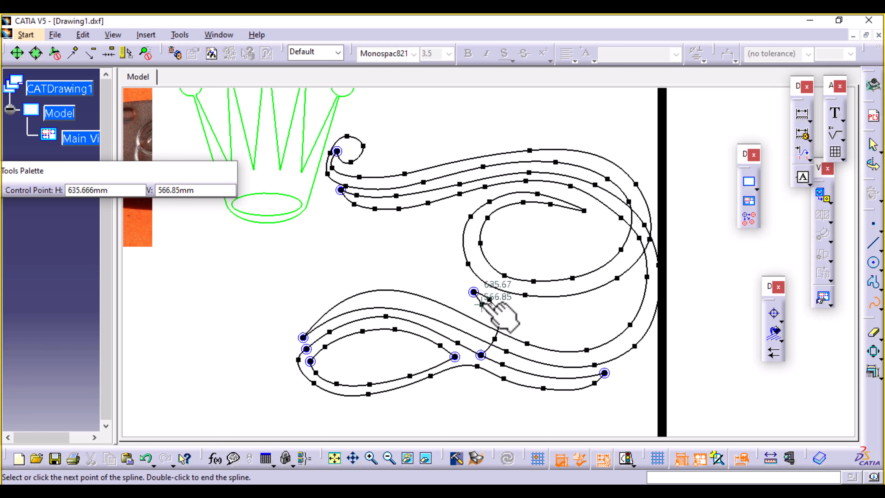
click(482, 303)
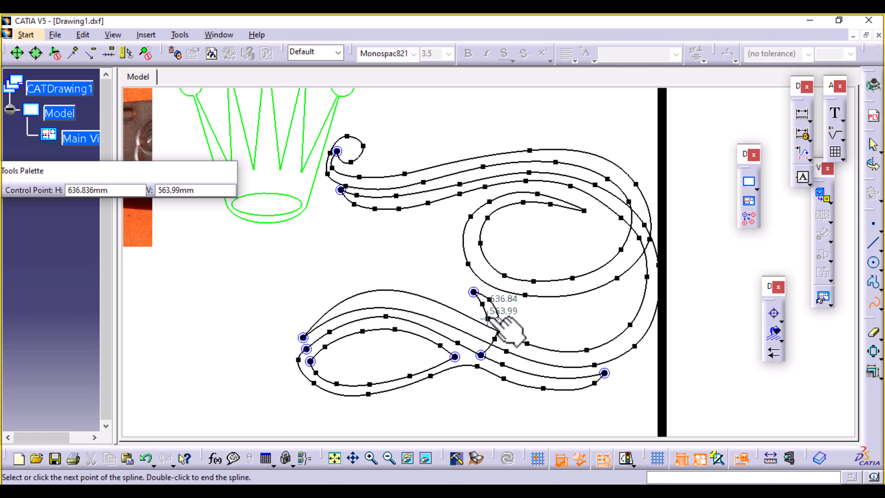
double_click(469, 348)
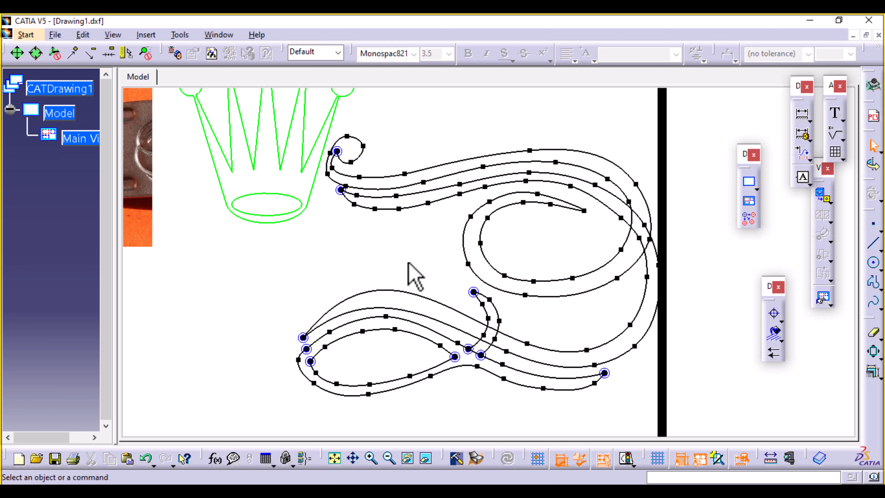
Step: Delete the clasp reference picture beside the crown from the drawing
mouse_move(408, 262)
ctrl+middle_down()
mouse_move(404, 324)
mouse_move(403, 309)
ctrl+middle_up()
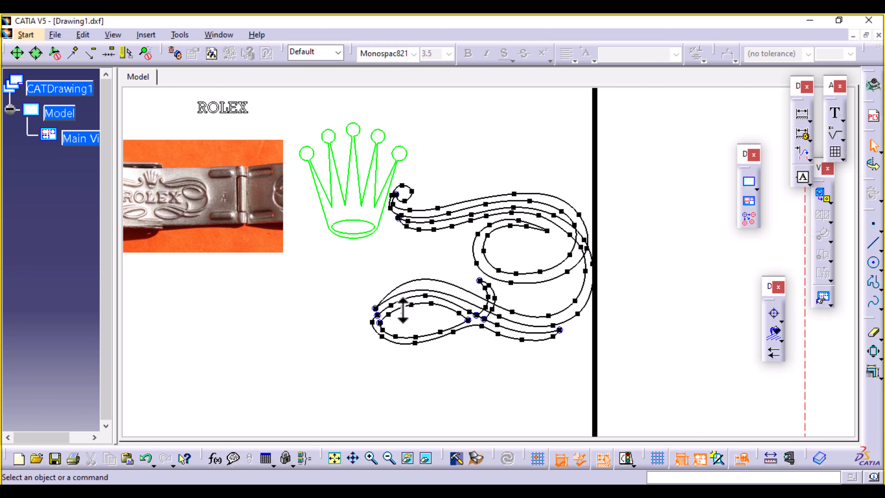
mouse_move(402, 310)
ctrl+middle_down()
mouse_move(409, 356)
mouse_move(398, 307)
ctrl+middle_up()
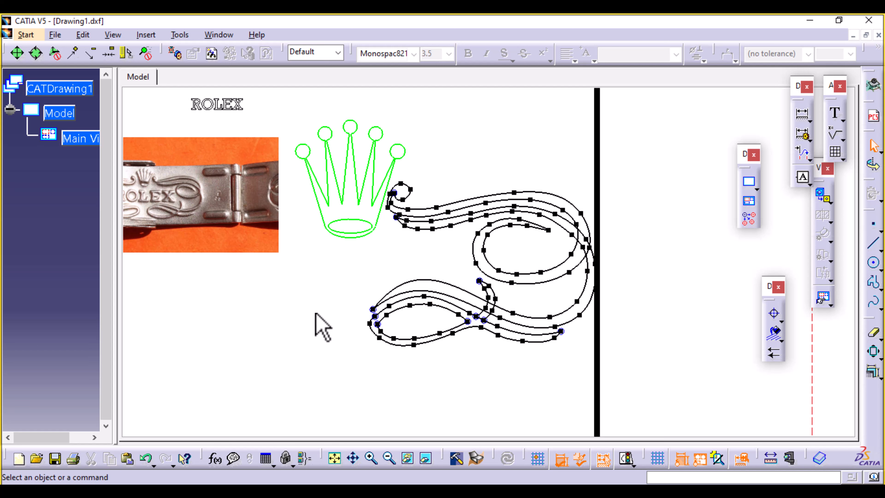
right_click(179, 208)
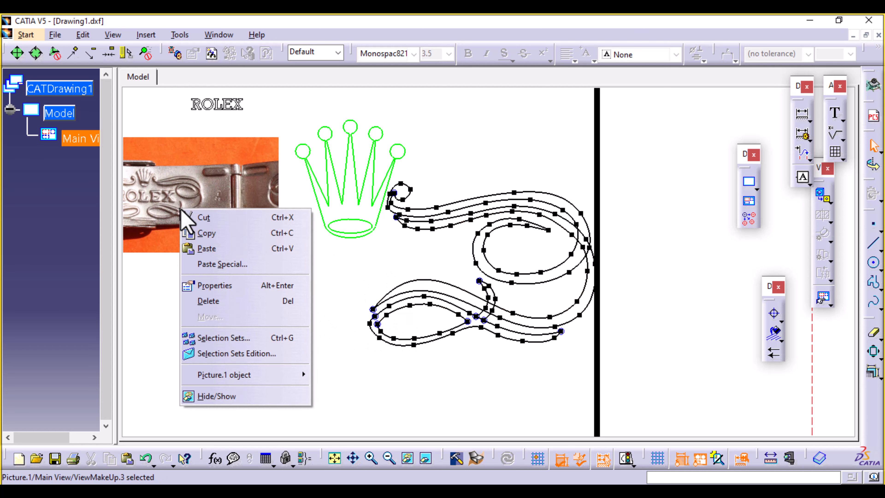
click(215, 300)
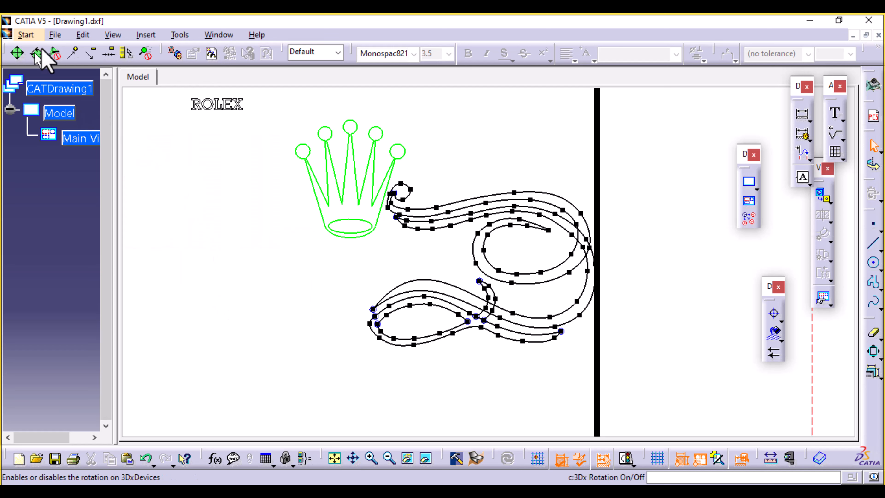
Step: Save the drawing as CATDrawing1 in dxf format in the ROLEX AIR KING YOUTUBEPROJECT folder
click(55, 35)
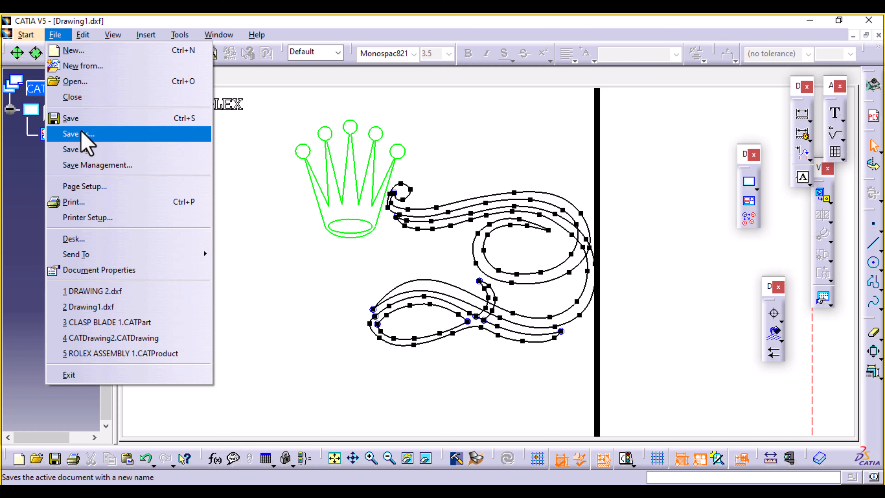
click(85, 134)
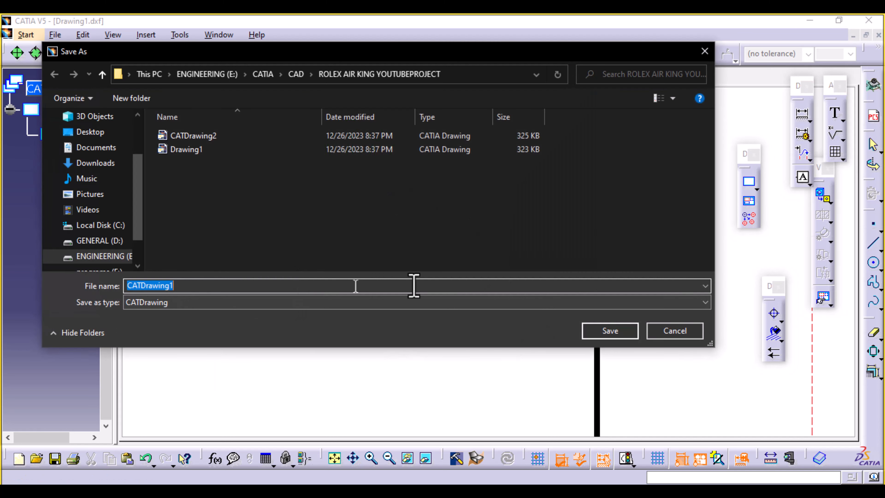
click(704, 302)
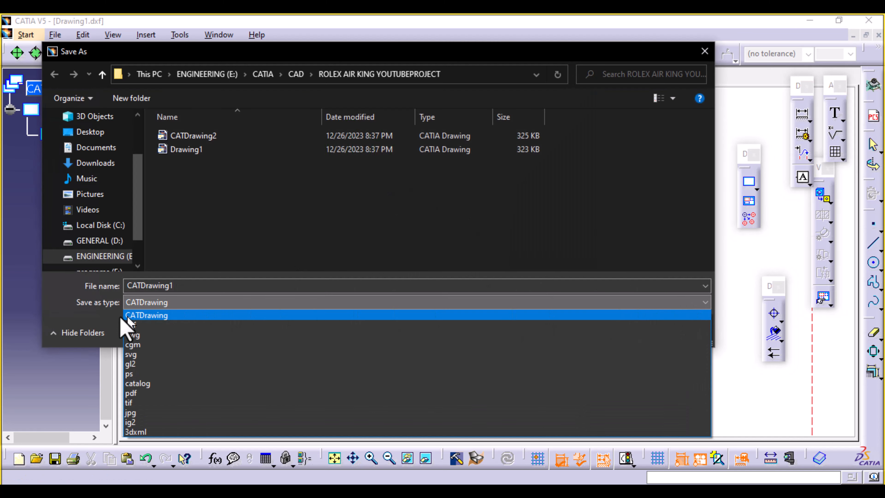
click(137, 325)
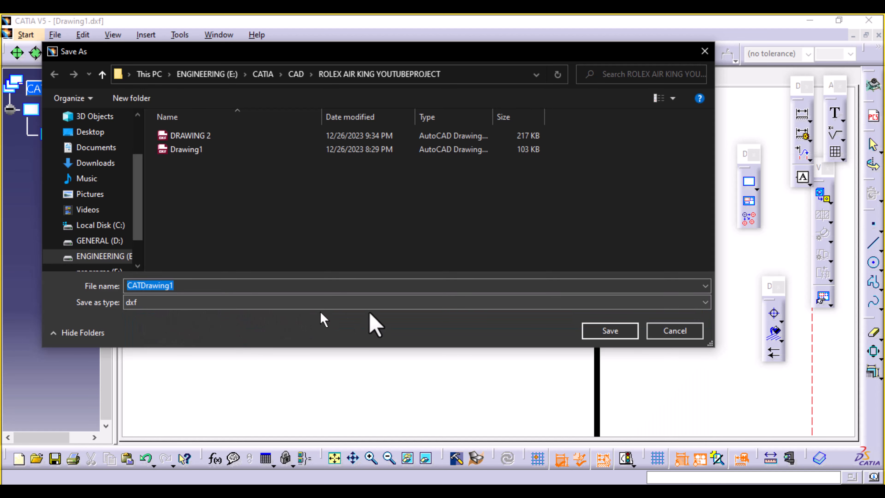
click(608, 329)
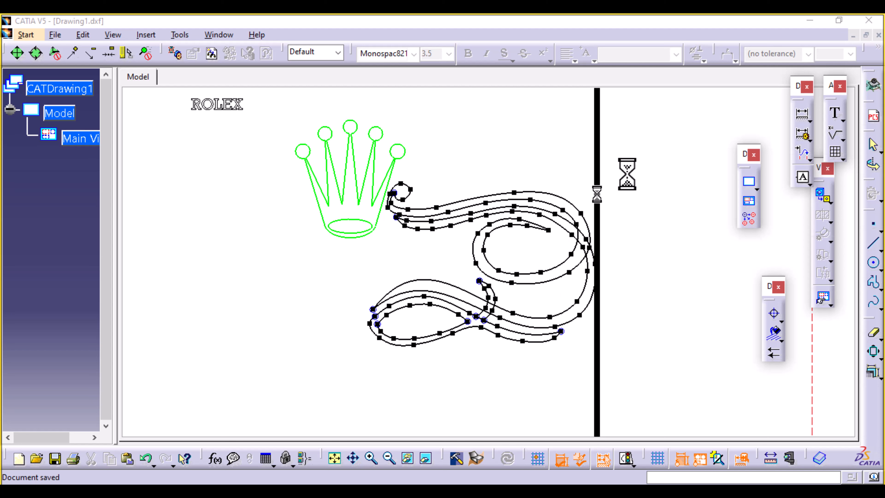
Step: Minimise the Drawing1.dxf window and bring up the file commands
click(852, 36)
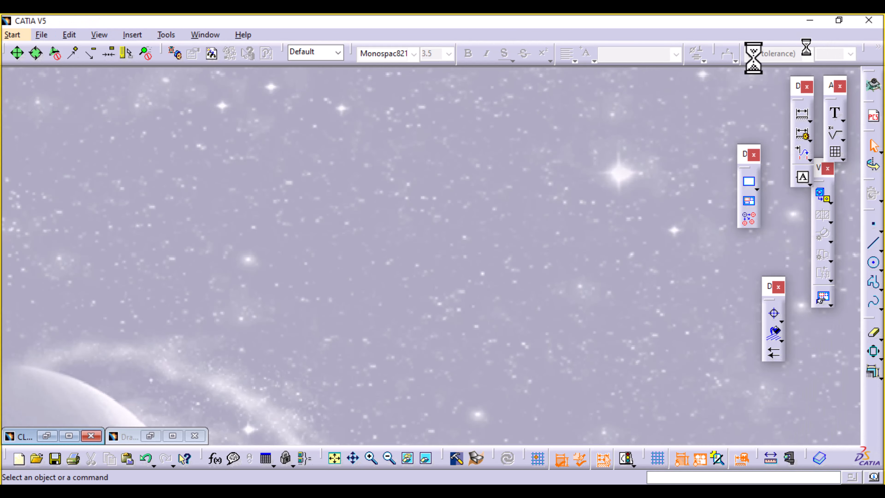
click(42, 34)
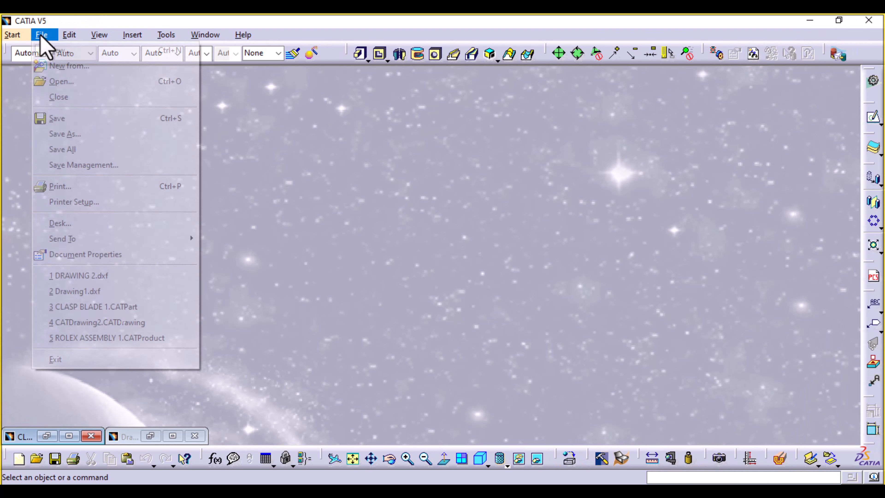